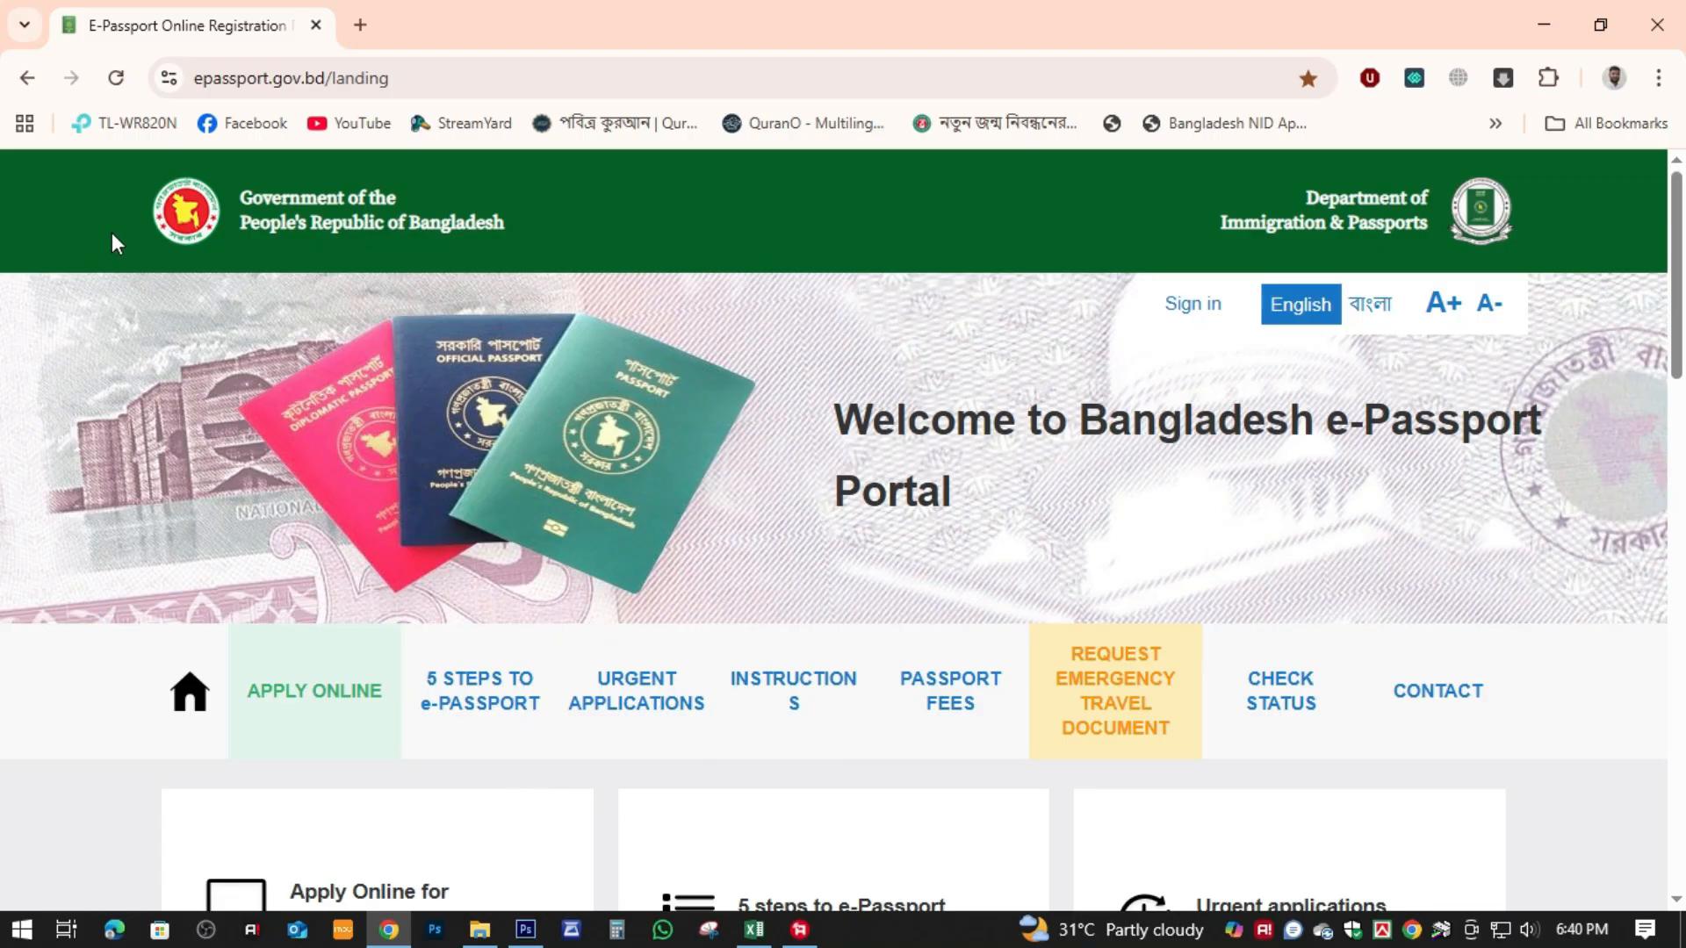
# - Open the sign-in page and fill in the saved email and password, confirming with the Windows PIN
pyautogui.scroll(-4, 993, 609)
pyautogui.scroll(-2, 967, 692)
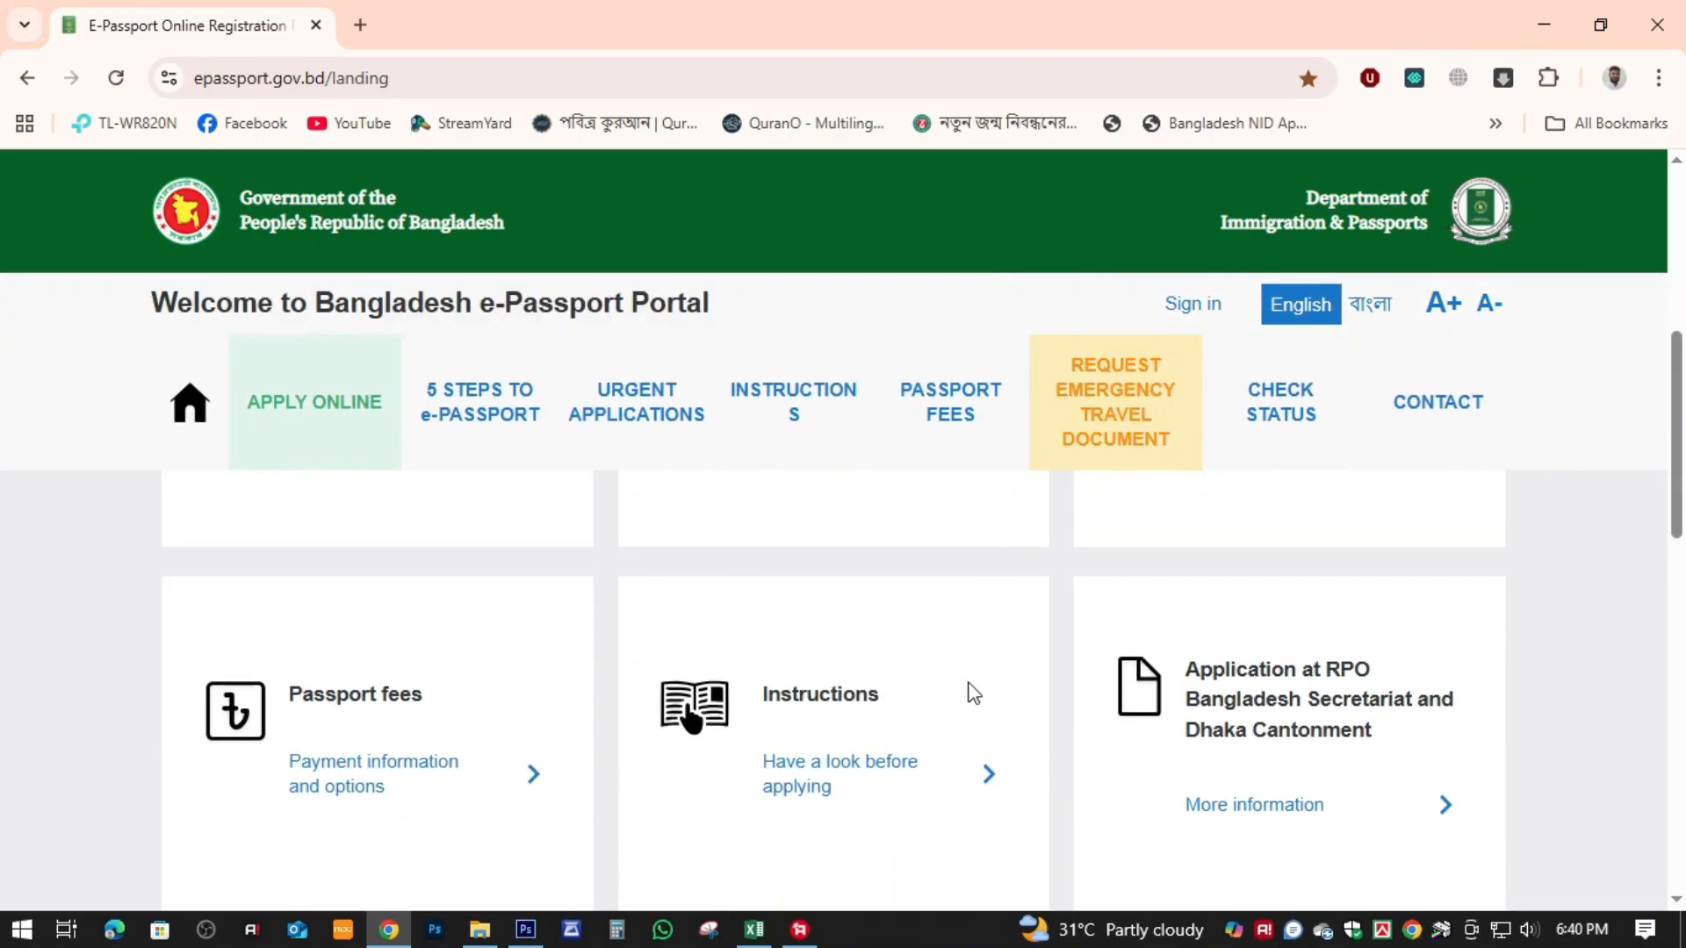
pyautogui.scroll(6, 1080, 690)
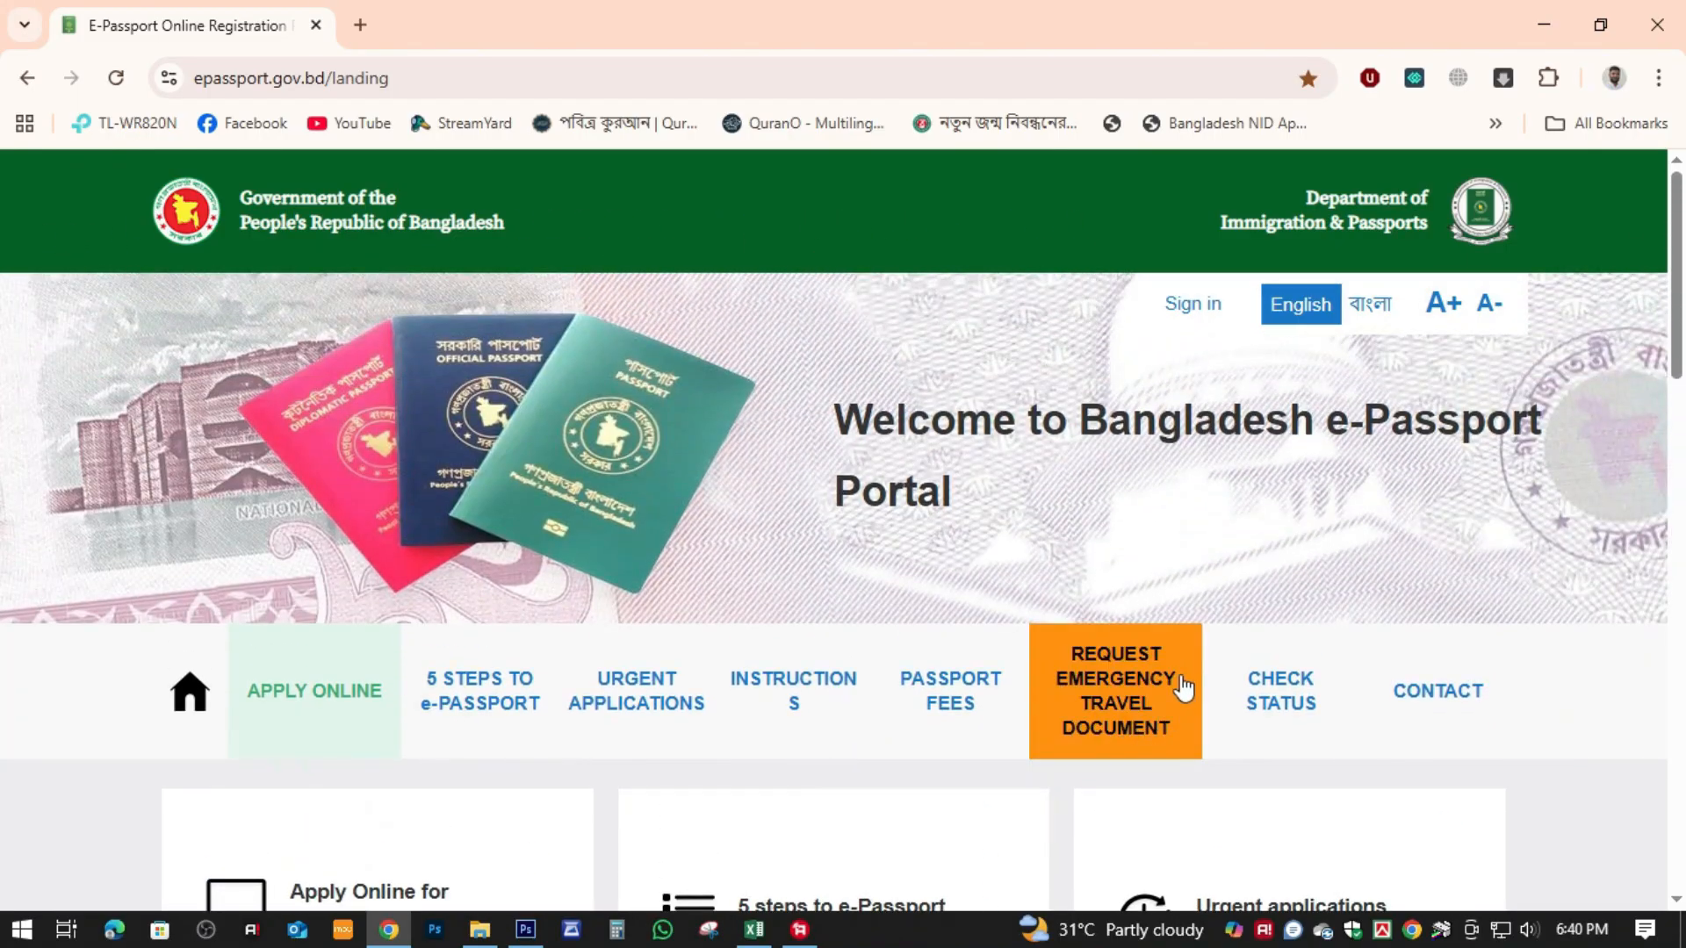
pyautogui.click(1194, 305)
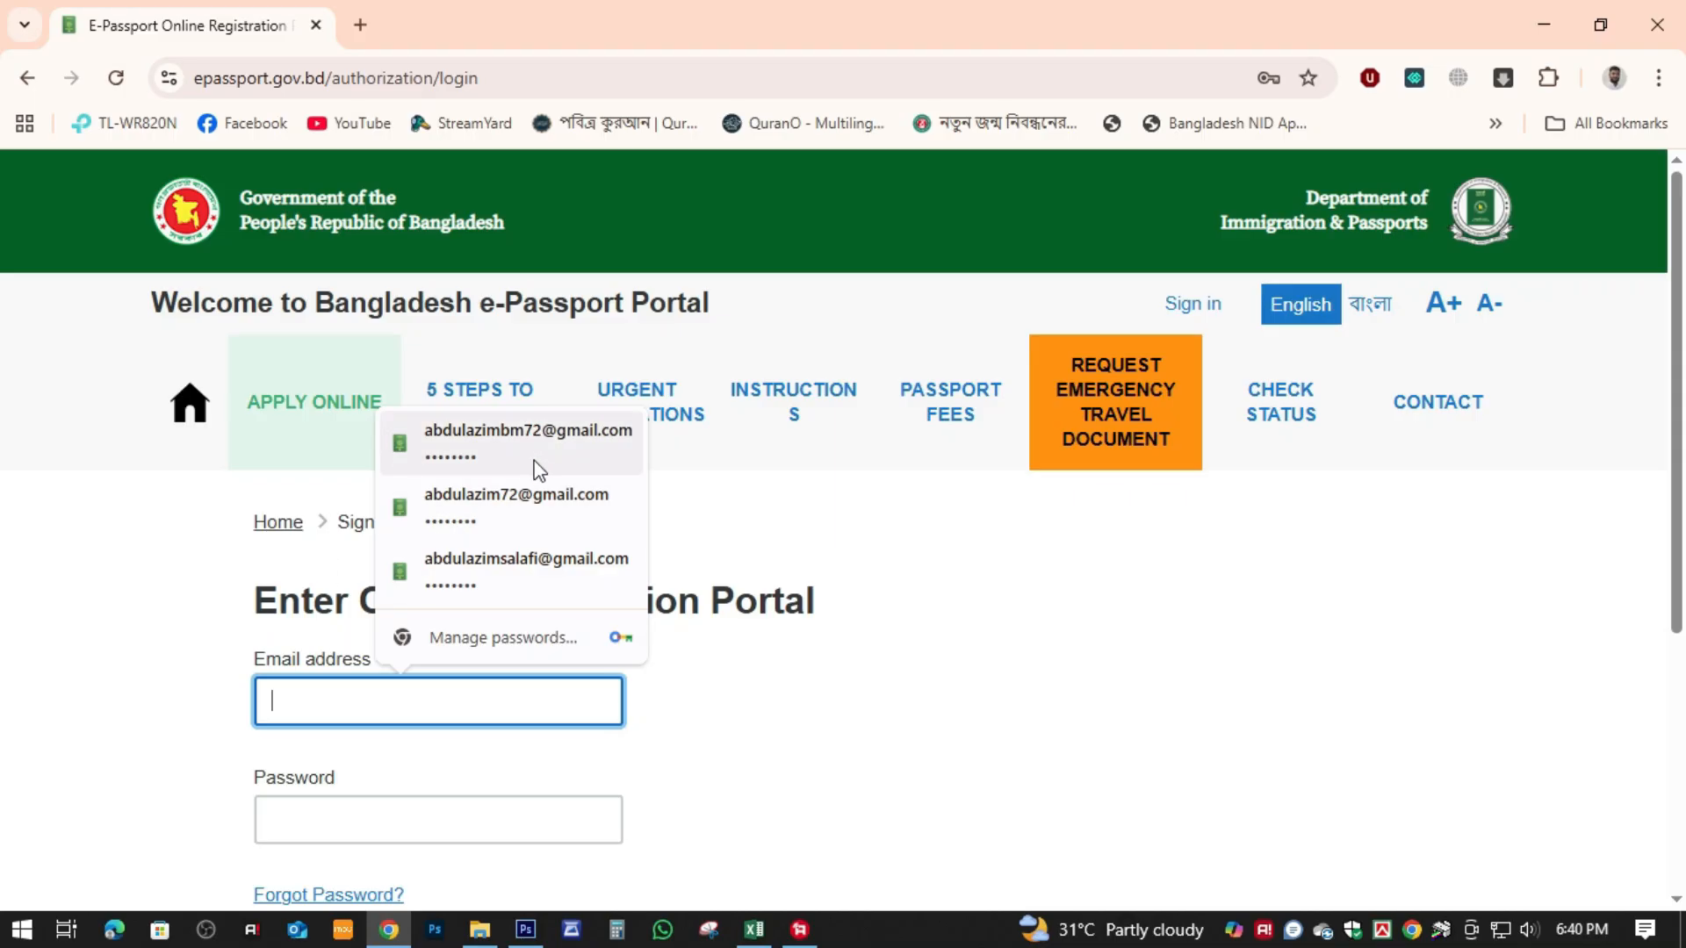
pyautogui.click(541, 432)
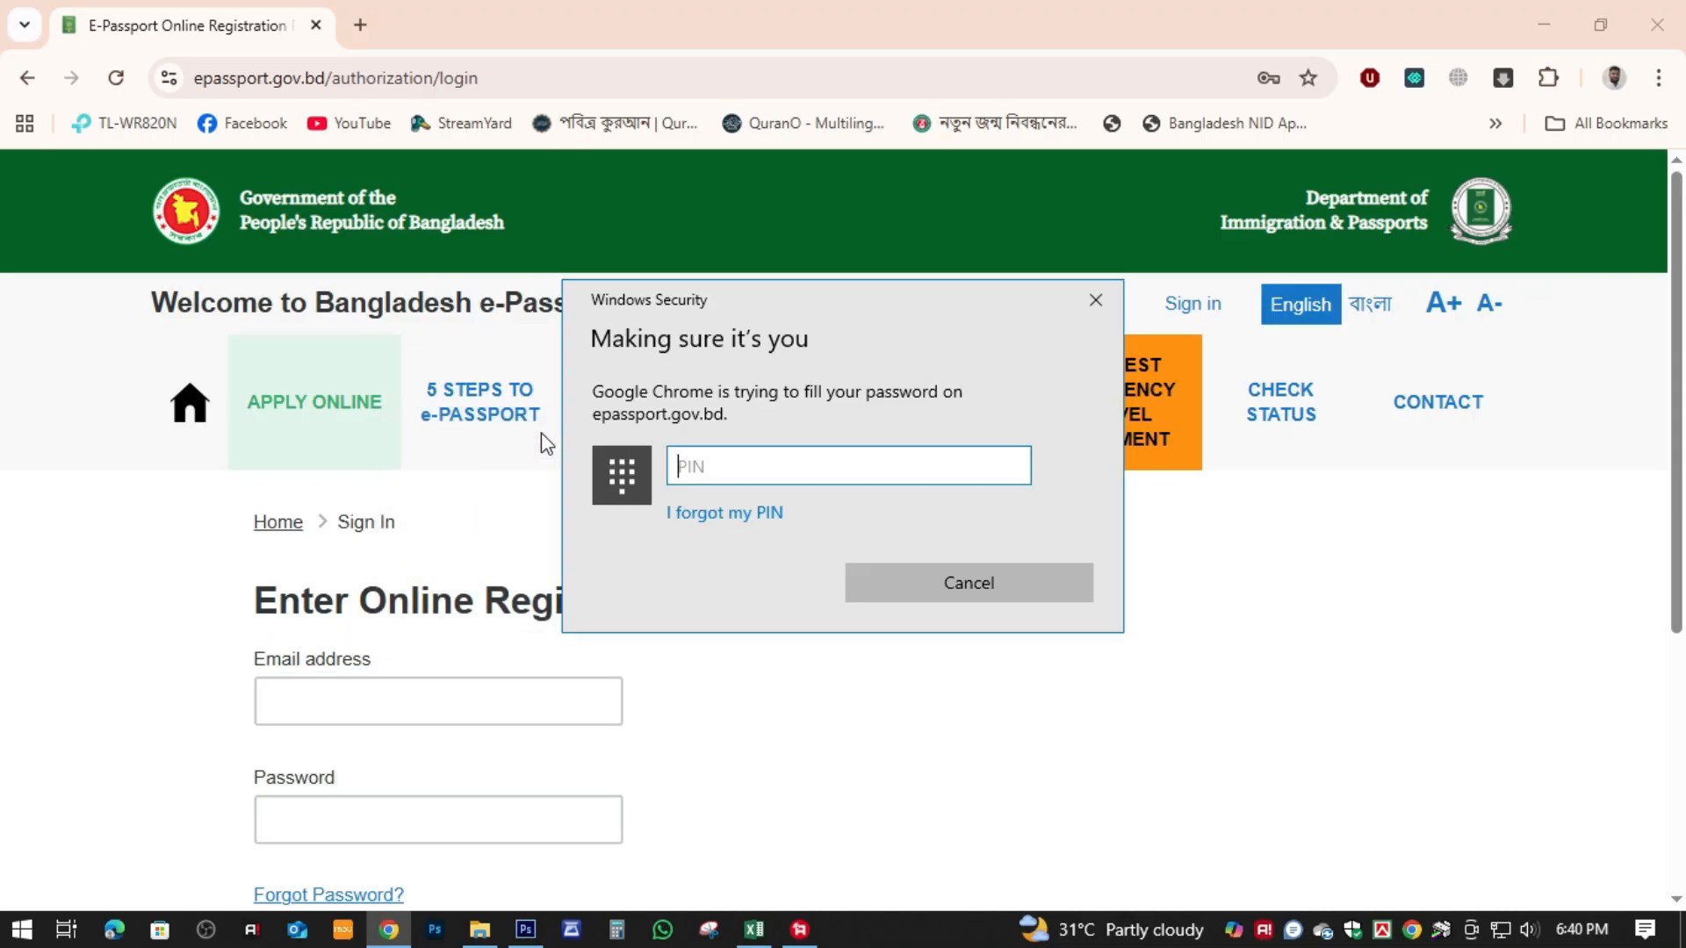
pyautogui.write('•••••')
# - Pass the hCaptcha 'I am human' check
pyautogui.scroll(-2, 544, 606)
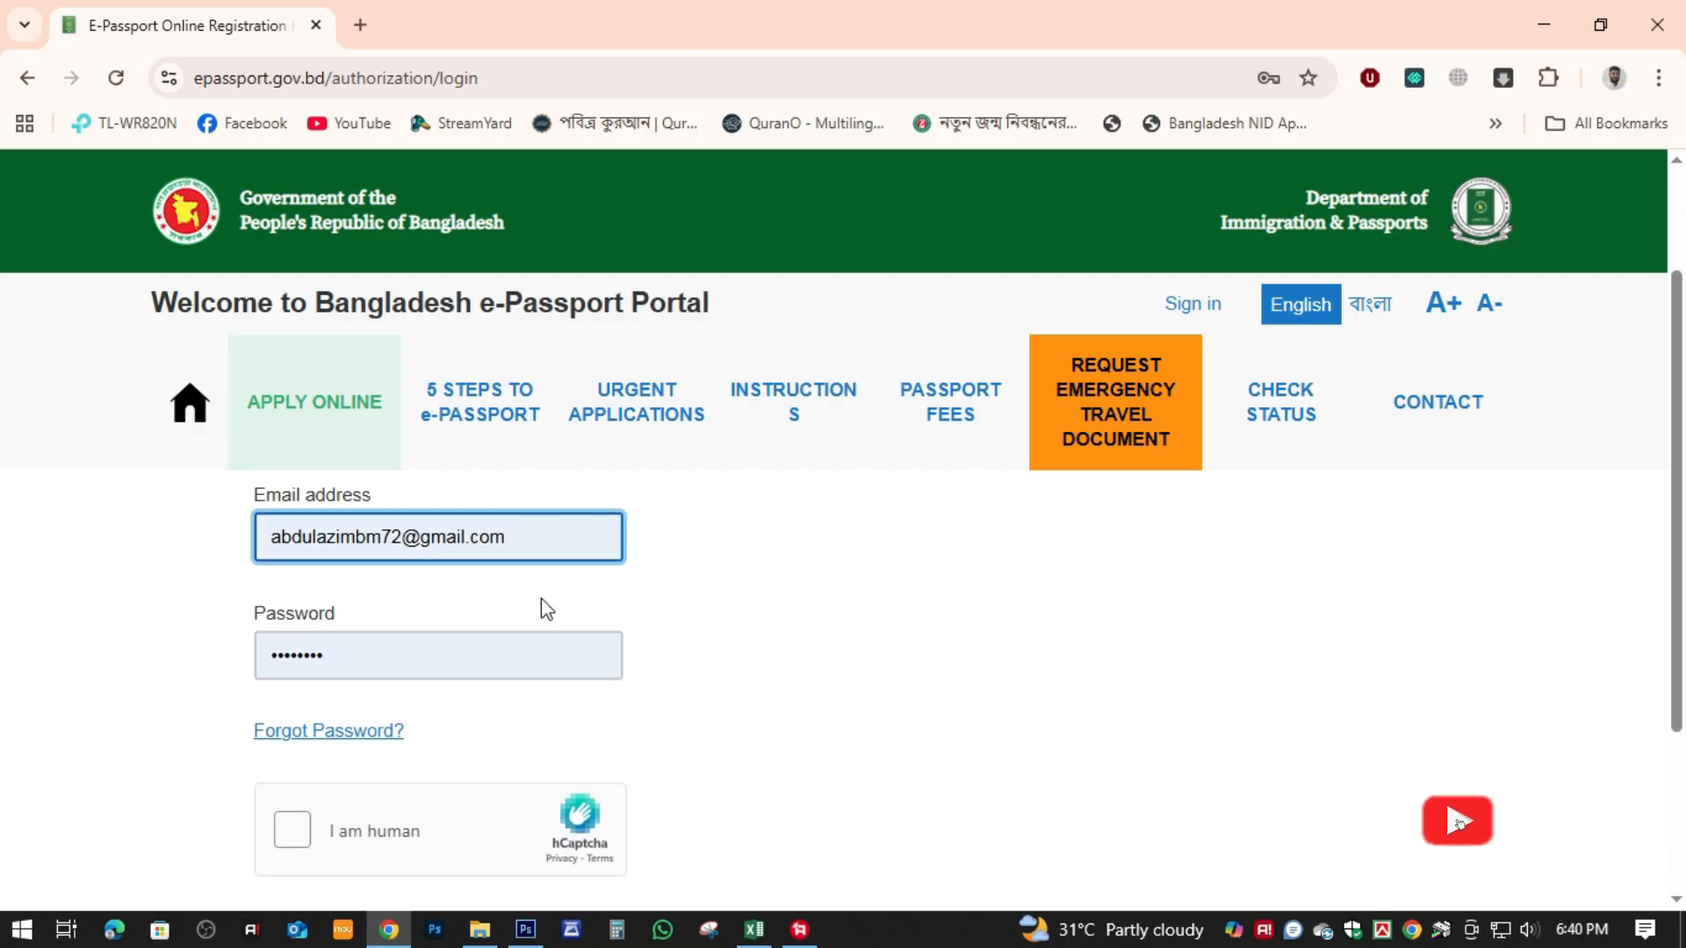
pyautogui.click(291, 839)
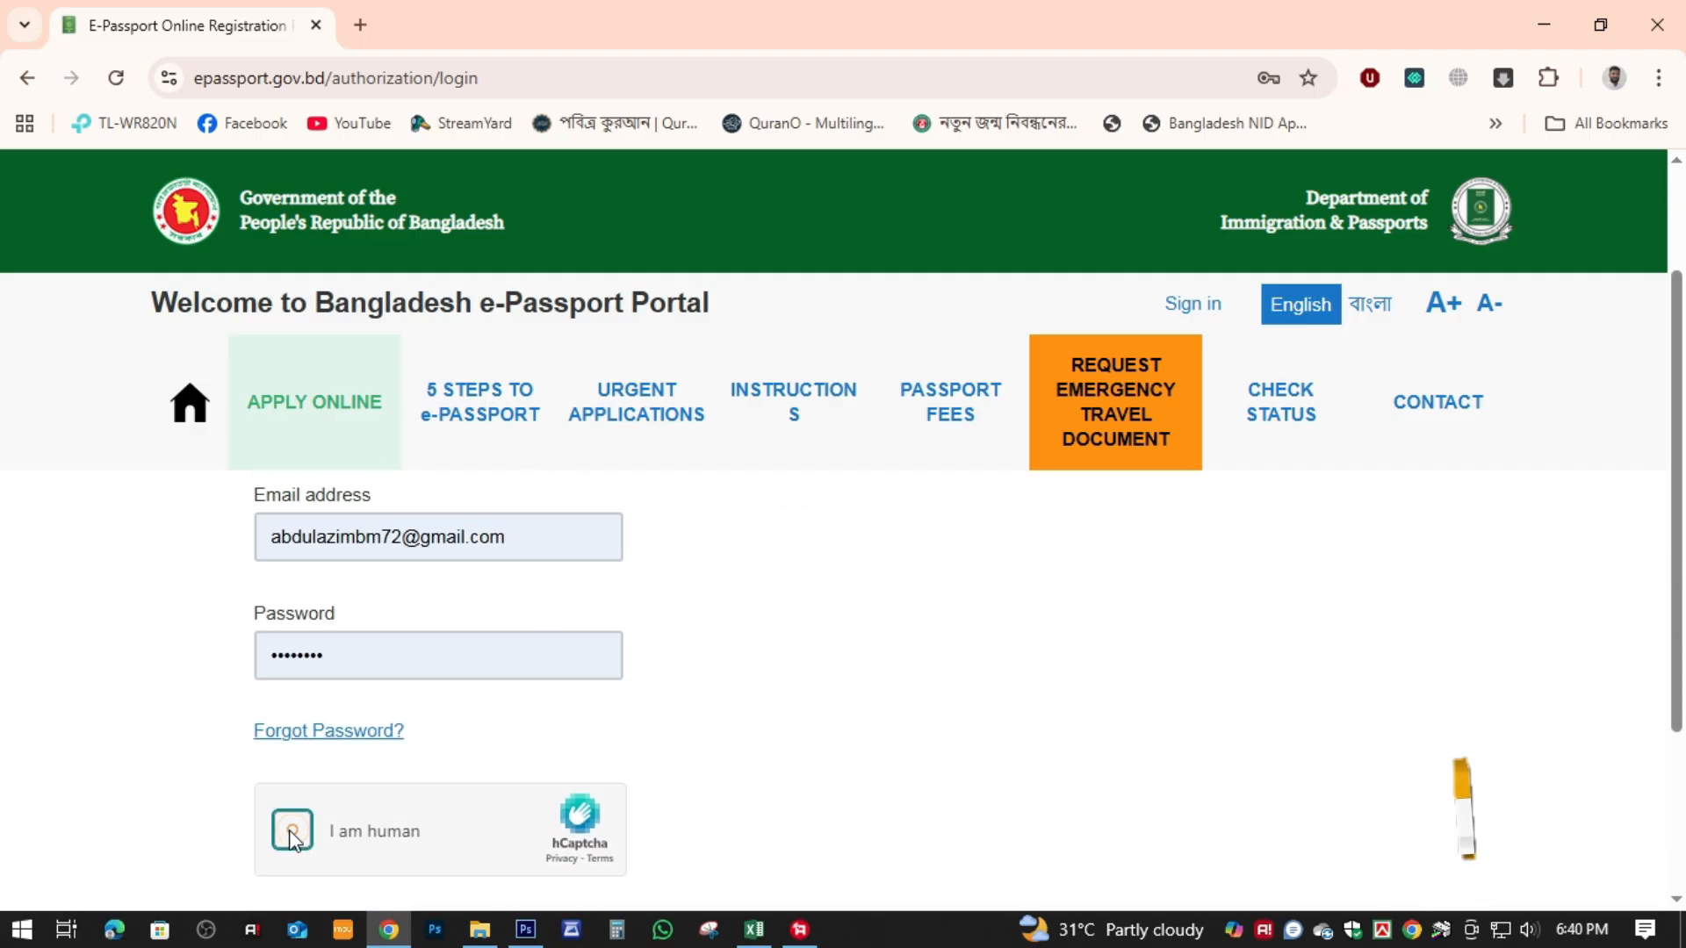
pyautogui.scroll(-3, 292, 835)
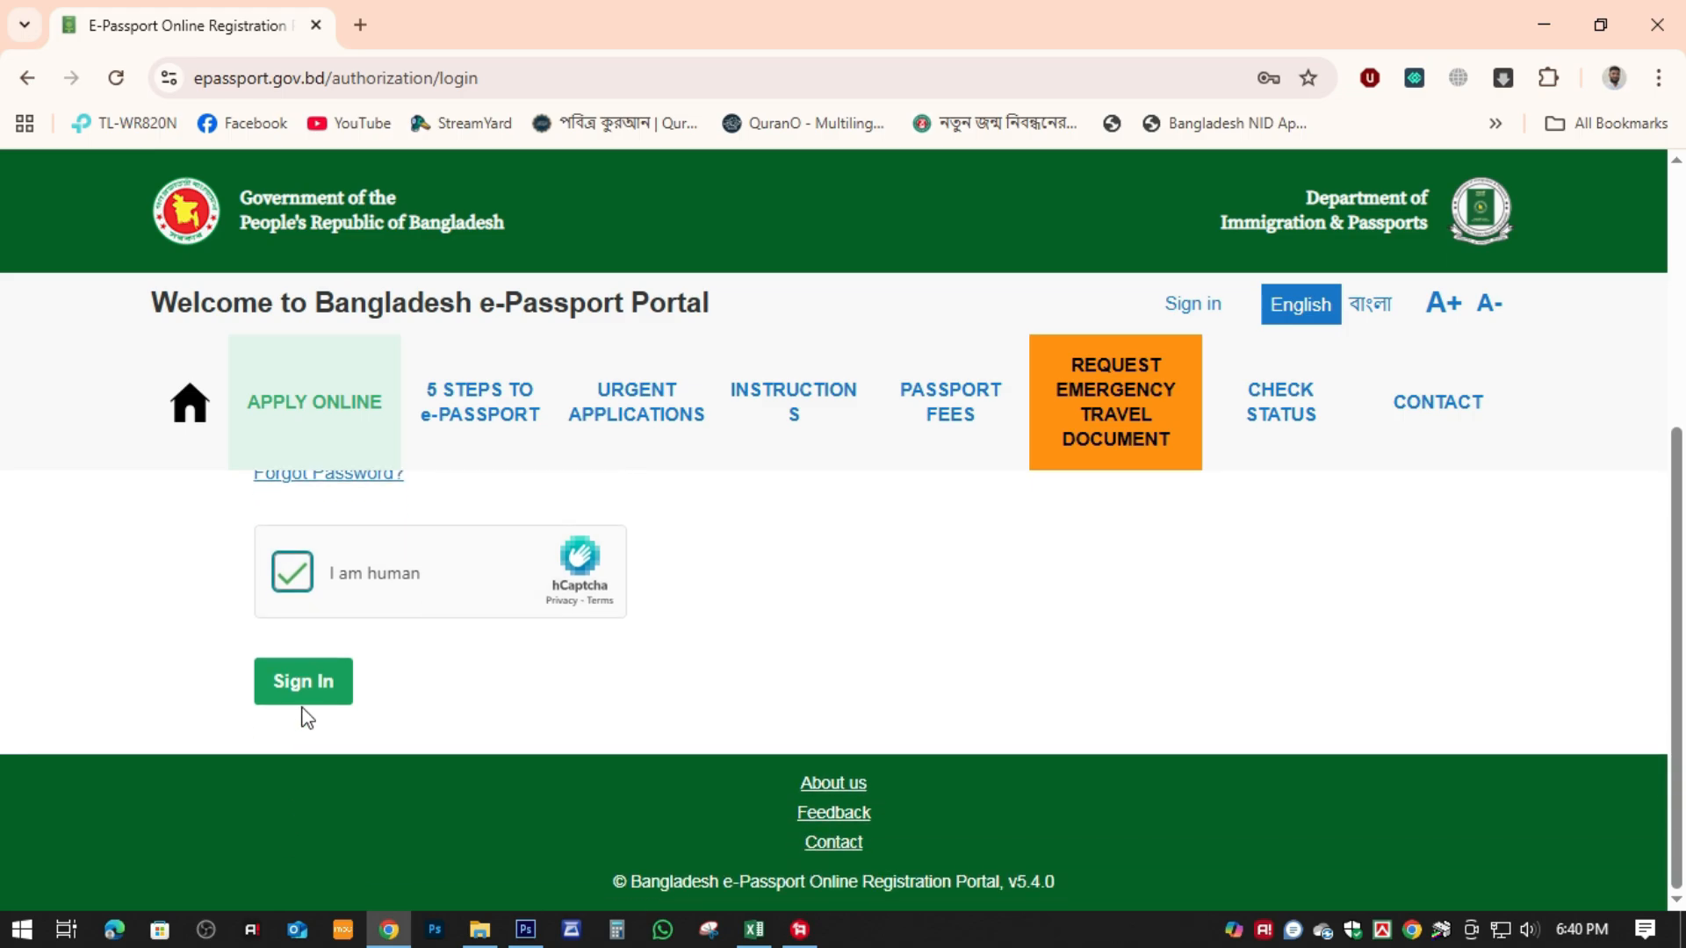
# - Sign in, start a new e-Passport application and save Ordinary Passport as the type
pyautogui.click(303, 681)
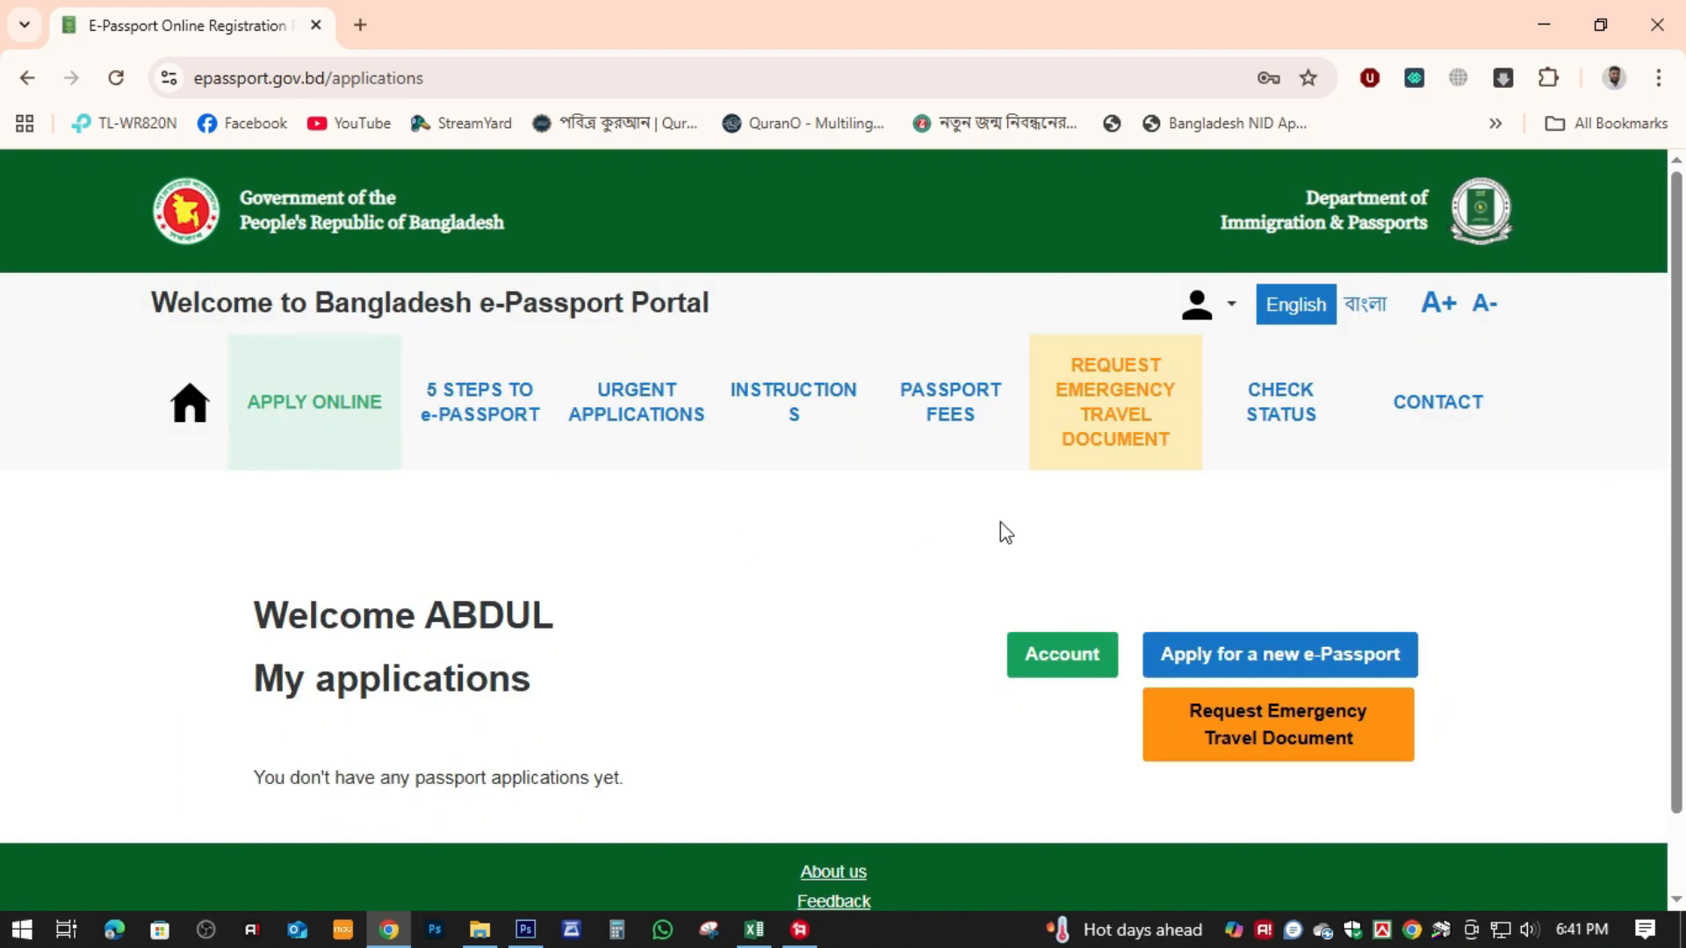
pyautogui.click(1329, 669)
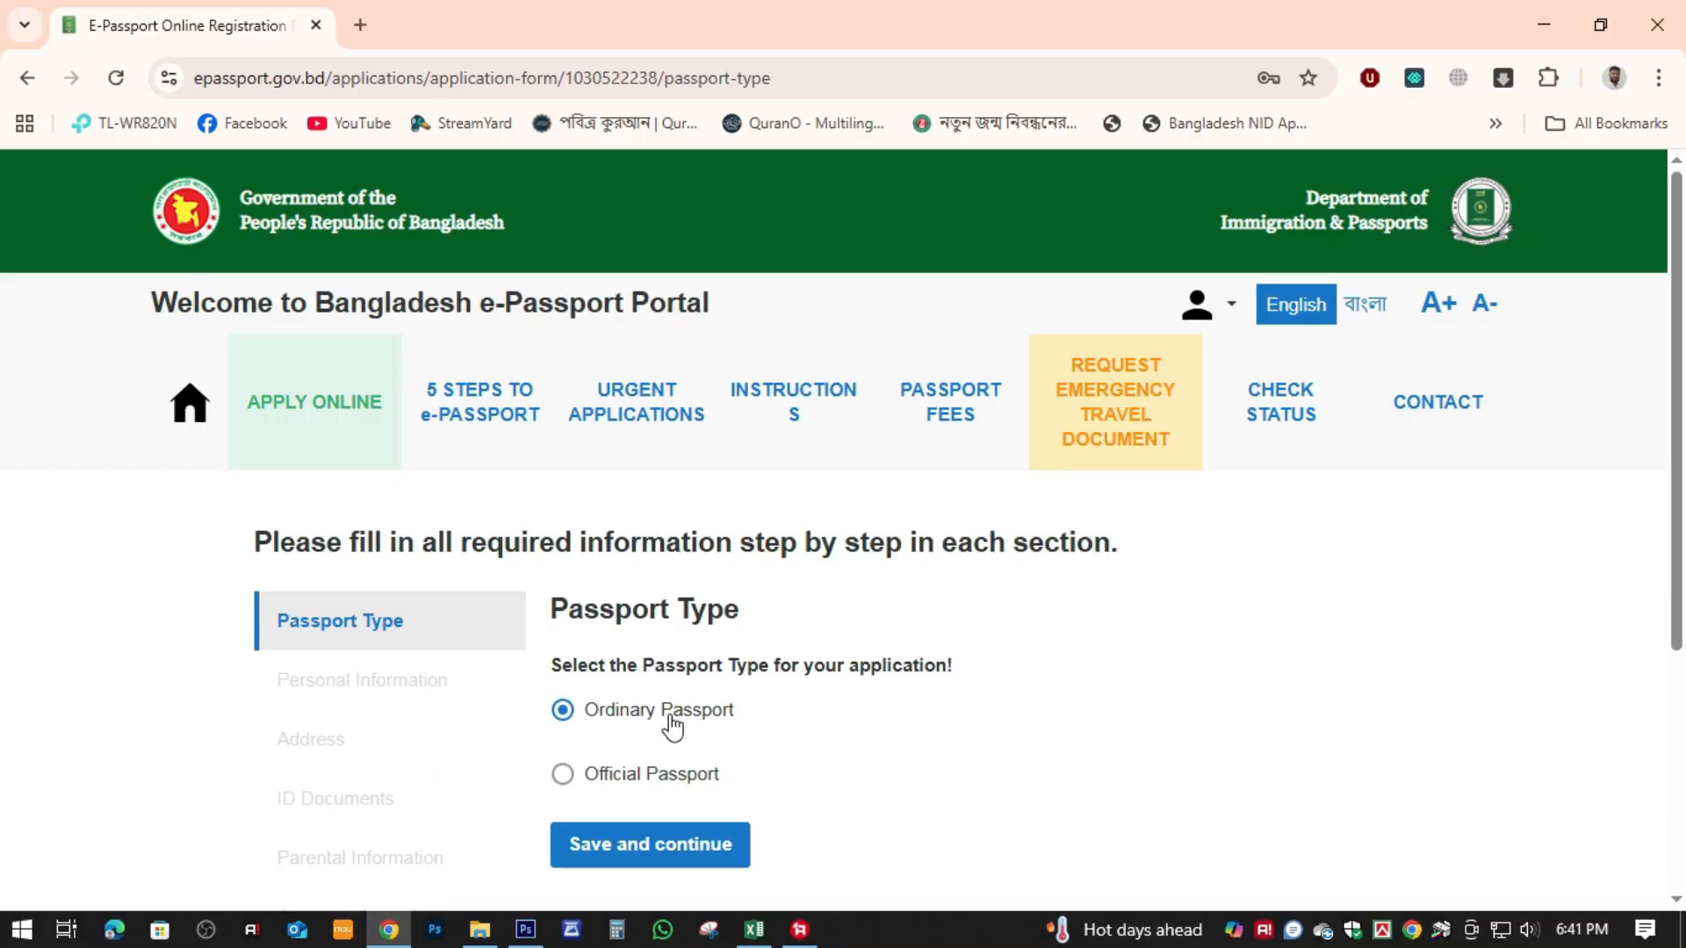
pyautogui.scroll(-2, 673, 728)
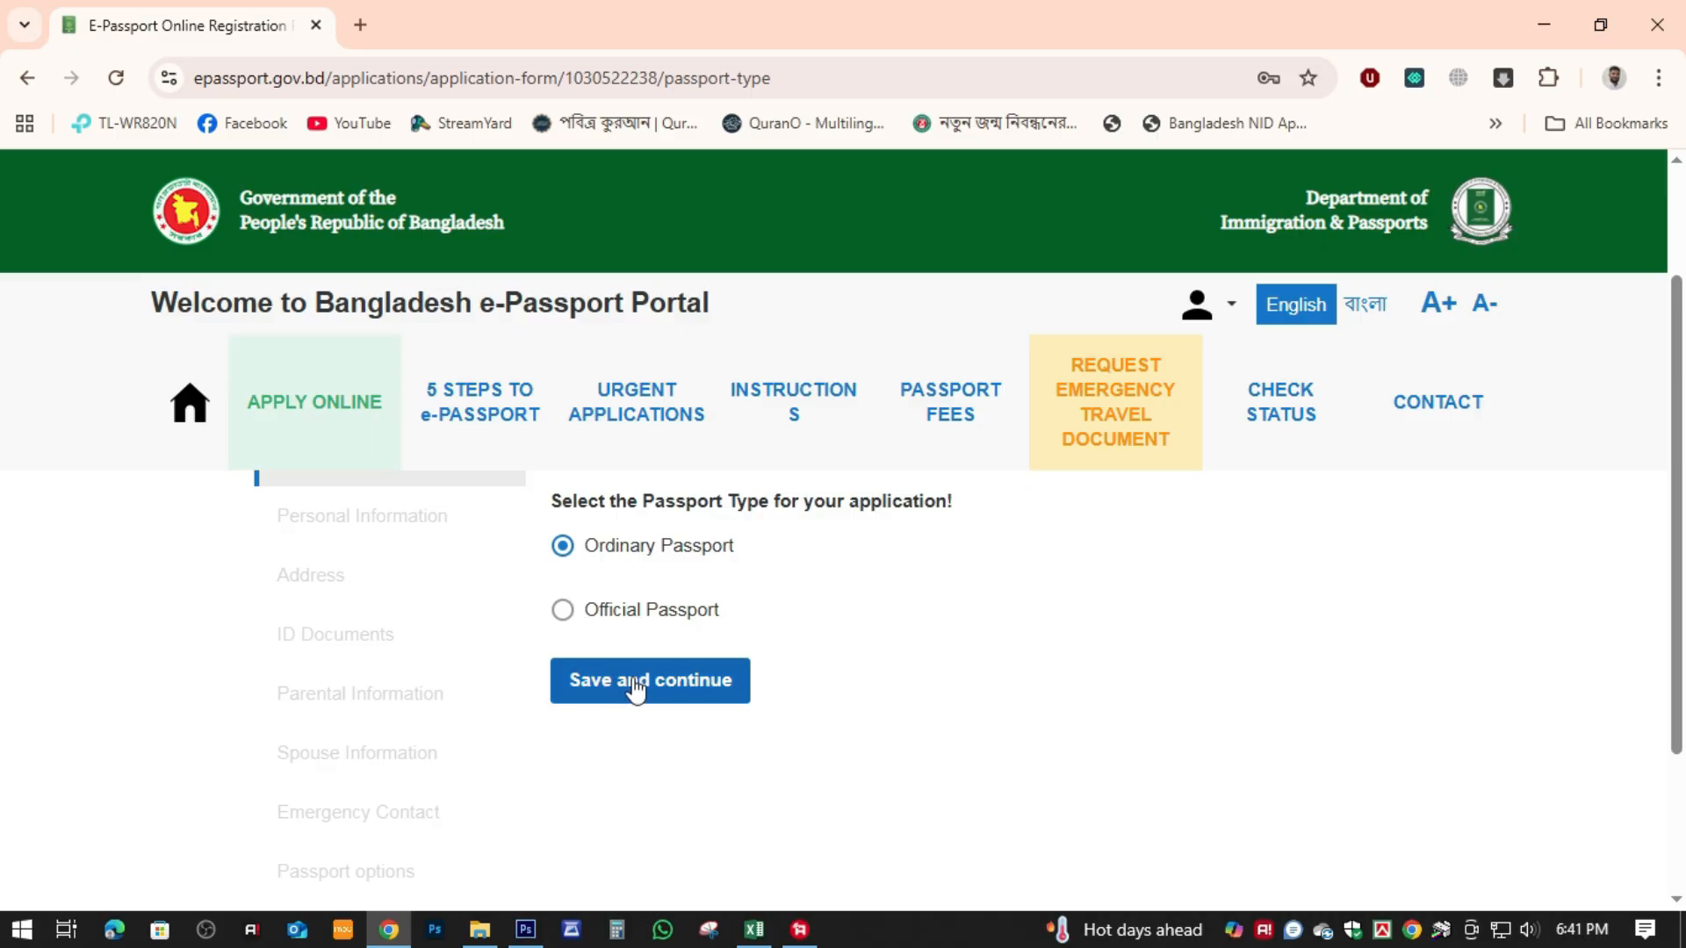
pyautogui.click(634, 687)
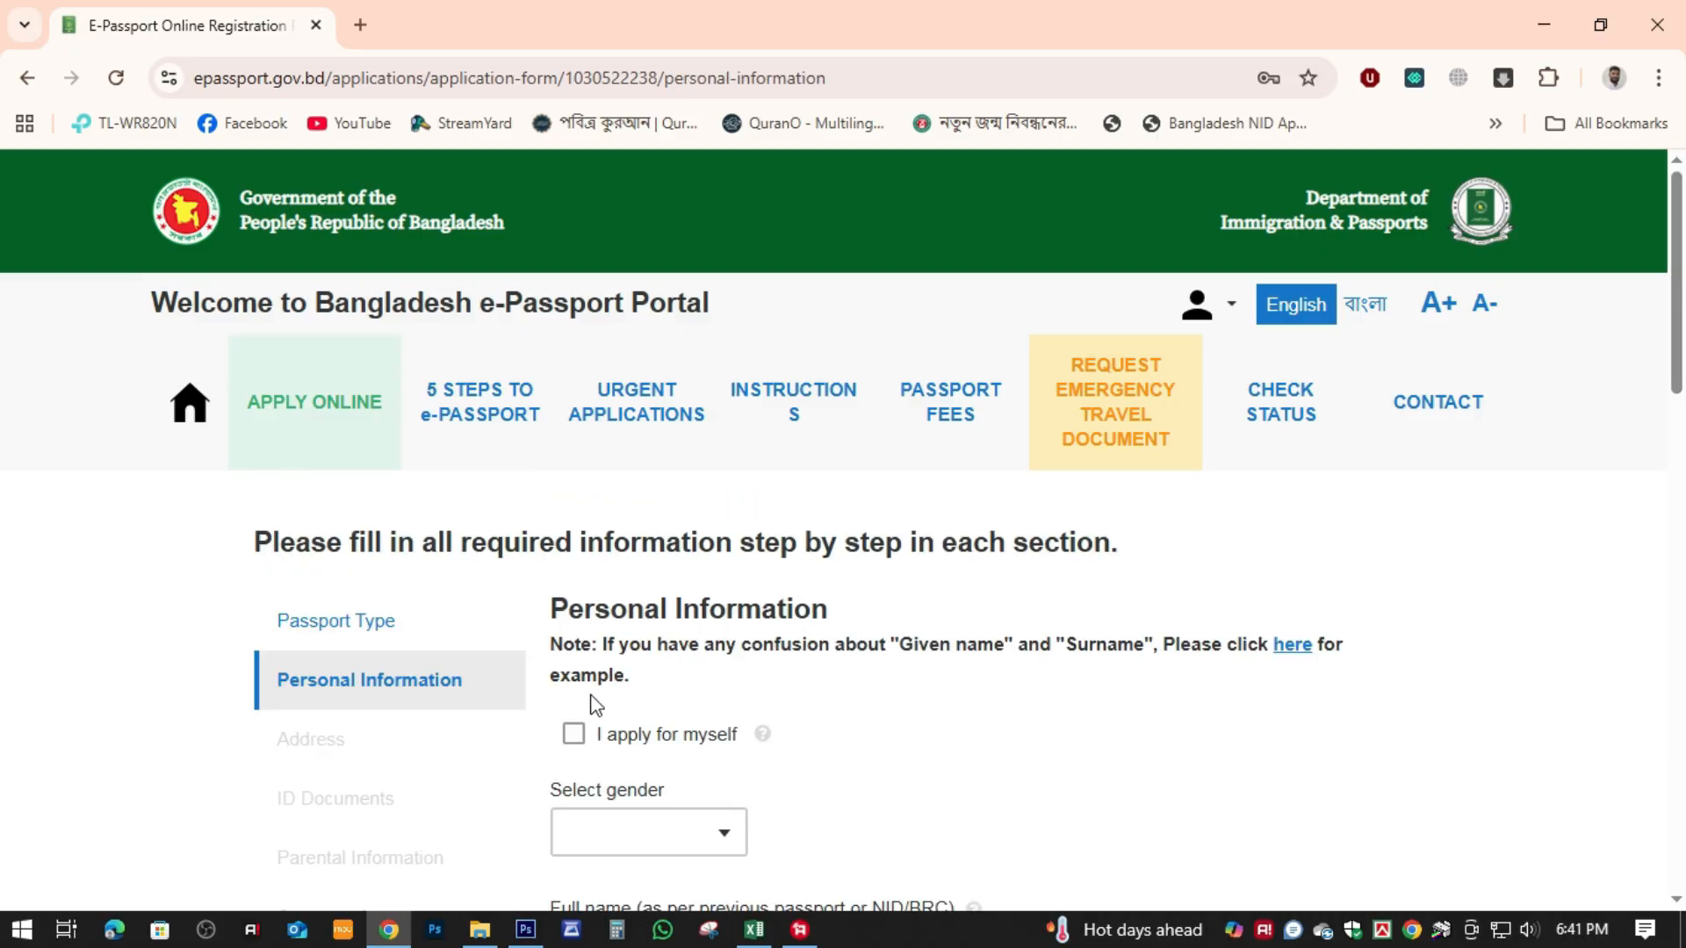
# - Set gender to MALE and enter the applicant's given name and surname
pyautogui.scroll(-2, 589, 711)
pyautogui.scroll(-1, 670, 677)
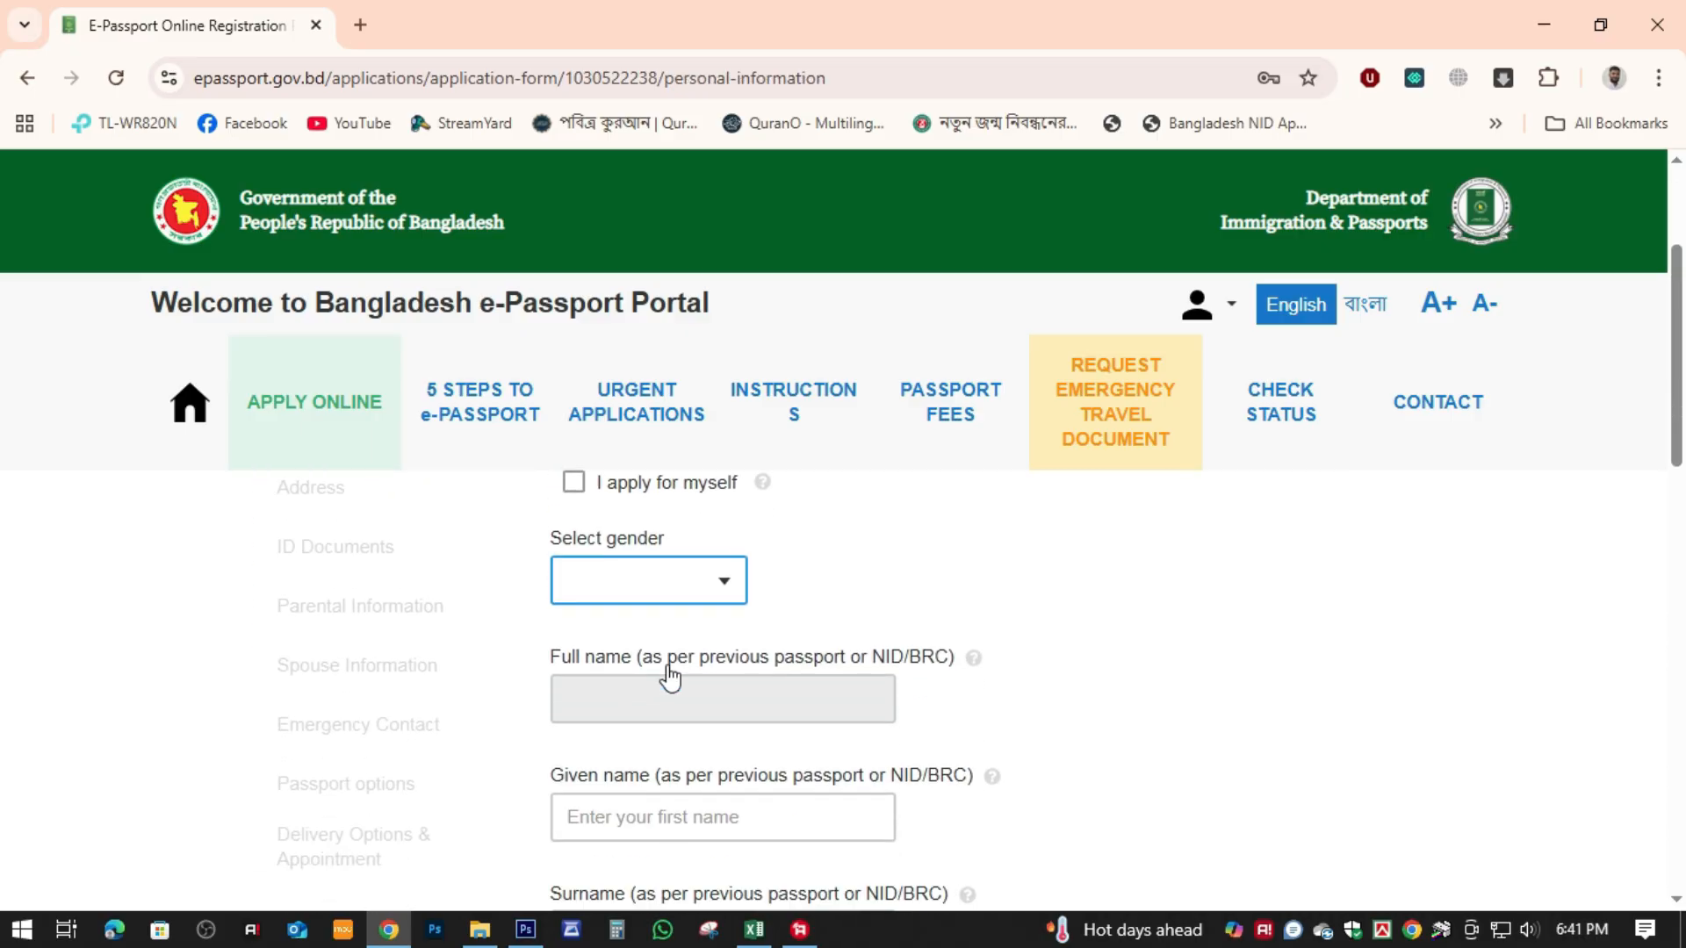
pyautogui.scroll(-1, 670, 677)
pyautogui.scroll(2, 666, 621)
pyautogui.click(666, 667)
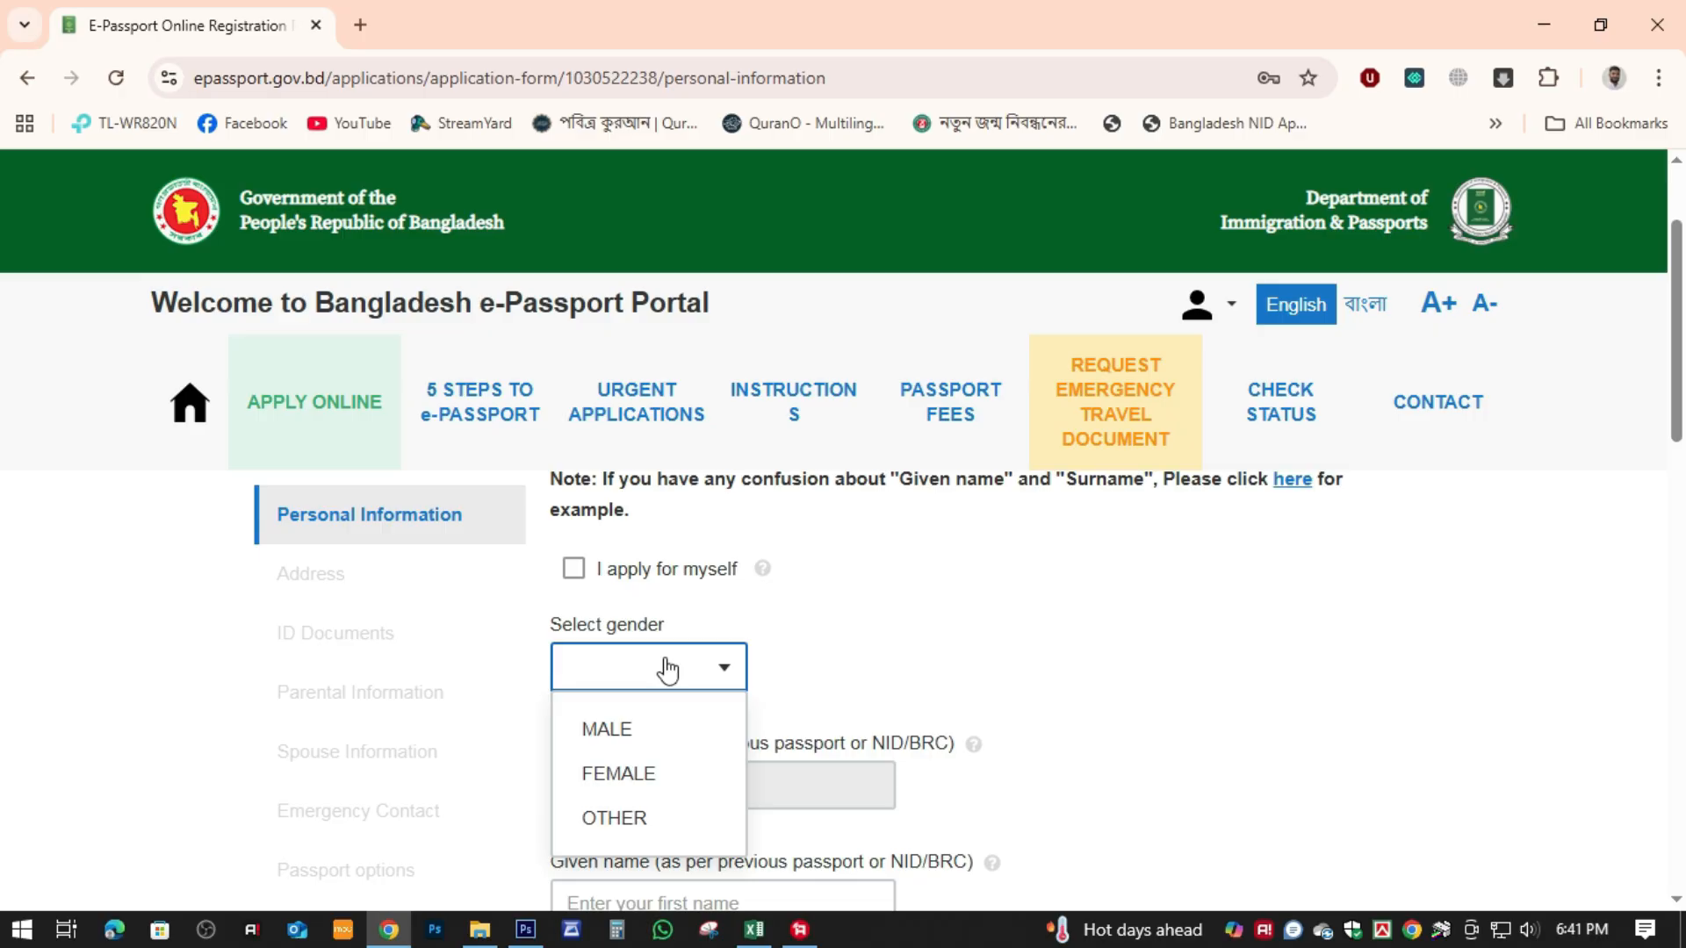
pyautogui.click(643, 728)
pyautogui.scroll(-2, 636, 736)
pyautogui.click(633, 738)
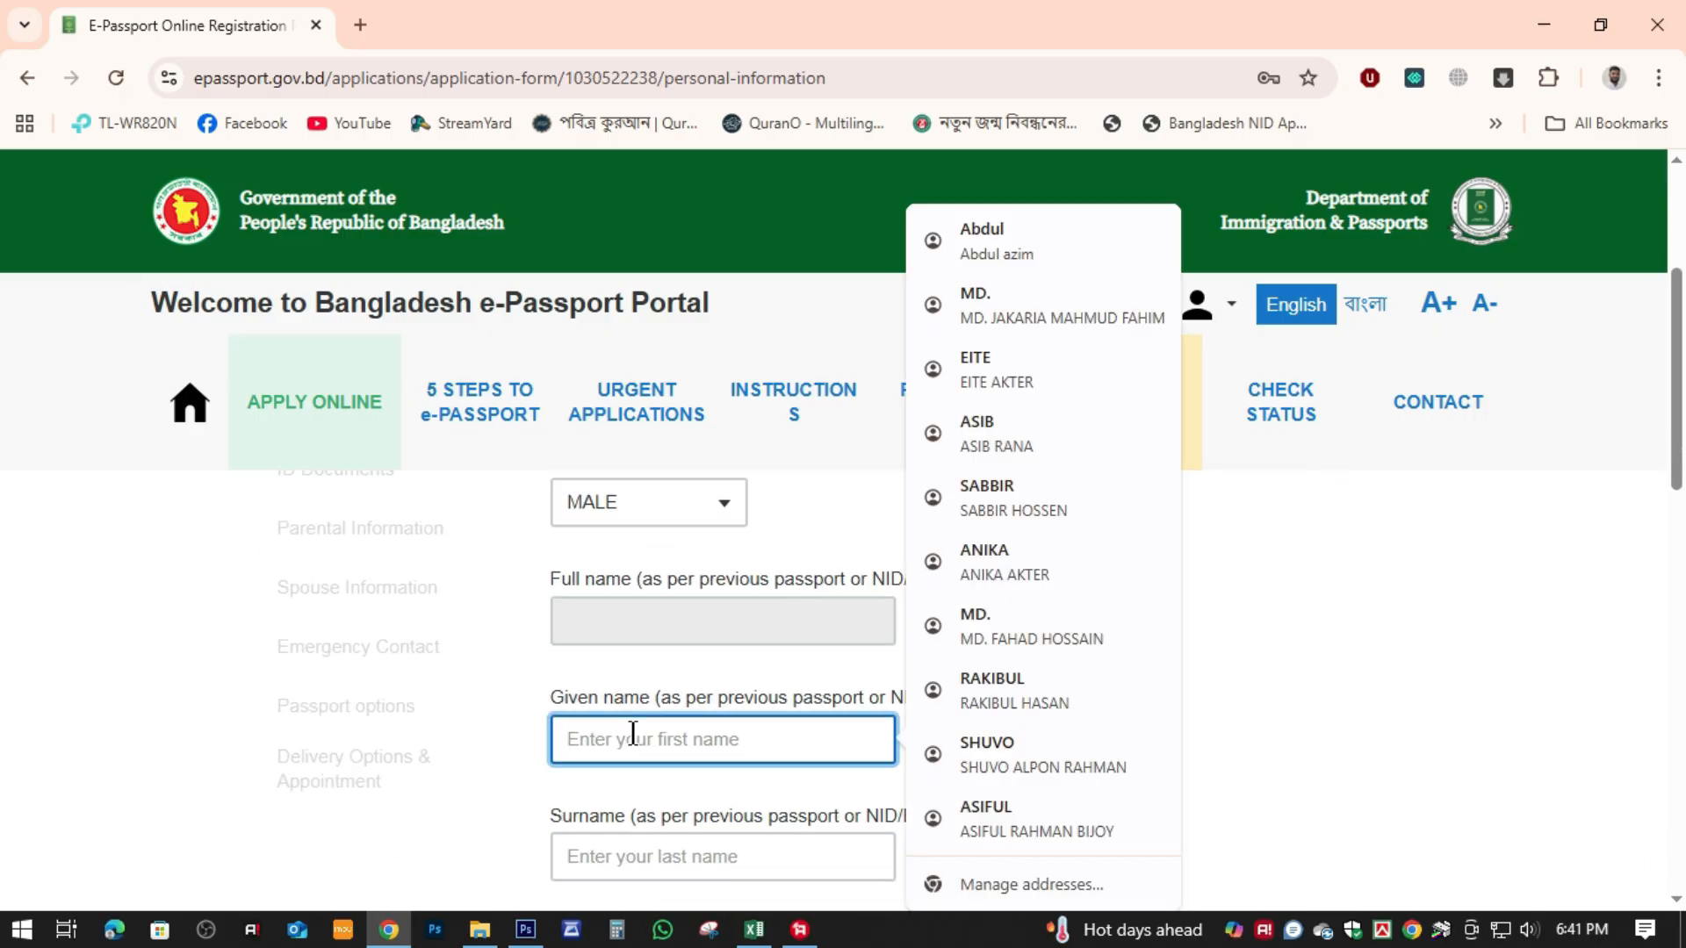
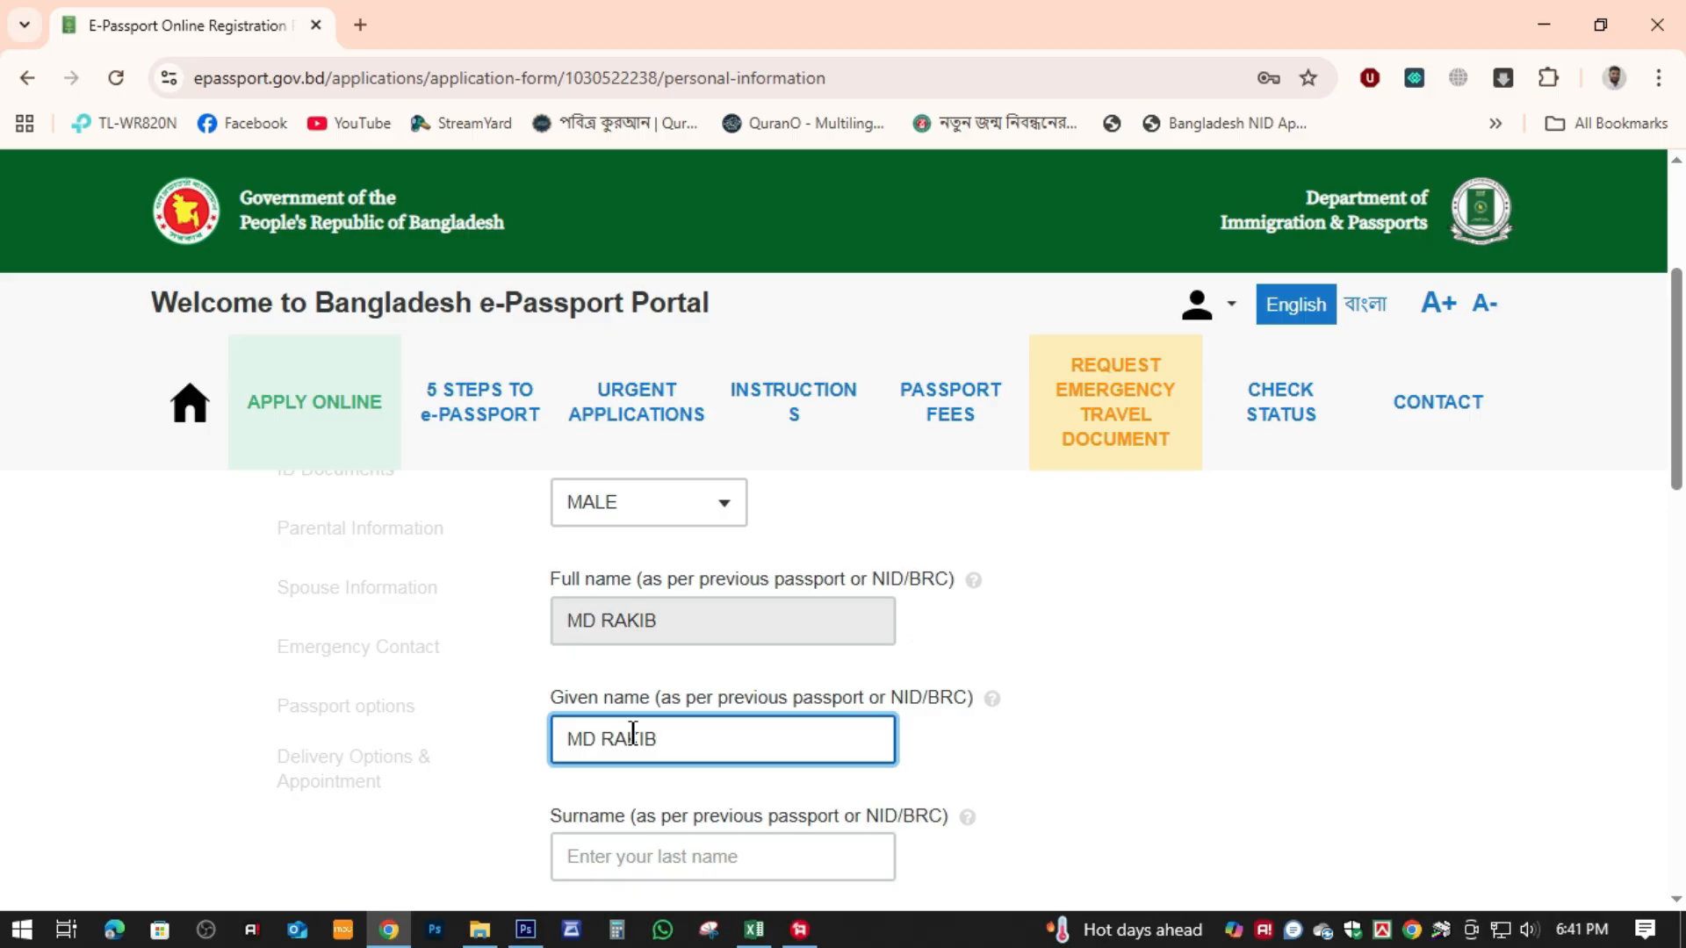
pyautogui.click(645, 850)
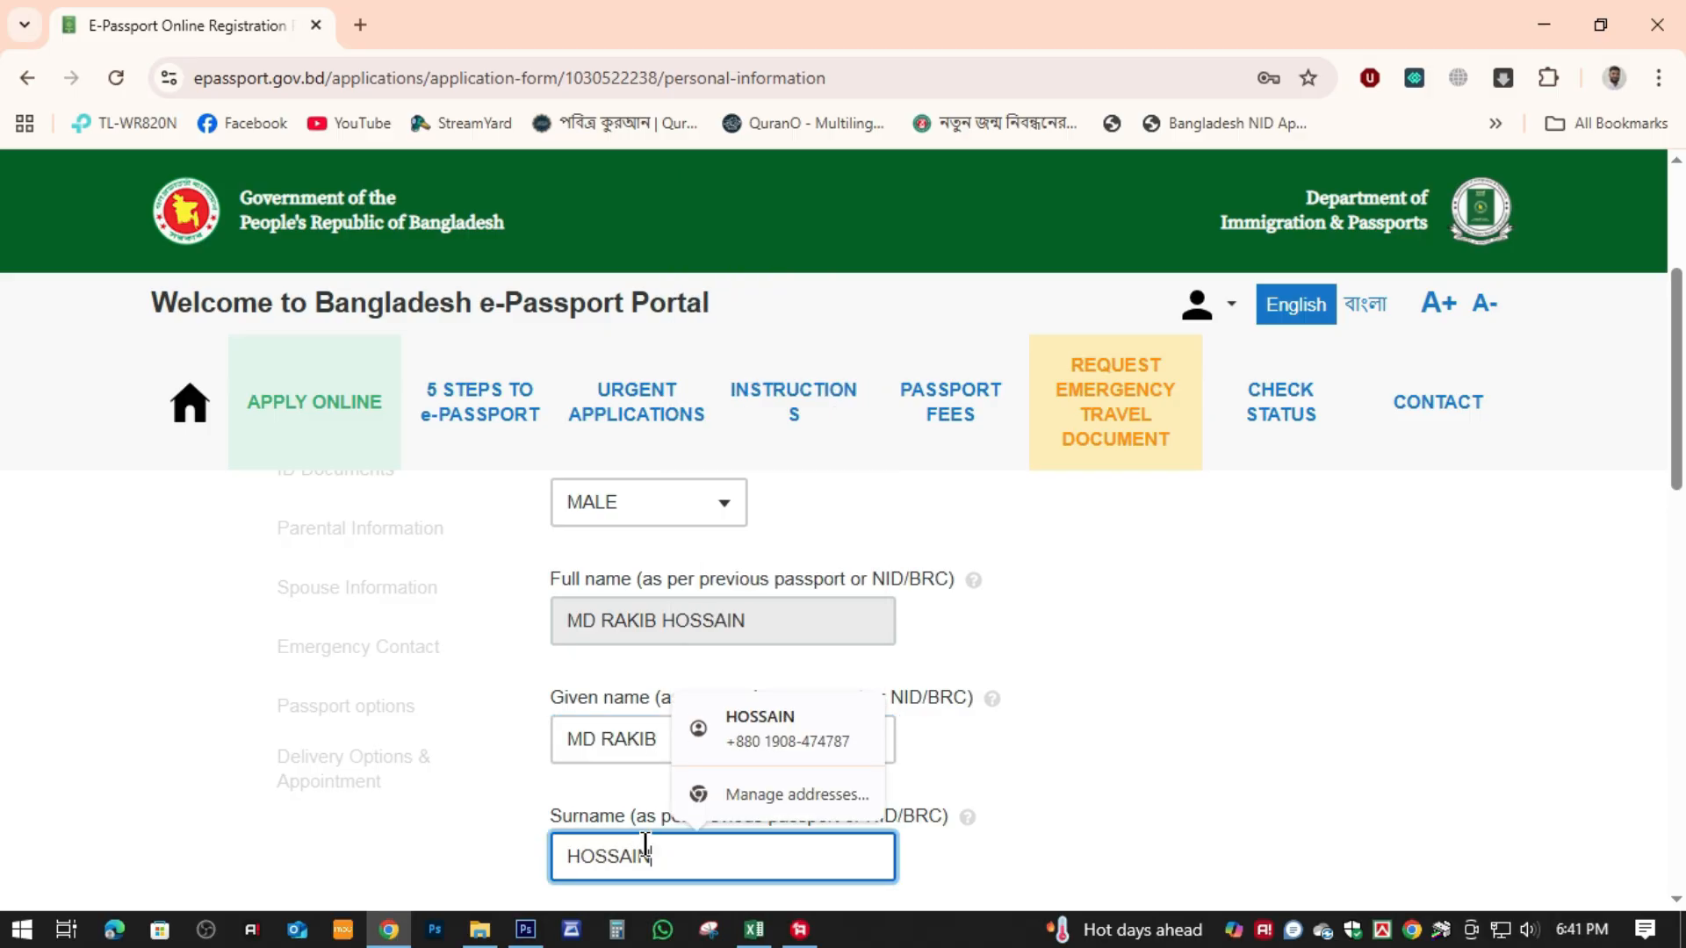
pyautogui.click(983, 858)
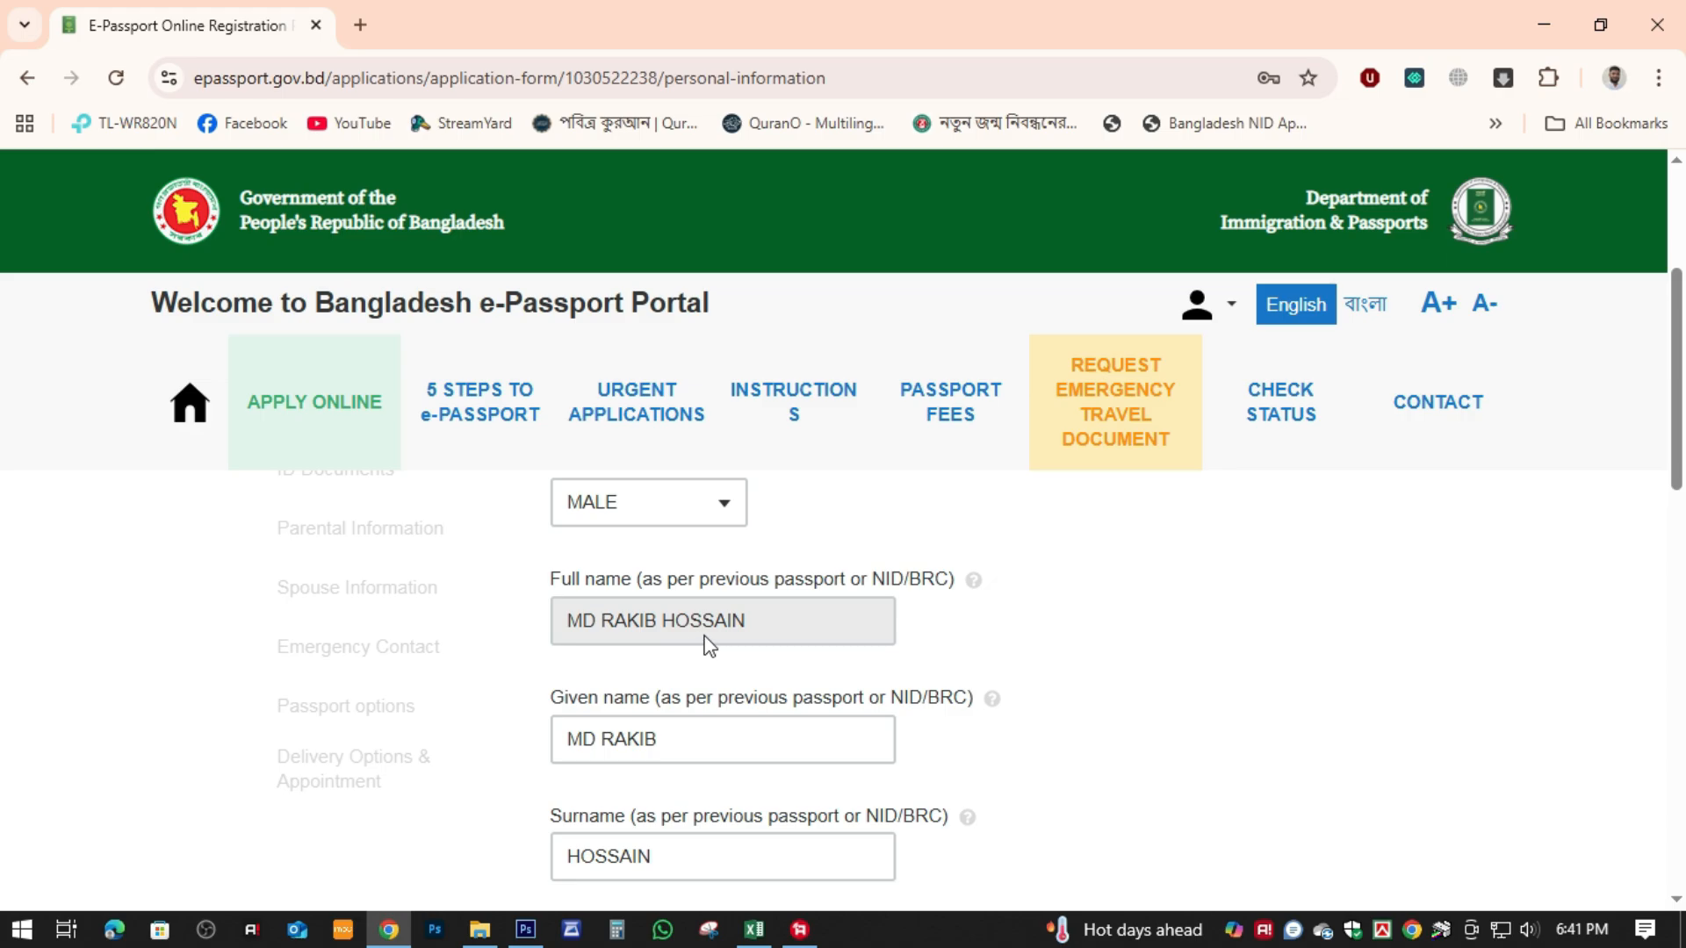
# - Choose FARMER as profession and ISLAM as religion, then move to the mobile number field
pyautogui.scroll(-2, 694, 747)
pyautogui.click(674, 824)
pyautogui.write('FAR')
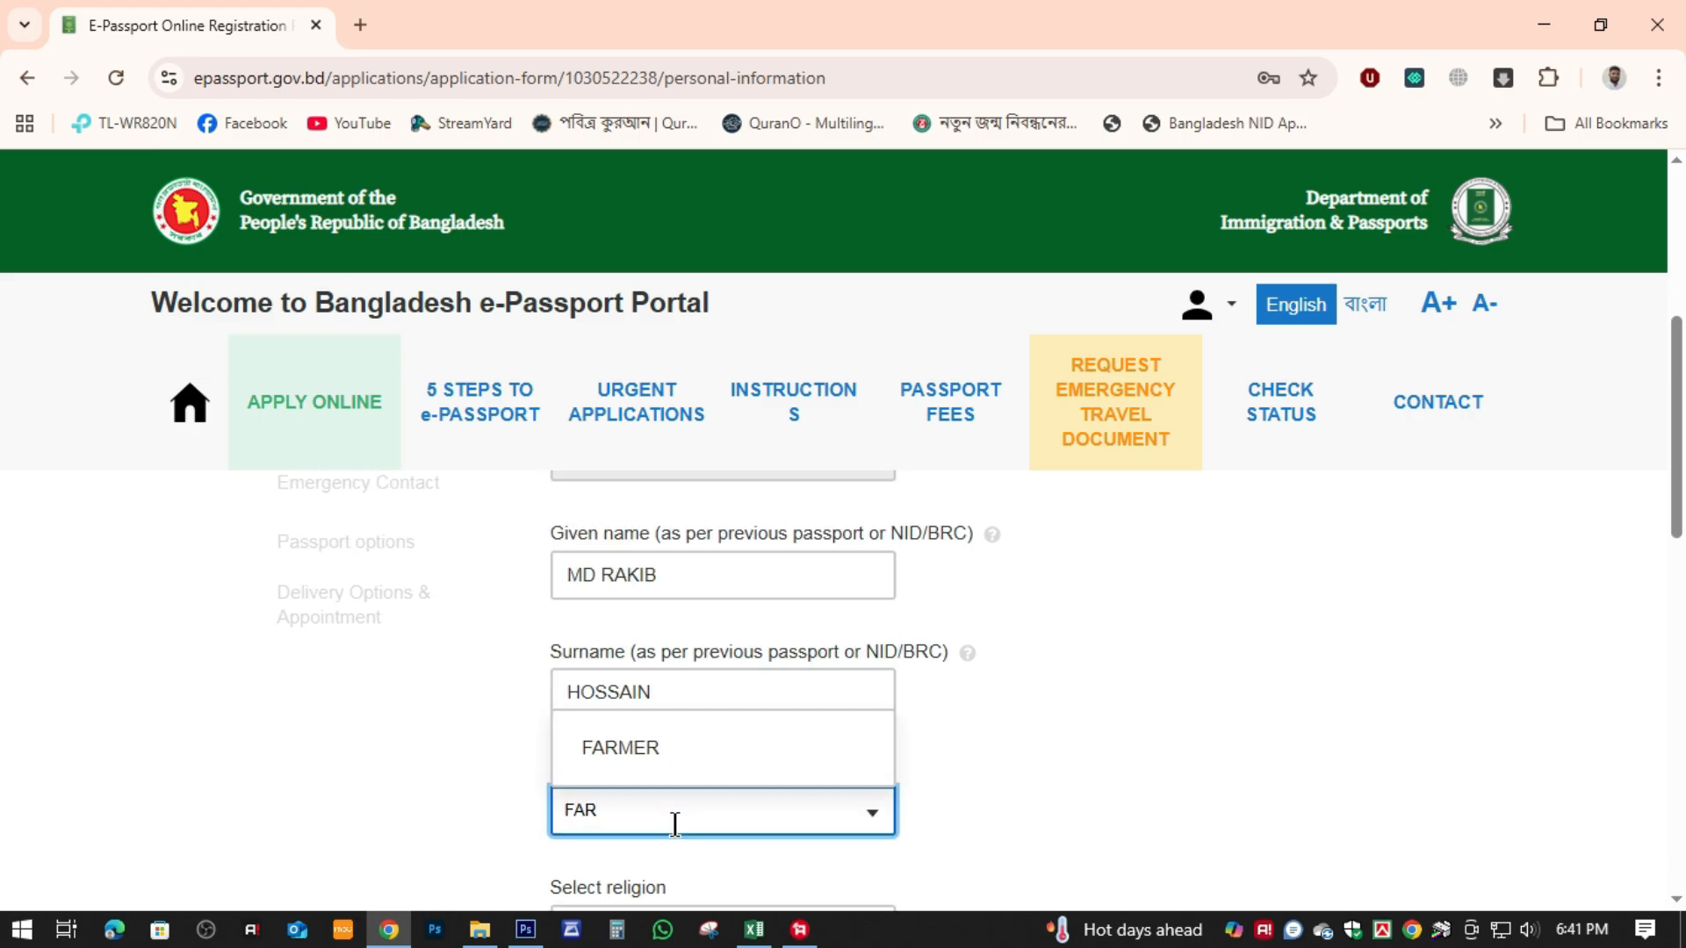
pyautogui.click(658, 748)
pyautogui.scroll(-2, 662, 748)
pyautogui.click(655, 757)
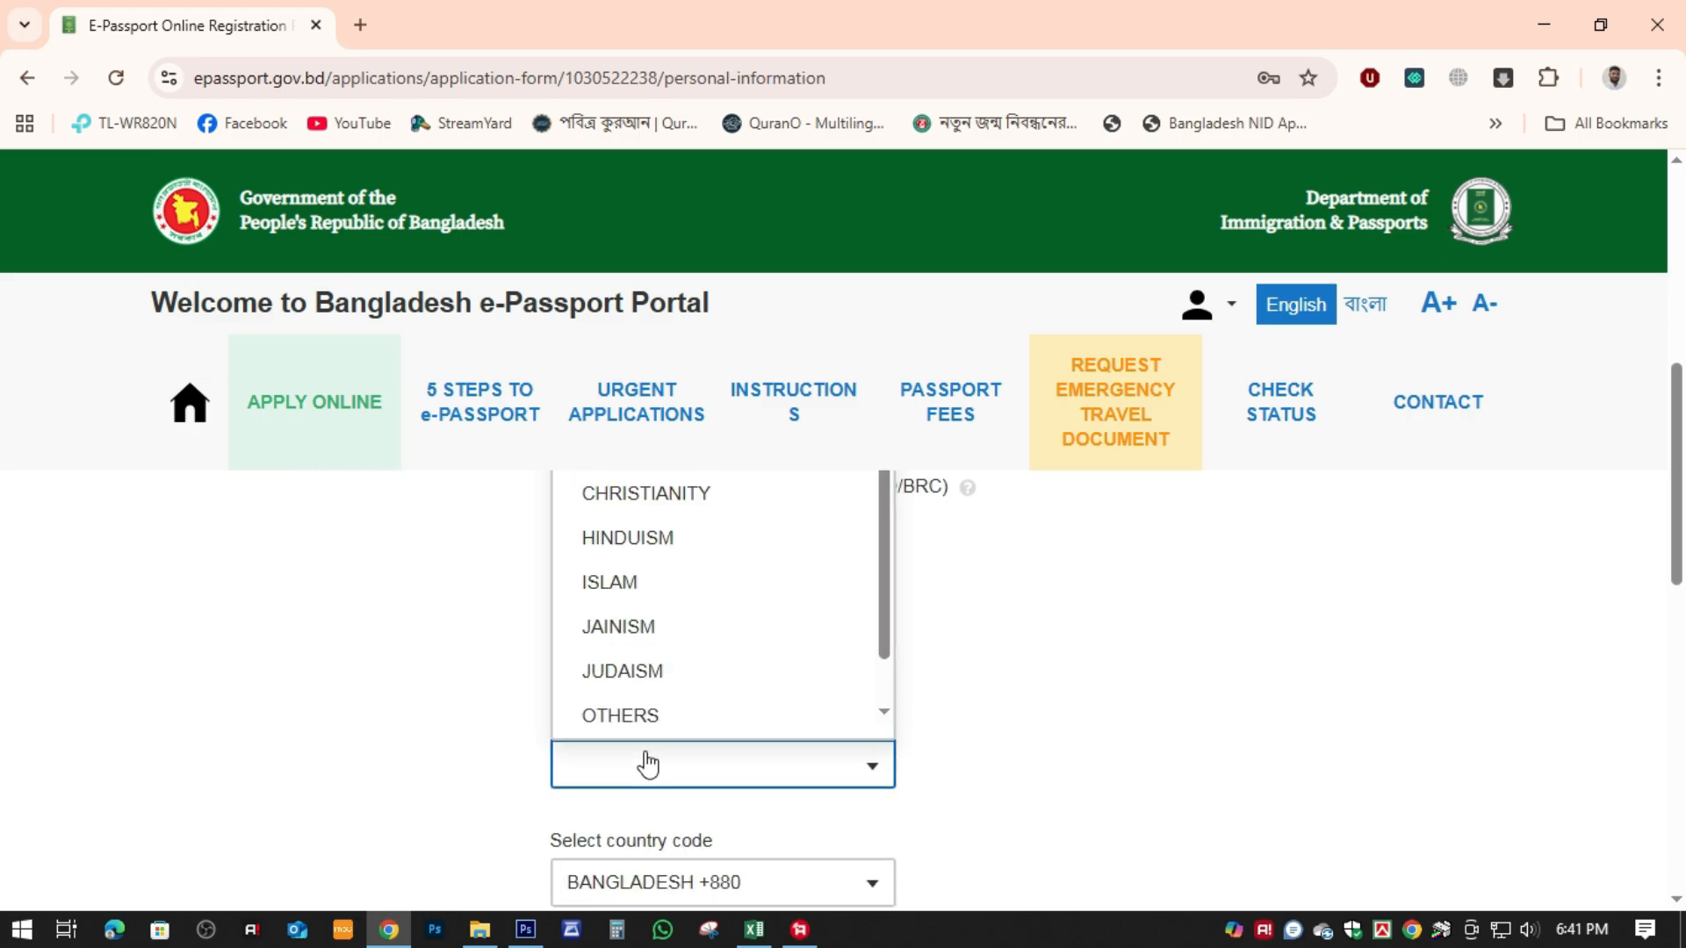
pyautogui.click(623, 591)
pyautogui.scroll(-2, 693, 595)
pyautogui.click(679, 841)
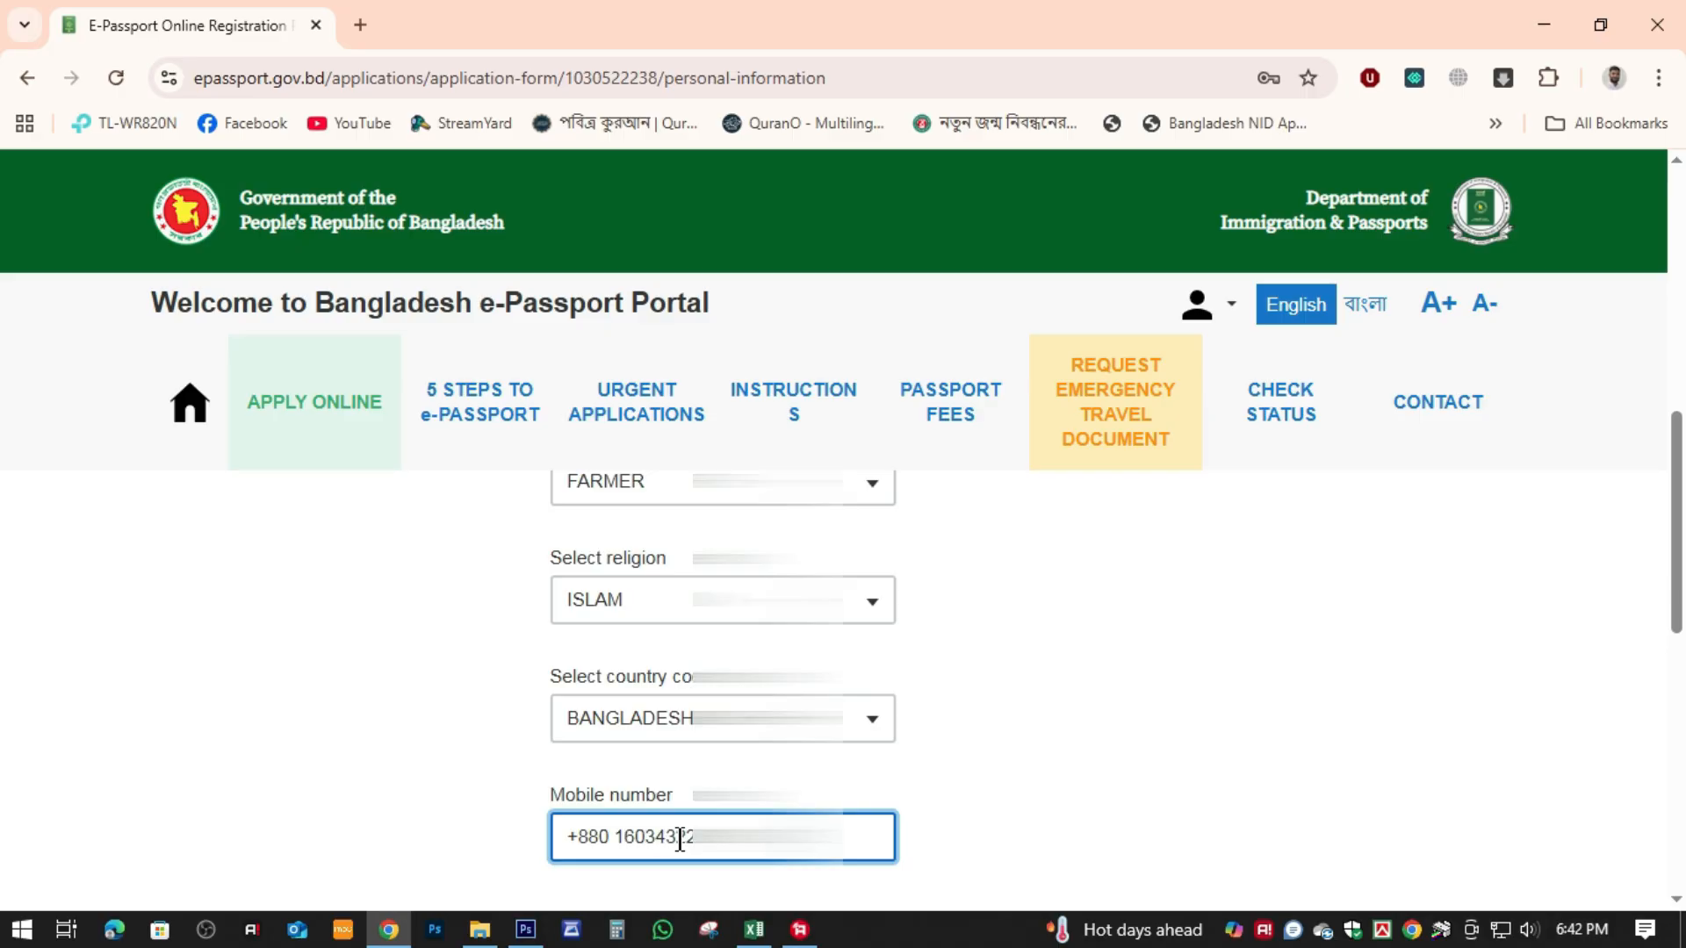
# - Choose DHAKA as the district of birth
pyautogui.scroll(-4, 679, 801)
pyautogui.click(679, 801)
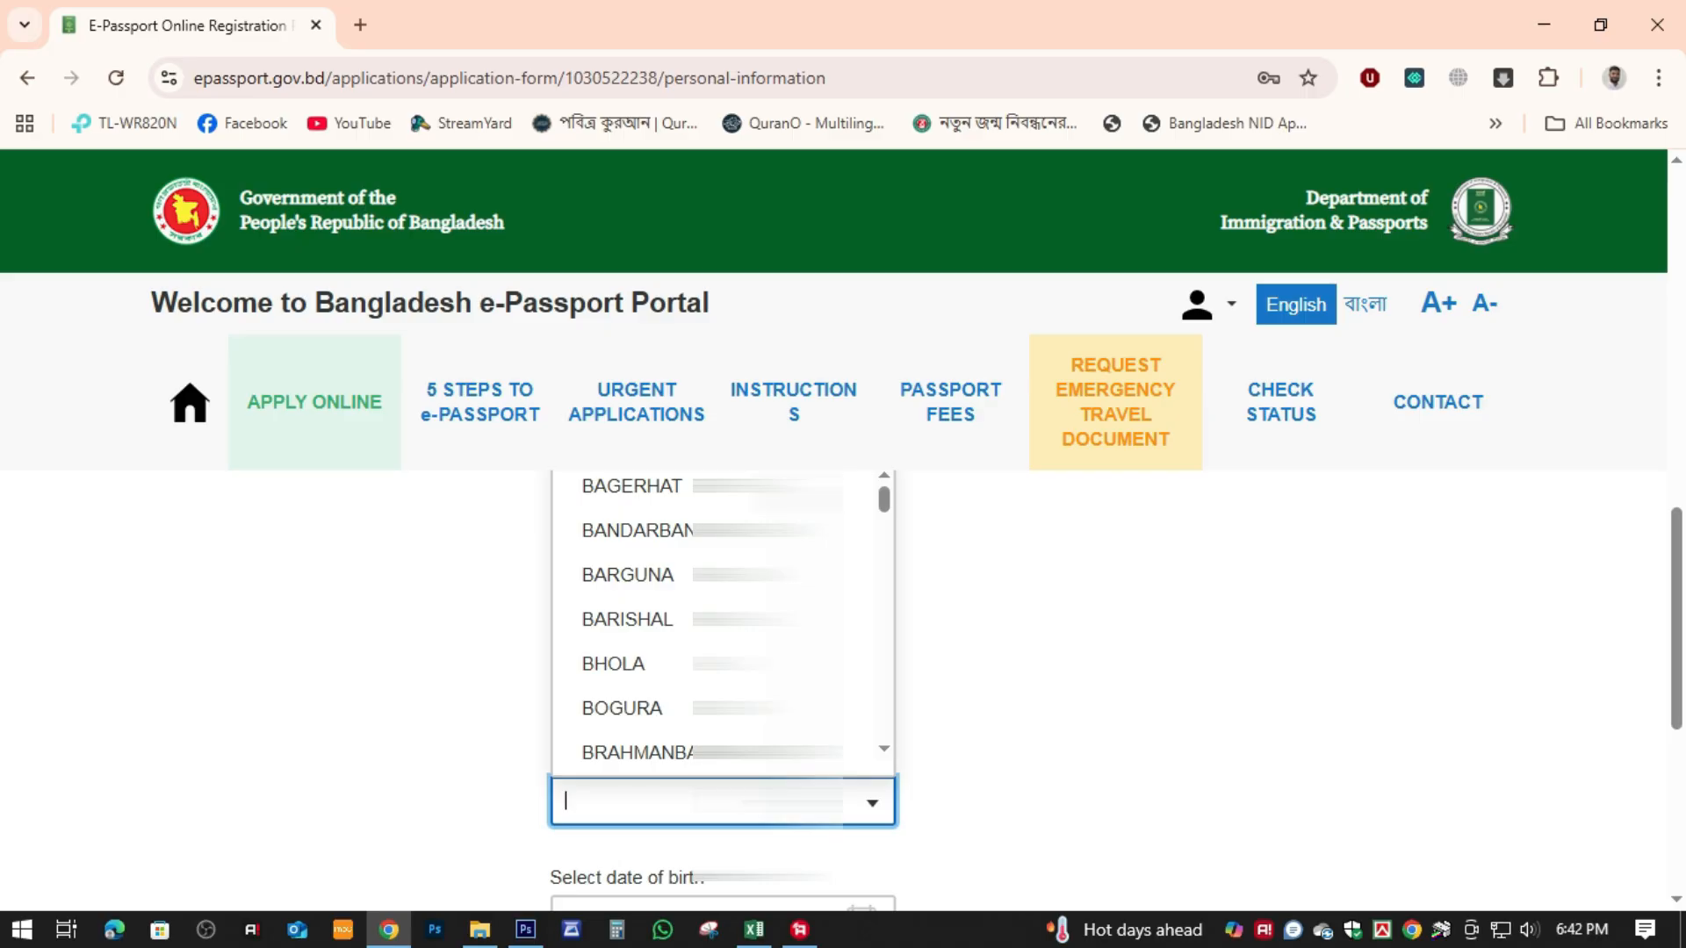
pyautogui.write('DHA')
pyautogui.click(683, 742)
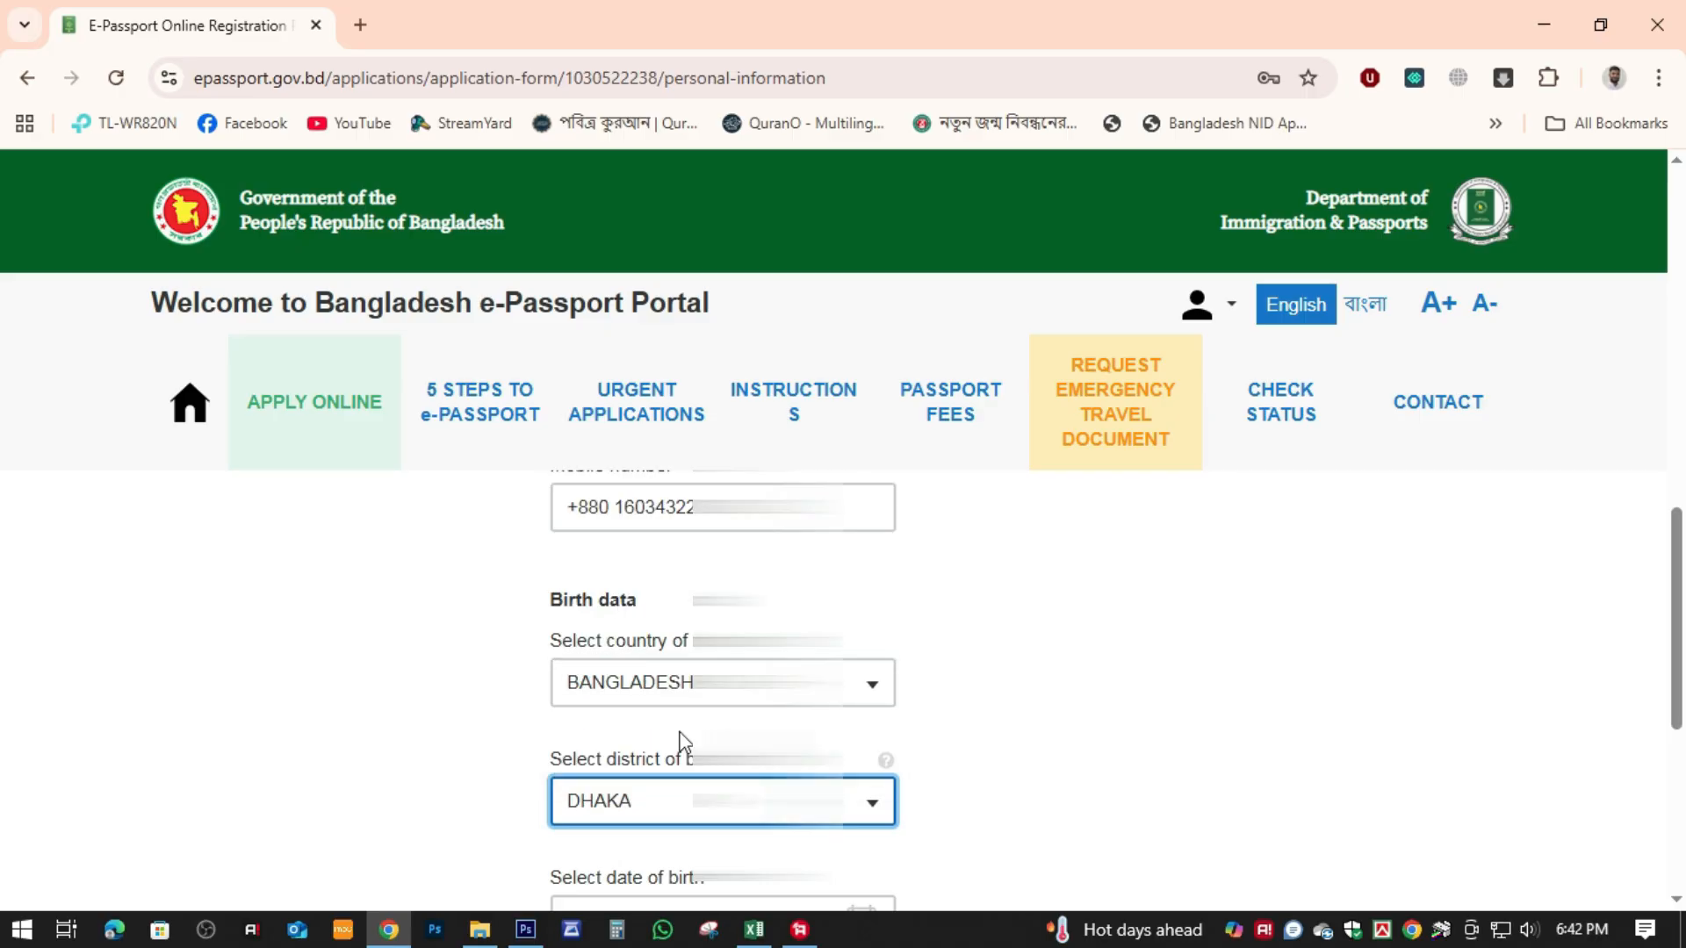
pyautogui.scroll(-4, 683, 742)
pyautogui.click(690, 591)
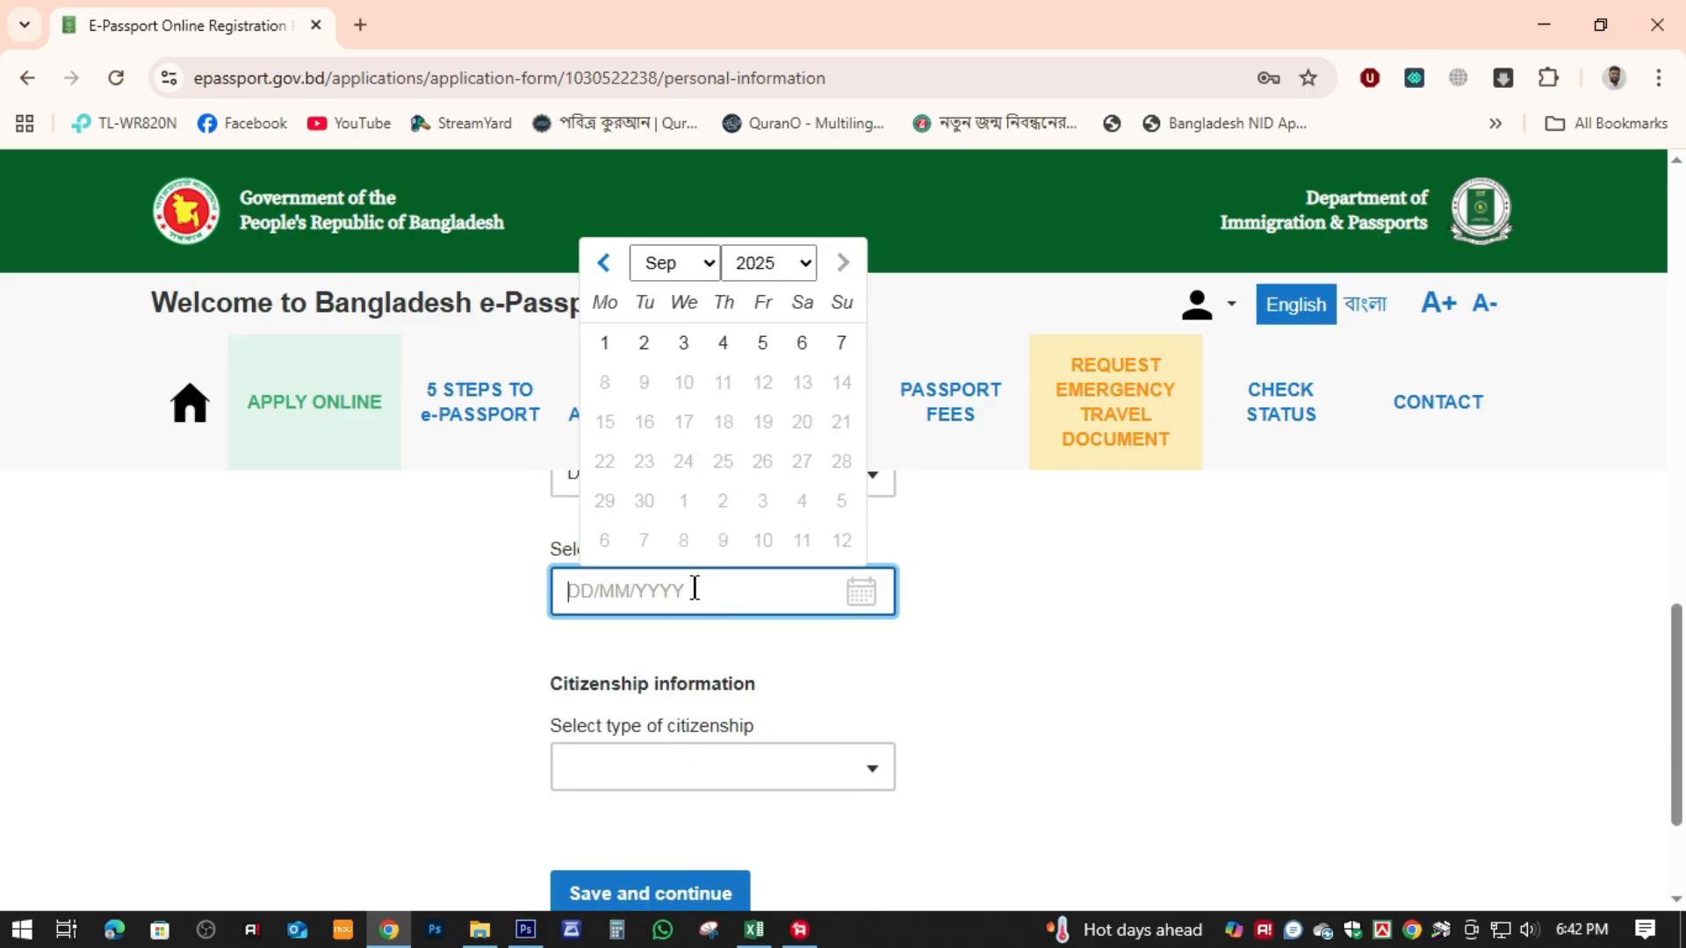
pyautogui.click(786, 263)
pyautogui.scroll(7, 765, 377)
pyautogui.scroll(-7, 765, 373)
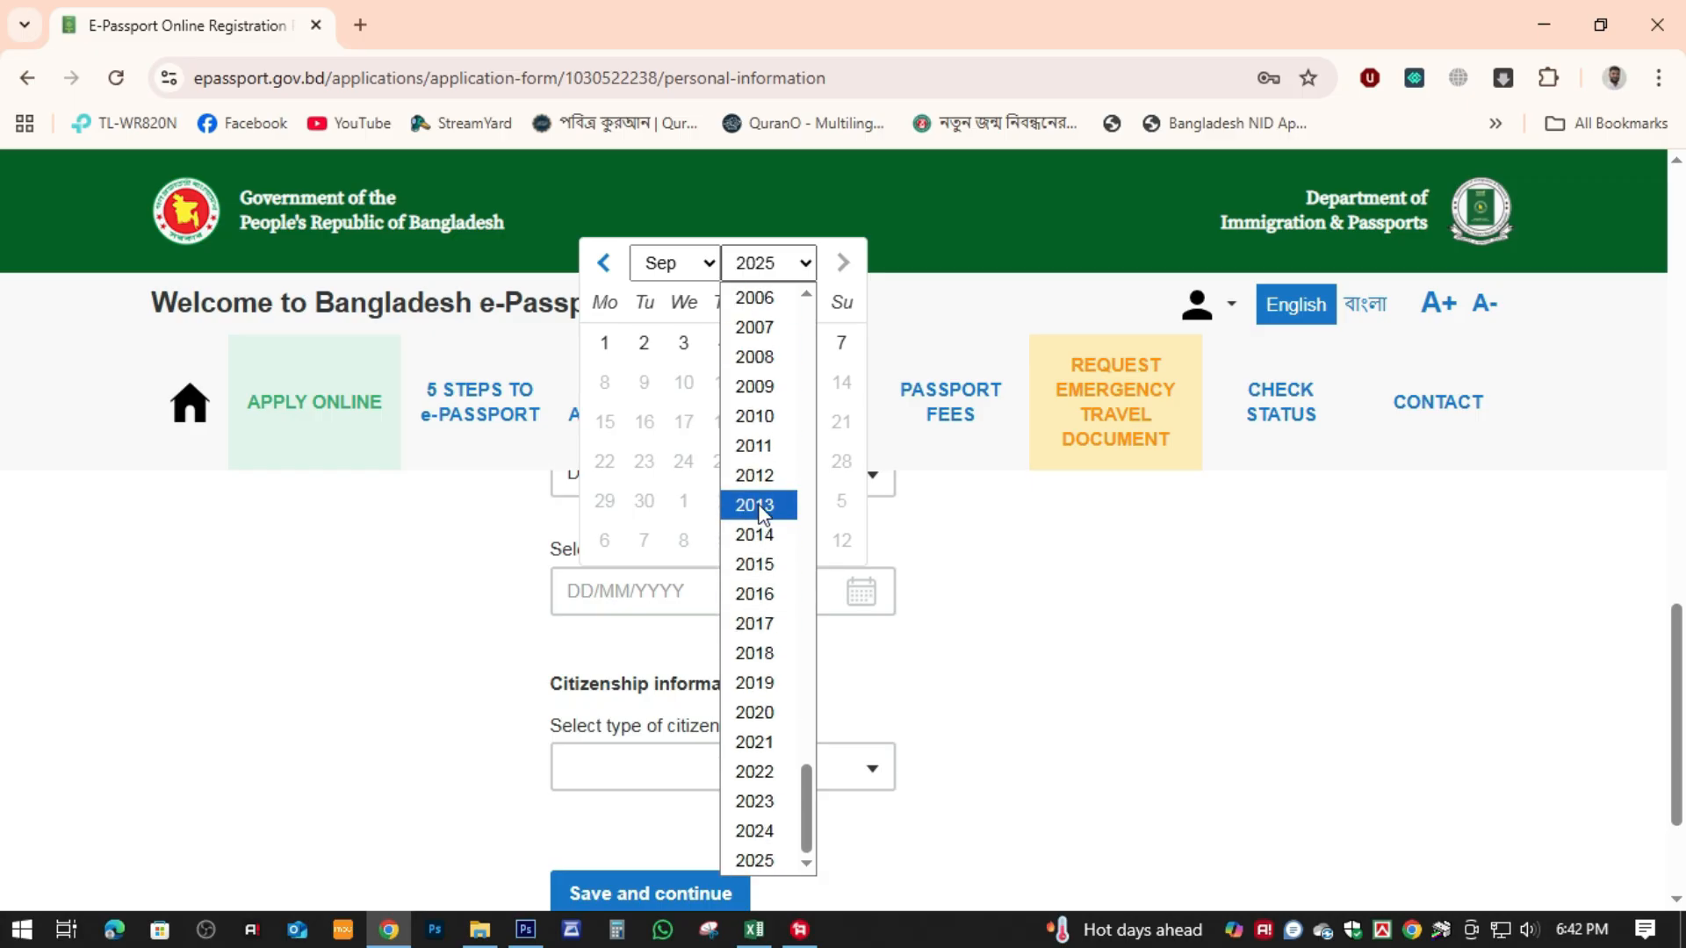
pyautogui.scroll(4, 771, 362)
pyautogui.click(760, 568)
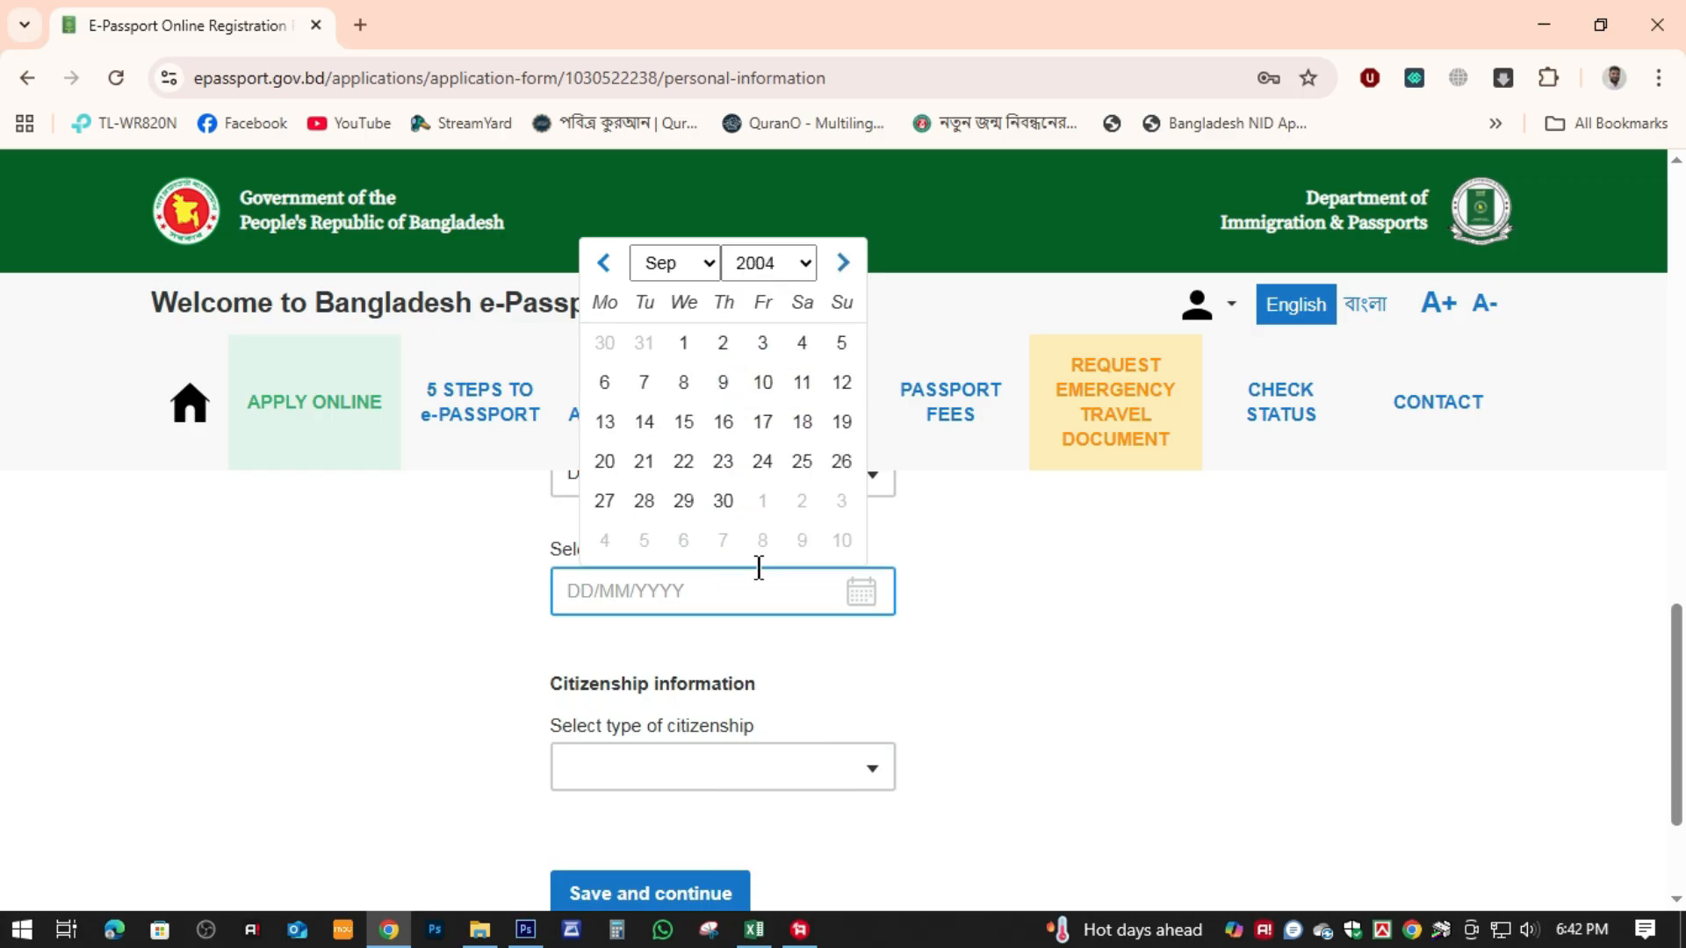
pyautogui.click(678, 263)
pyautogui.click(680, 303)
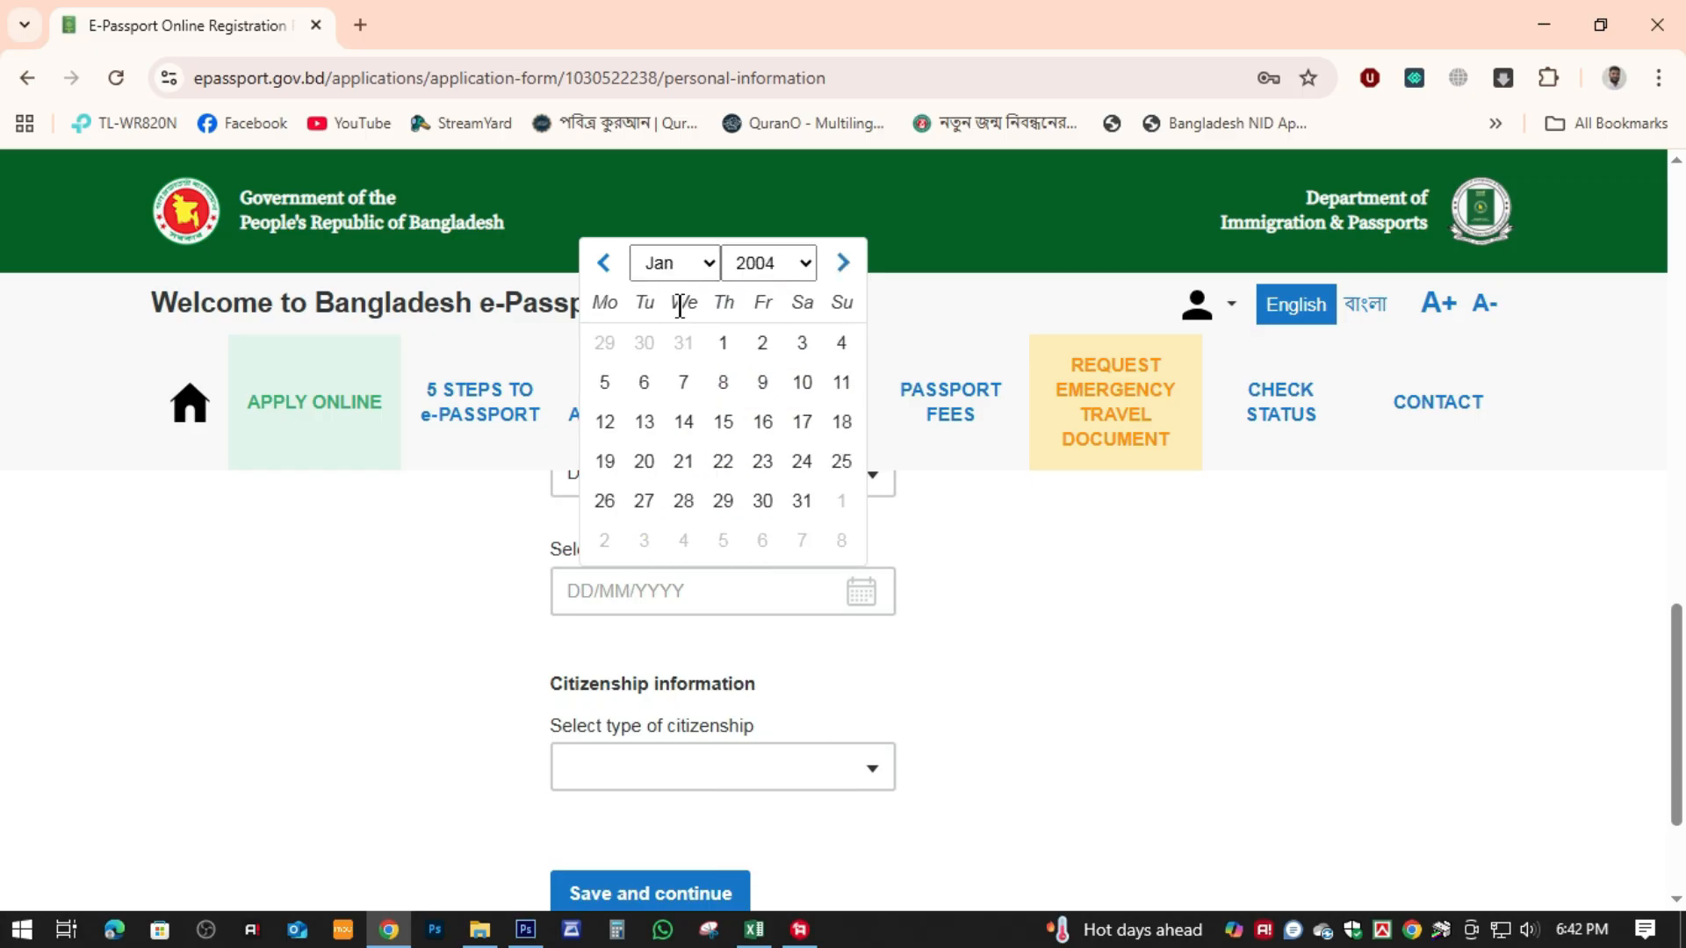
pyautogui.click(801, 502)
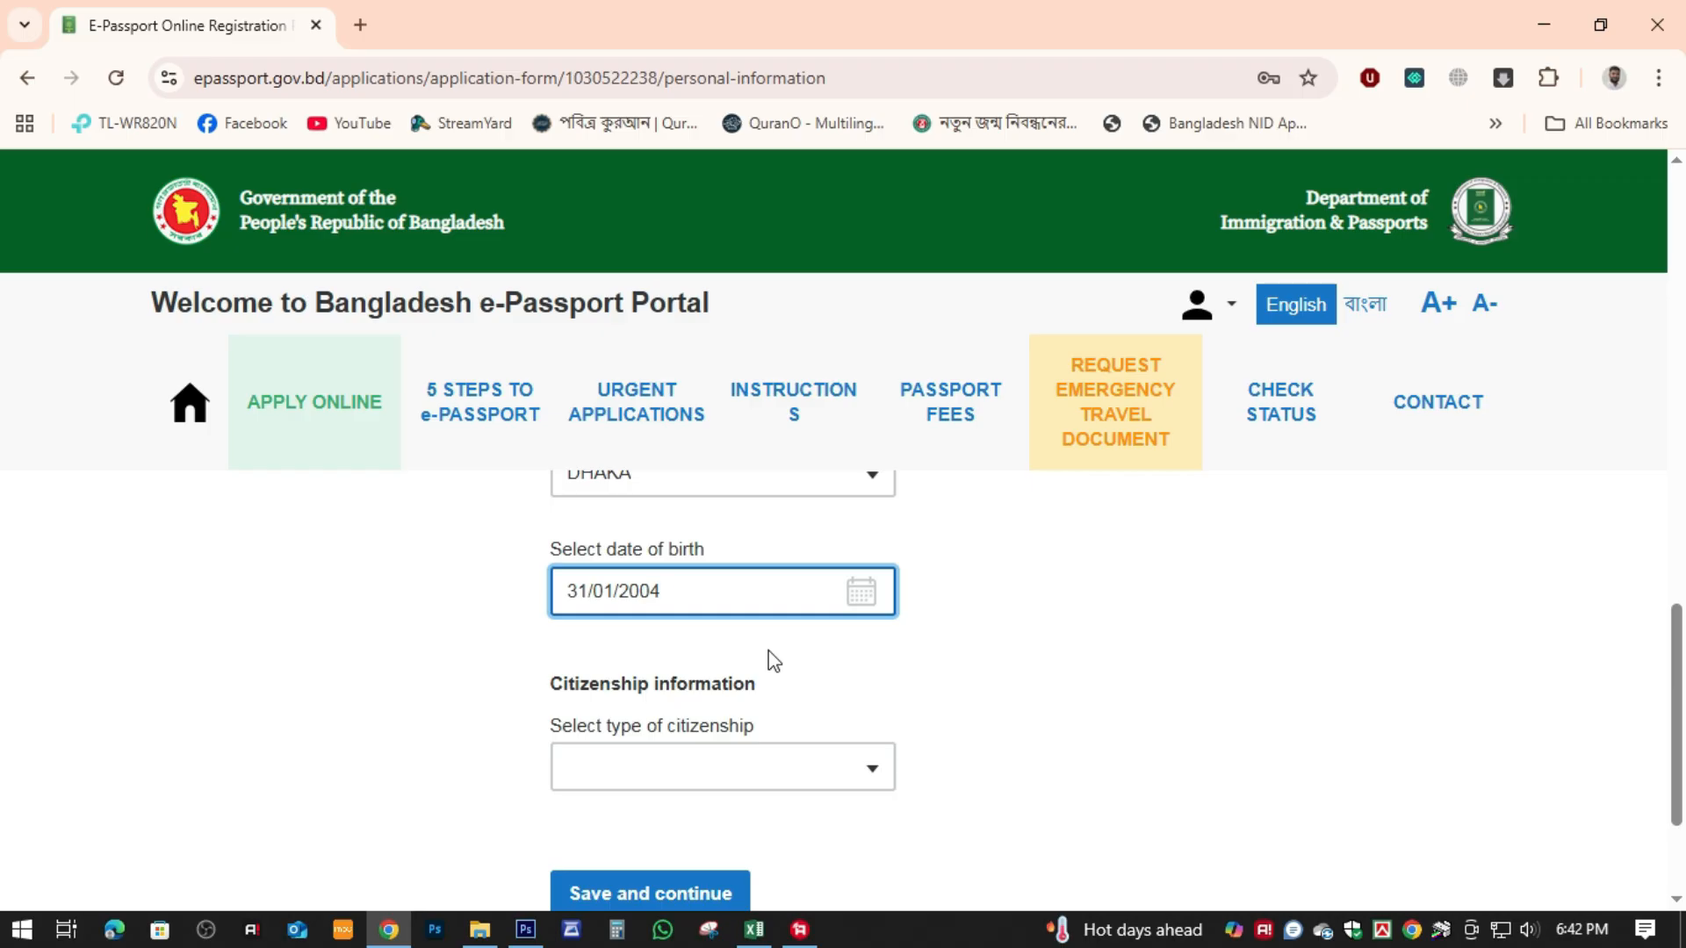
# - Set citizenship type to BY BIRTH and save the personal information
pyautogui.click(758, 767)
pyautogui.scroll(1, 685, 553)
pyautogui.click(677, 645)
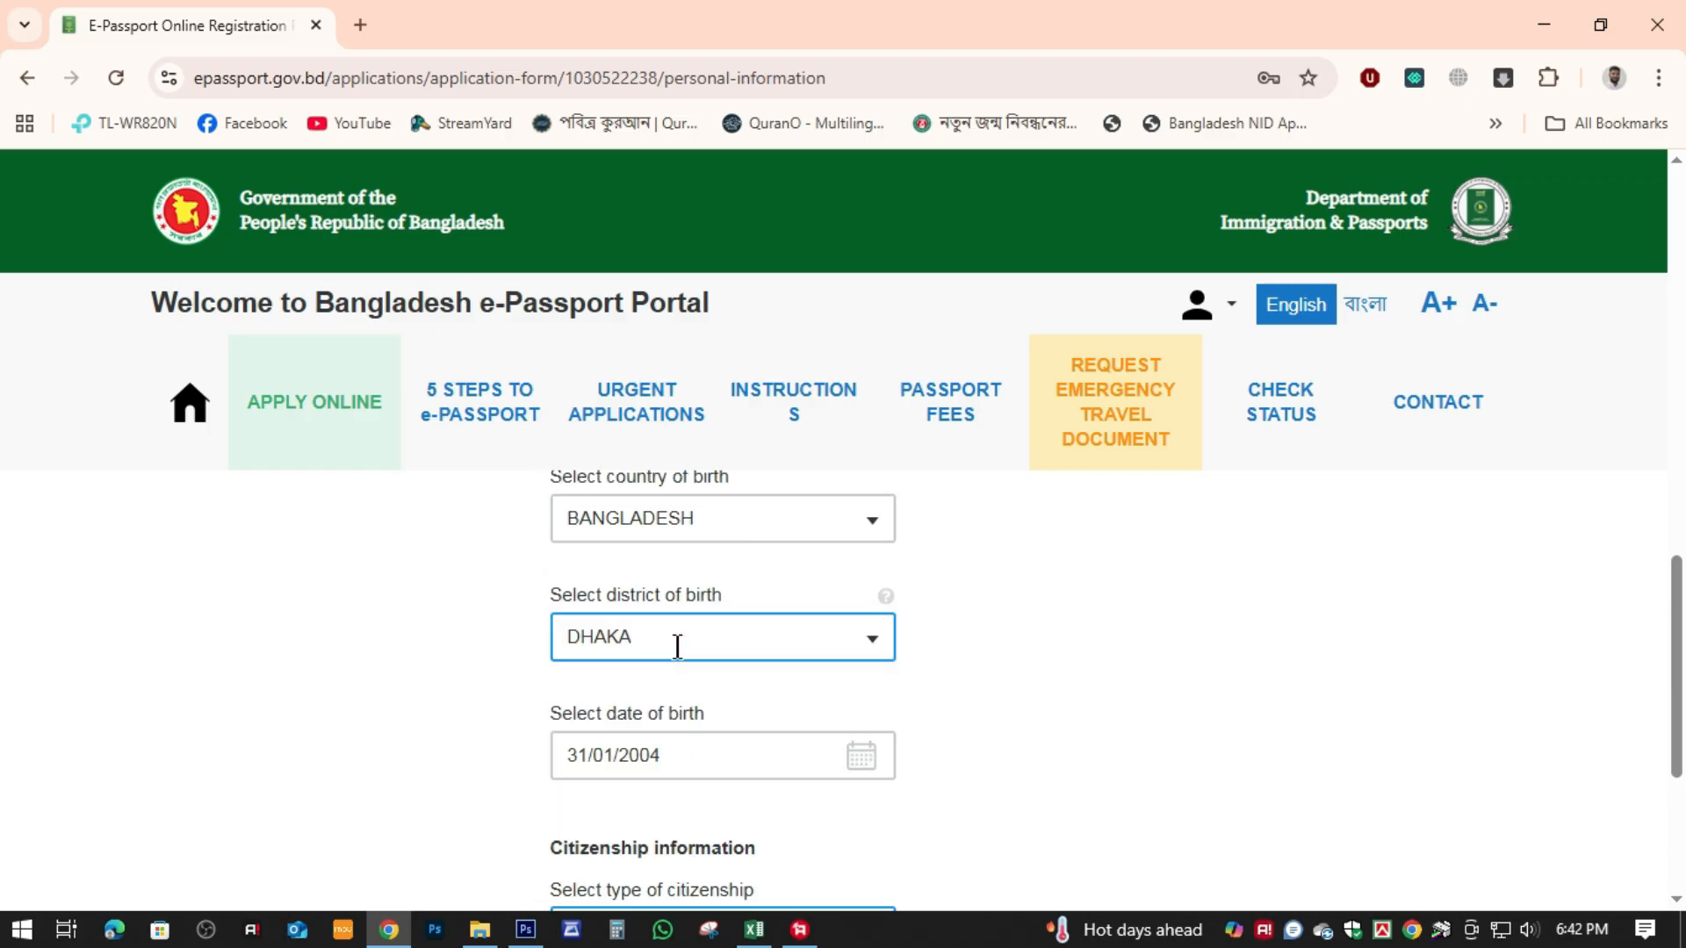
pyautogui.scroll(-2, 1258, 676)
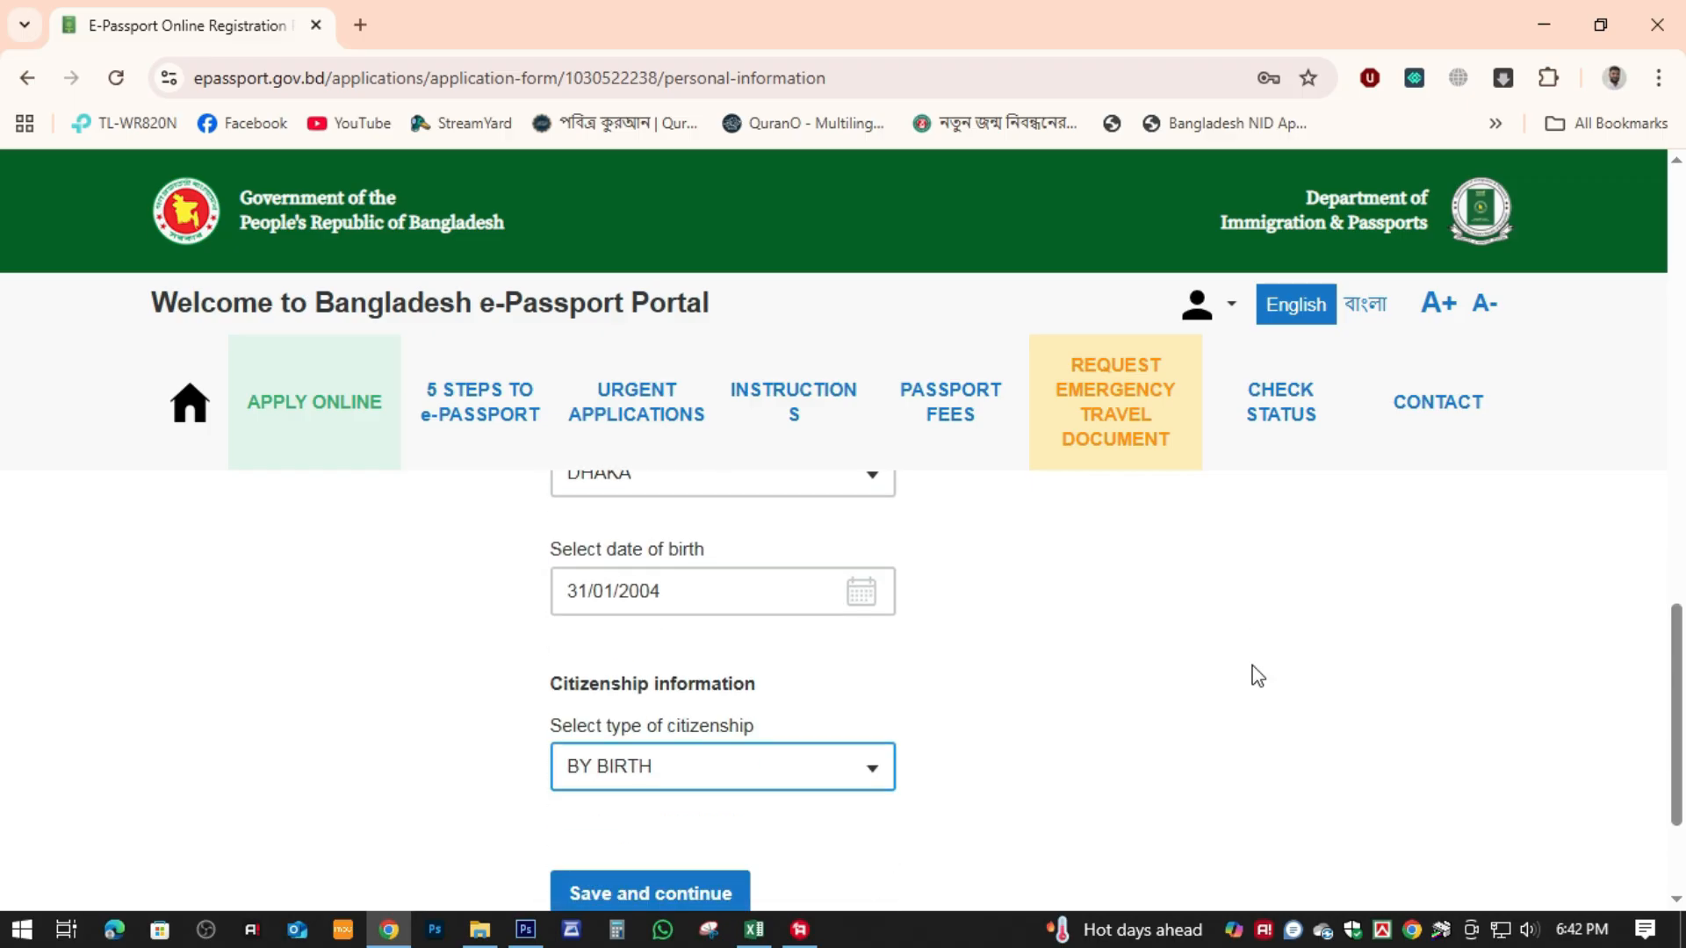
pyautogui.scroll(-2, 1258, 676)
pyautogui.click(697, 738)
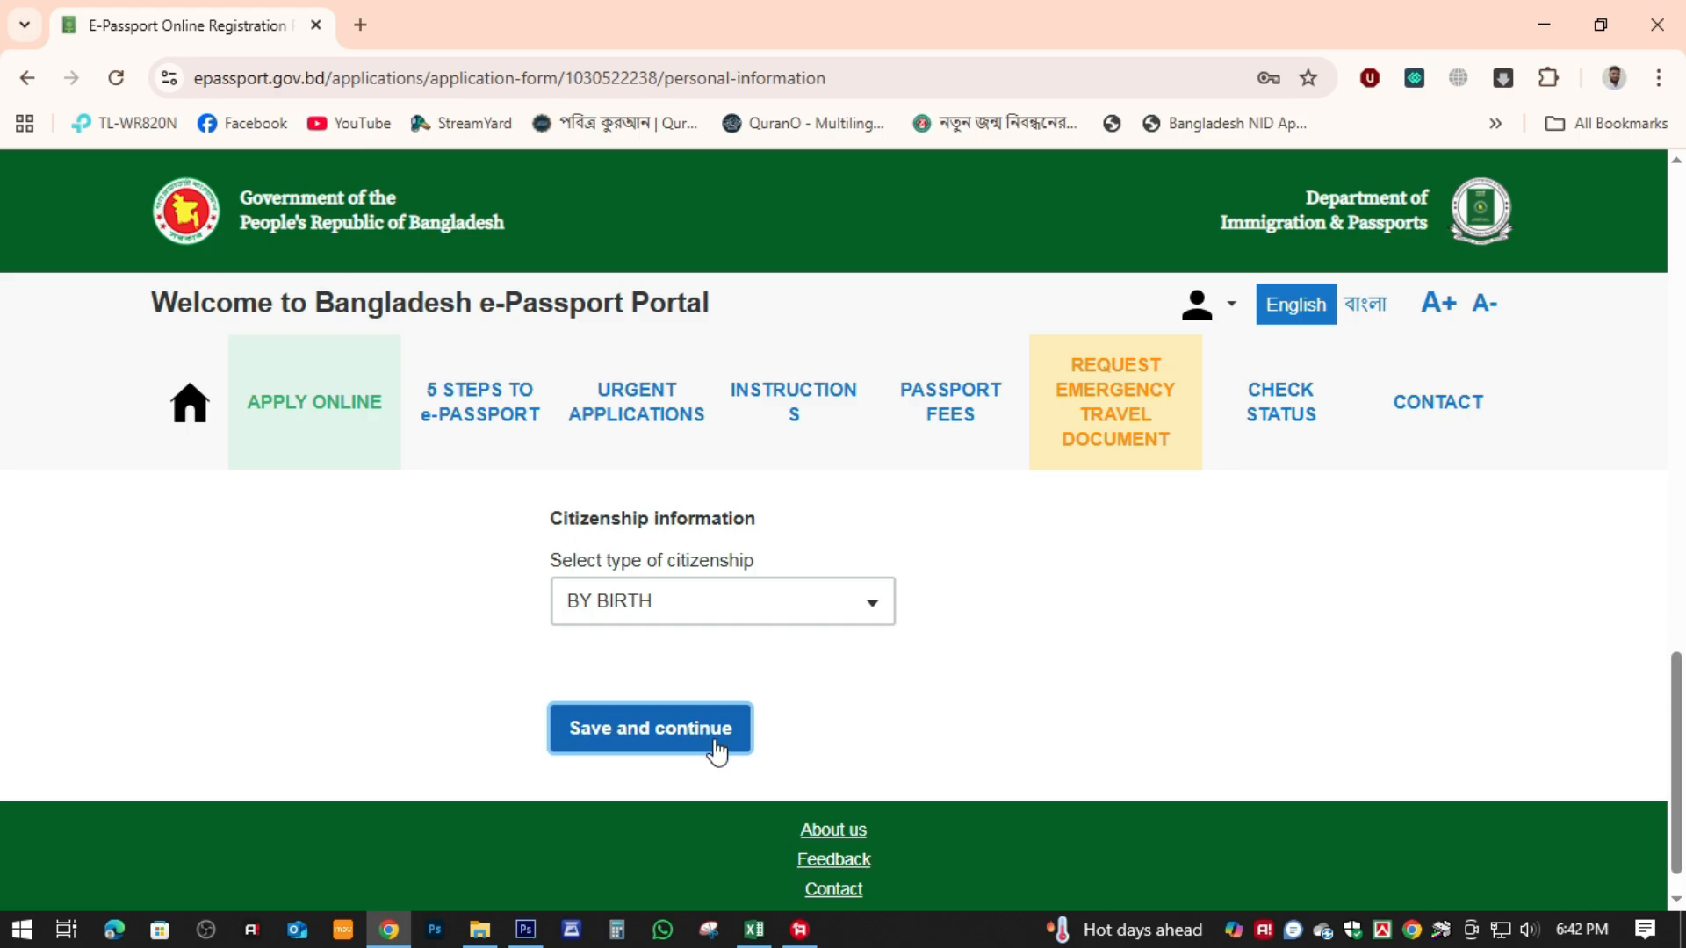
pyautogui.scroll(5, 995, 708)
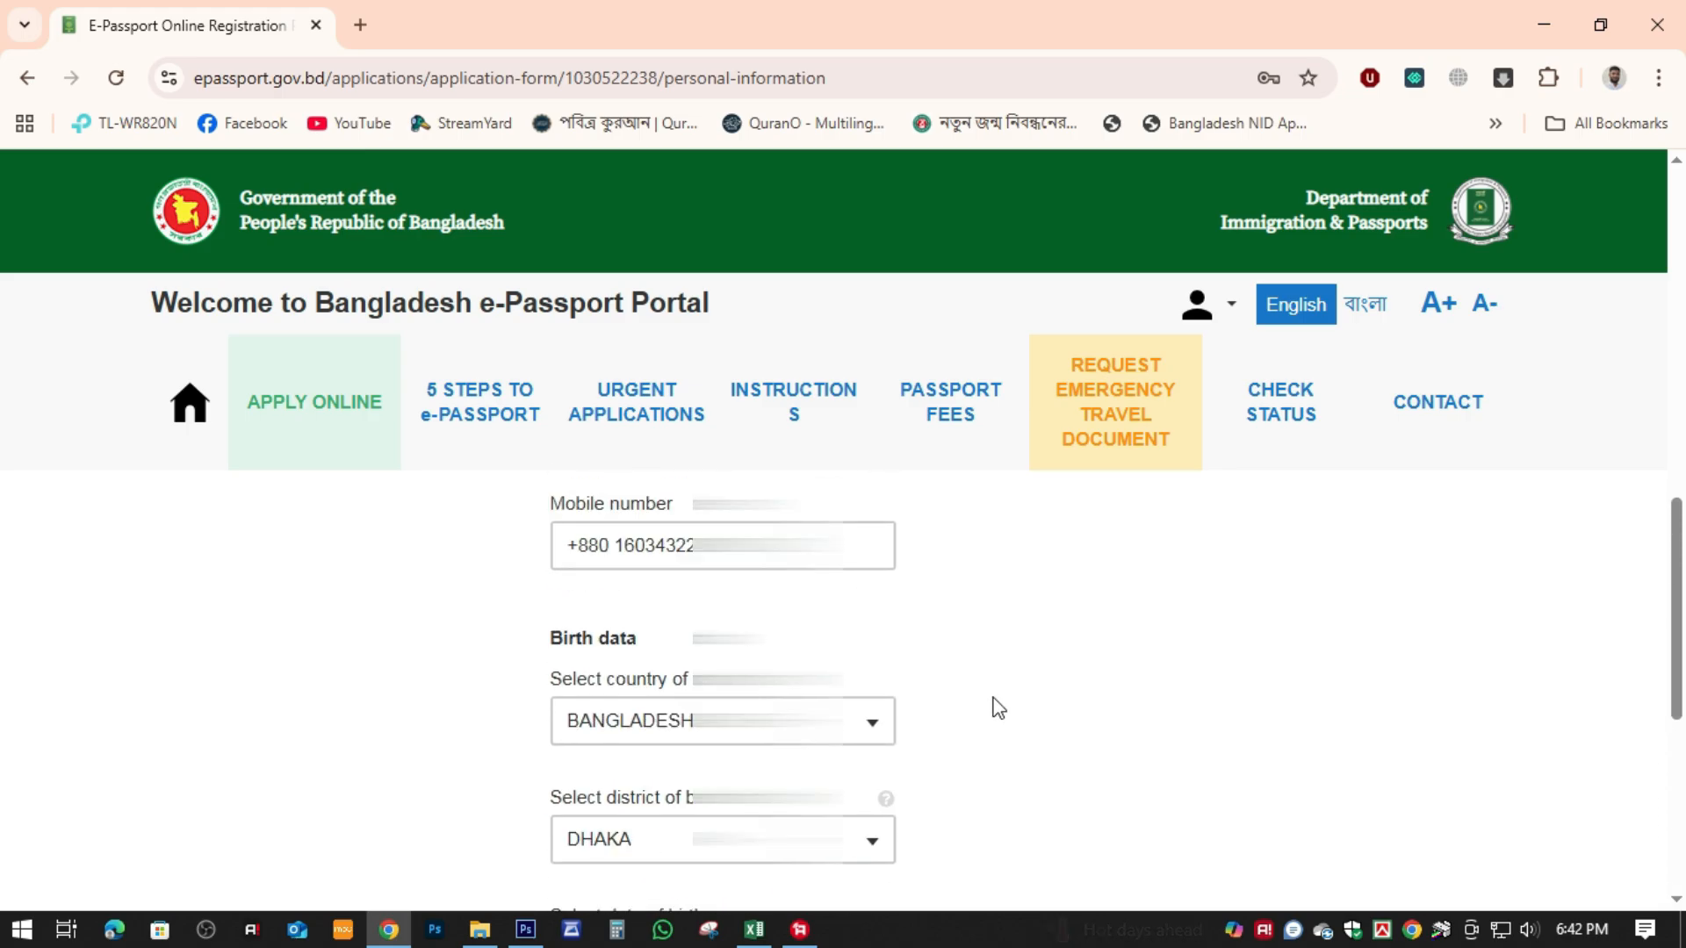
# - Enter the permanent address district DHAKA, the village, and the post office
pyautogui.scroll(-2, 990, 696)
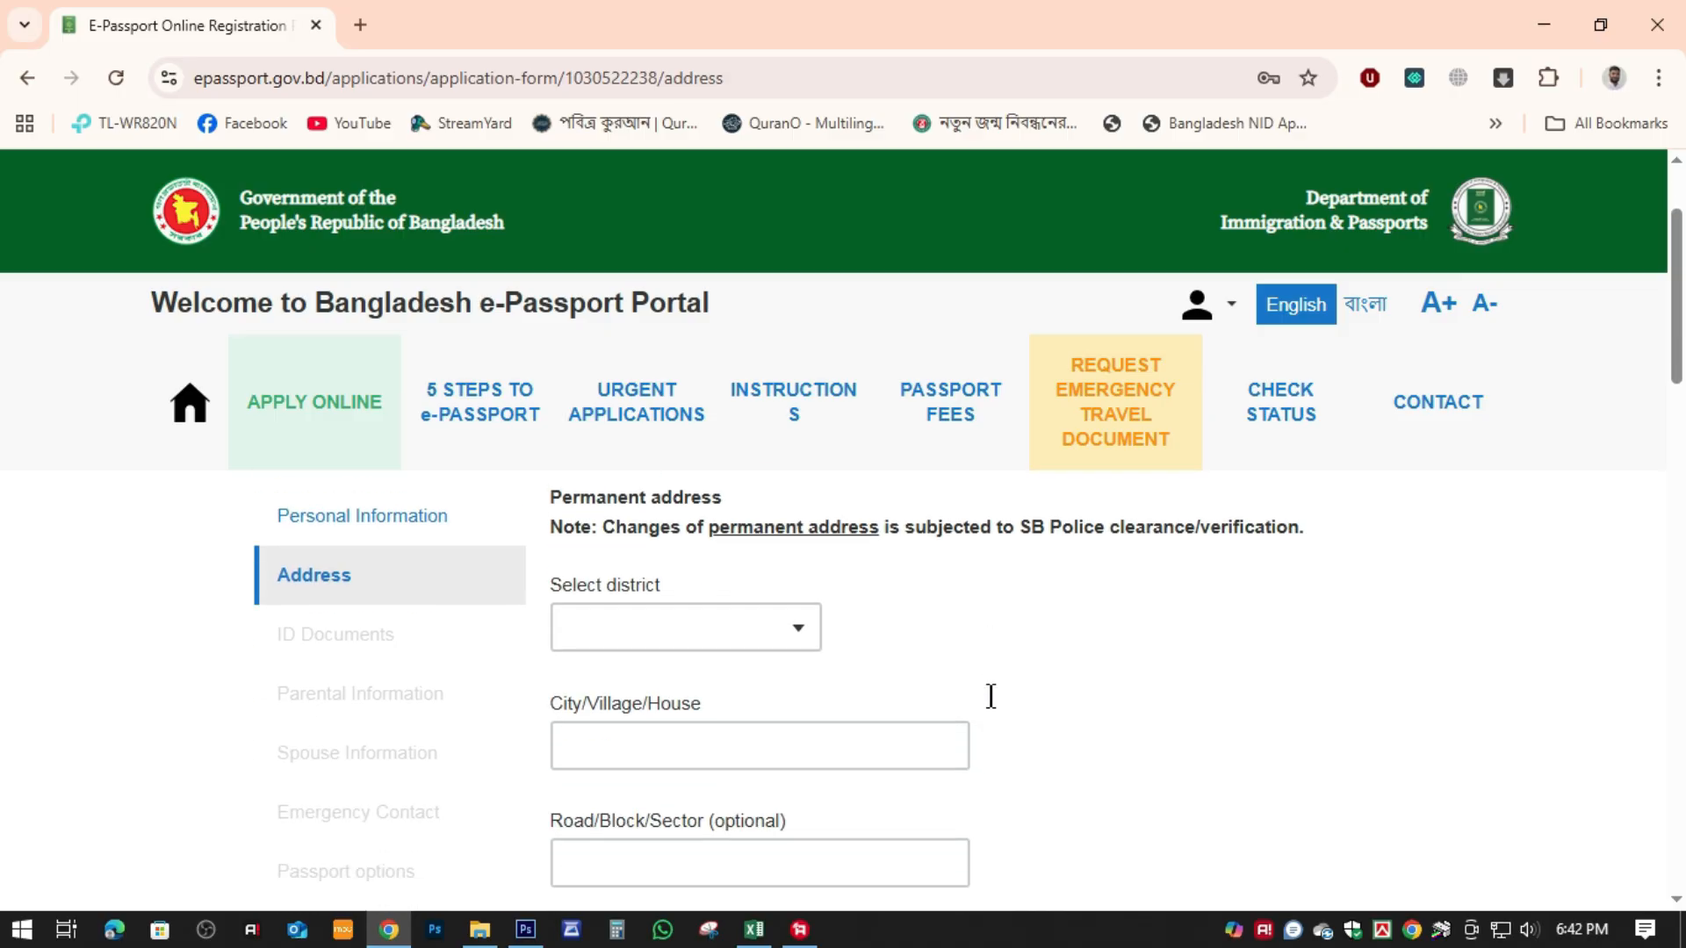
pyautogui.click(664, 643)
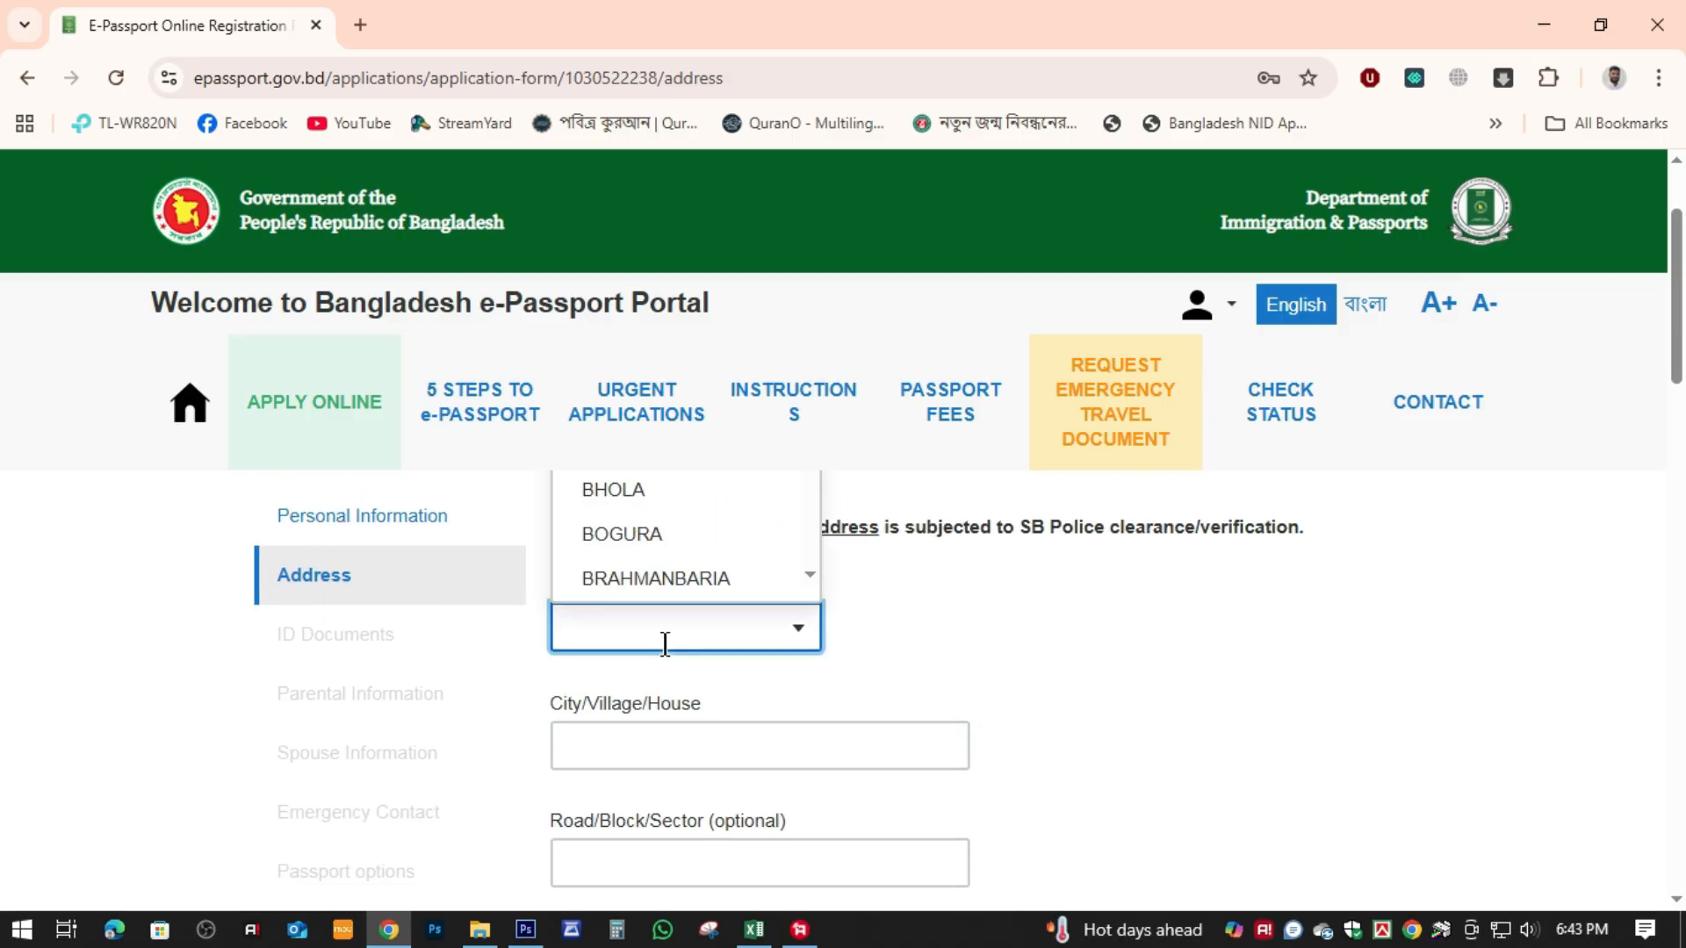
pyautogui.write('DHA')
pyautogui.click(640, 594)
pyautogui.click(729, 746)
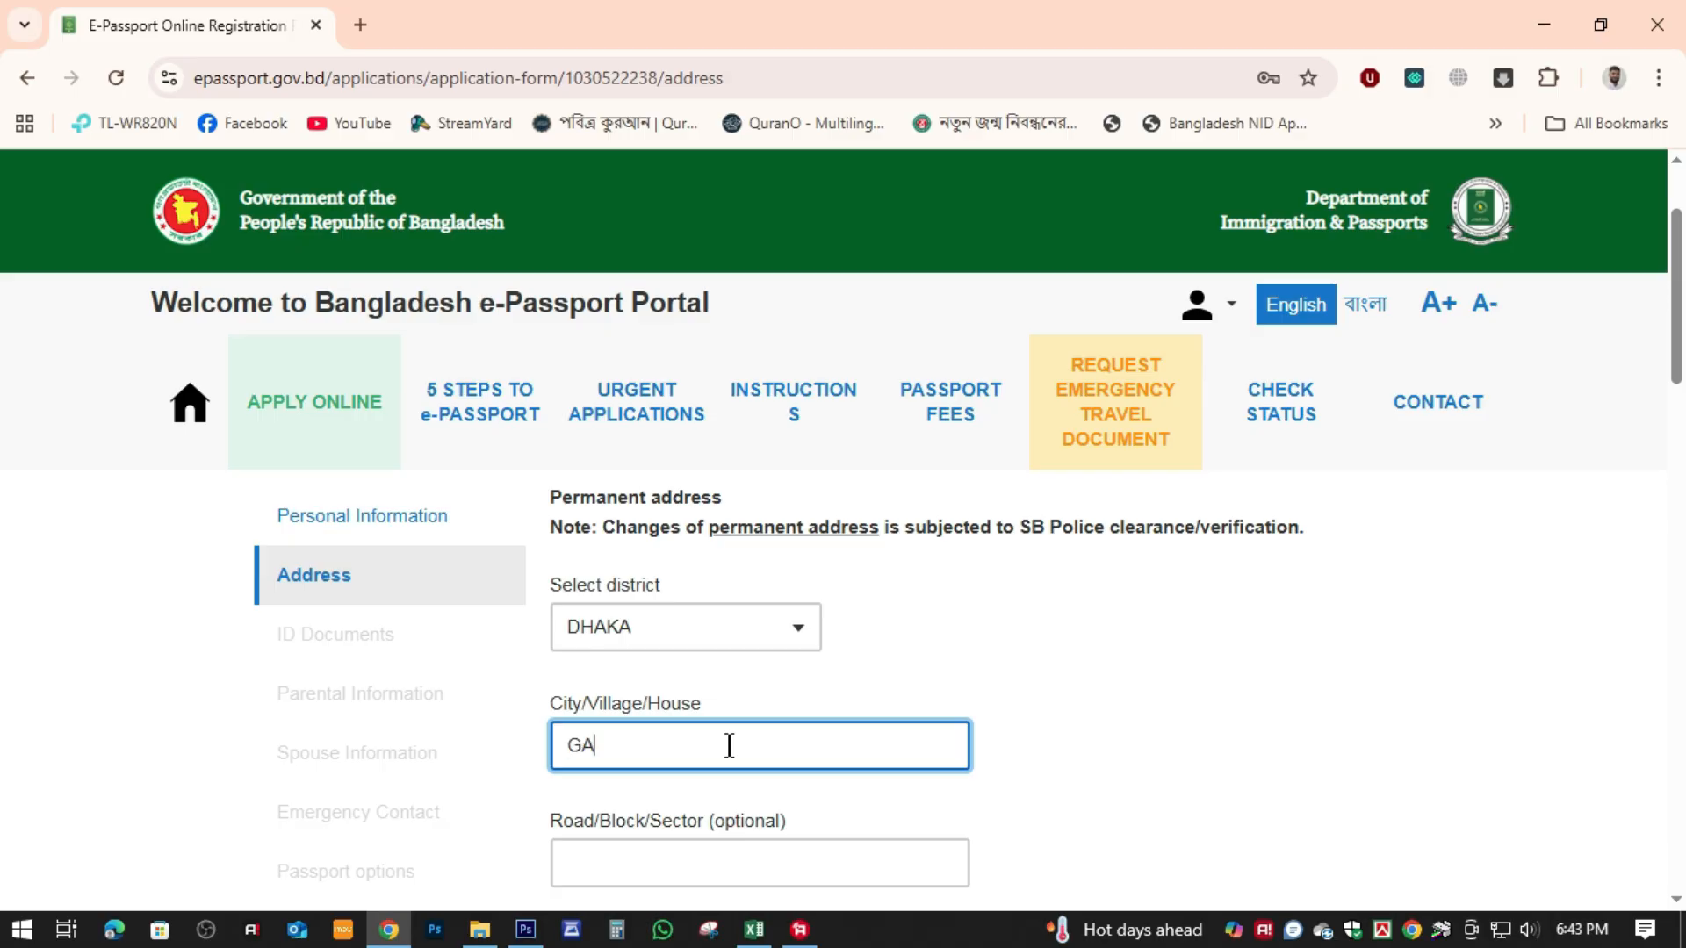
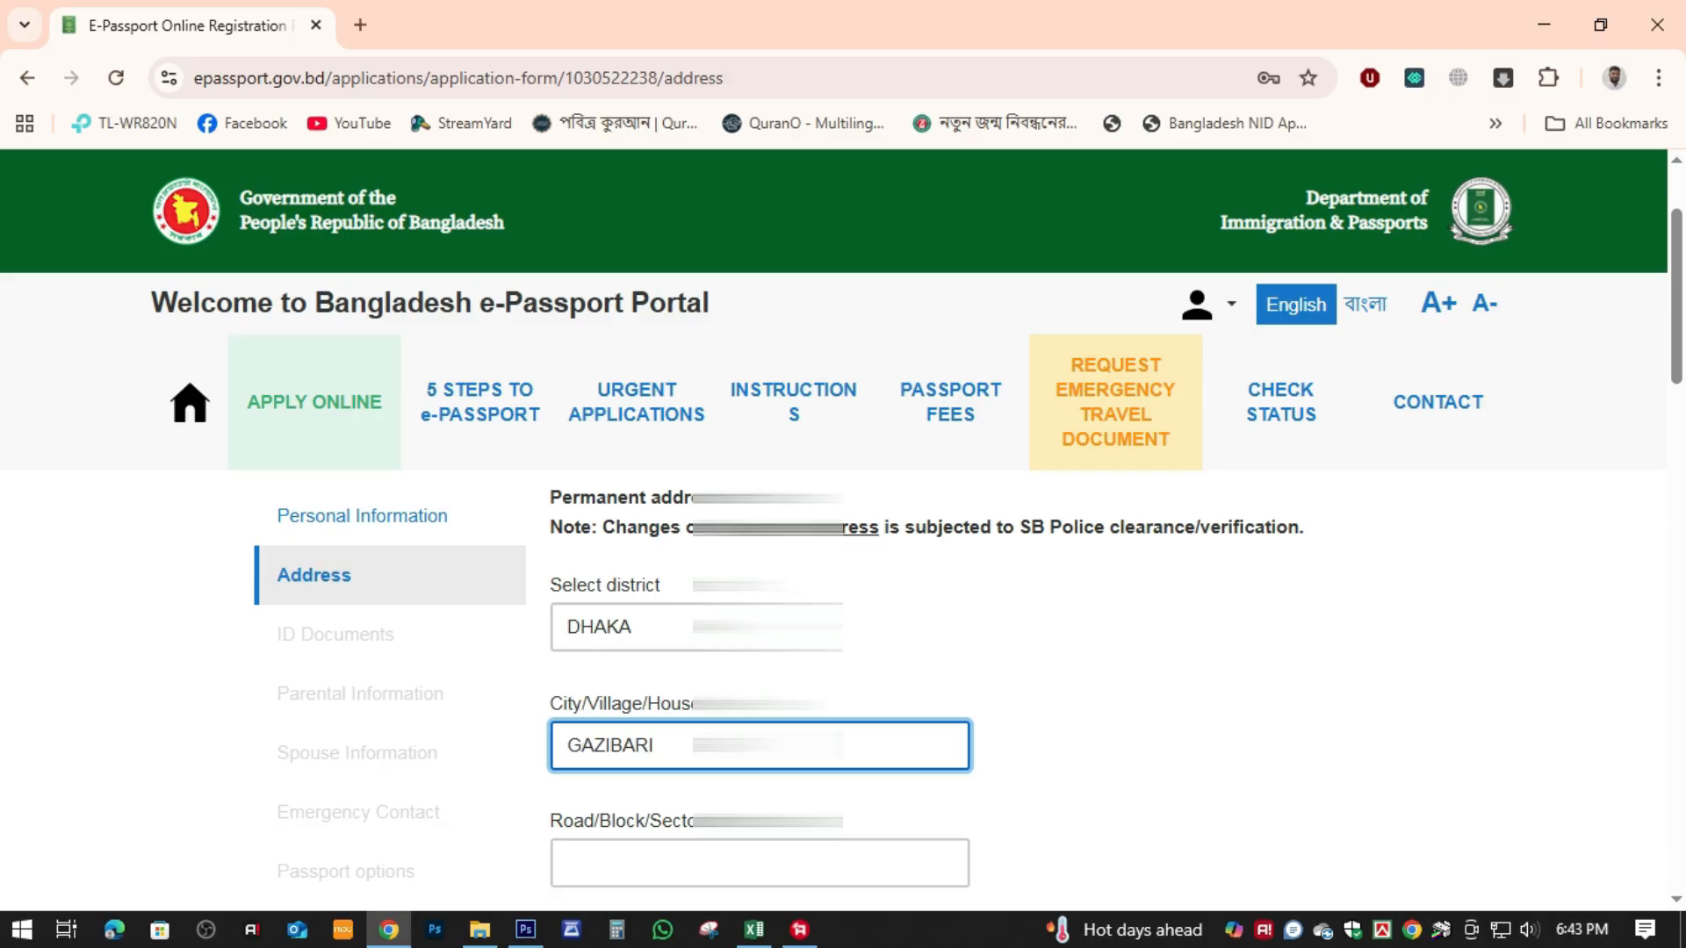
pyautogui.scroll(-2, 759, 746)
pyautogui.click(760, 817)
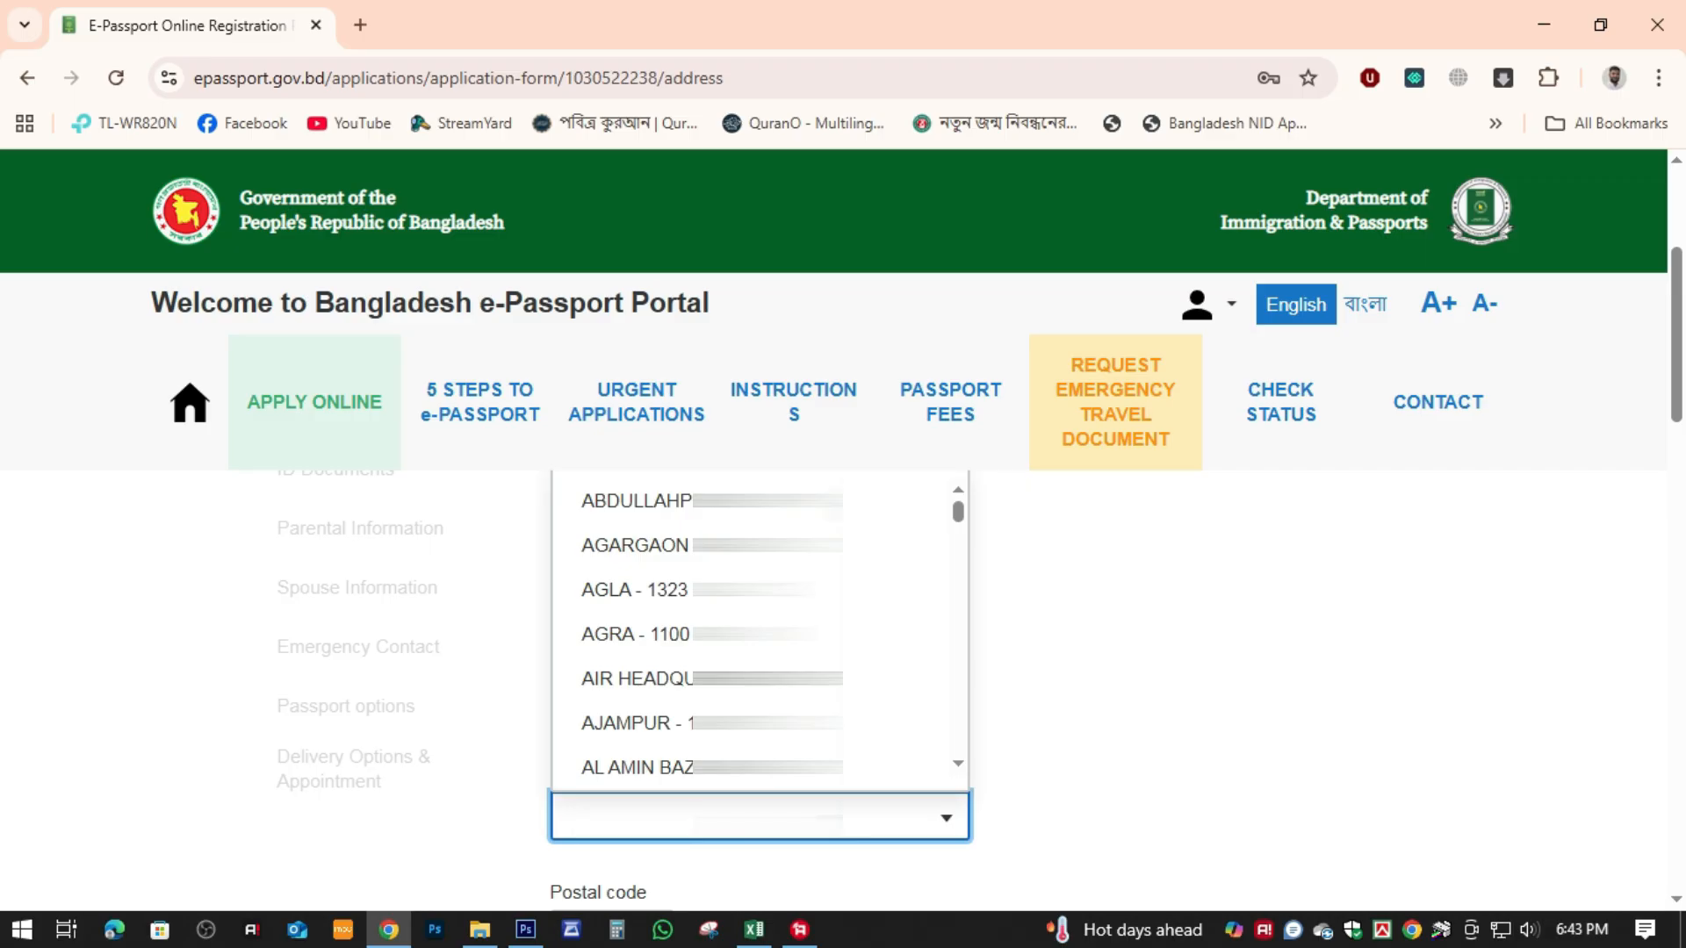
pyautogui.press('Return')
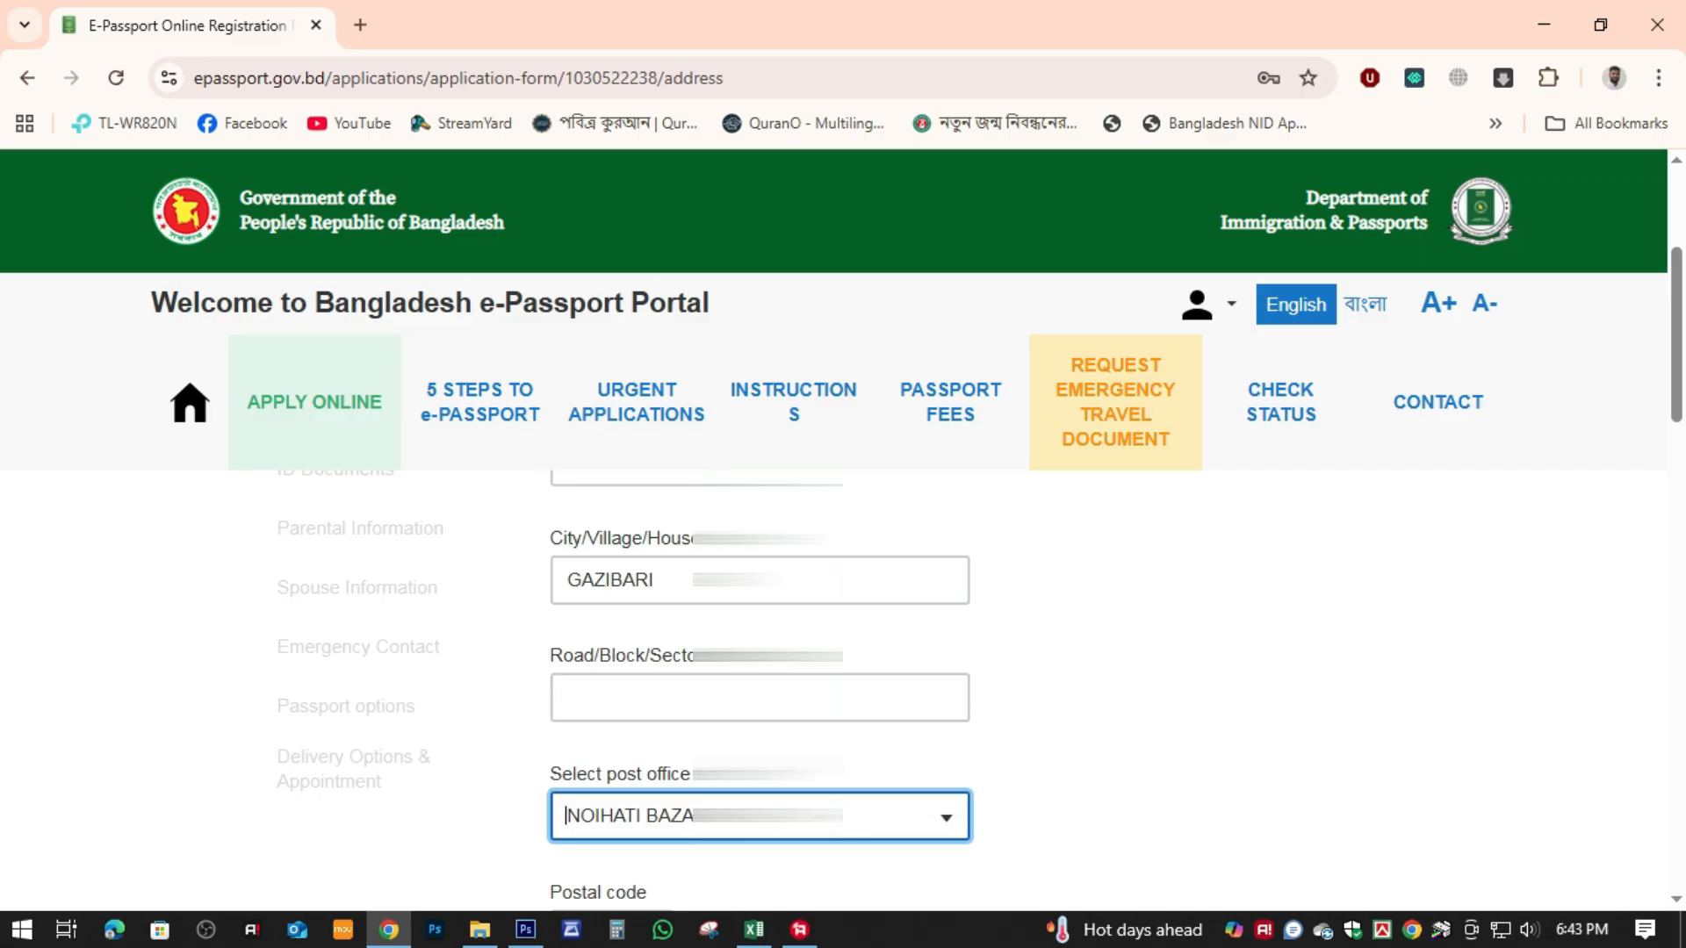
# - Choose the police station, make the present address same as permanent, and save the address
pyautogui.scroll(-2, 759, 694)
pyautogui.click(760, 725)
pyautogui.write('AS')
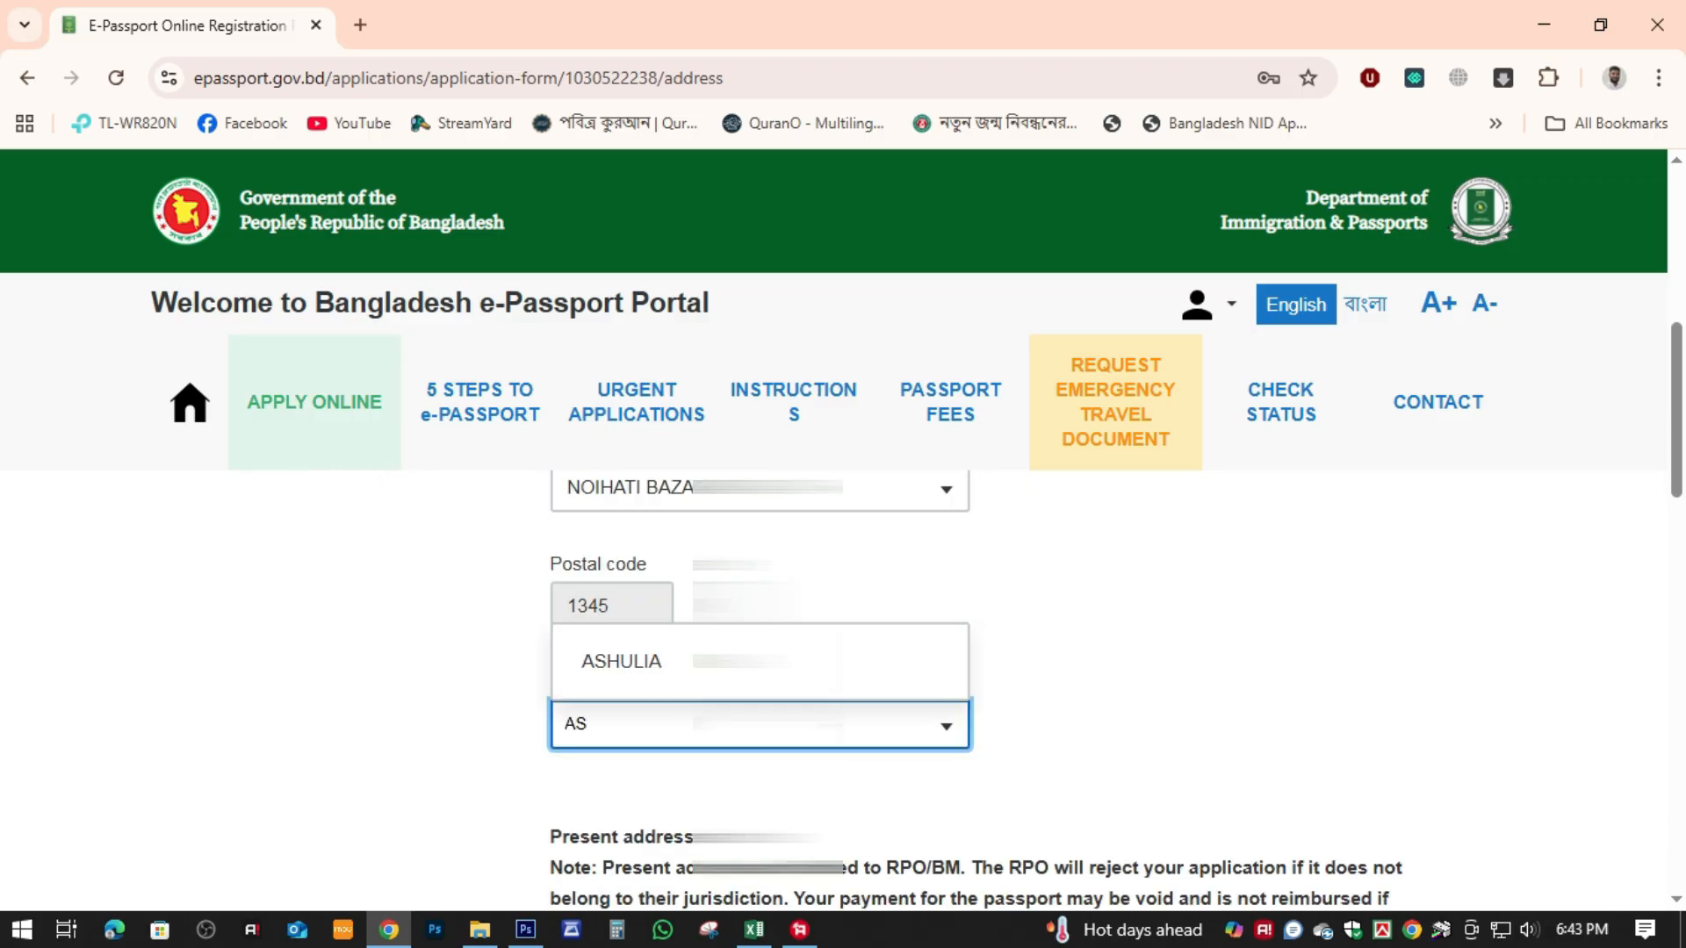
pyautogui.click(687, 661)
pyautogui.scroll(-3, 602, 677)
pyautogui.click(579, 666)
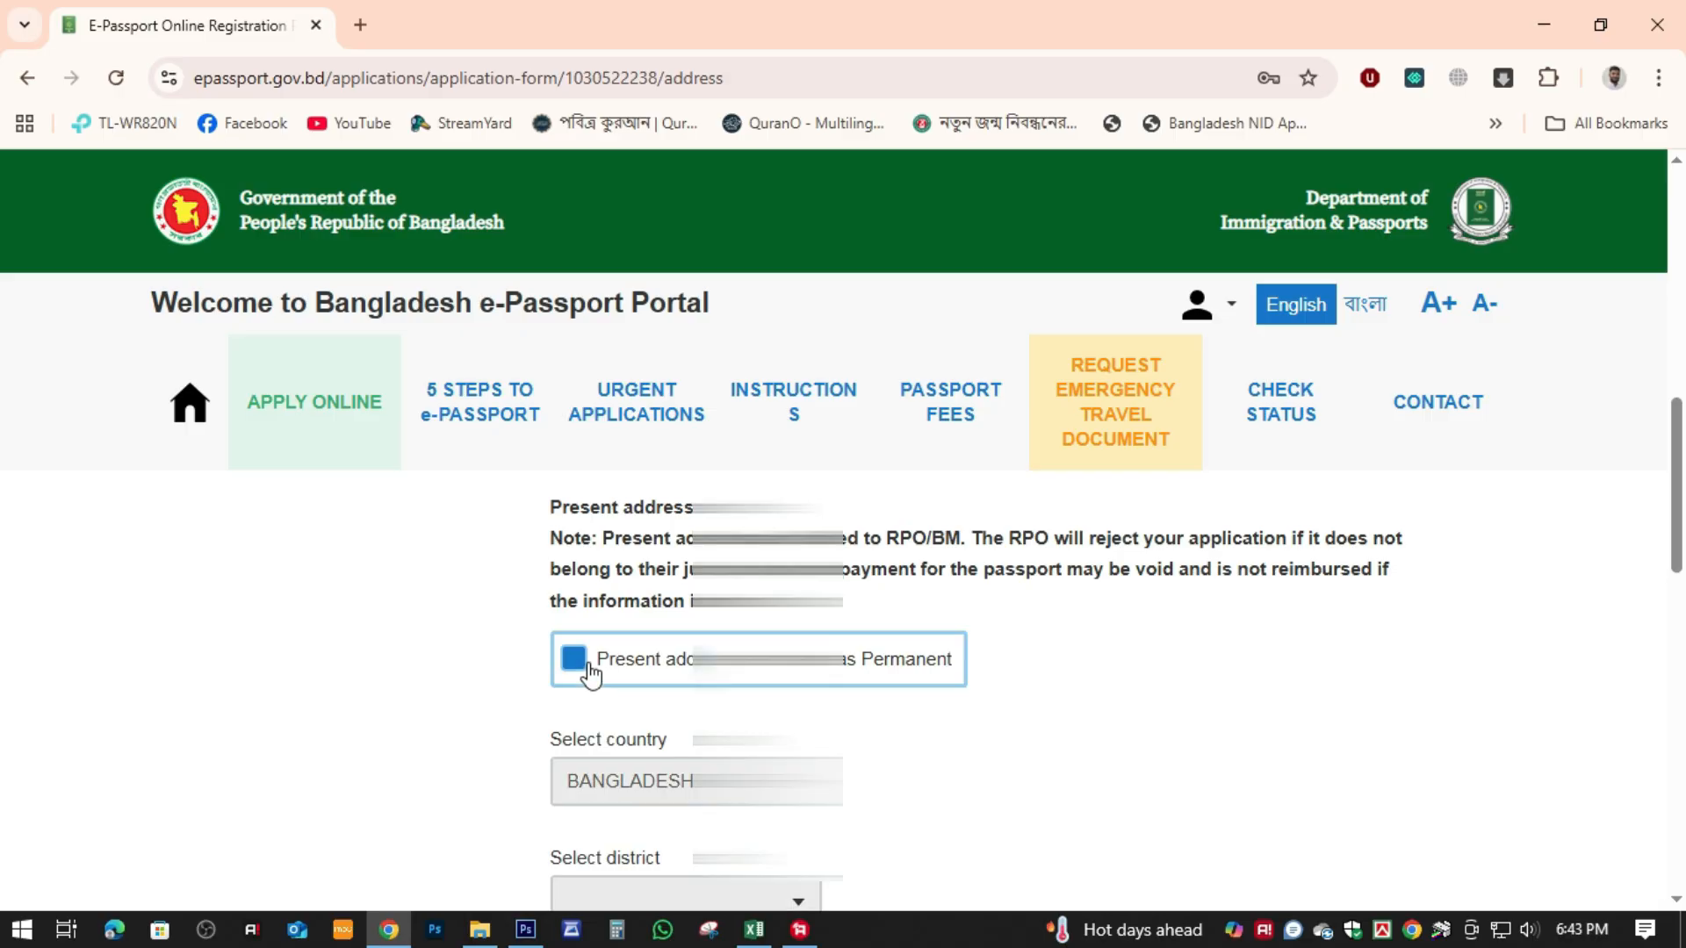
pyautogui.scroll(-3, 601, 685)
pyautogui.scroll(-5, 597, 683)
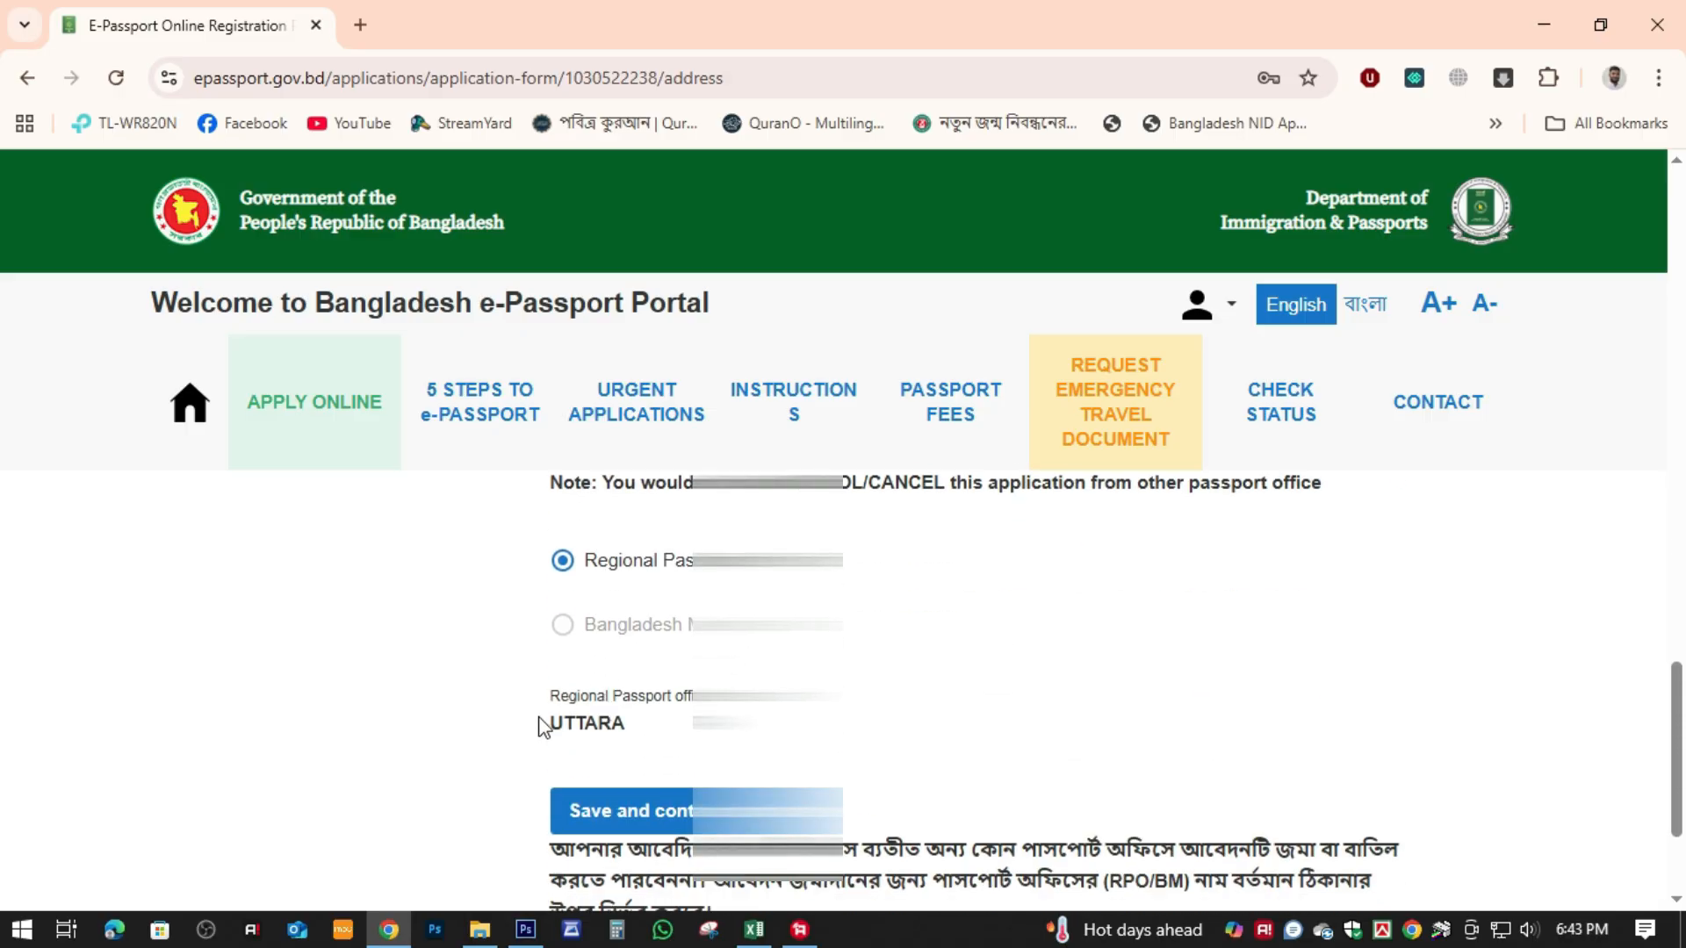
pyautogui.scroll(-2, 606, 712)
pyautogui.scroll(2, 595, 707)
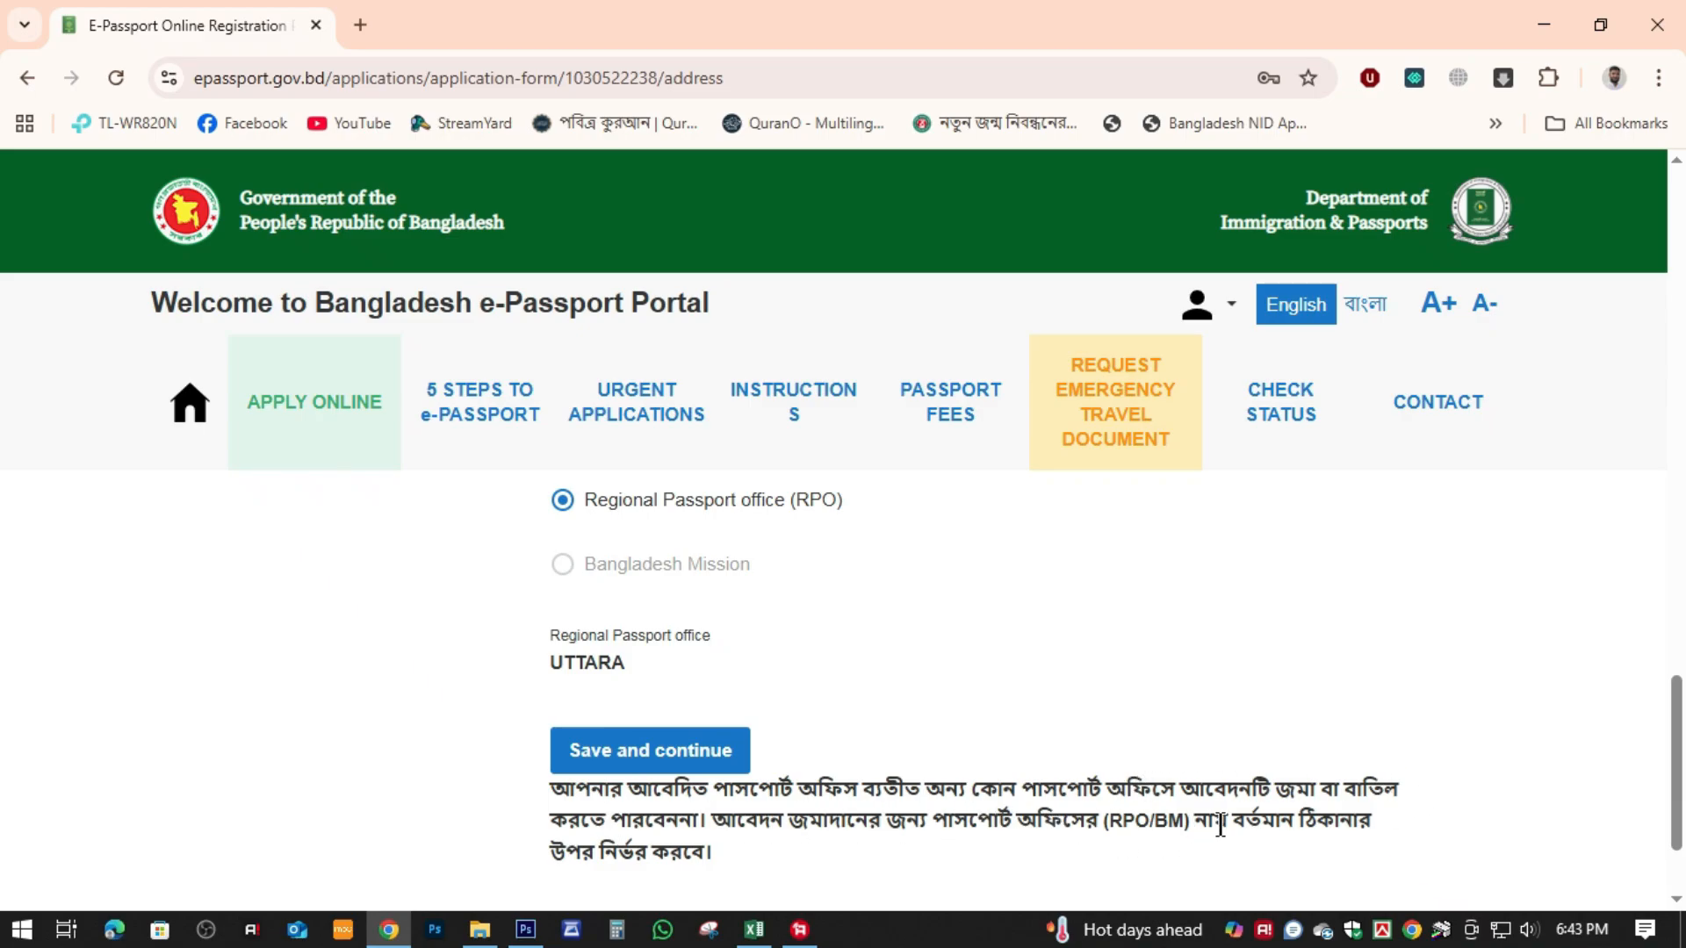
pyautogui.scroll(-2, 658, 708)
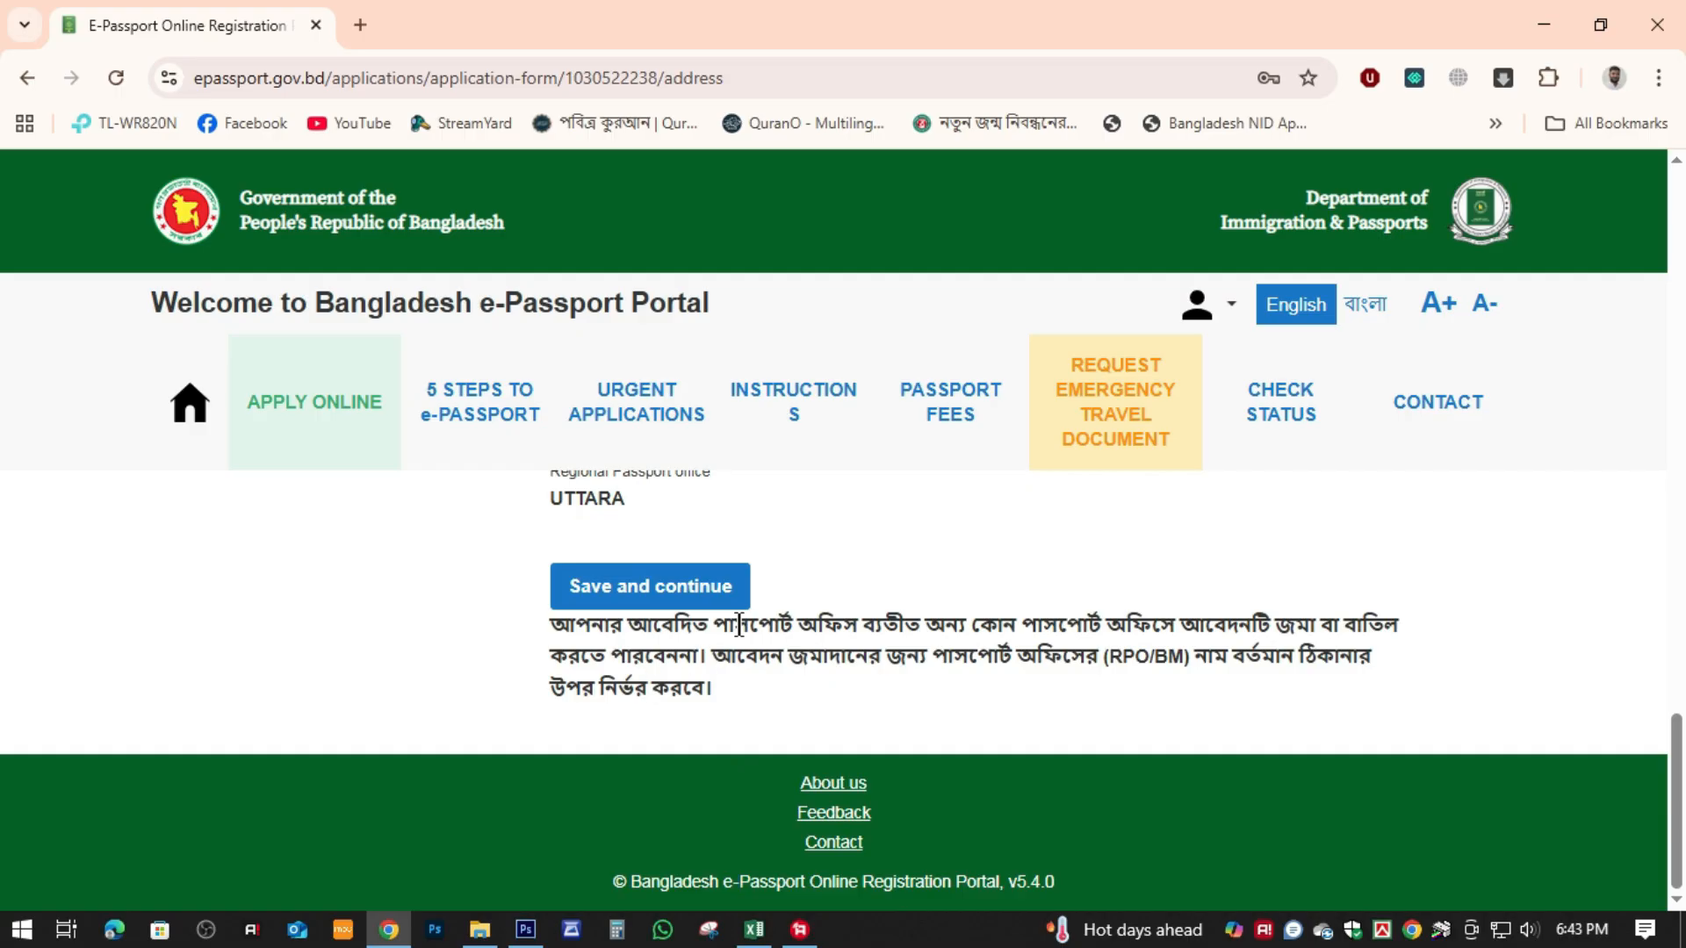
pyautogui.click(669, 588)
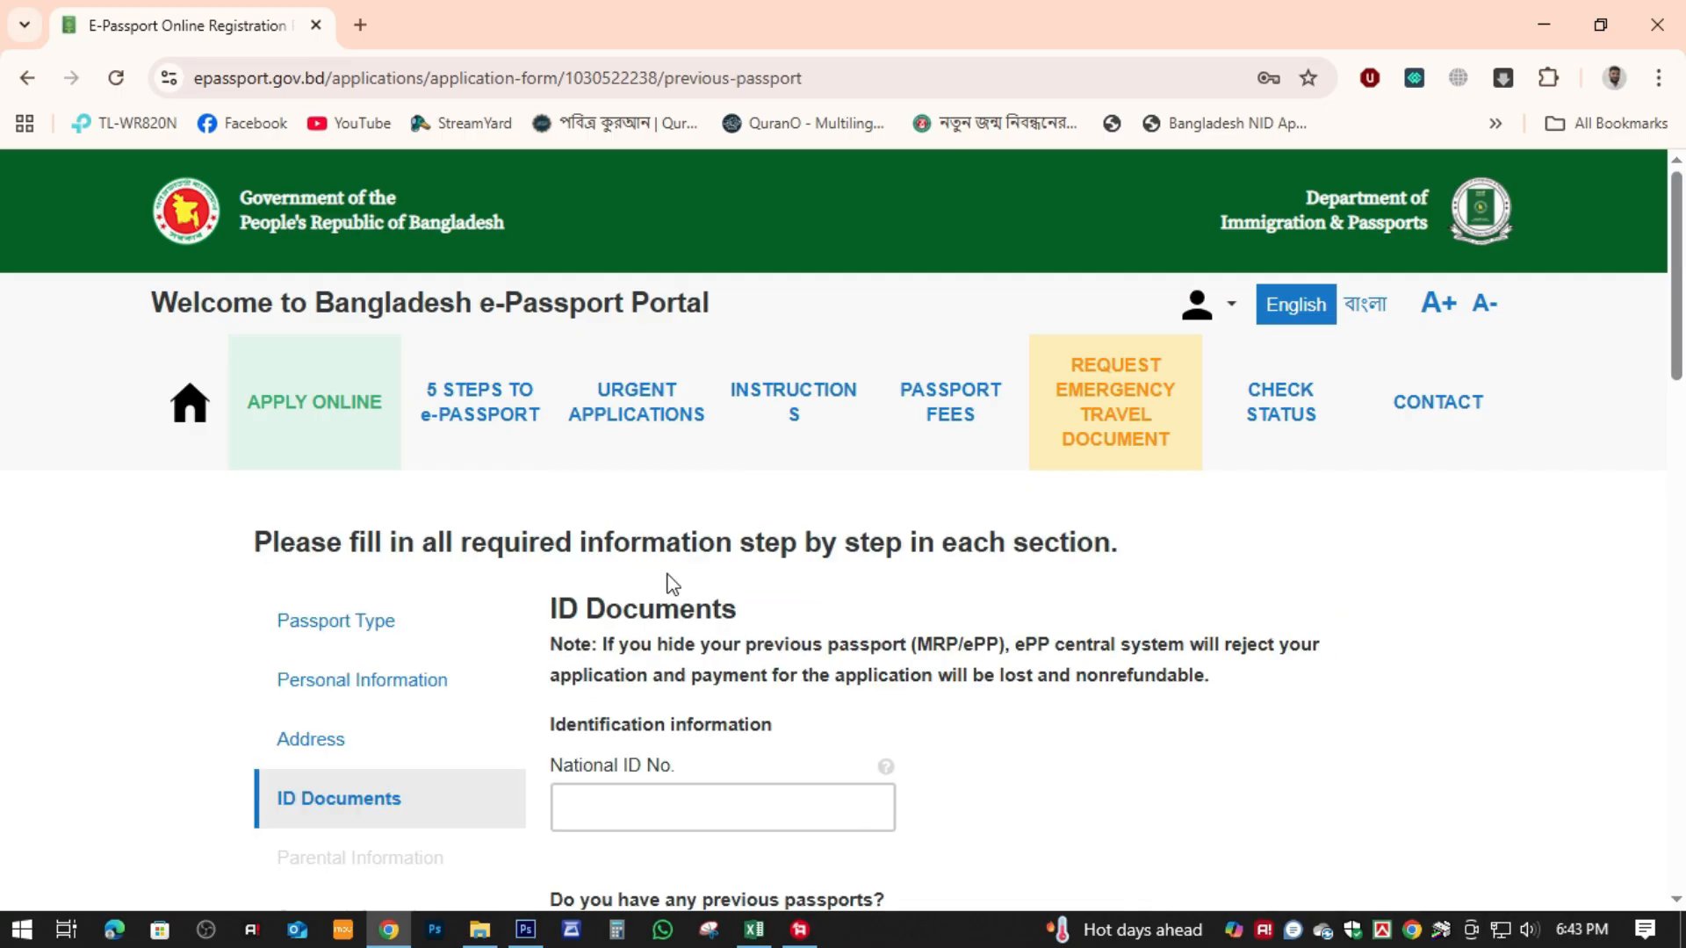
# - Enter the applicant's National ID number and get it confirmed as found in the NID system
pyautogui.click(667, 810)
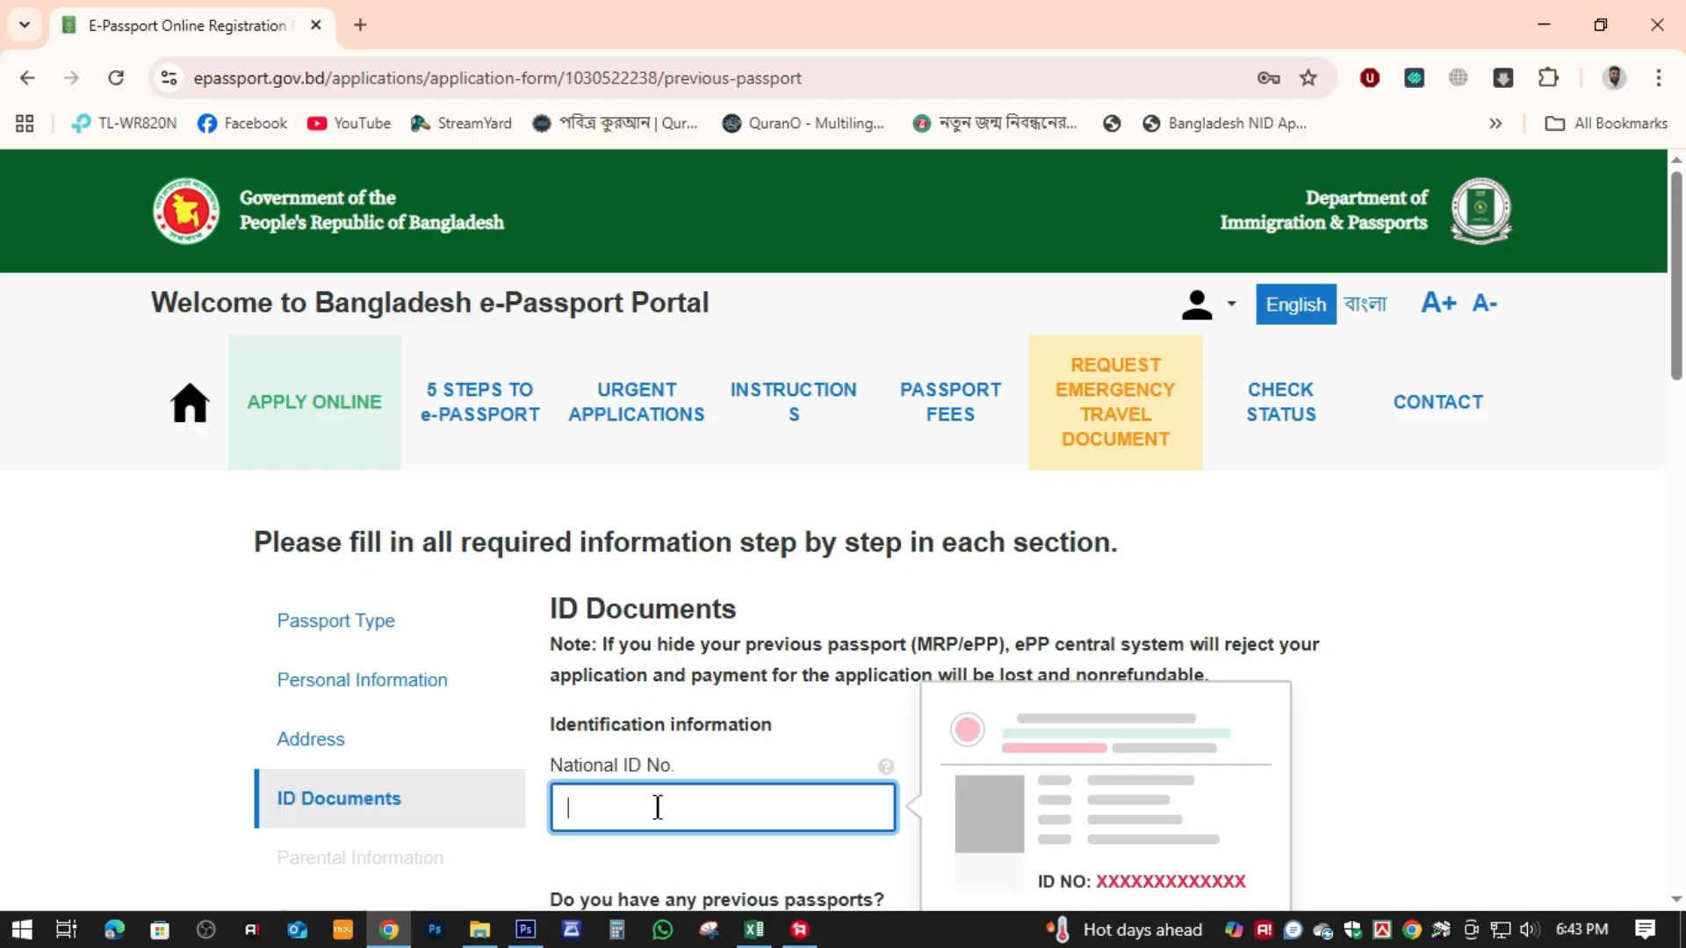
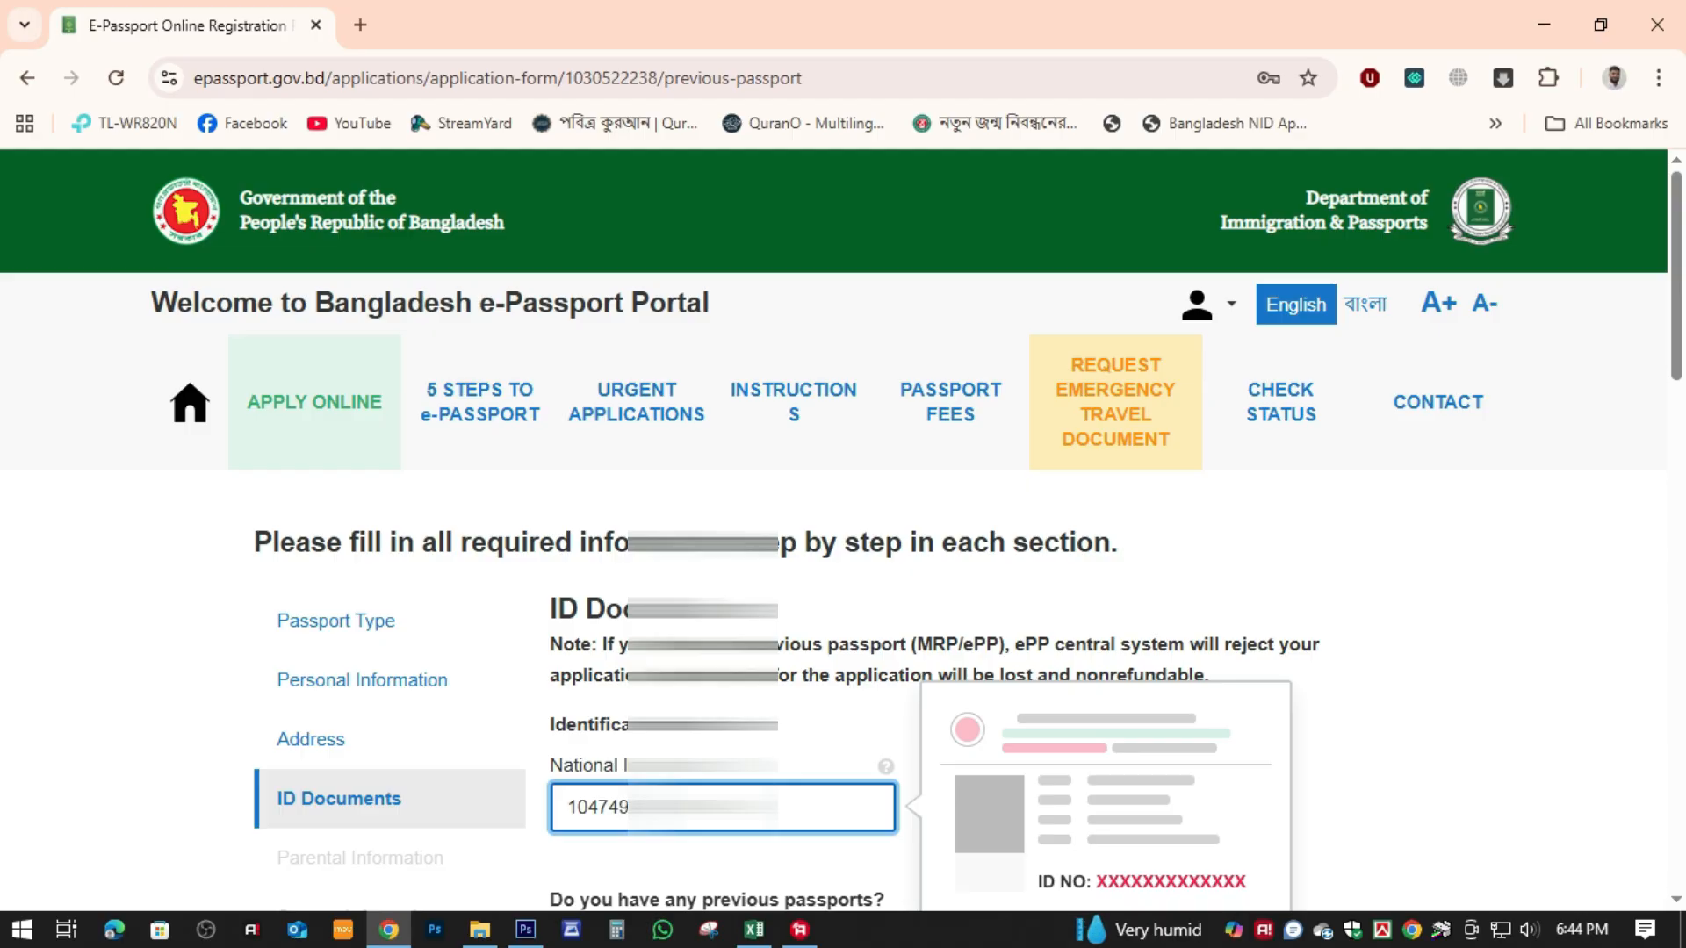
pyautogui.scroll(-3, 843, 527)
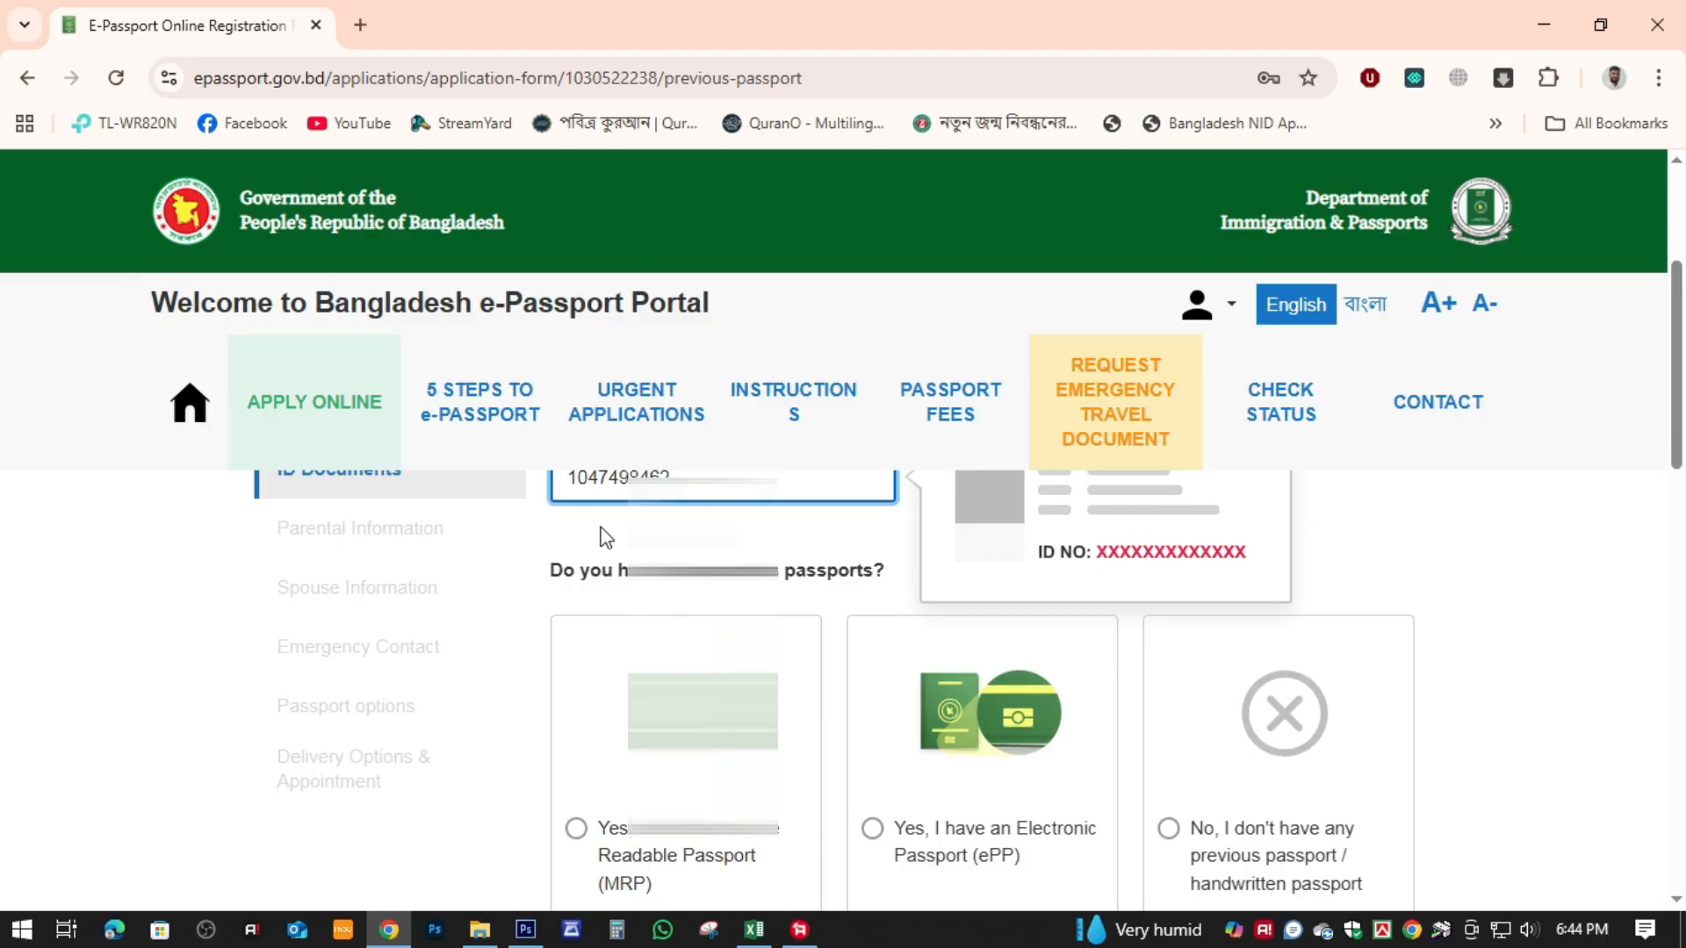
pyautogui.scroll(2, 603, 526)
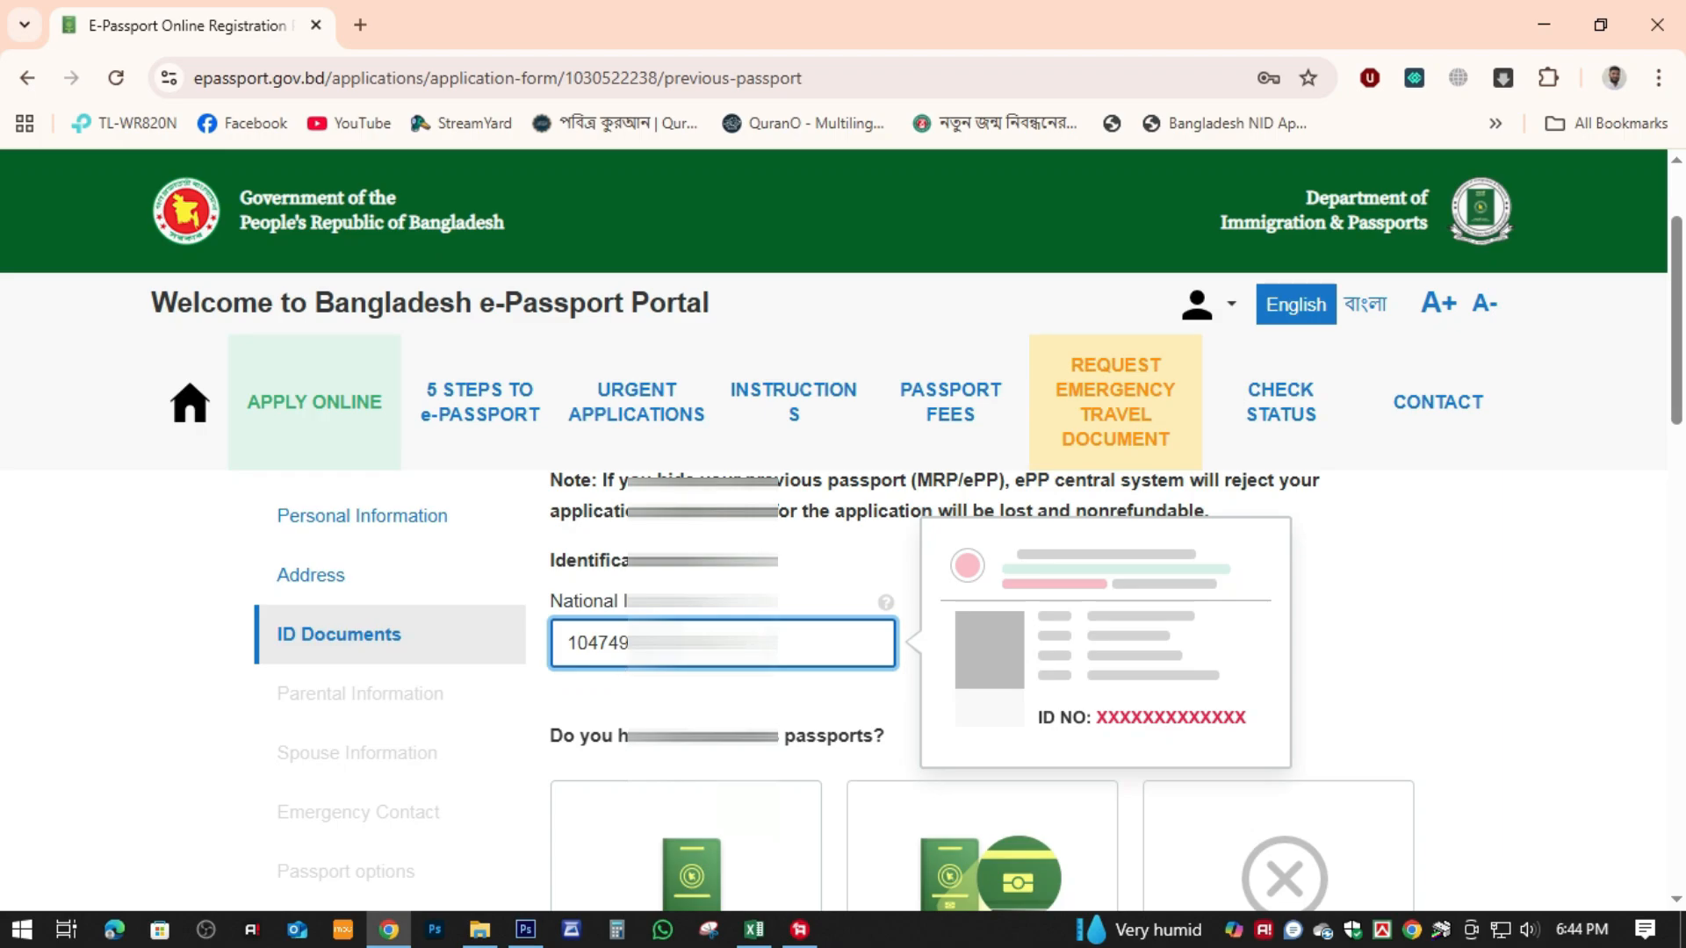
pyautogui.scroll(-2, 966, 703)
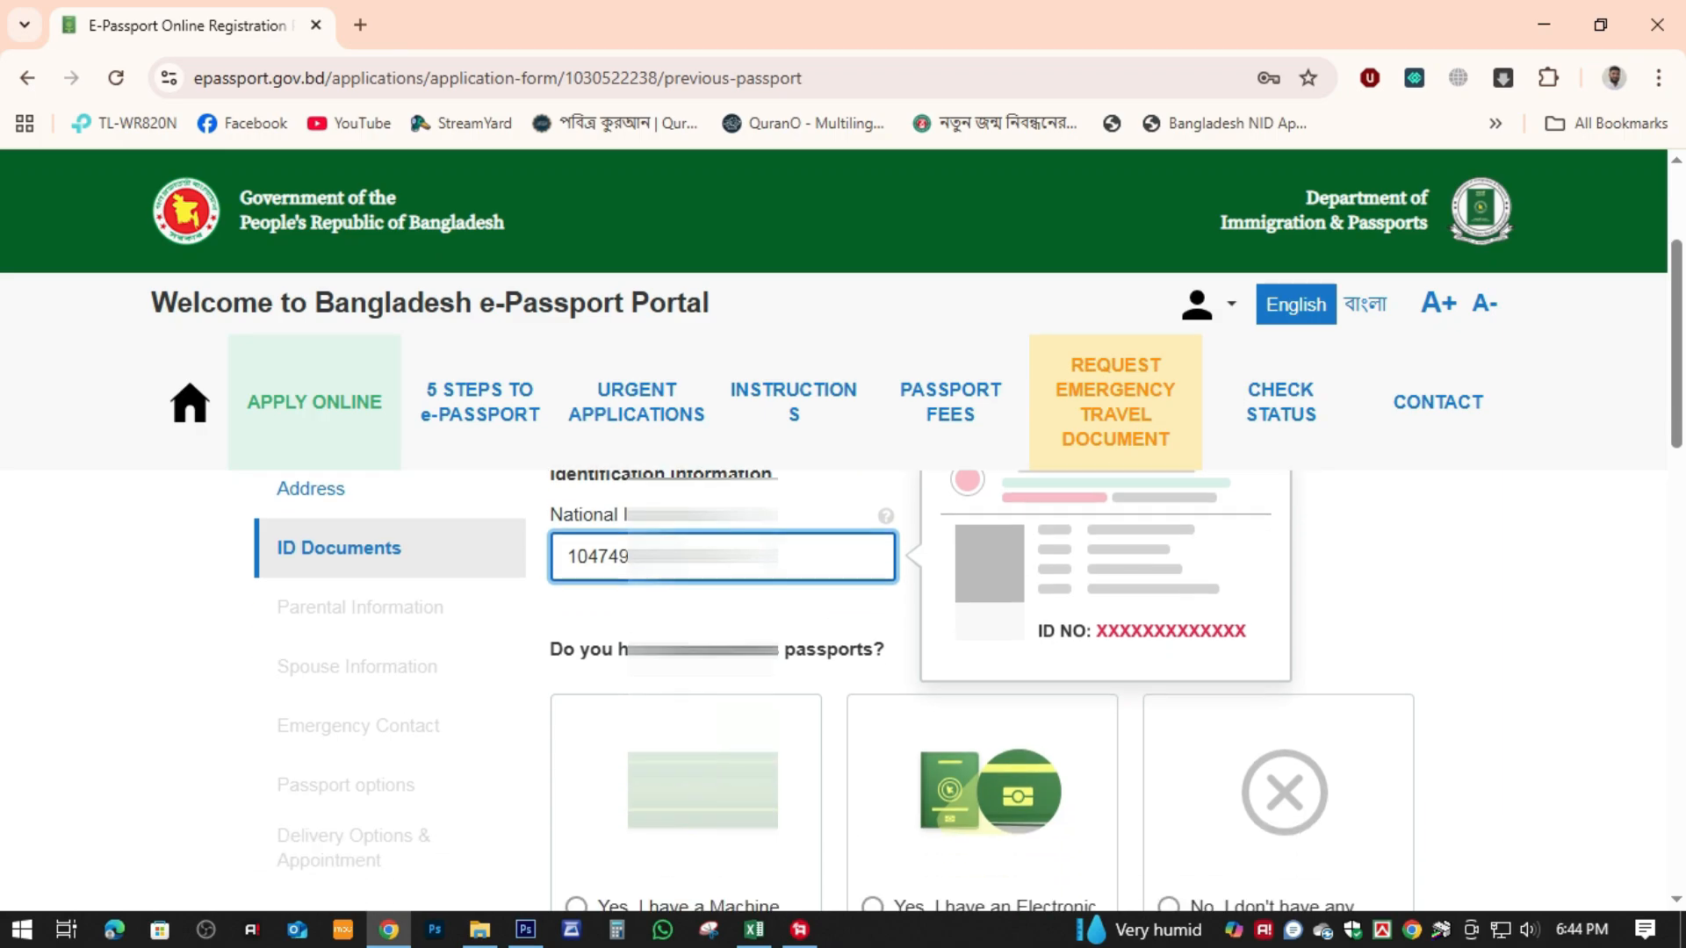
pyautogui.scroll(2, 931, 658)
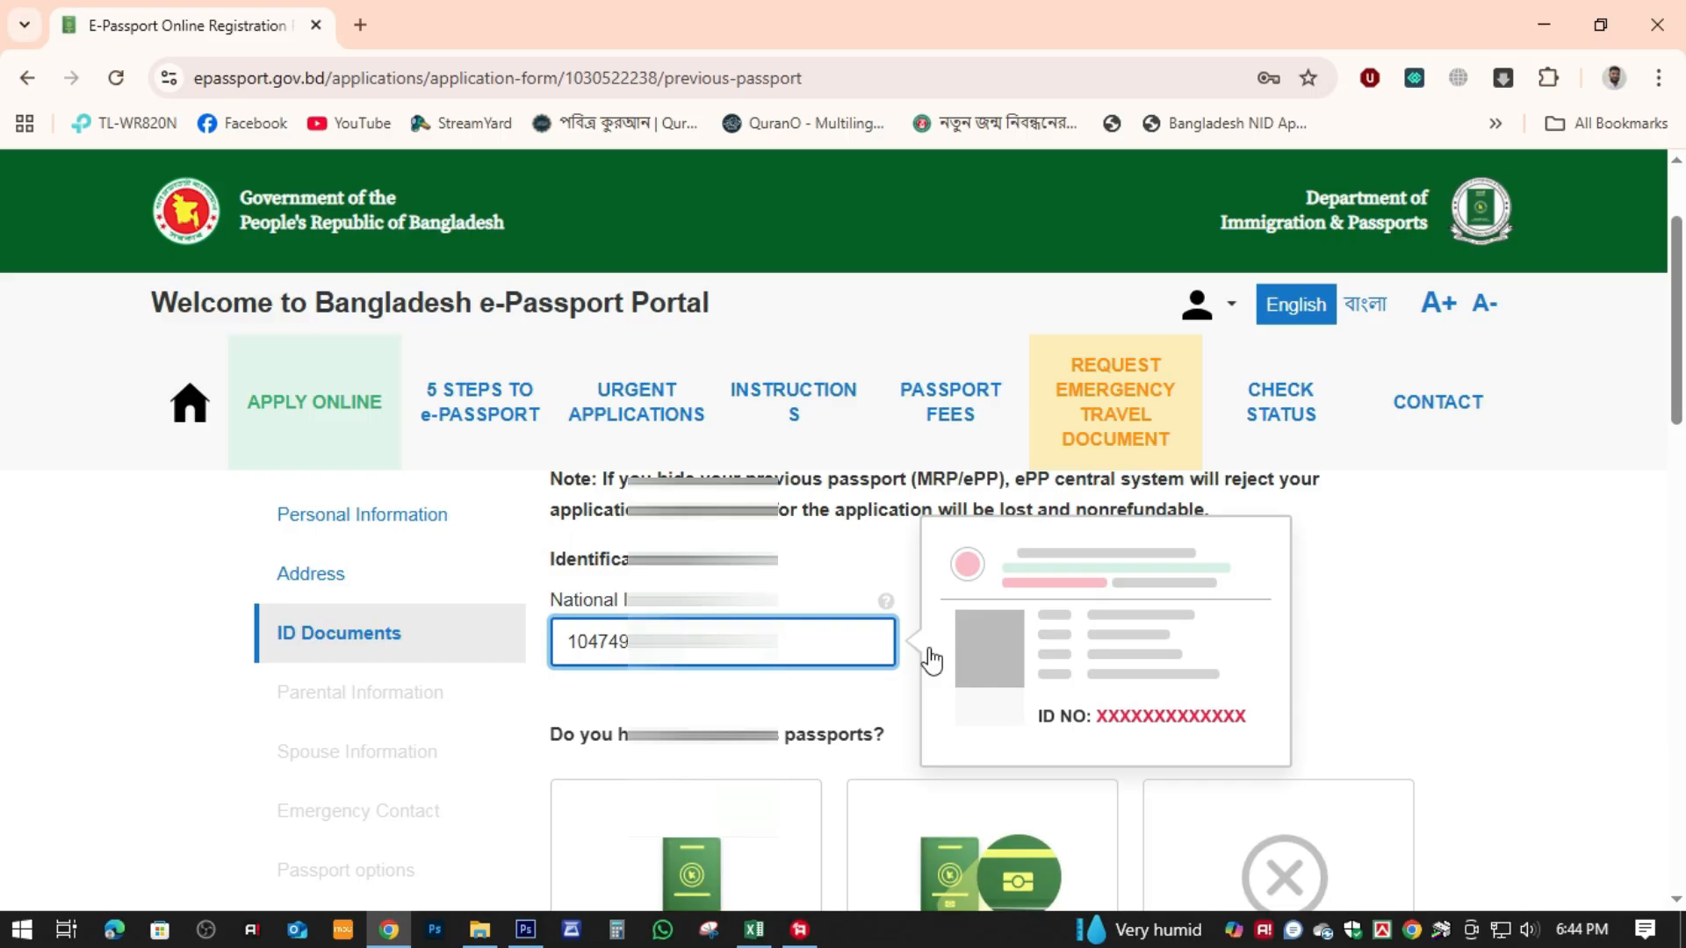
pyautogui.click(902, 714)
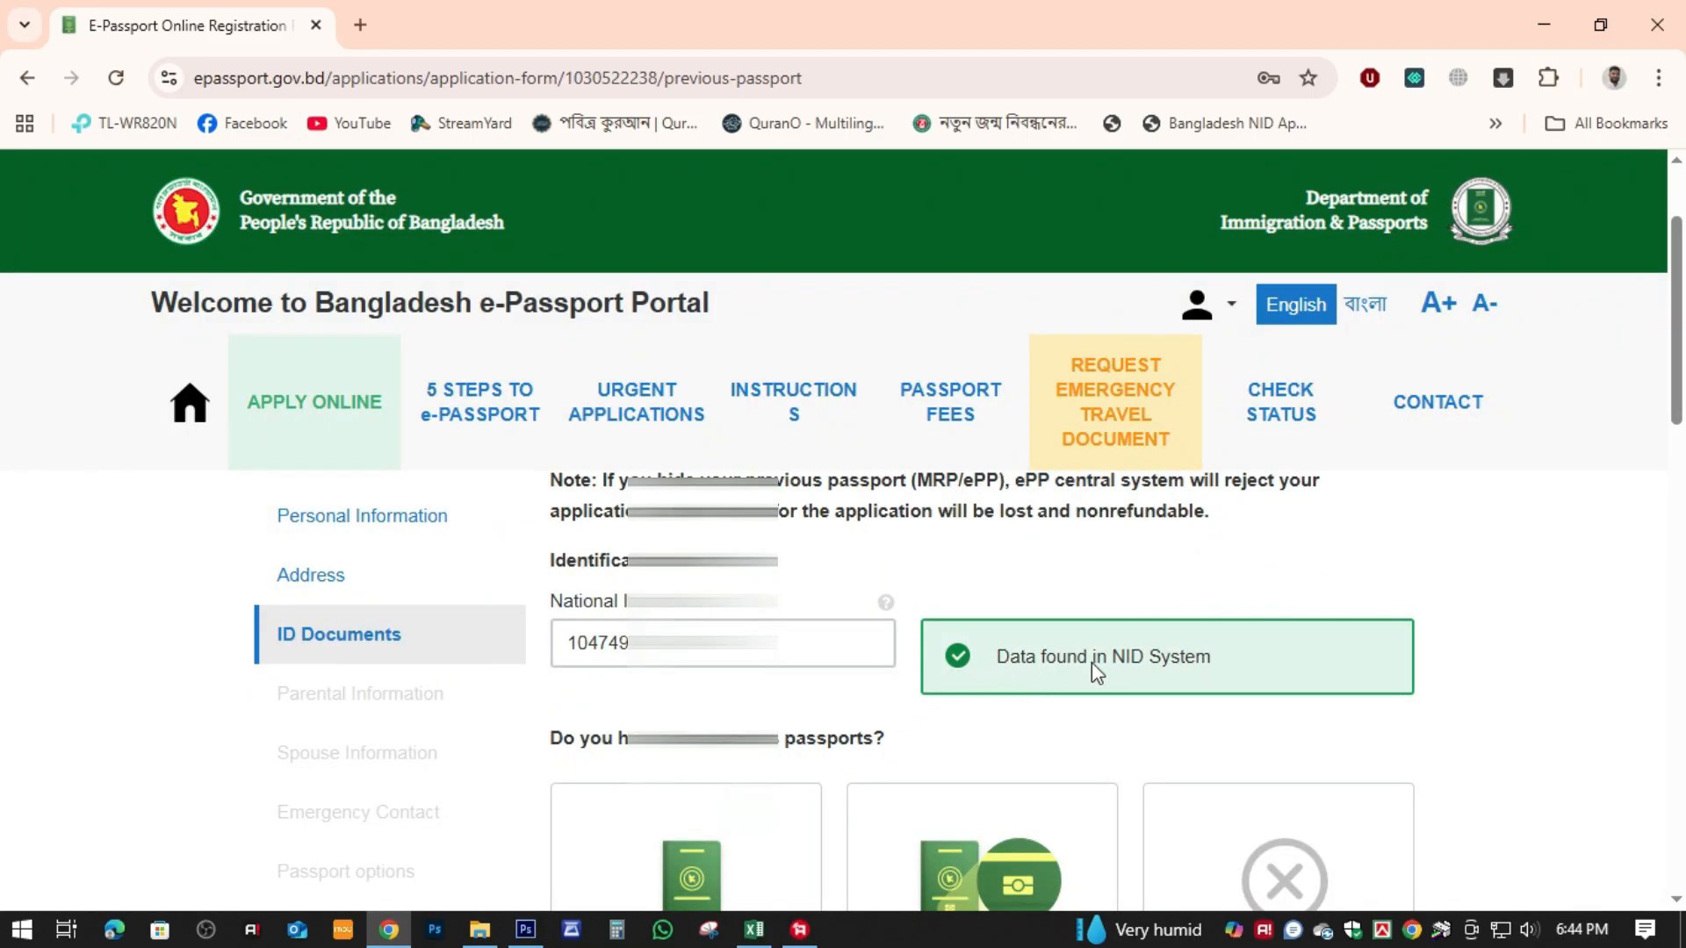
pyautogui.scroll(-2, 1138, 670)
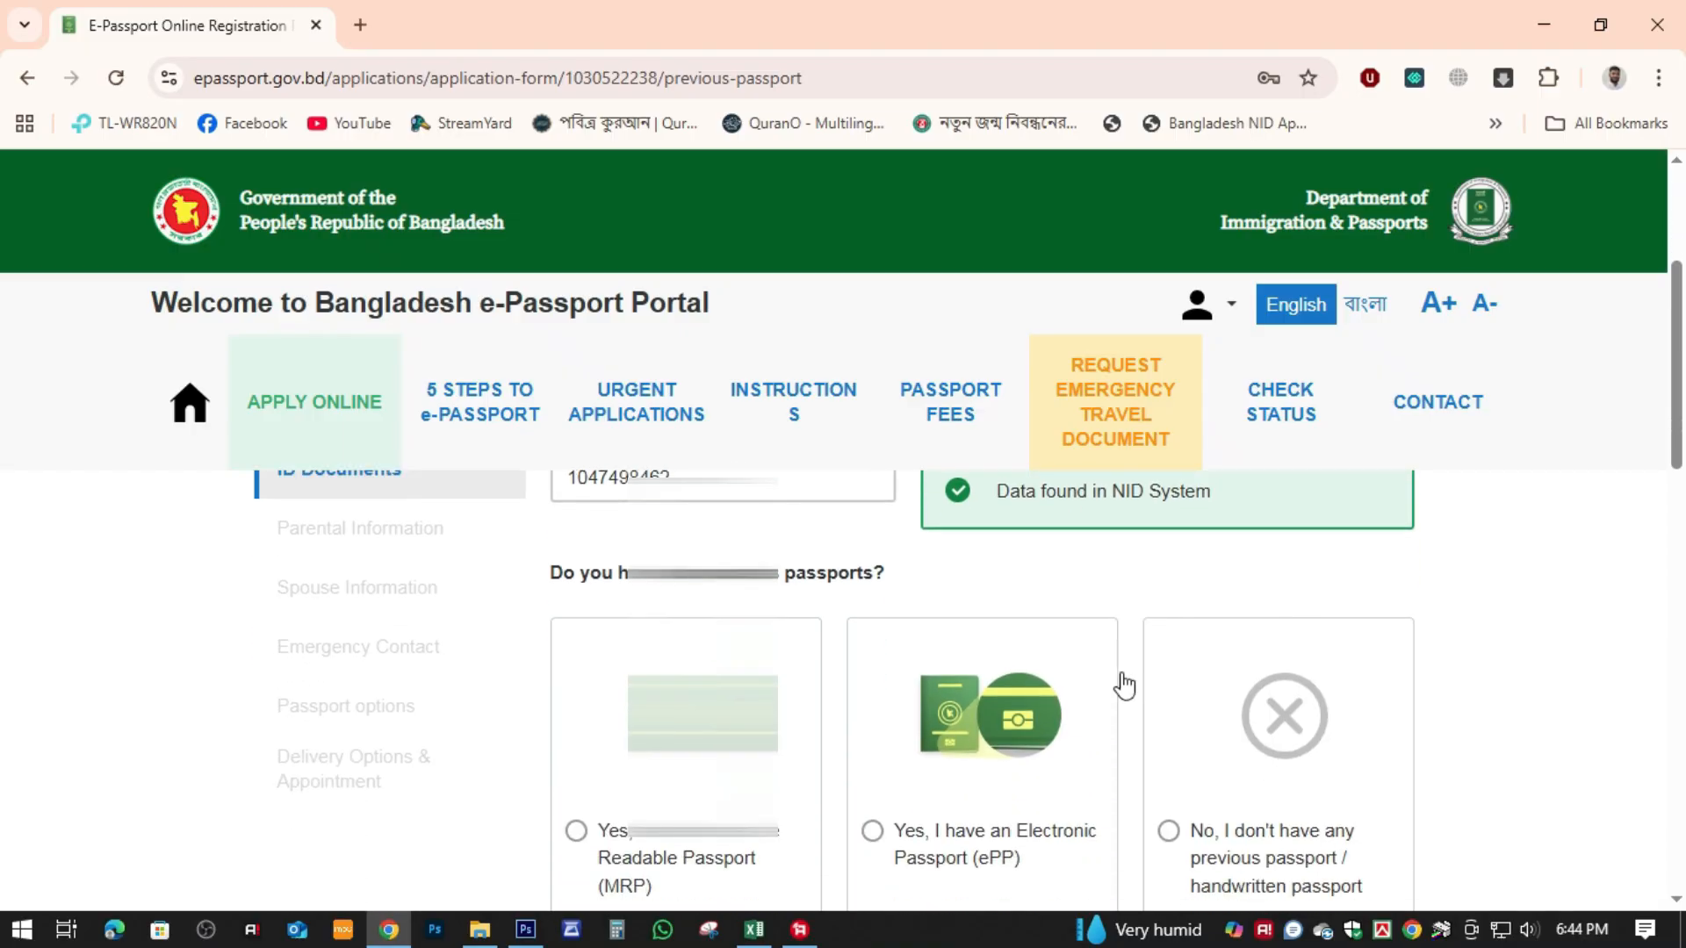
# - Declare no previous passport, review the Data Comparison table, and save the ID documents step
pyautogui.click(1171, 835)
pyautogui.scroll(-2, 1294, 684)
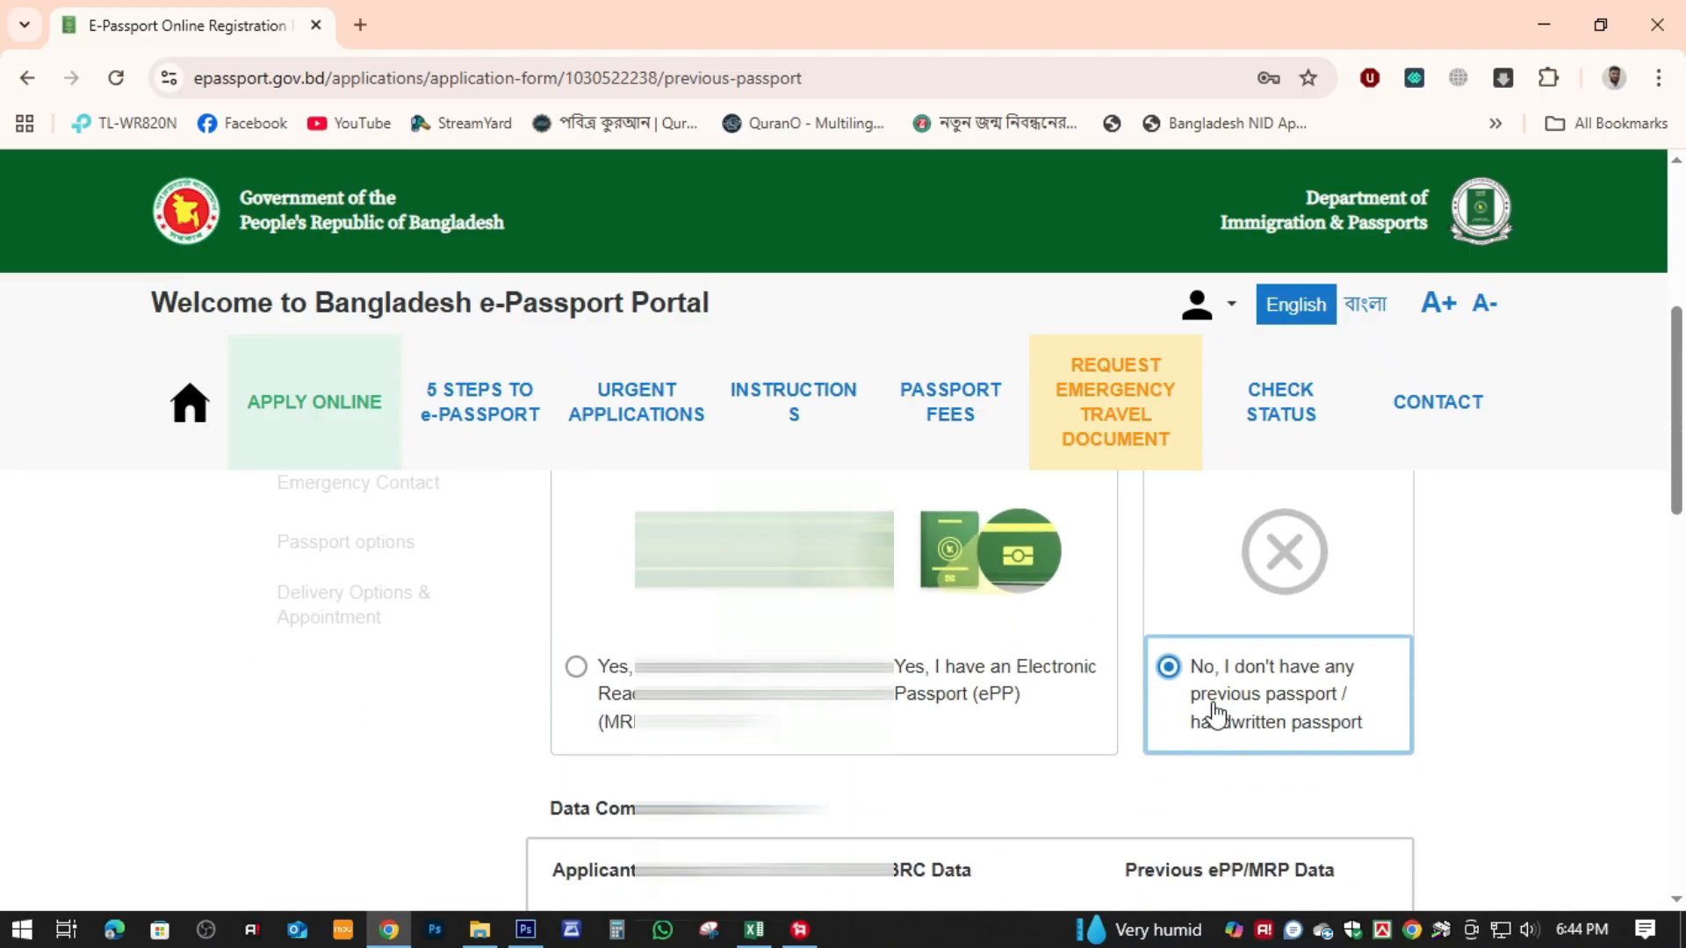
pyautogui.scroll(-4, 1221, 711)
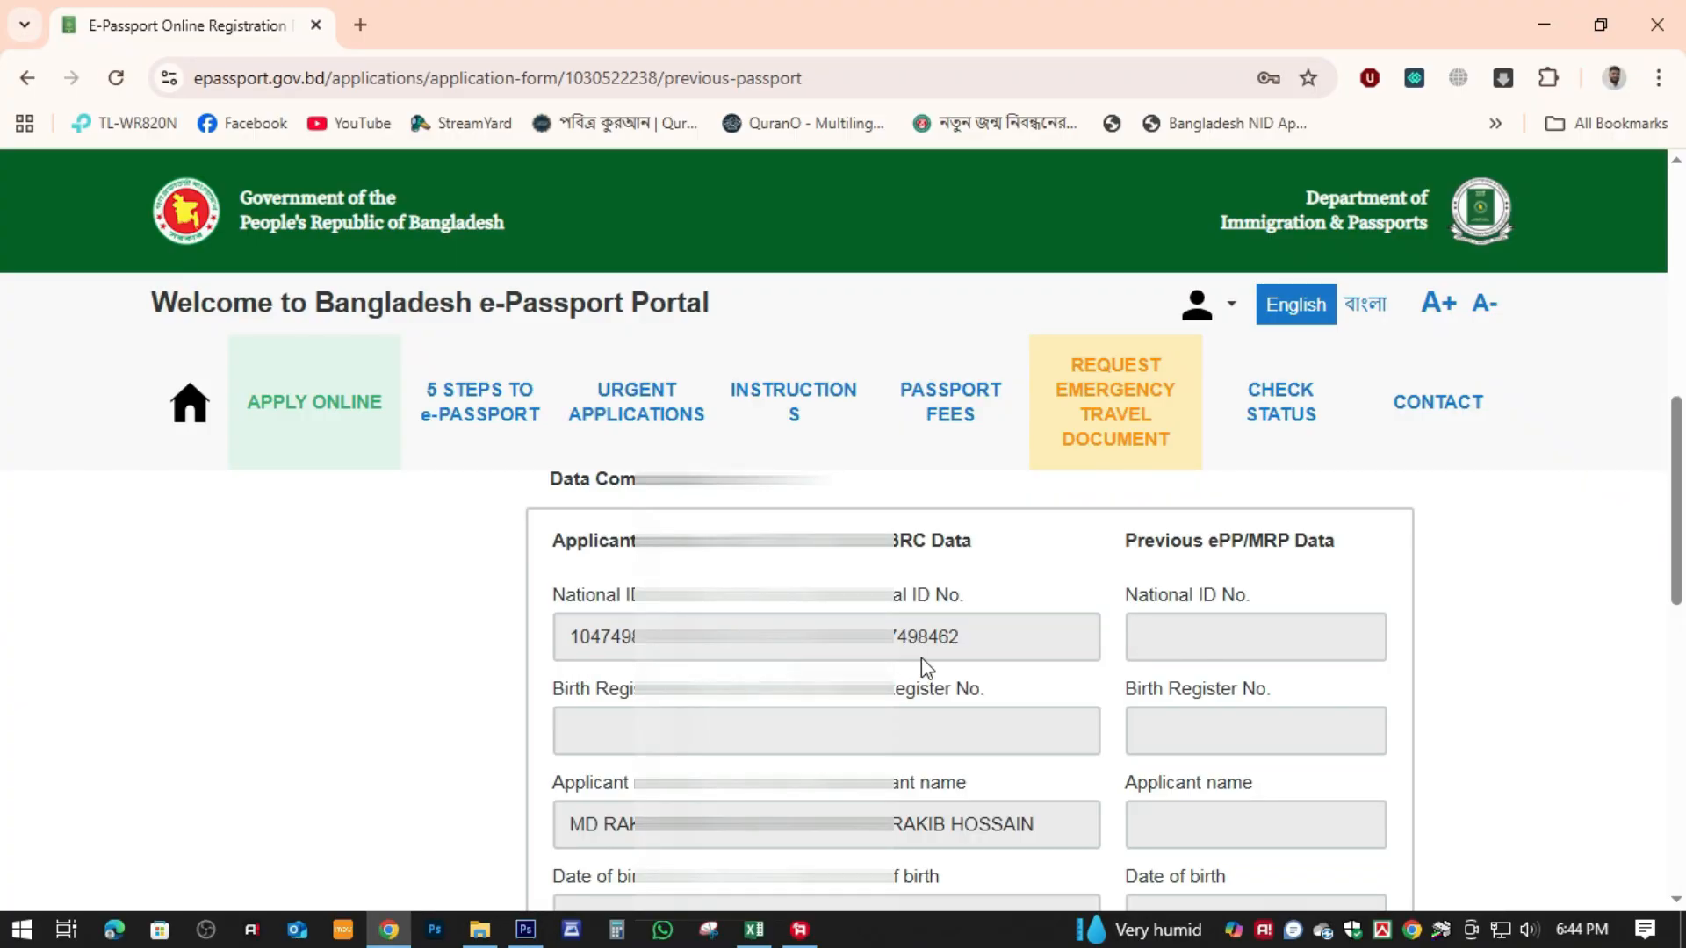
pyautogui.scroll(-2, 957, 654)
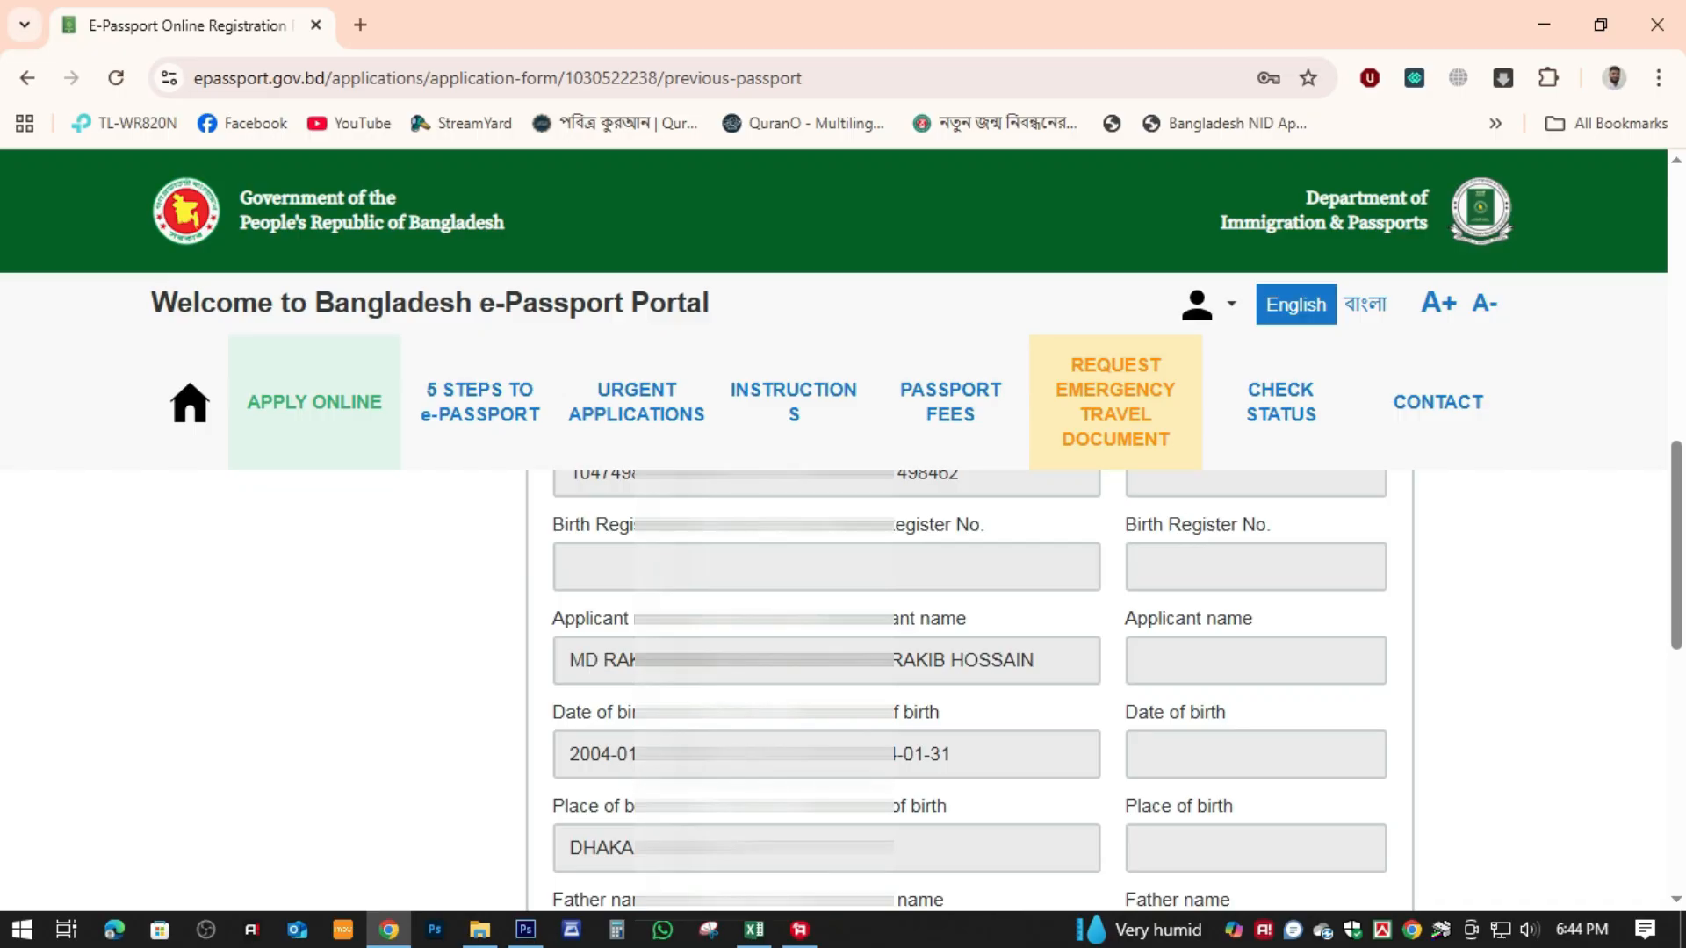
pyautogui.scroll(-2, 898, 779)
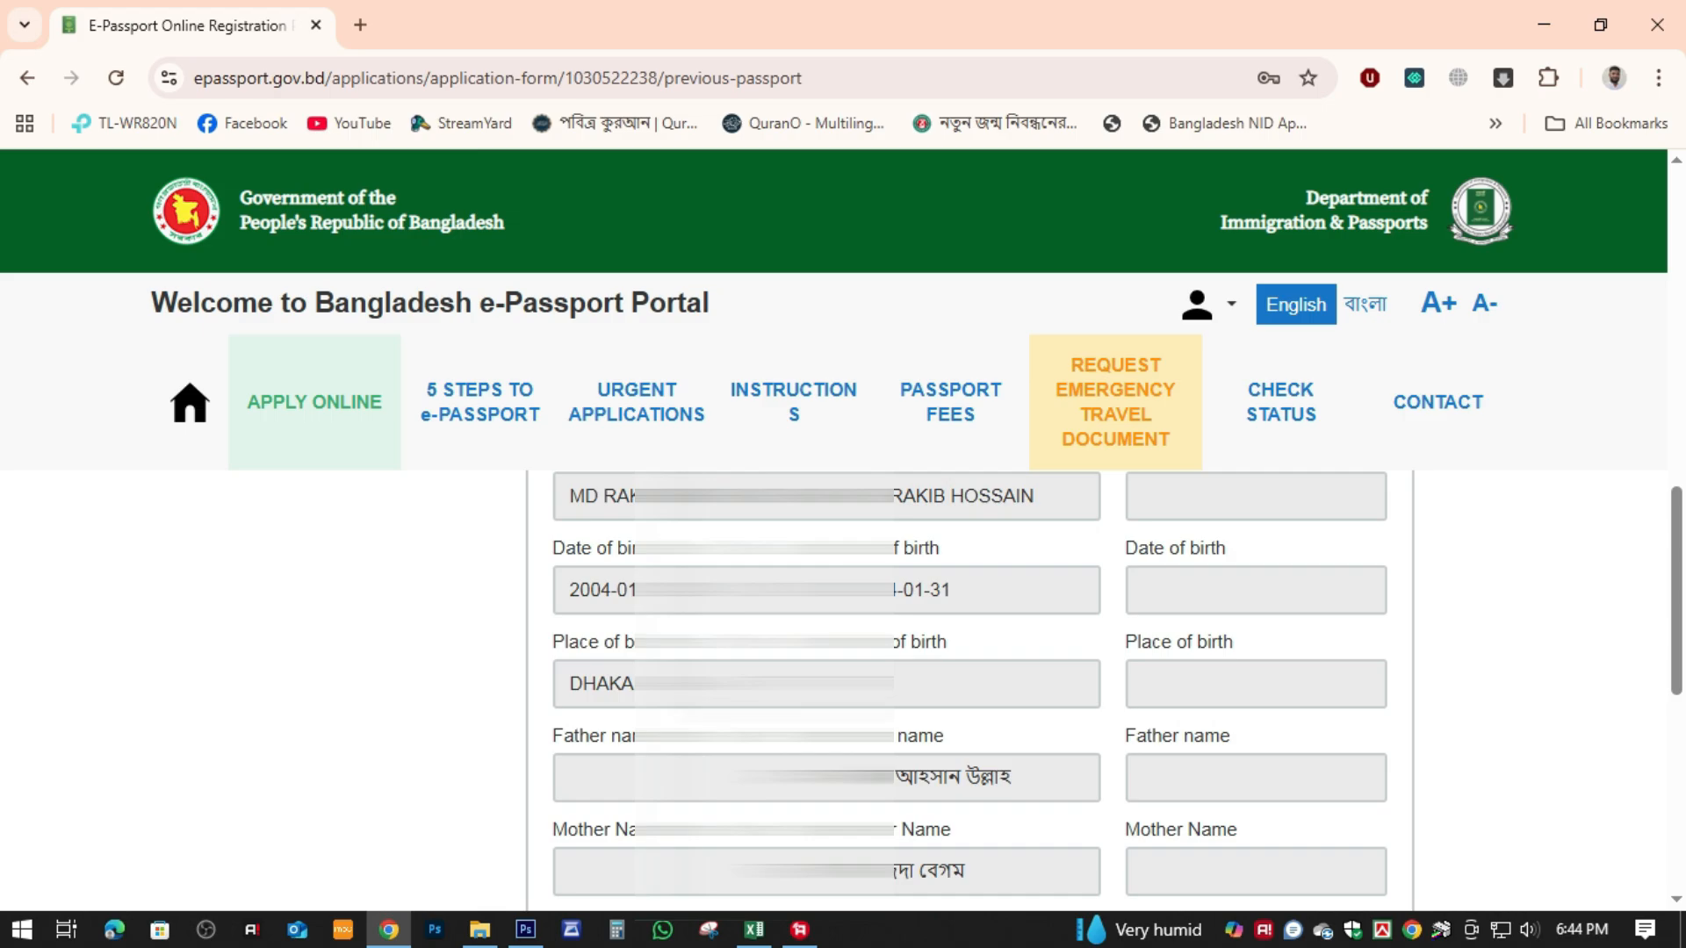
pyautogui.scroll(-2, 971, 689)
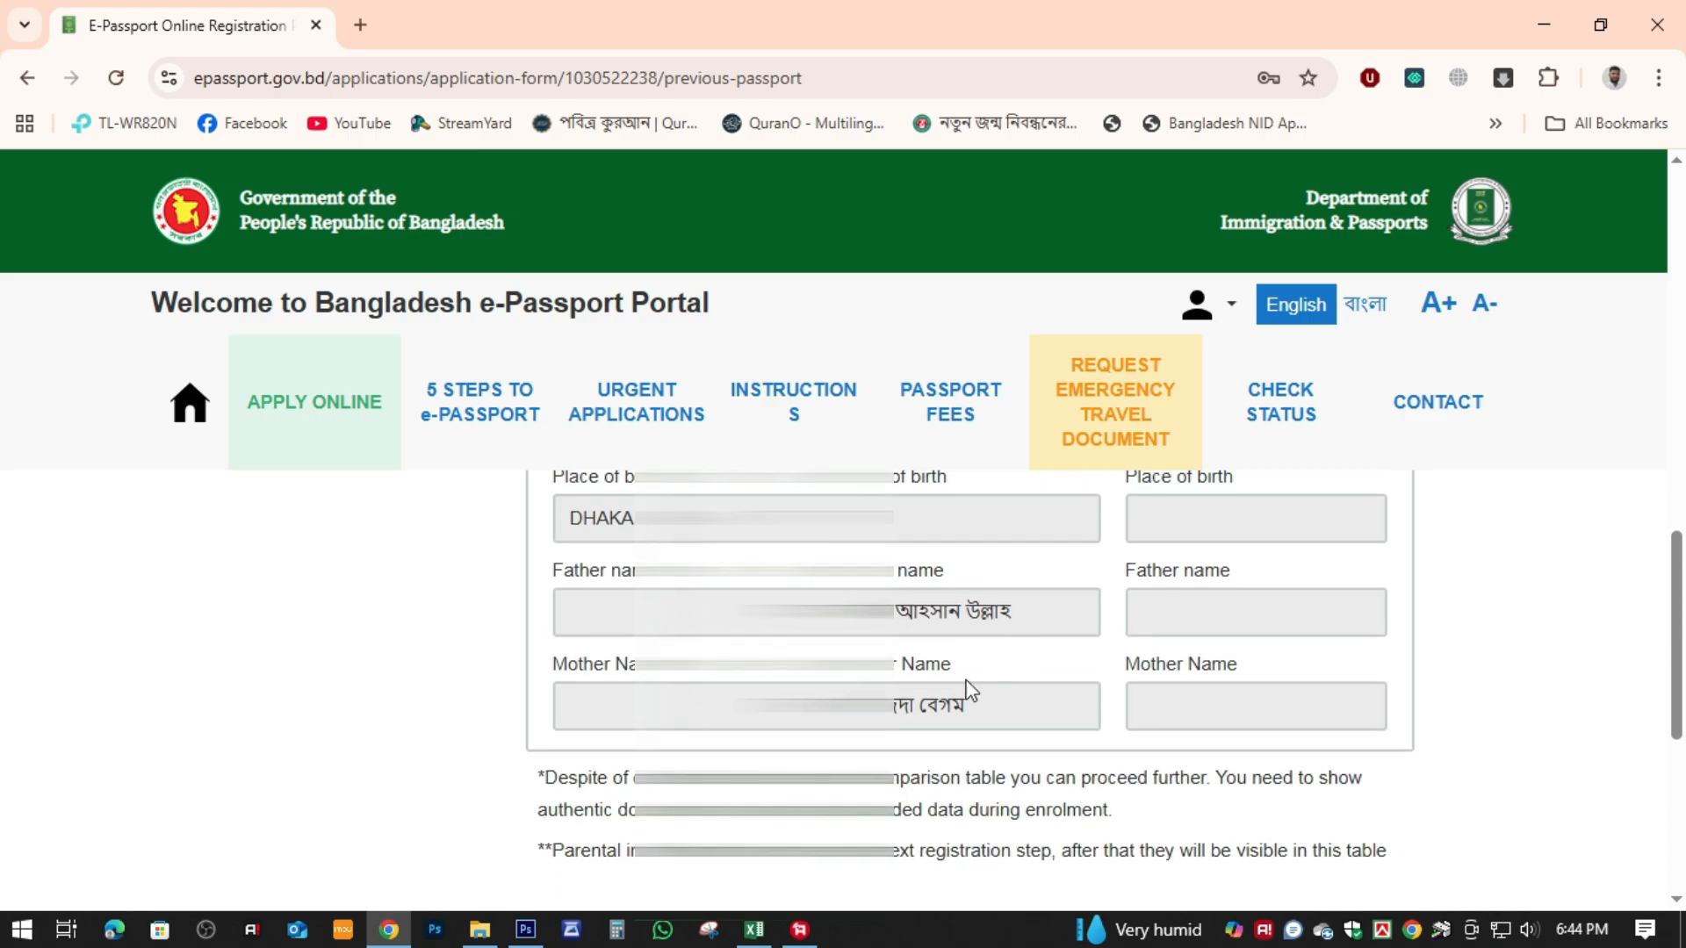
pyautogui.scroll(-2, 968, 719)
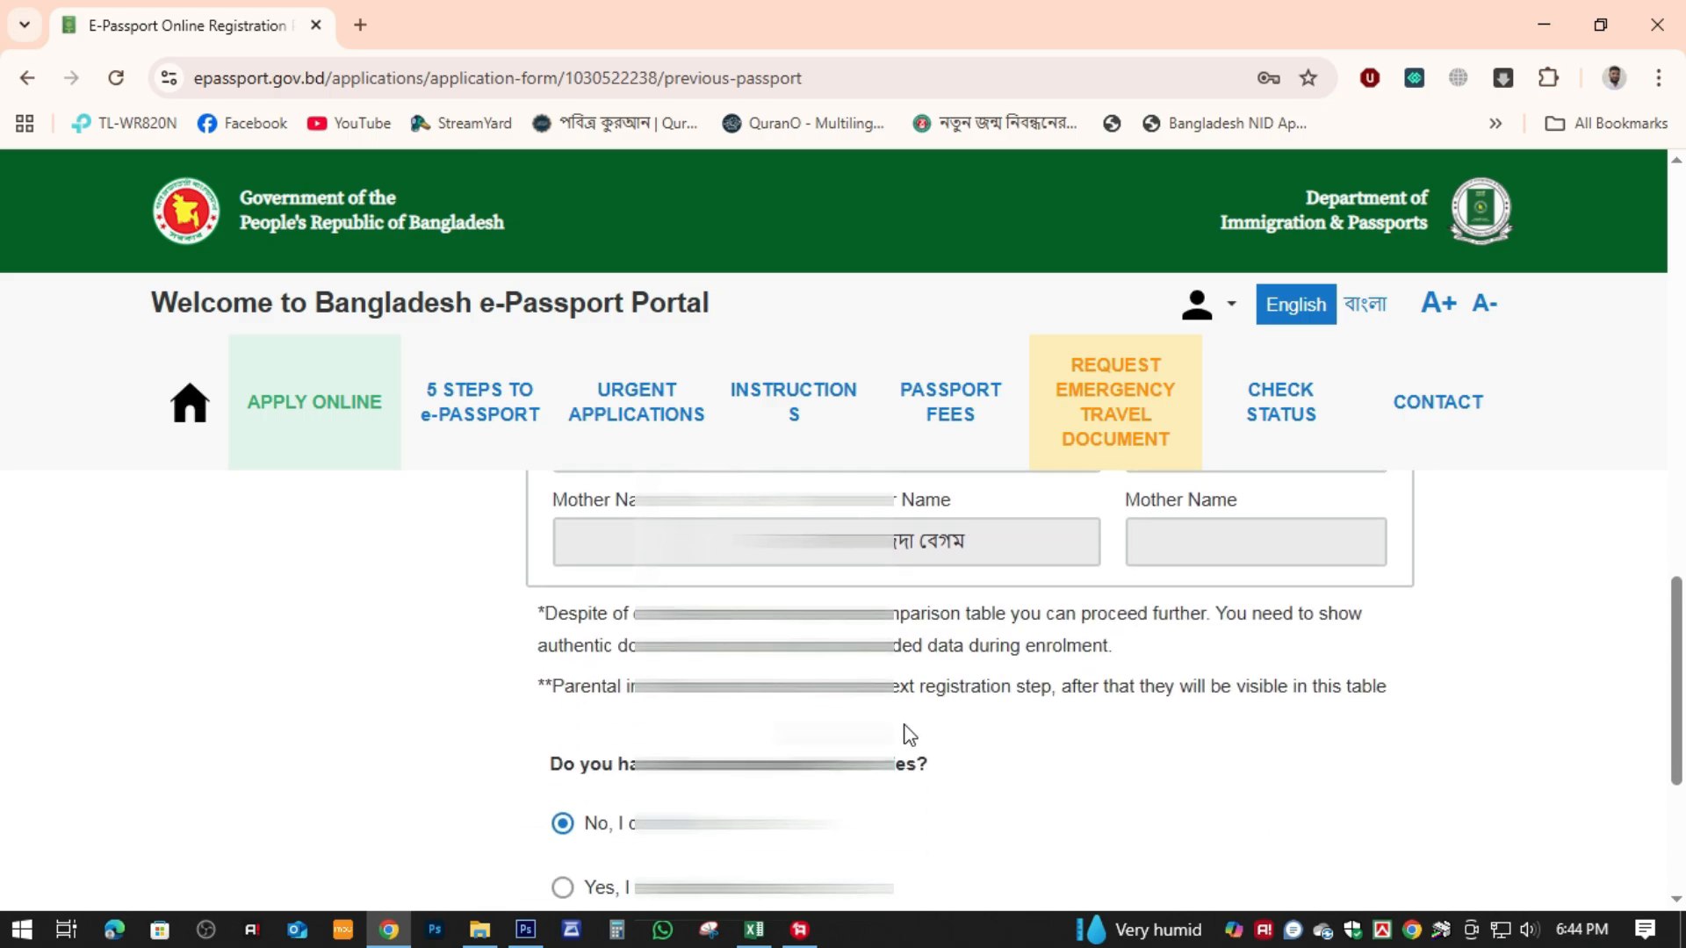
pyautogui.scroll(-2, 904, 729)
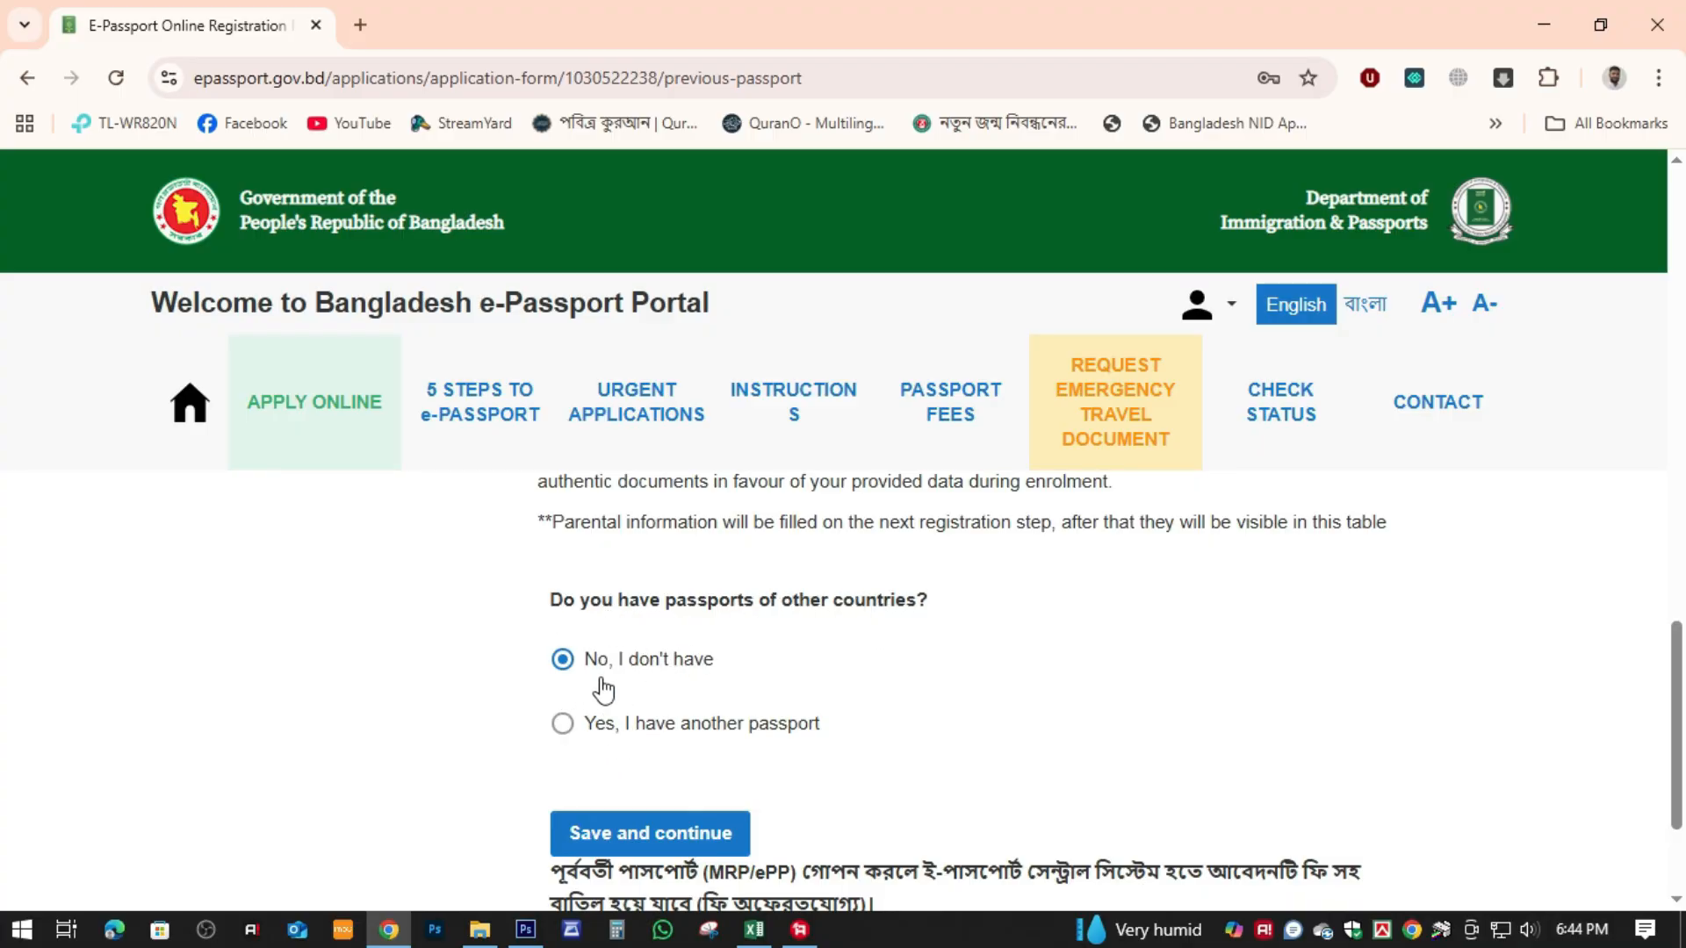
pyautogui.scroll(-2, 614, 688)
pyautogui.click(686, 683)
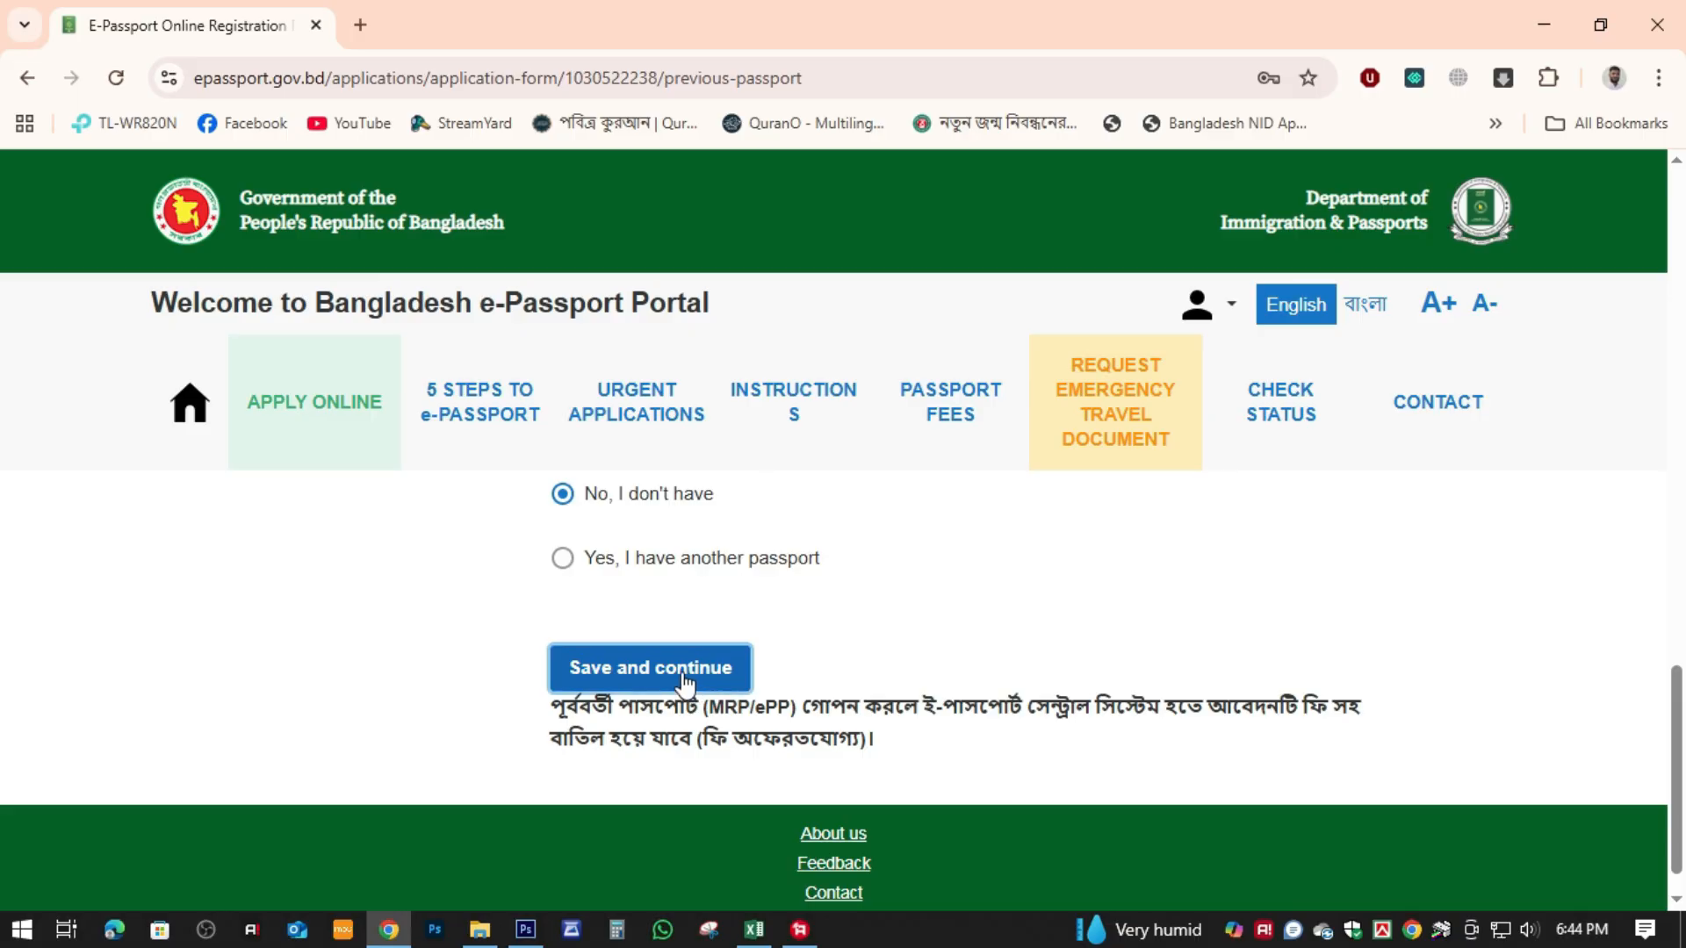
# - Enter the father's name, profession FARMER, nationality BANGLADESH and his national ID number
pyautogui.click(652, 768)
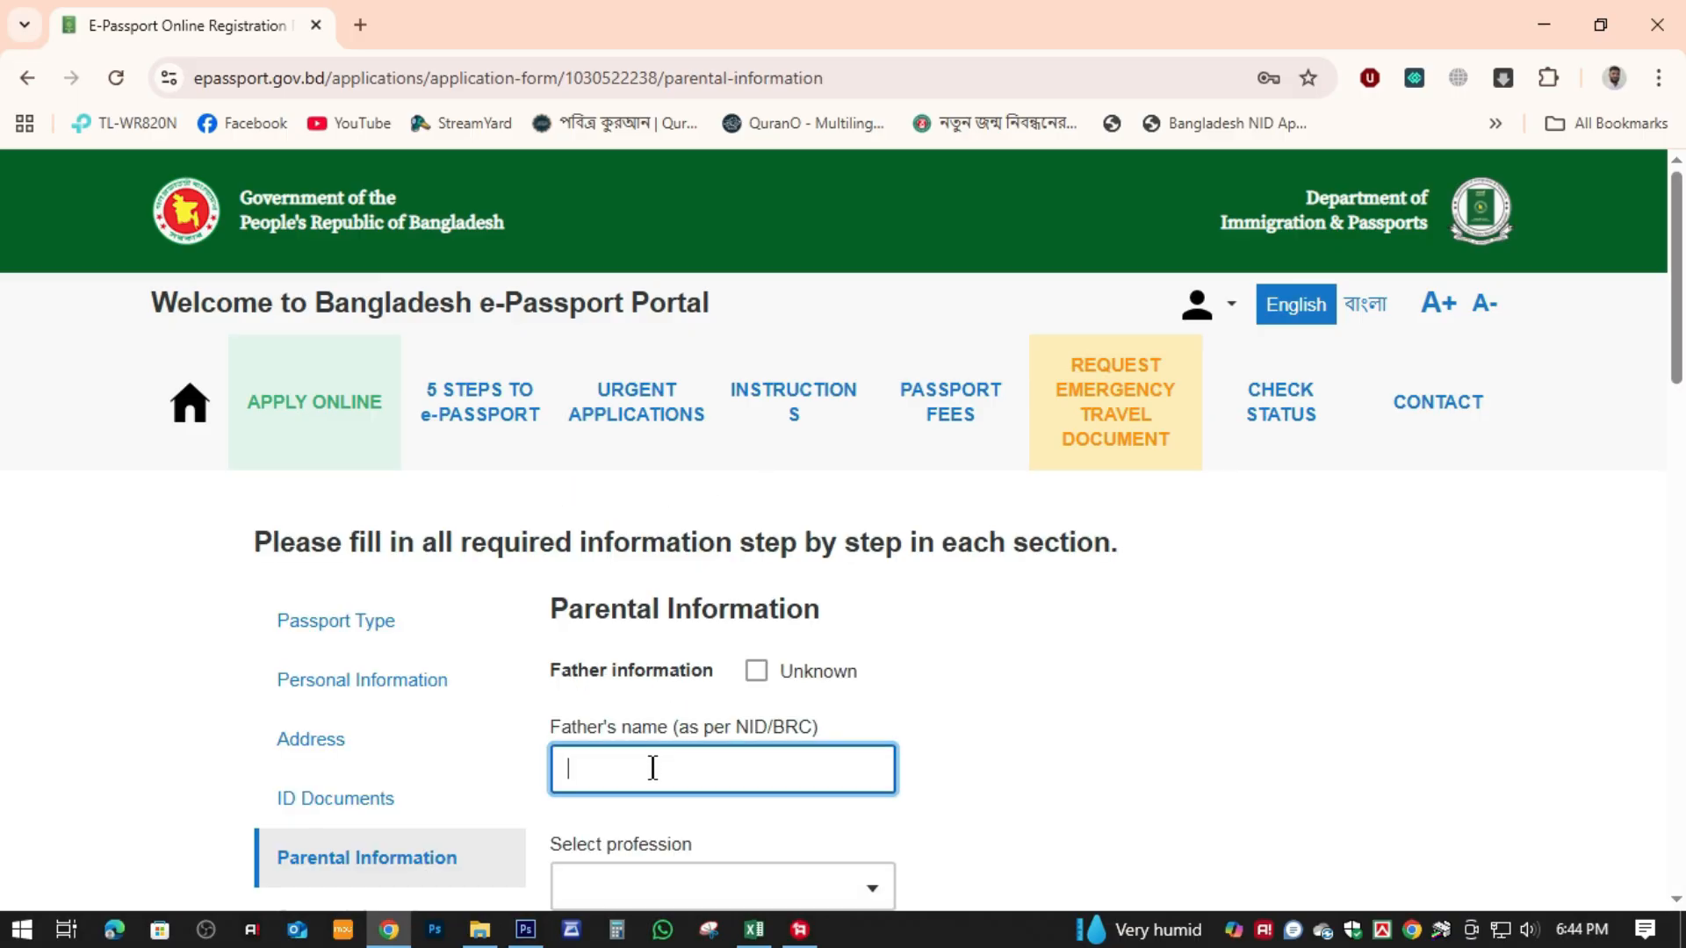
pyautogui.scroll(-2, 926, 727)
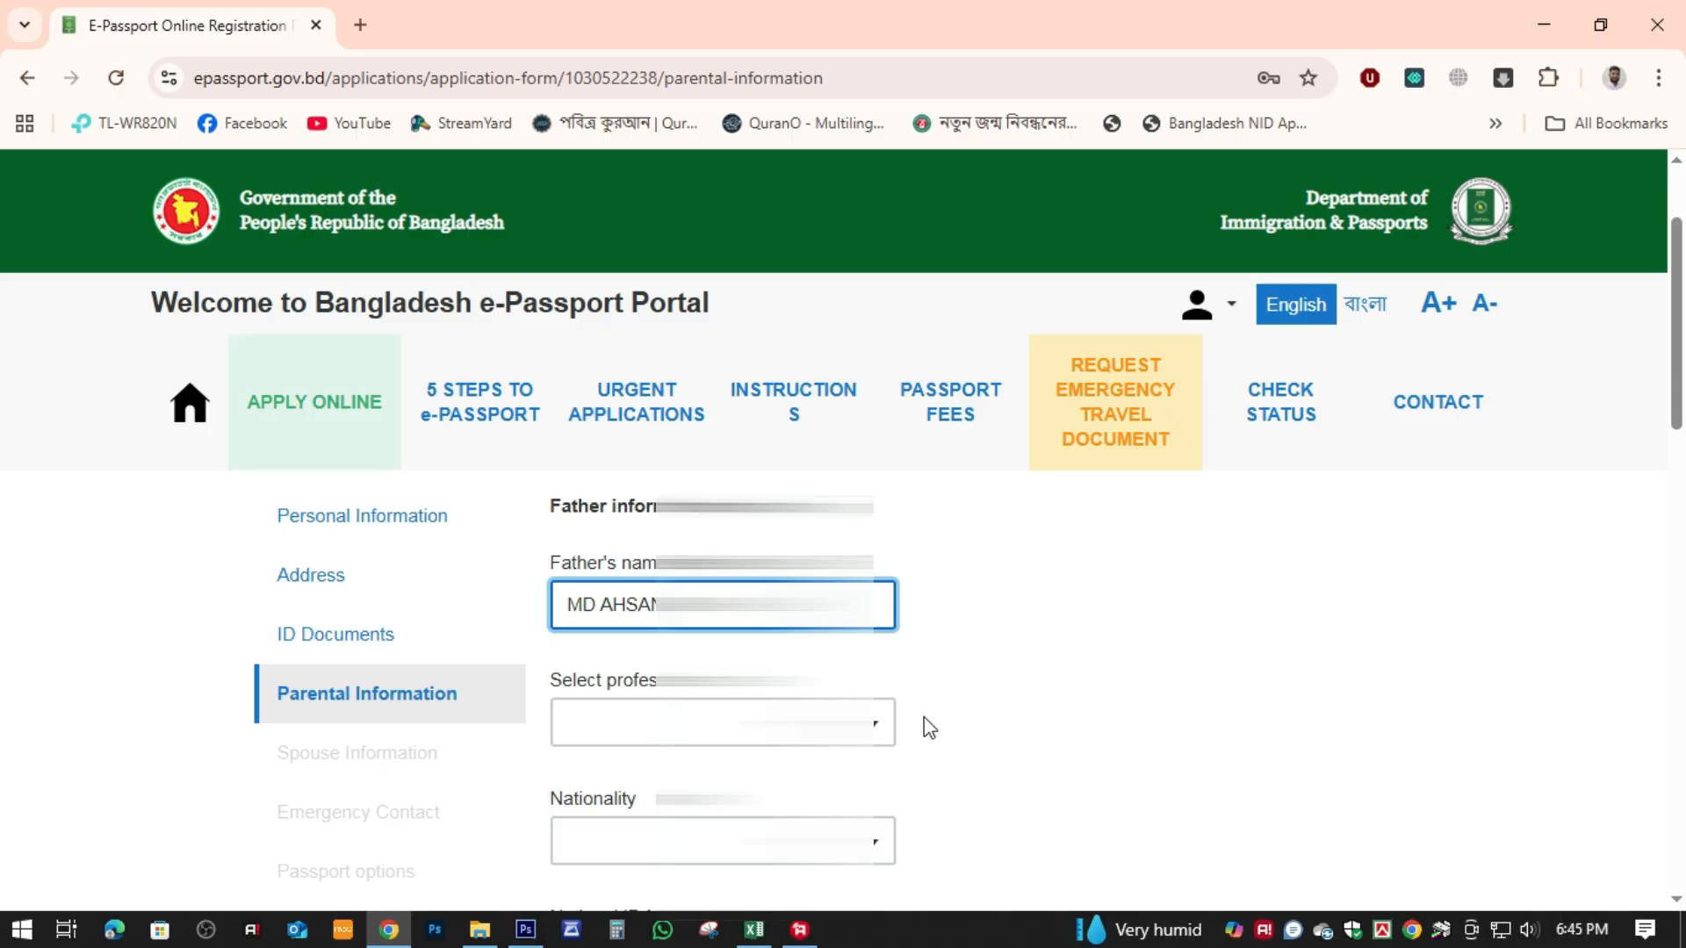
pyautogui.press('Tab')
pyautogui.write('FA')
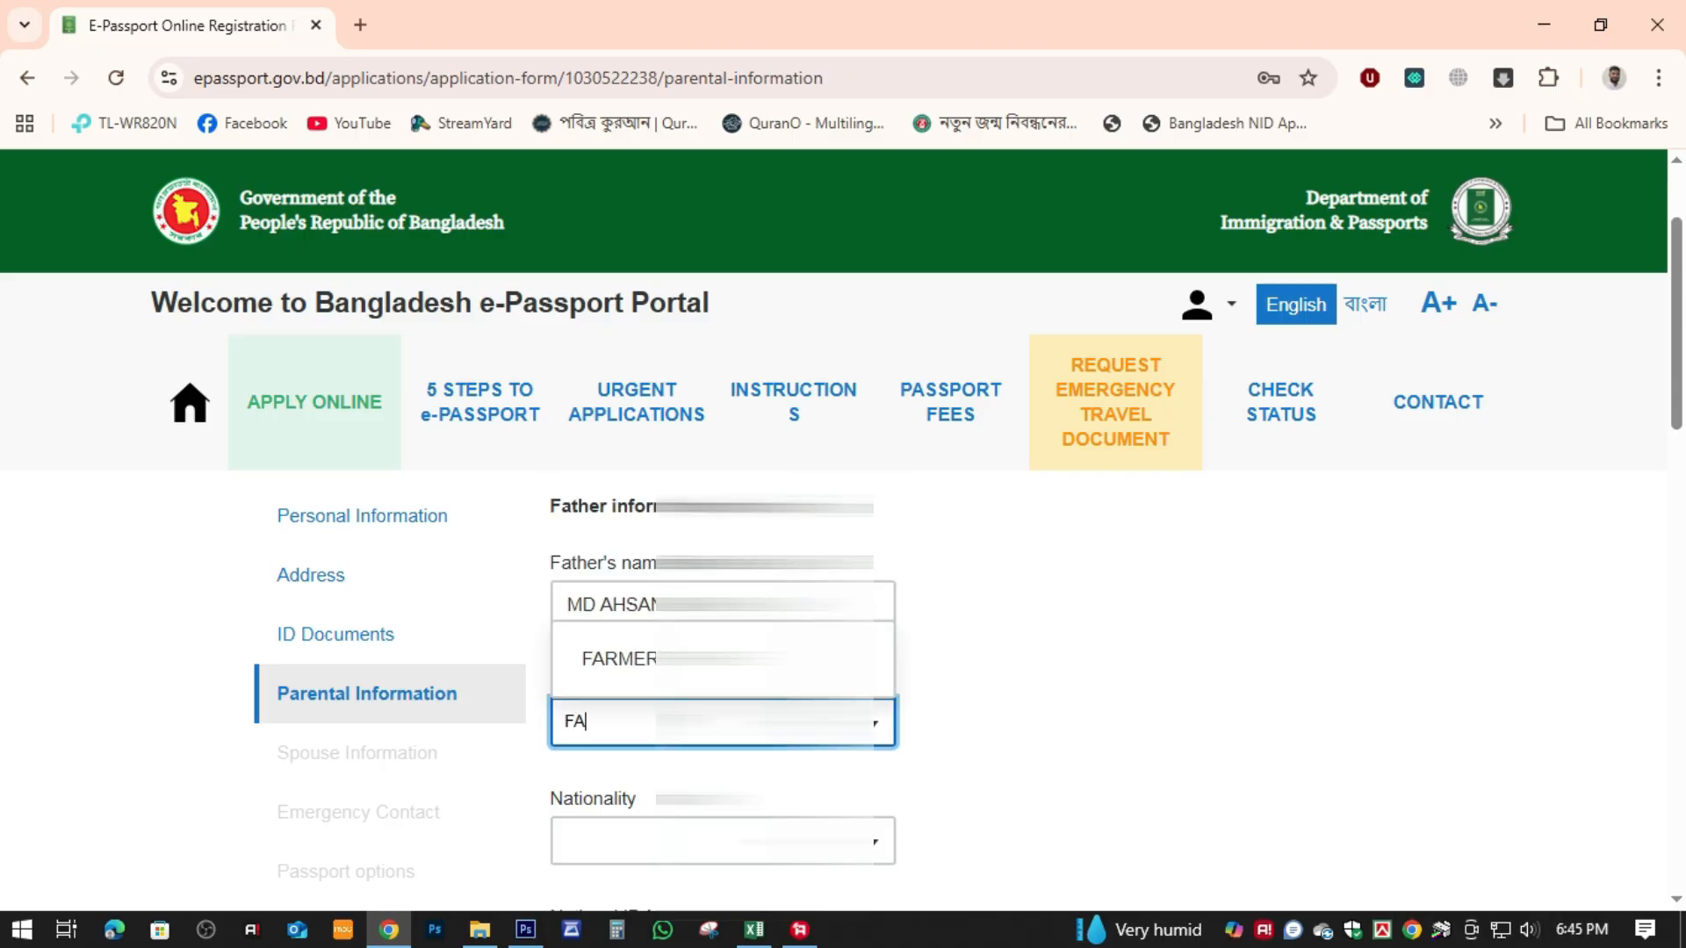
pyautogui.click(640, 677)
pyautogui.press('Tab')
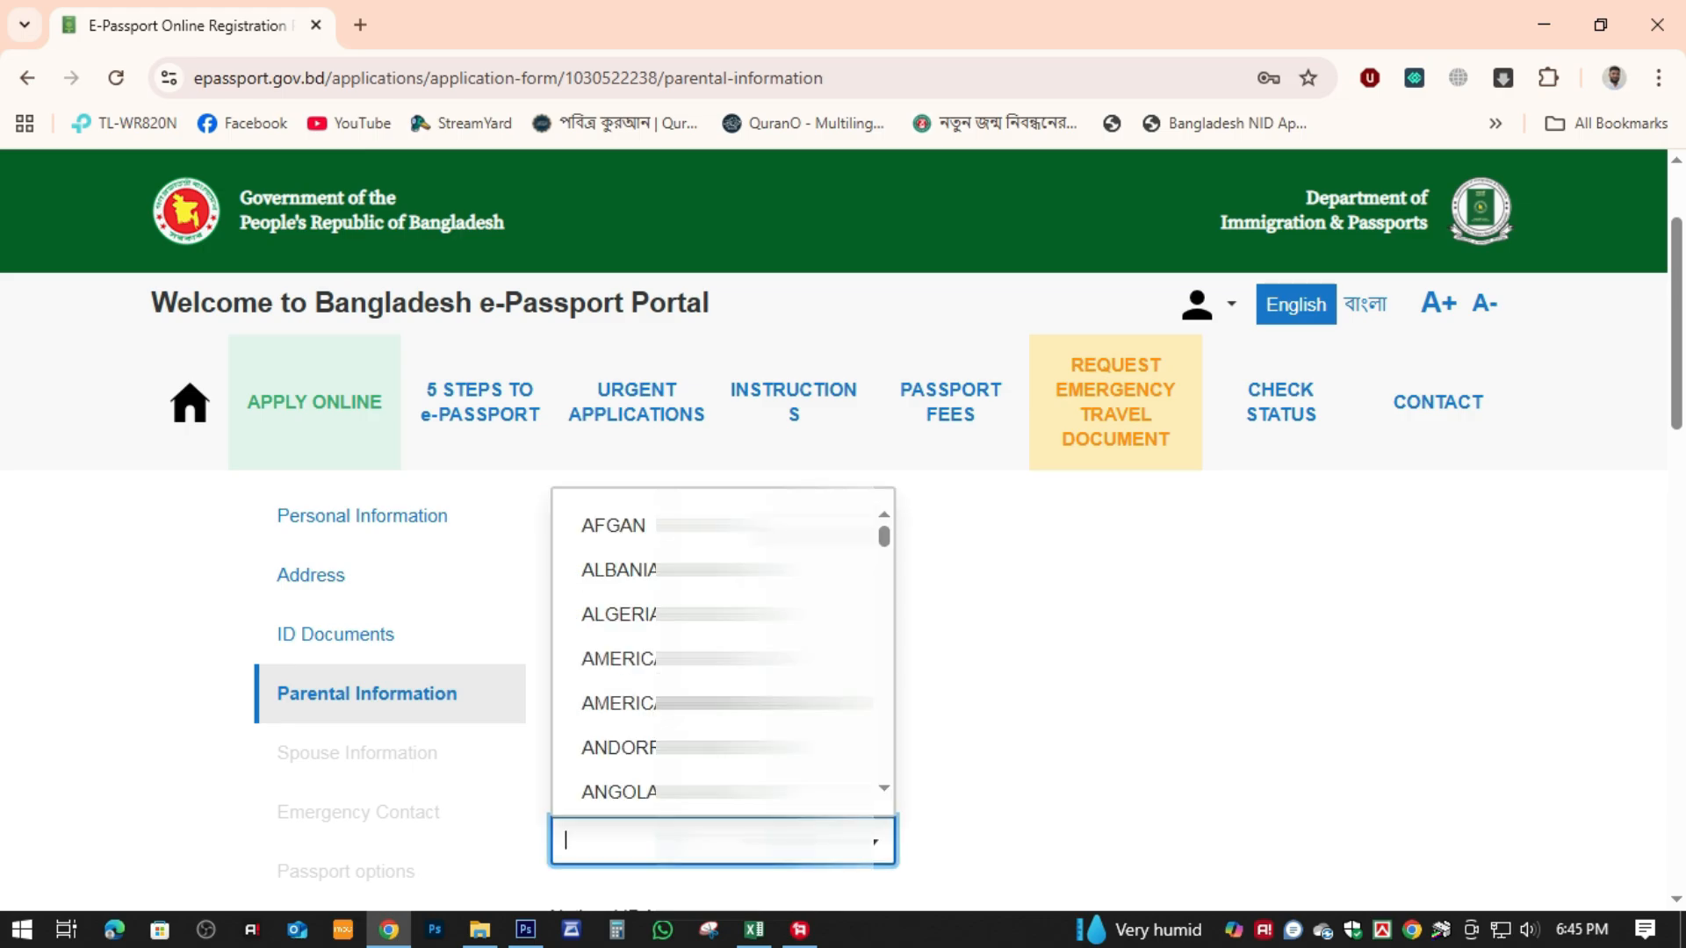
pyautogui.write('BANGLAD')
pyautogui.press('Tab')
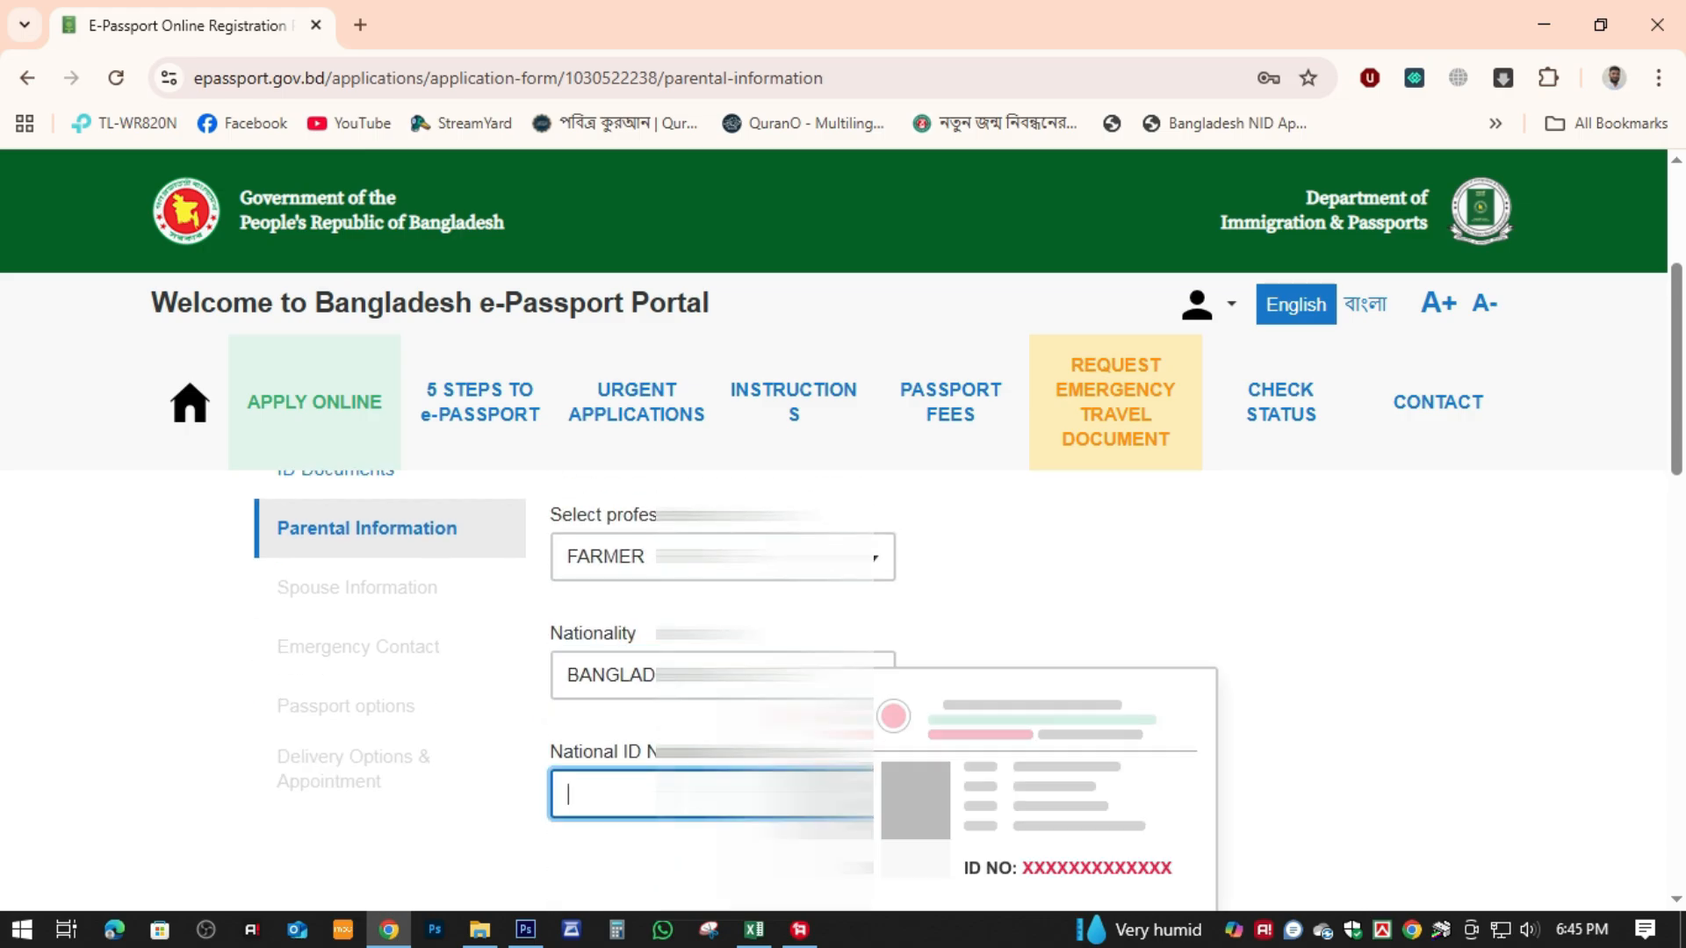
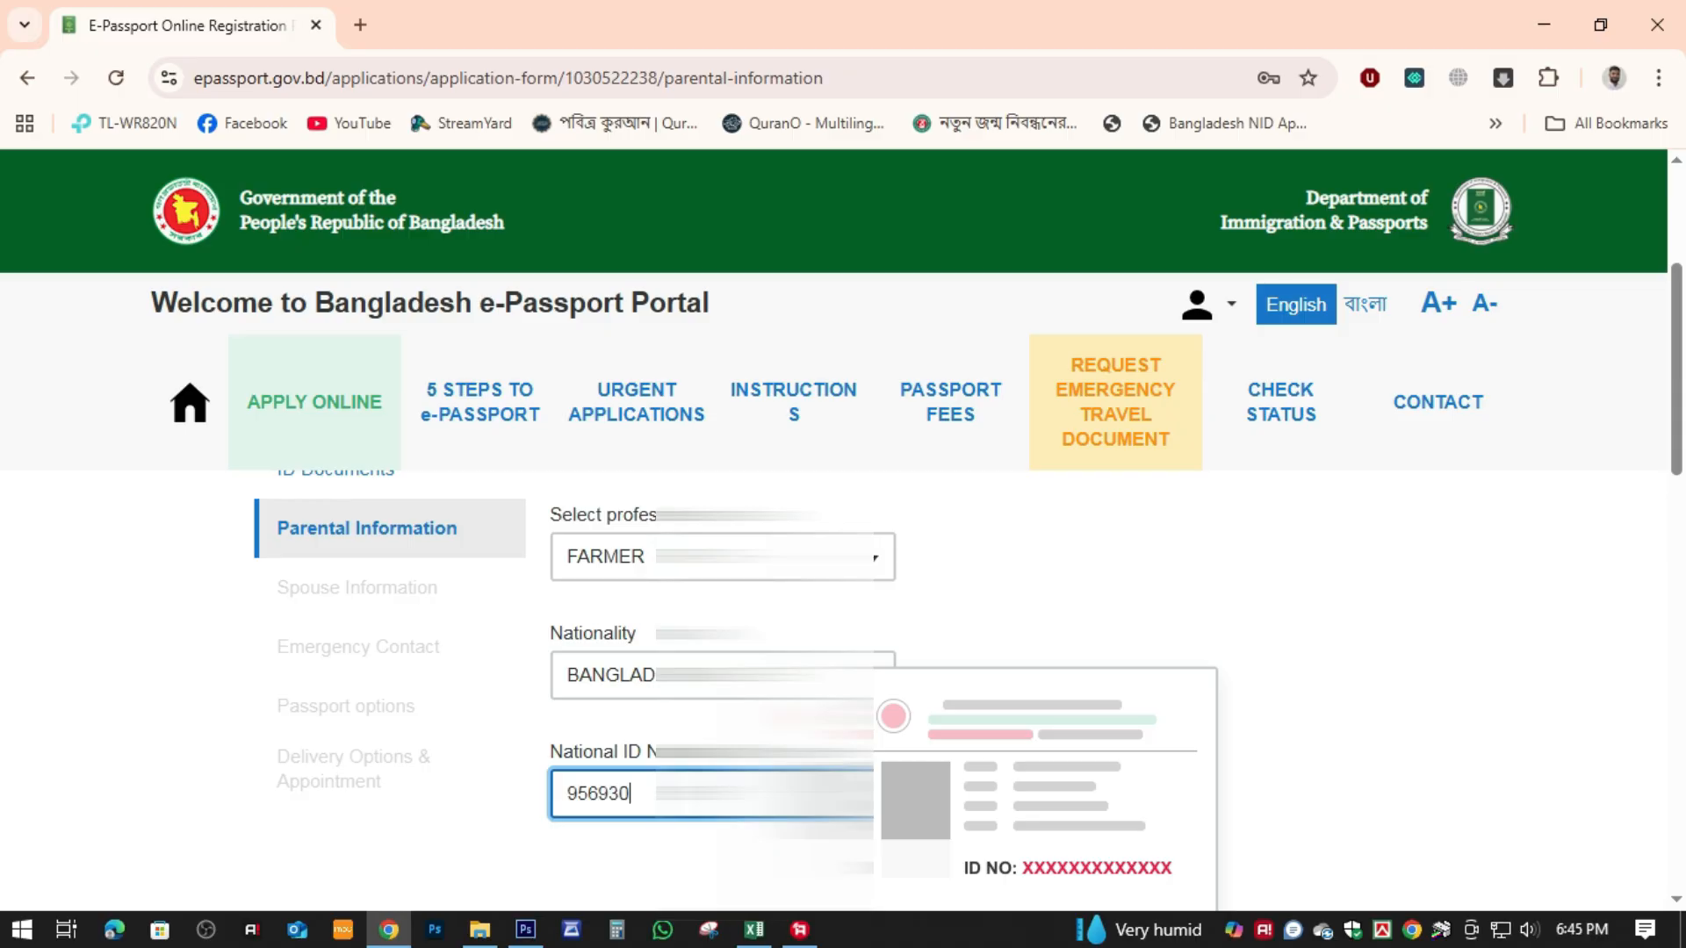
pyautogui.scroll(-3, 647, 828)
pyautogui.press('Tab')
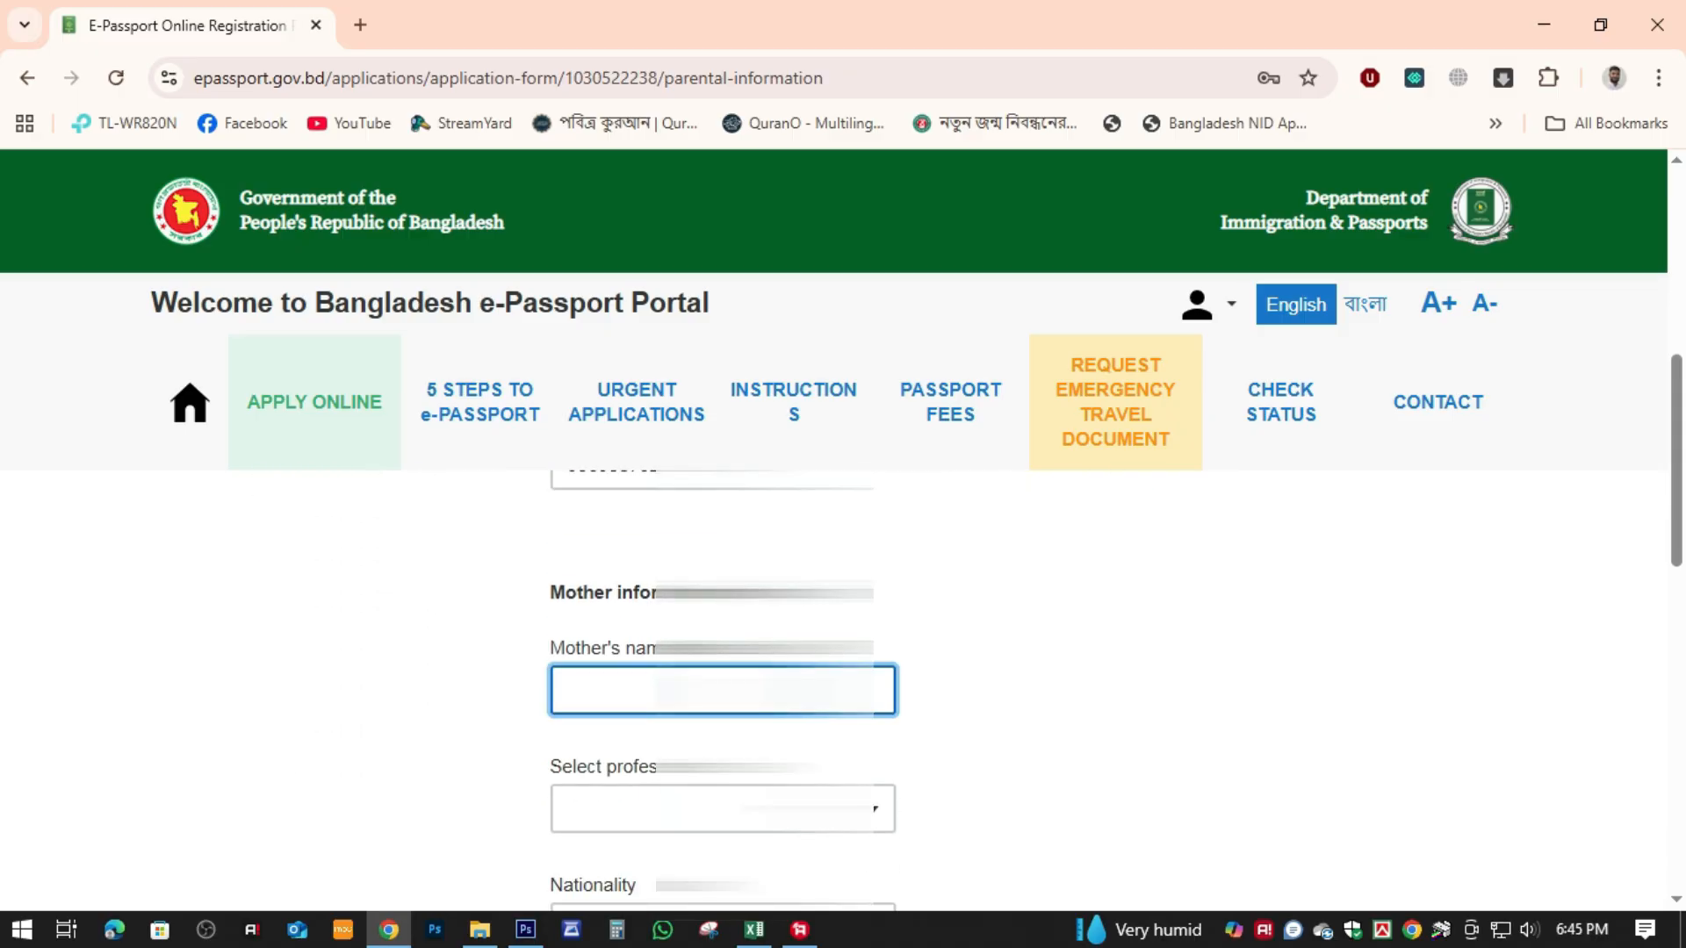
# - Enter the mother's name, housewife profession, BANGLADESH nationality and her national ID number
pyautogui.write('RAJEDA')
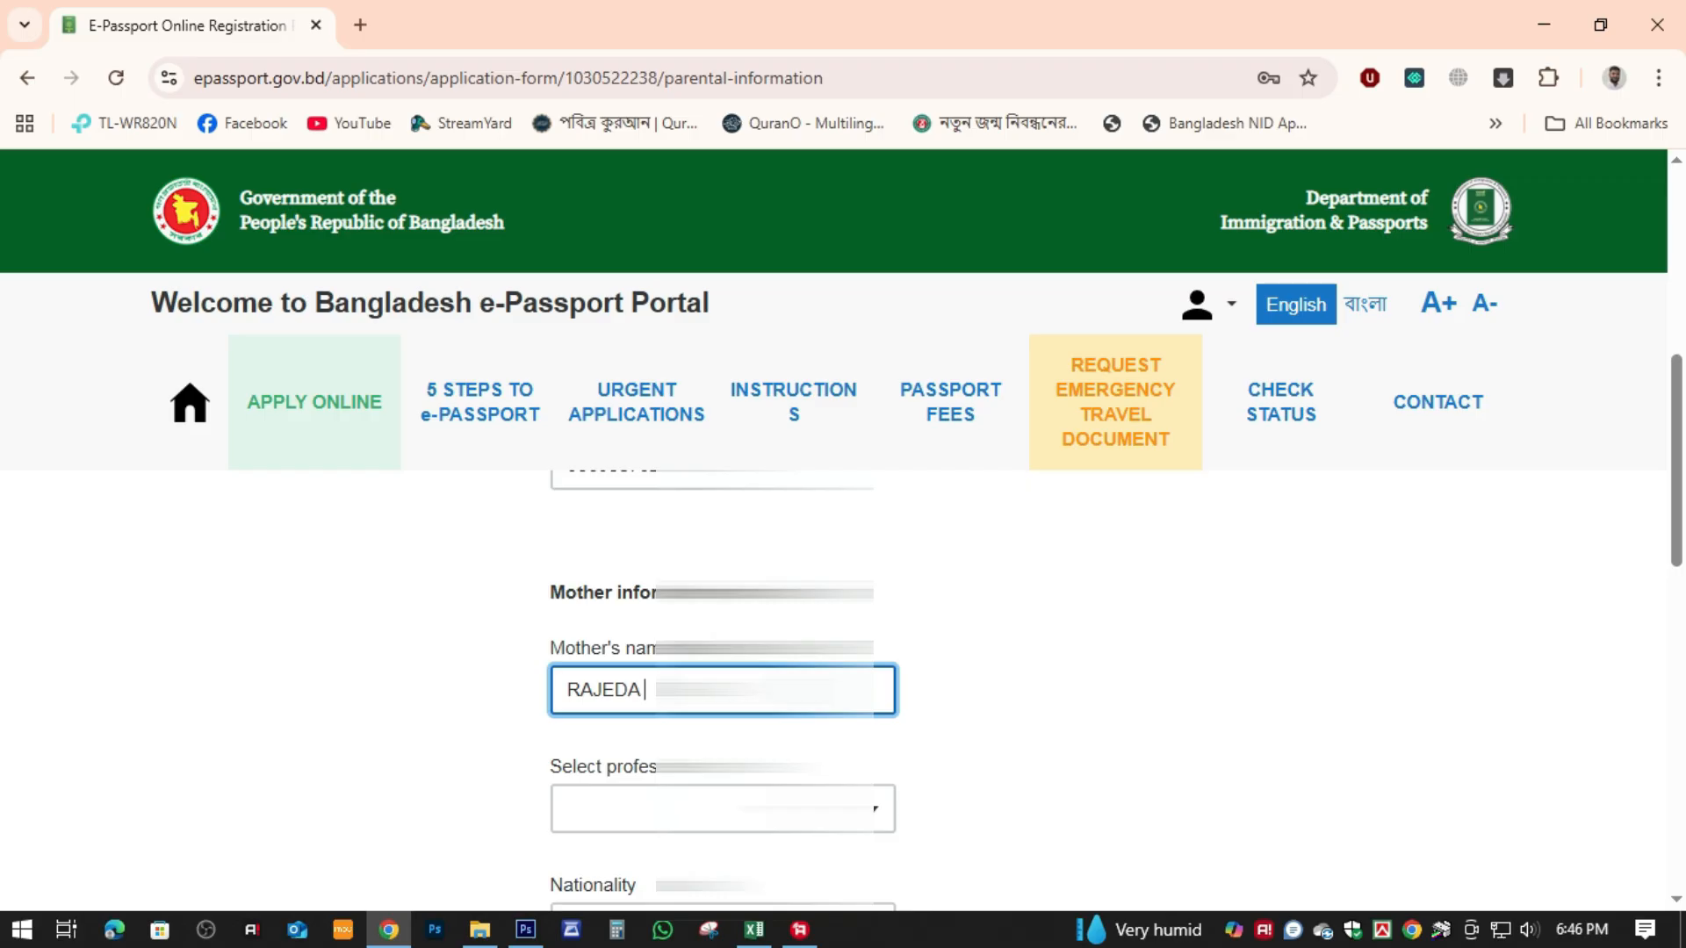
pyautogui.write(' B')
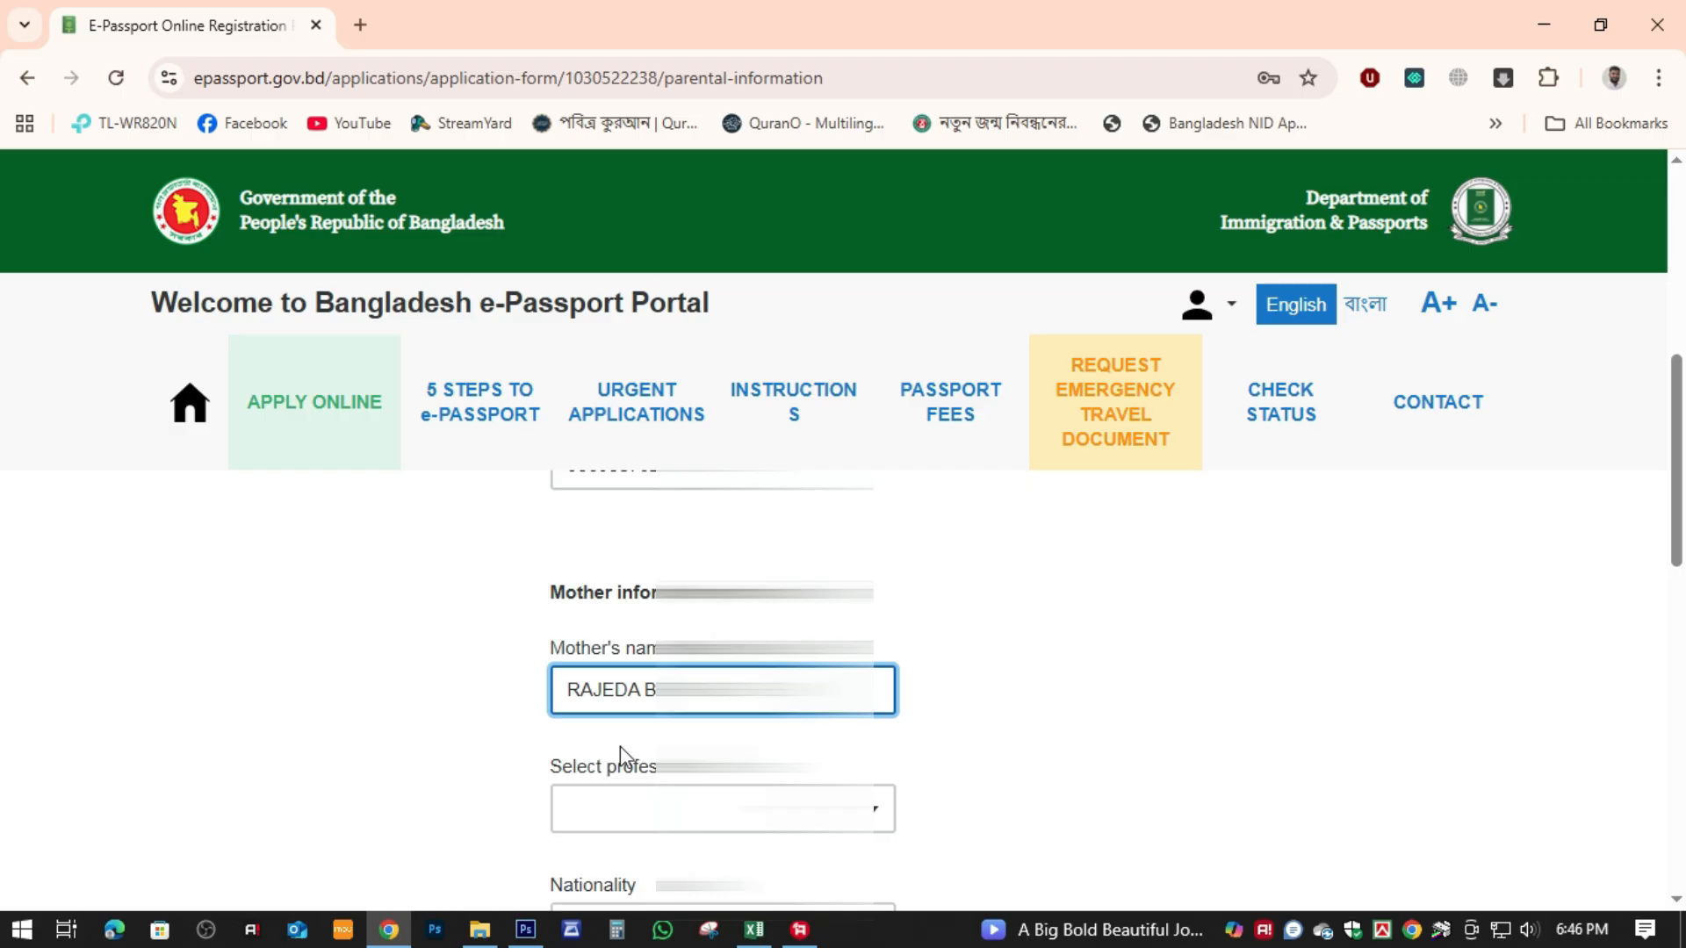
pyautogui.click(736, 809)
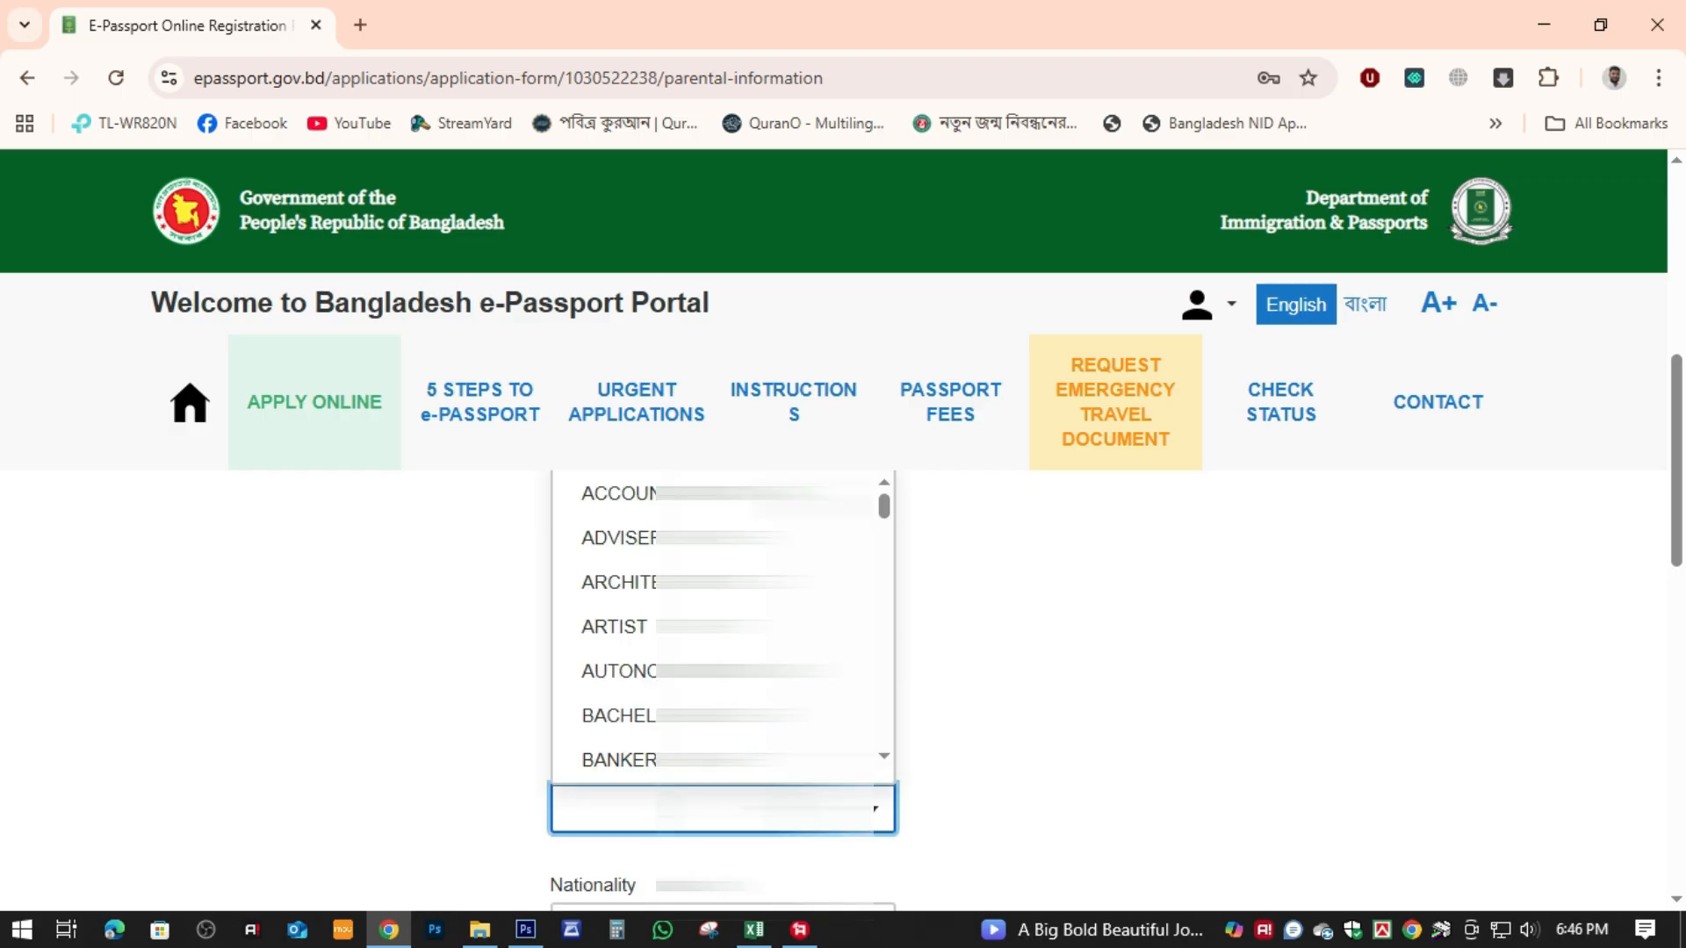
pyautogui.write('BAN')
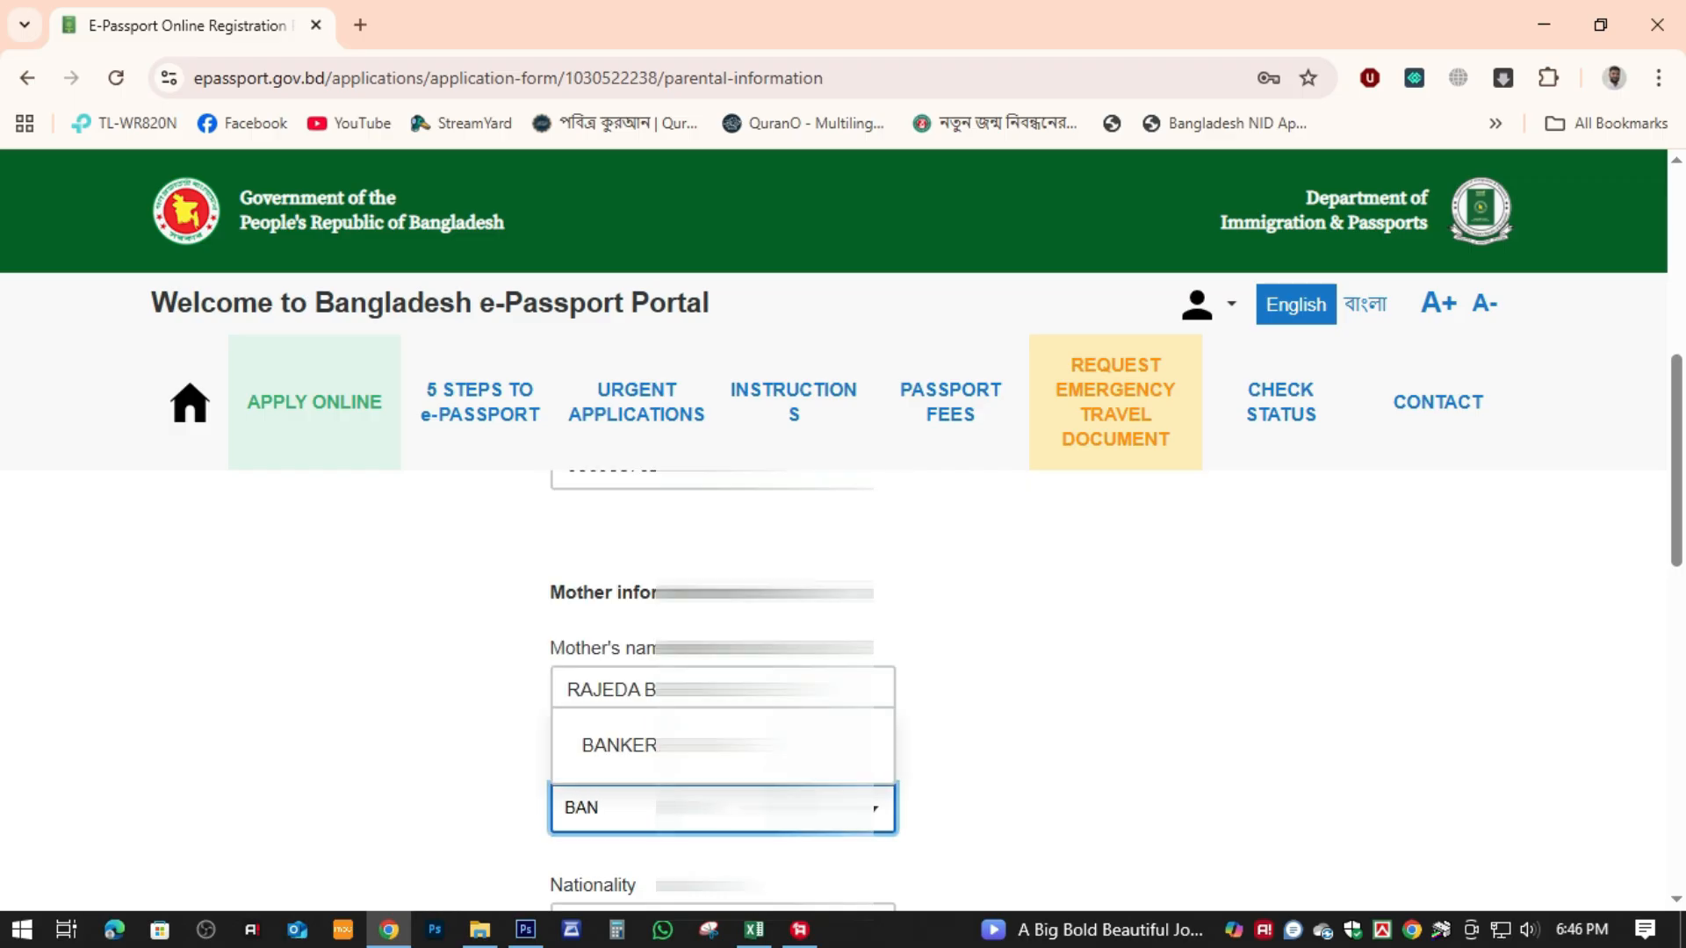
pyautogui.press('BackSpace')
pyautogui.press('BackSpace')
pyautogui.press('BackSpace')
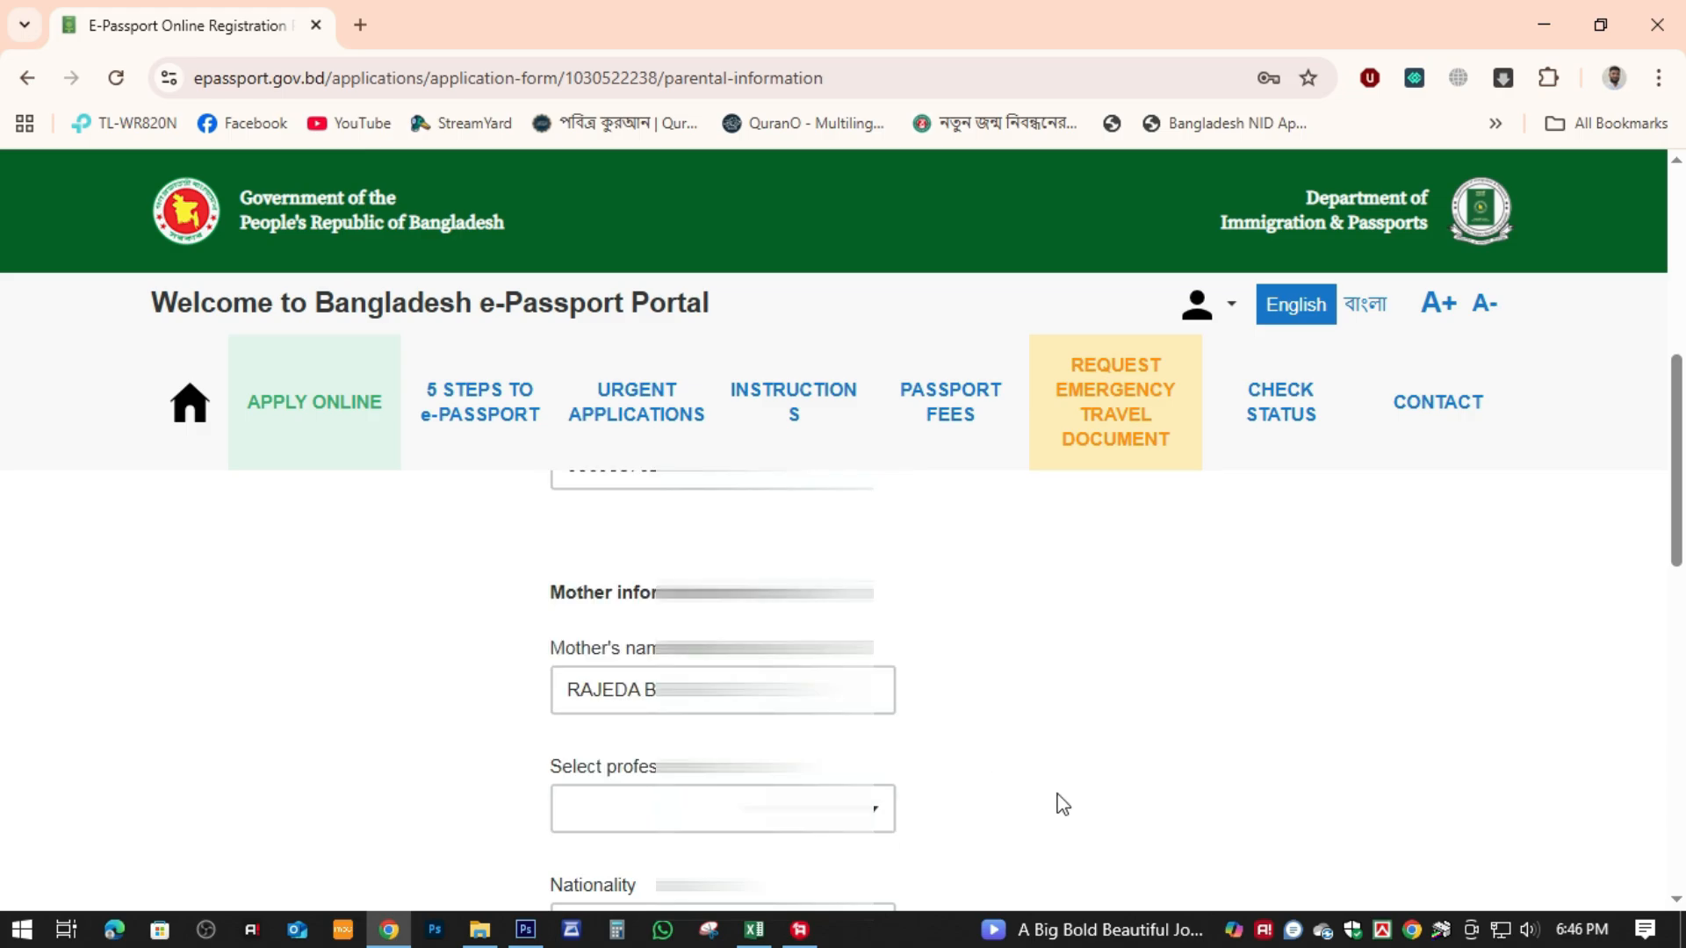
pyautogui.write('HOU')
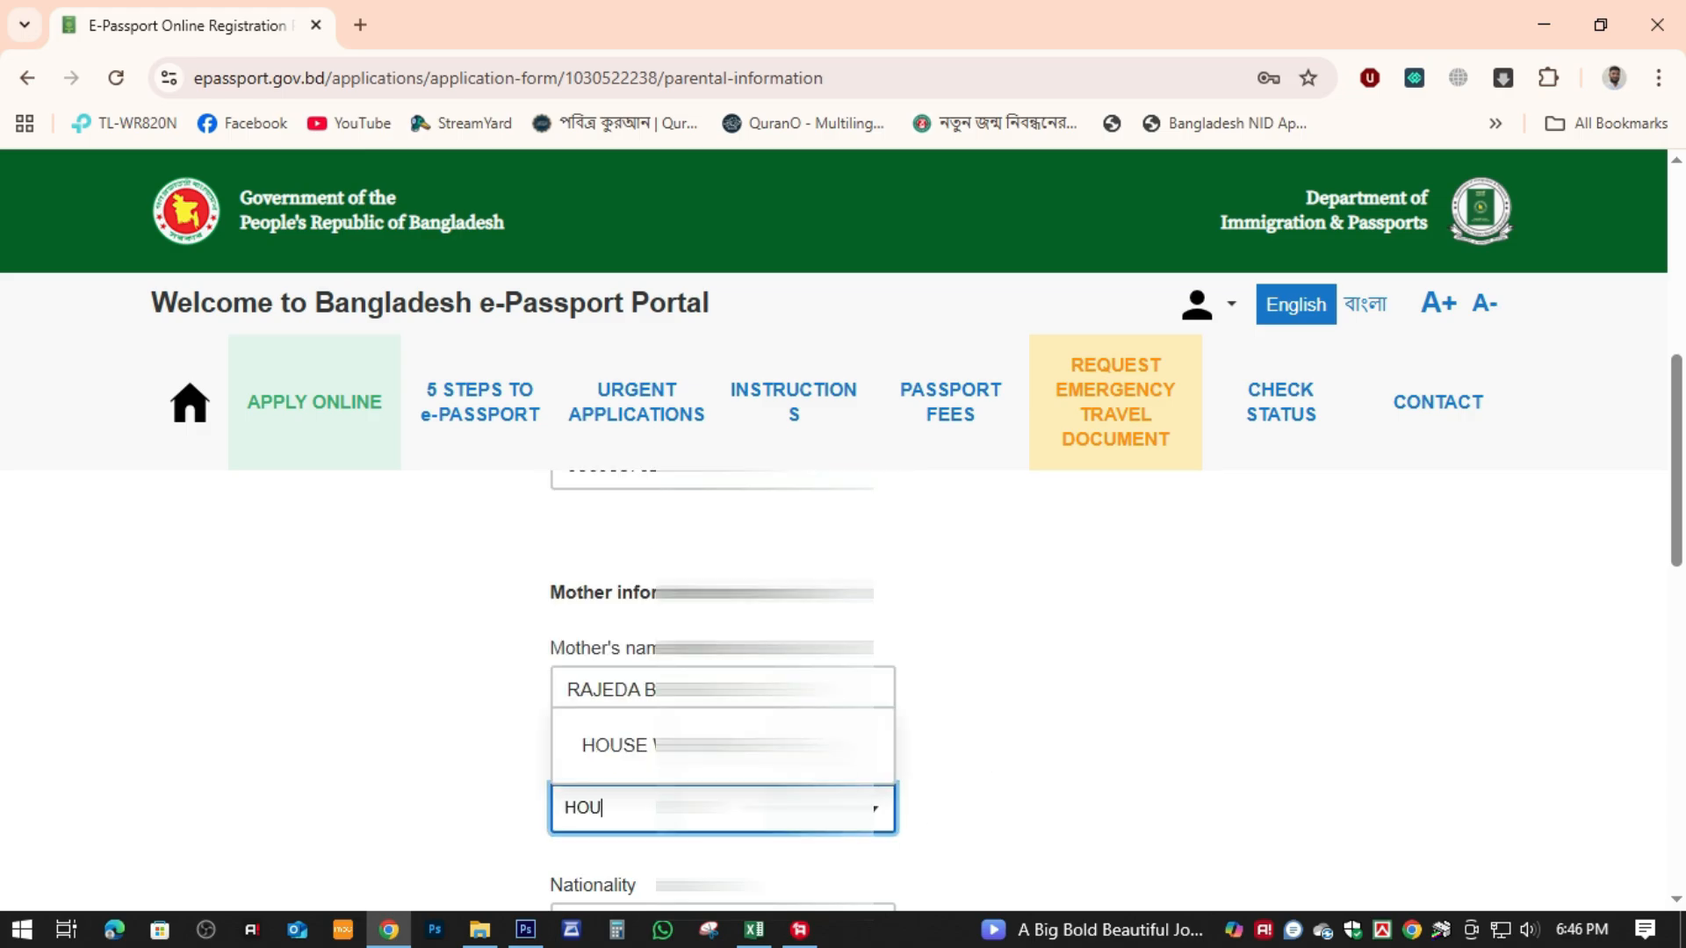
pyautogui.press('Return')
pyautogui.press('Tab')
pyautogui.write('BANG')
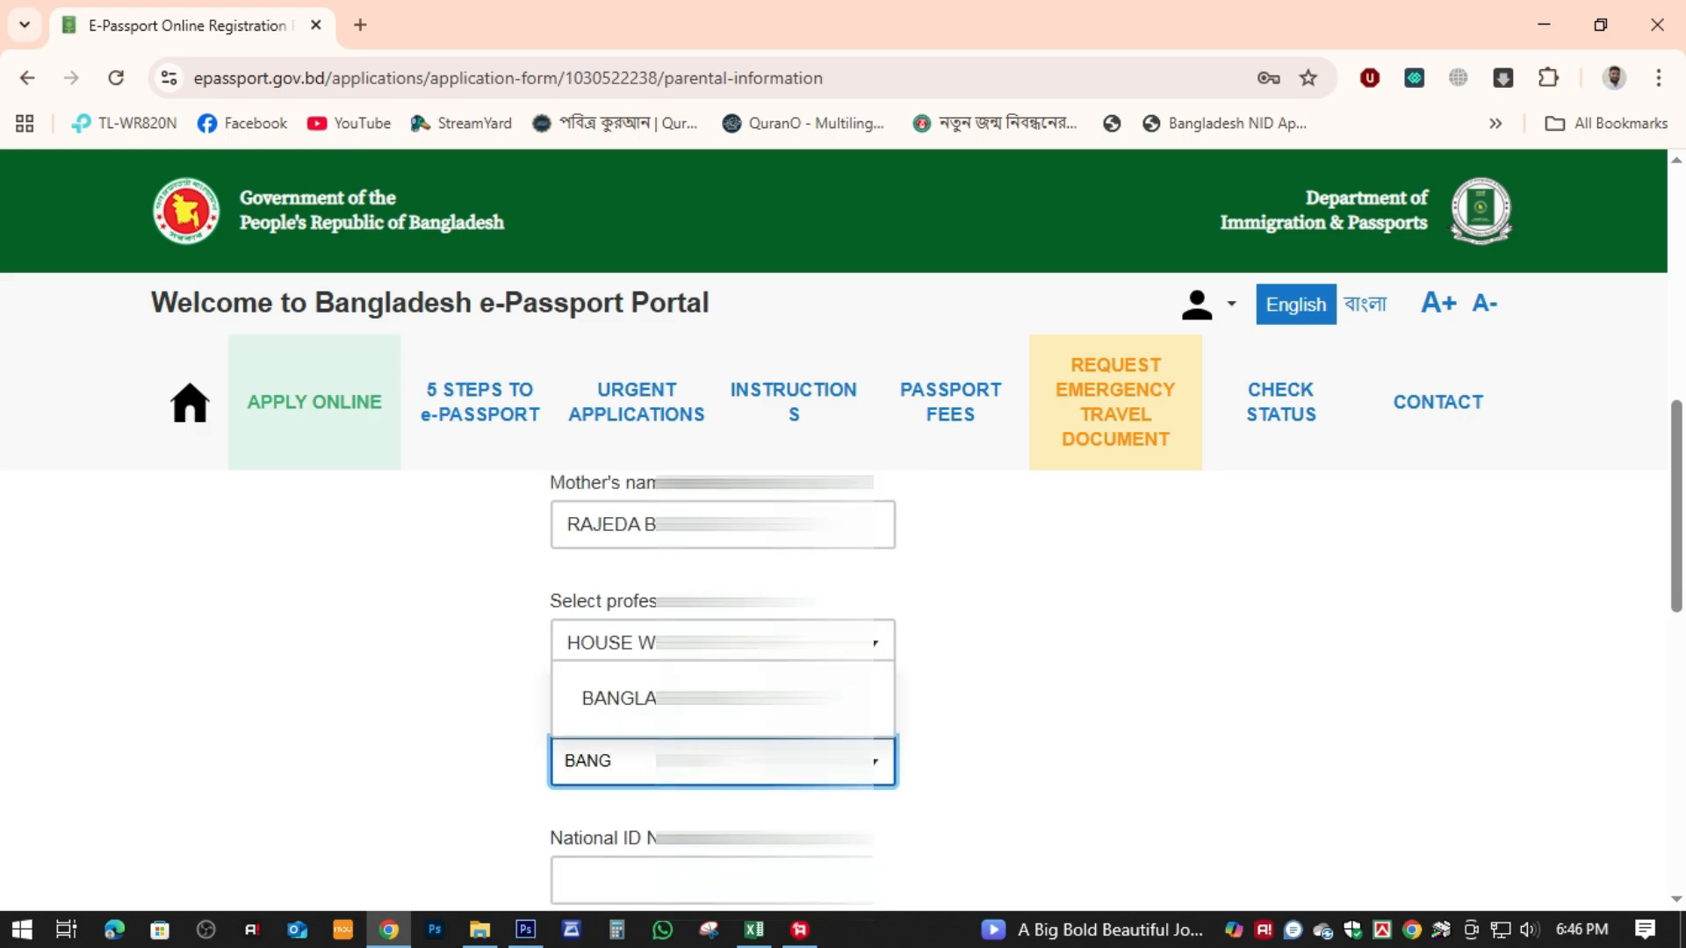
pyautogui.press('Return')
pyautogui.press('Tab')
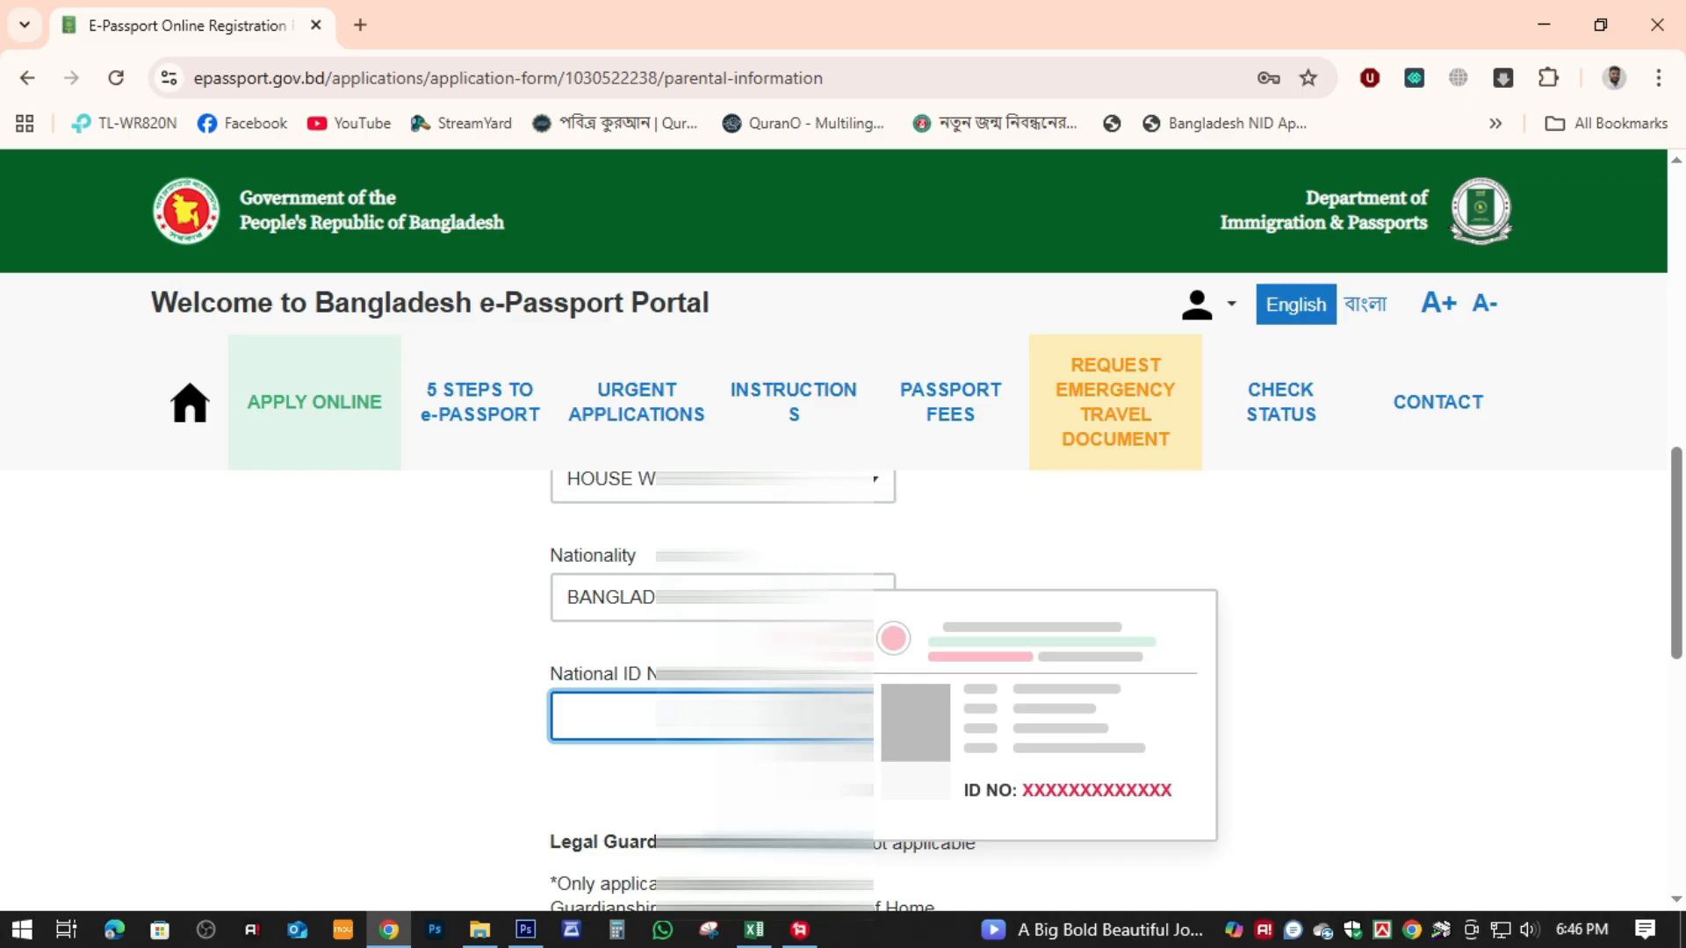
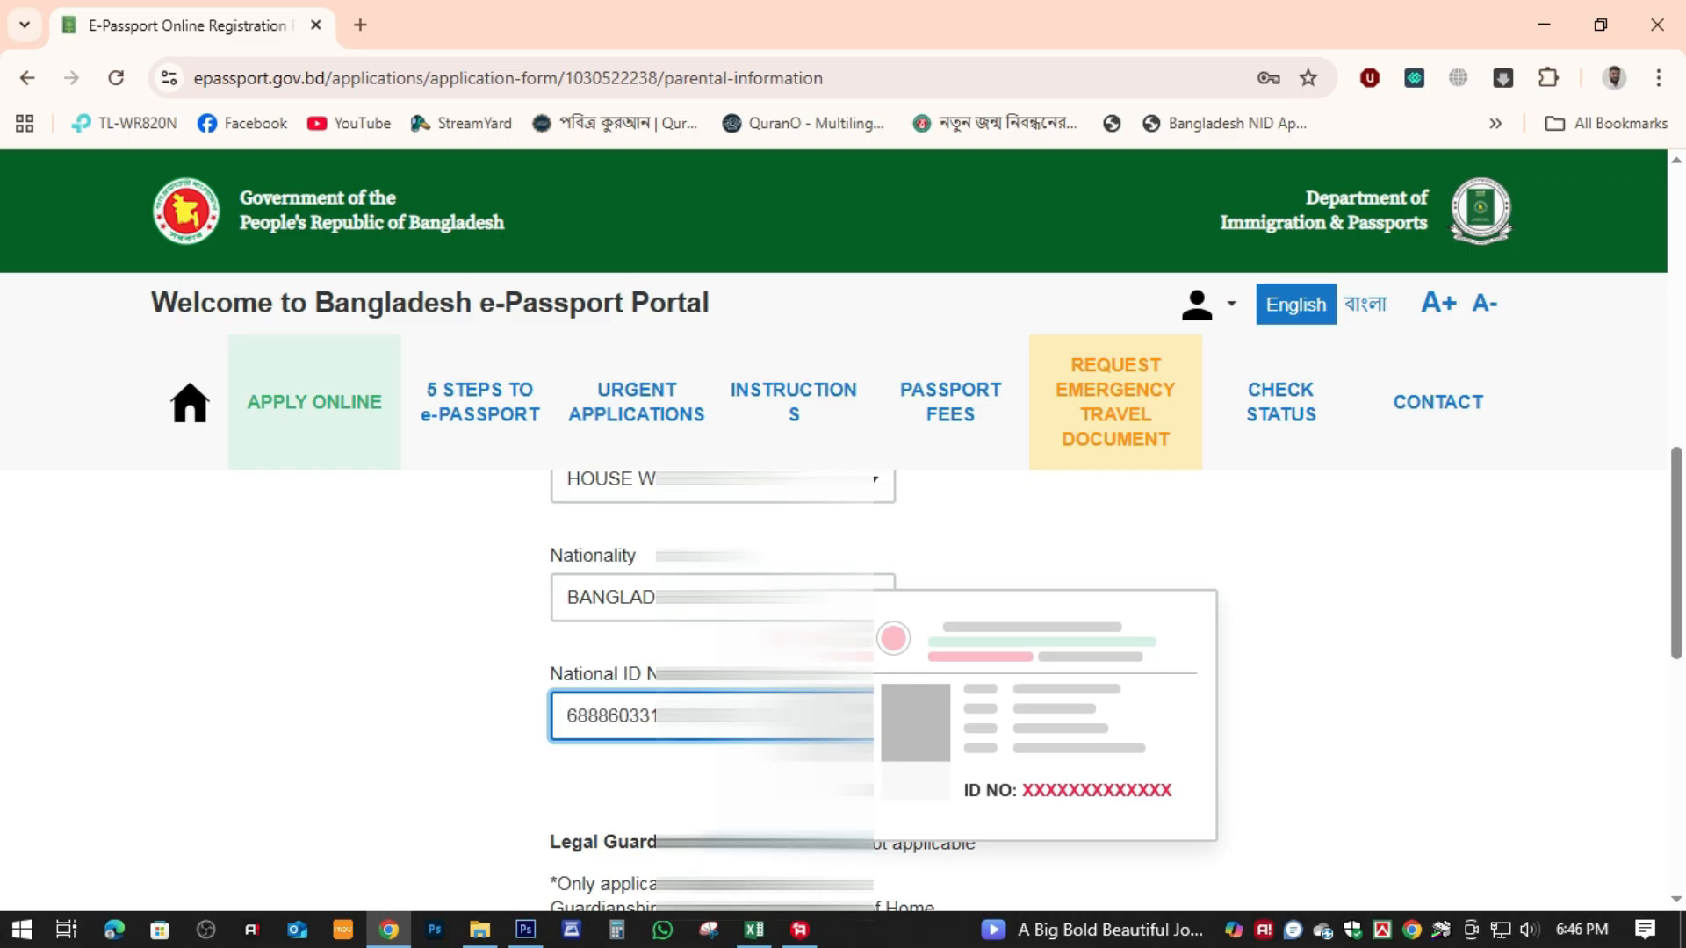
pyautogui.scroll(-6, 843, 685)
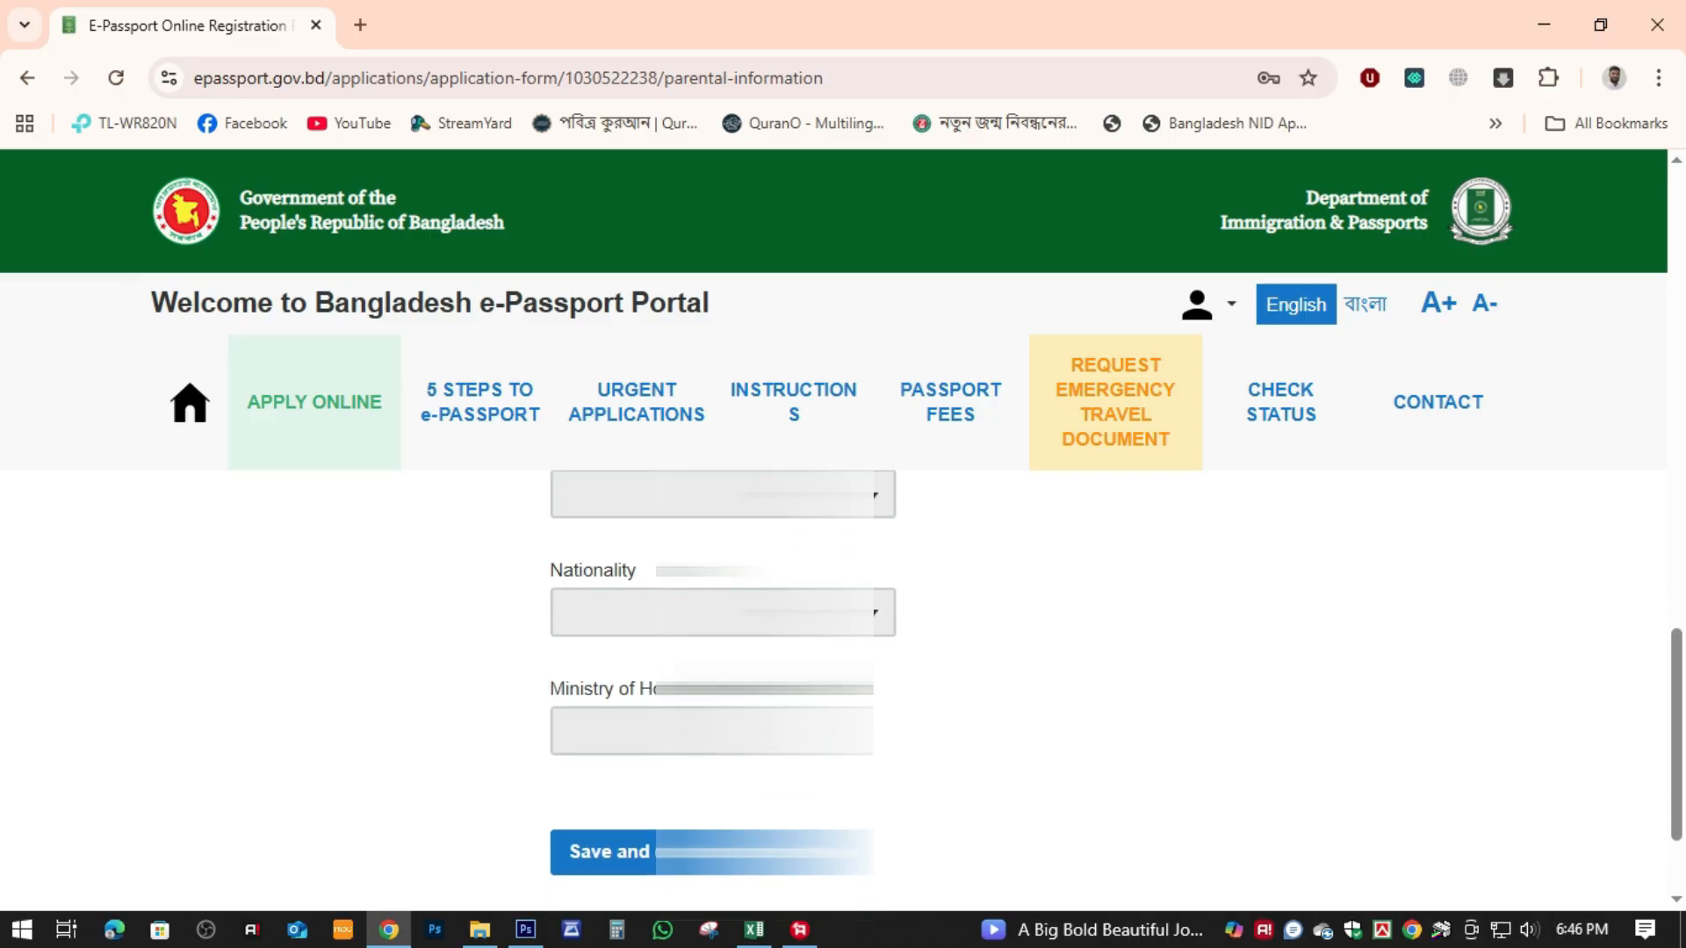
pyautogui.scroll(-2, 711, 685)
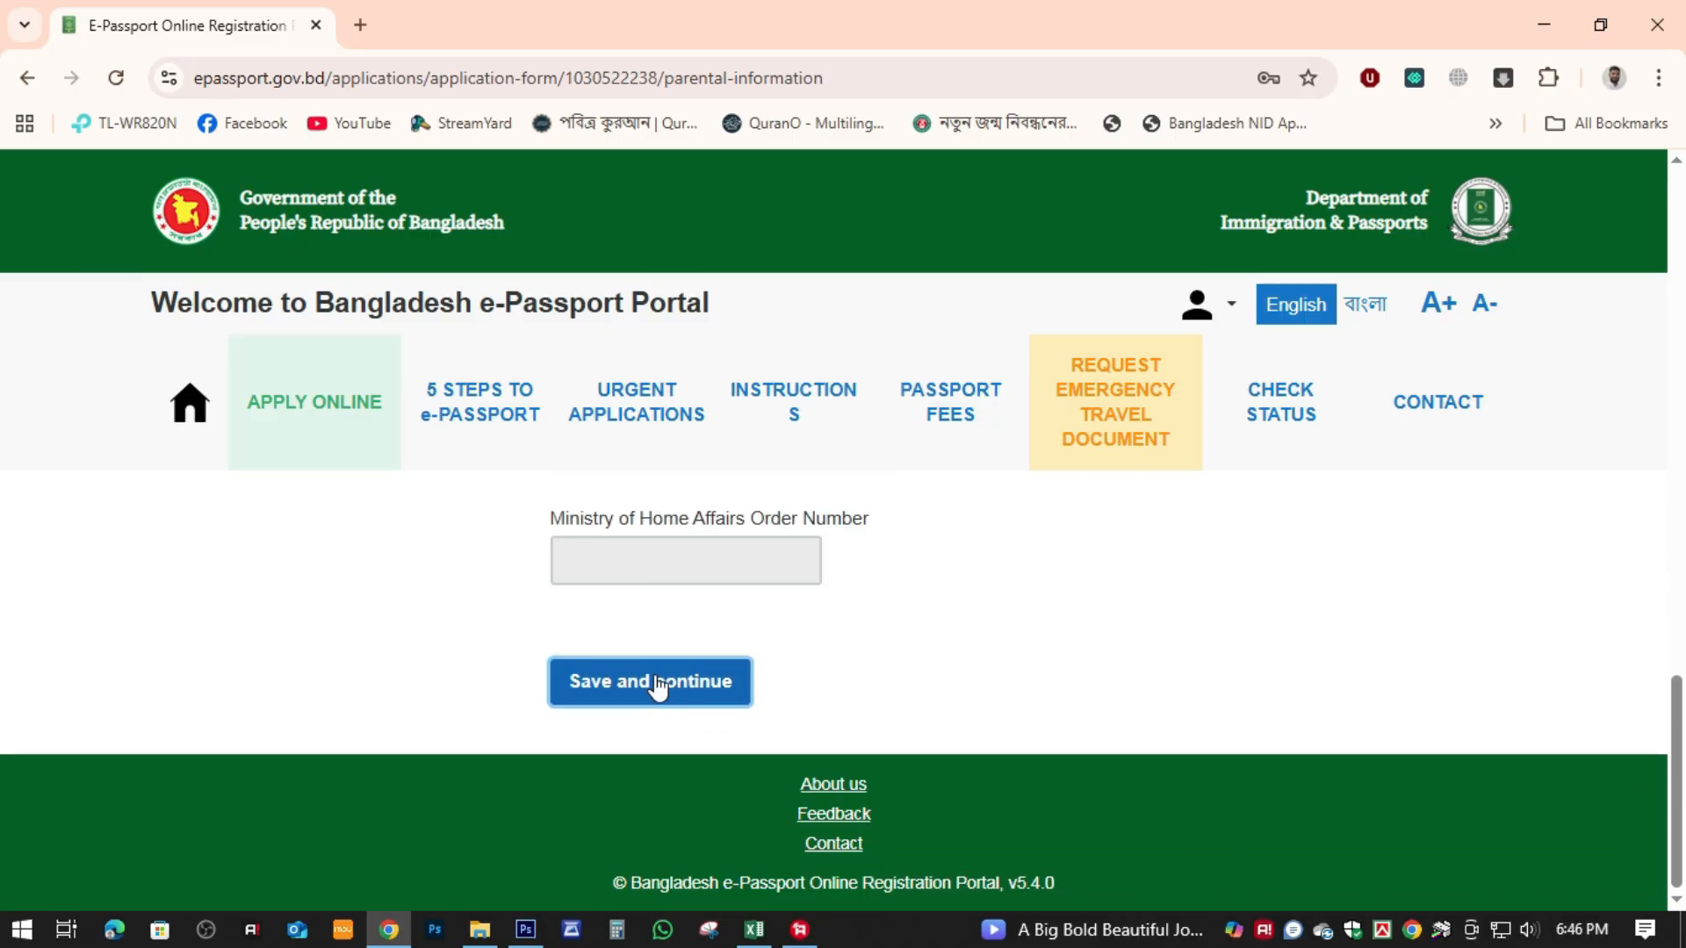
# - Save the parental details, set marital status to SINGLE, and save the spouse information
pyautogui.click(659, 684)
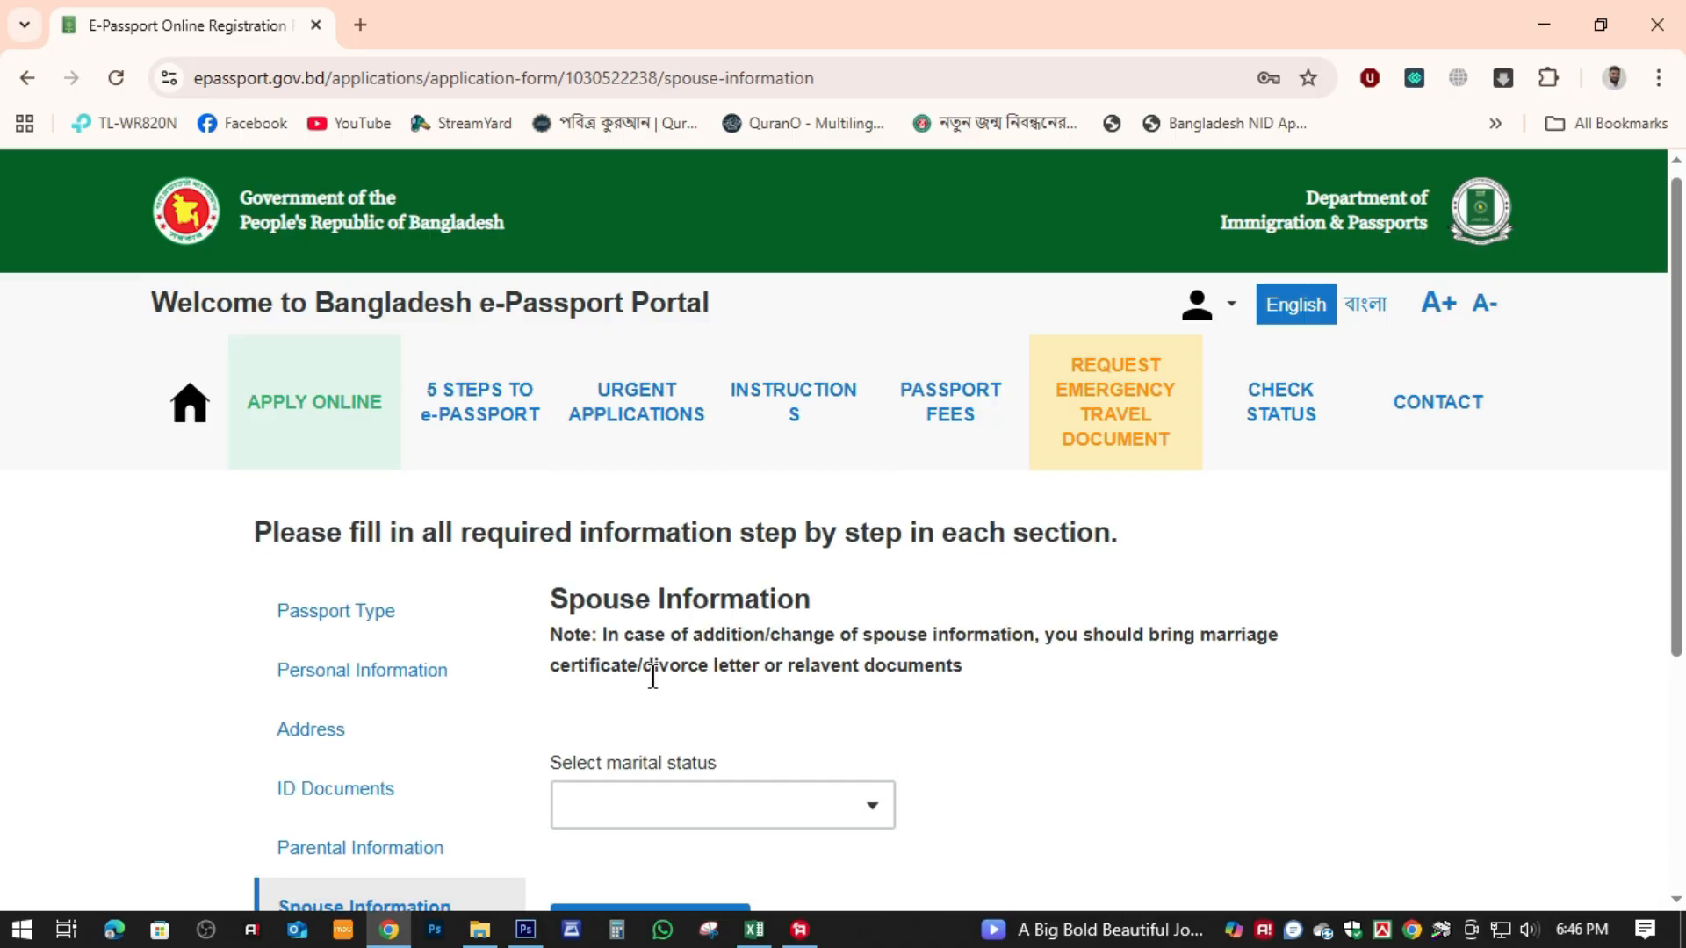
pyautogui.scroll(-2, 702, 668)
pyautogui.click(721, 654)
pyautogui.scroll(2, 725, 649)
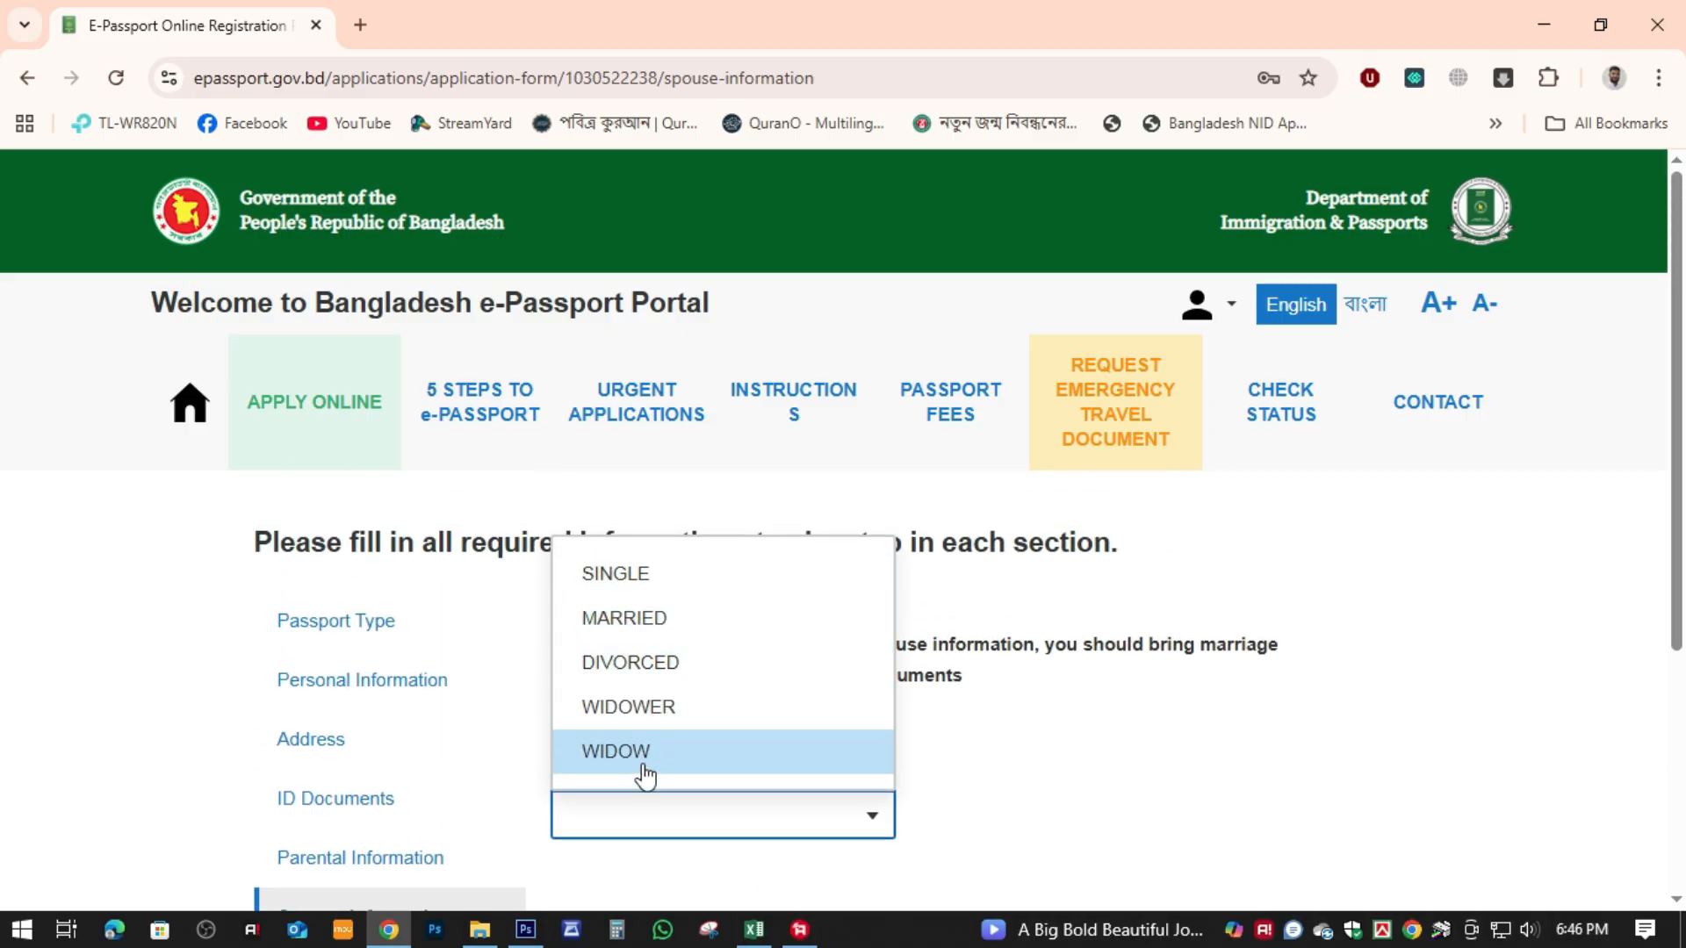
pyautogui.click(639, 589)
pyautogui.scroll(-2, 830, 713)
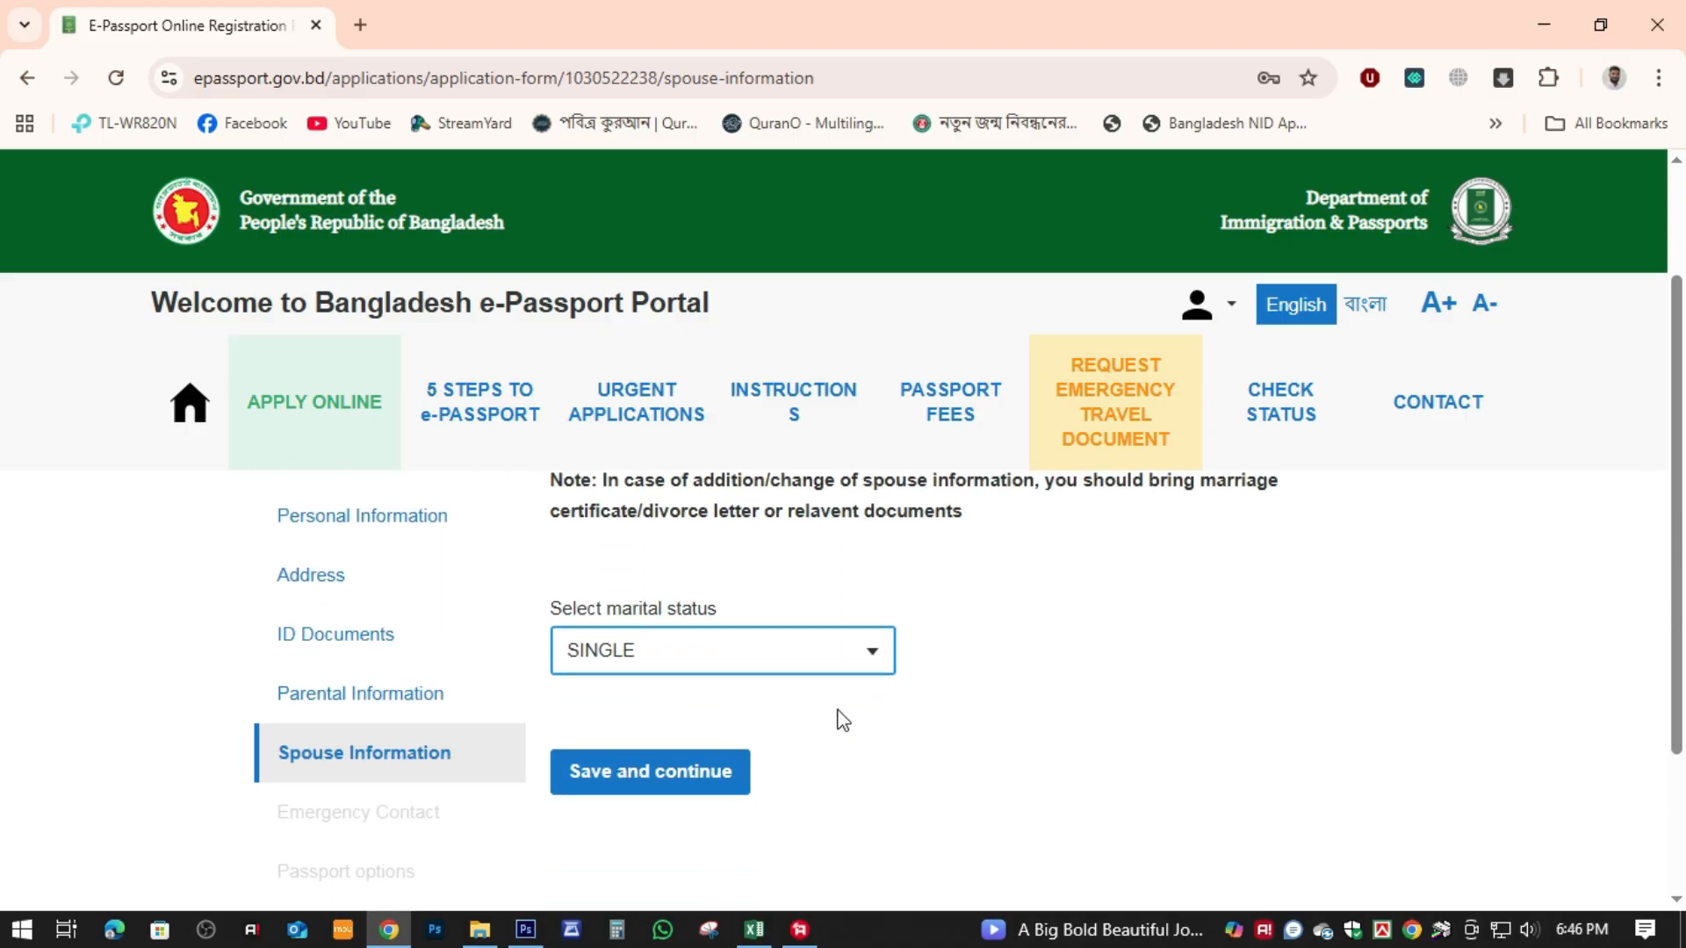
pyautogui.click(669, 773)
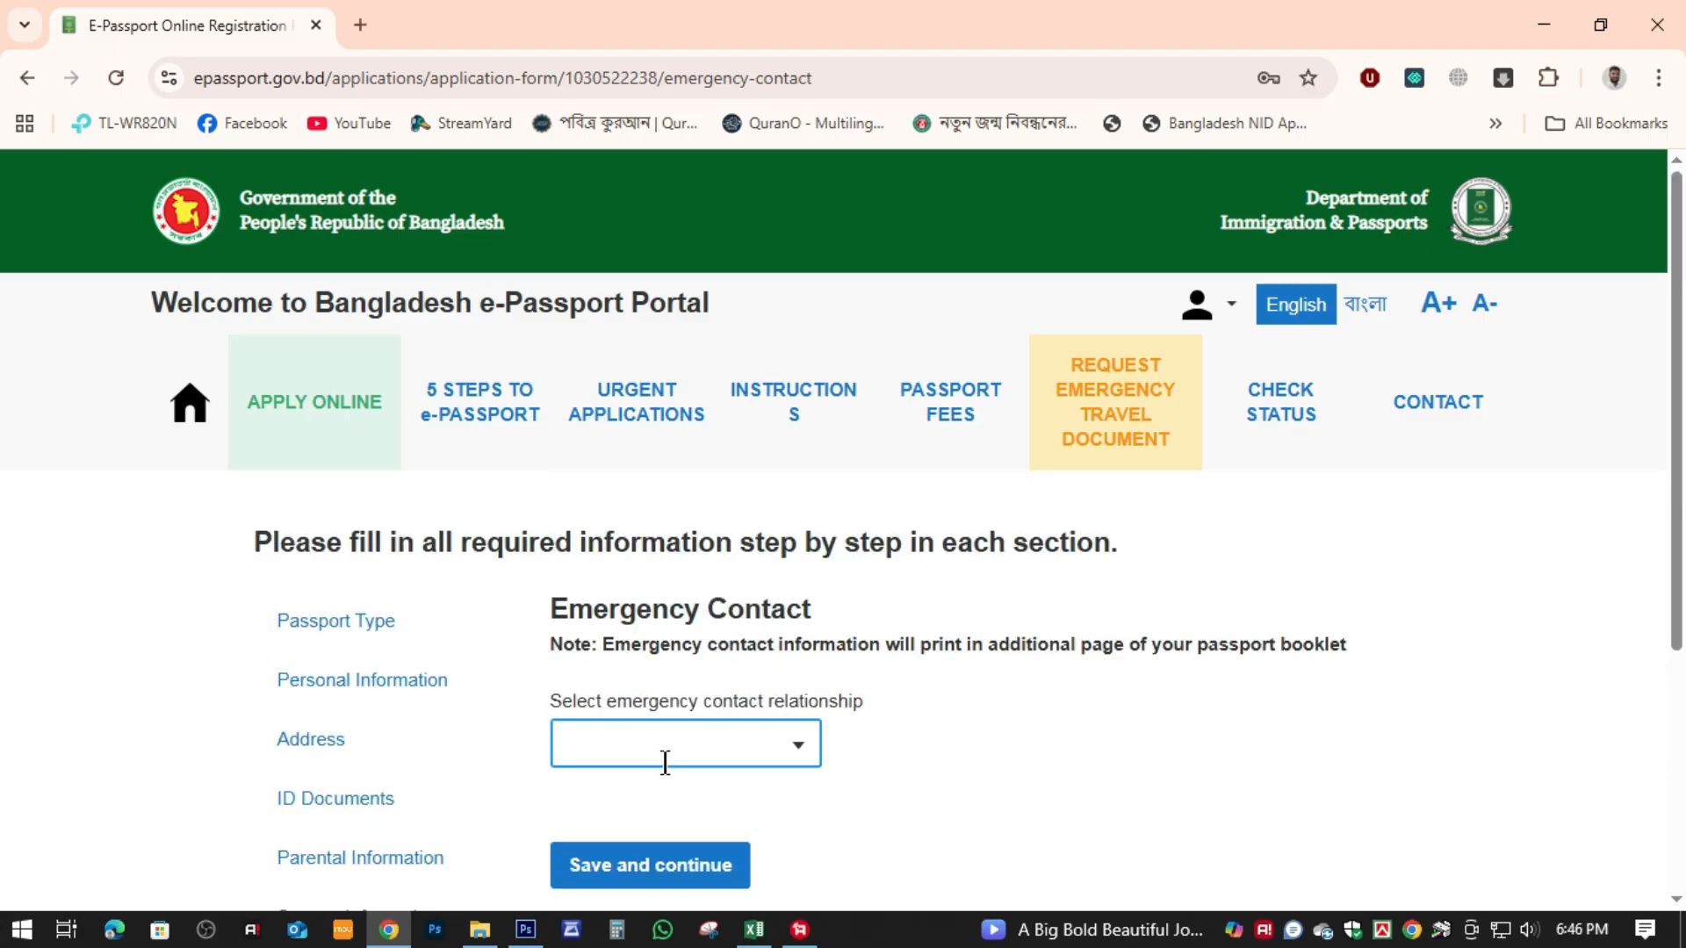
# - Set the emergency contact as FATHER, with district DHAKA and city/village 'GAZIBA'
pyautogui.click(753, 751)
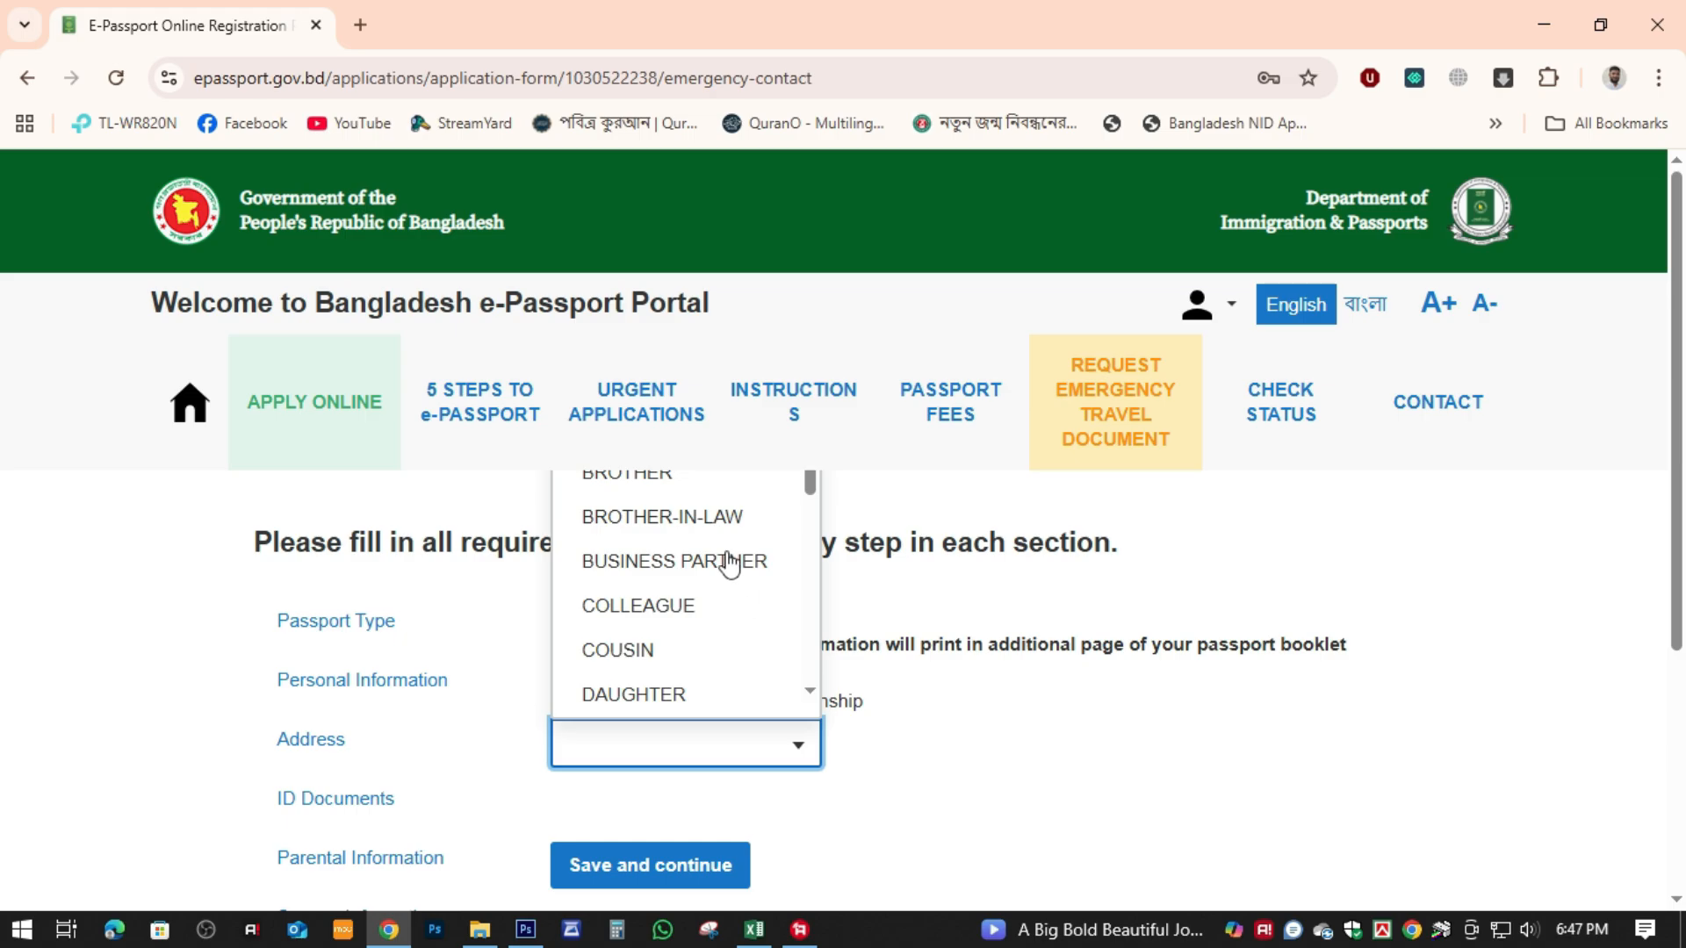
pyautogui.write('FA')
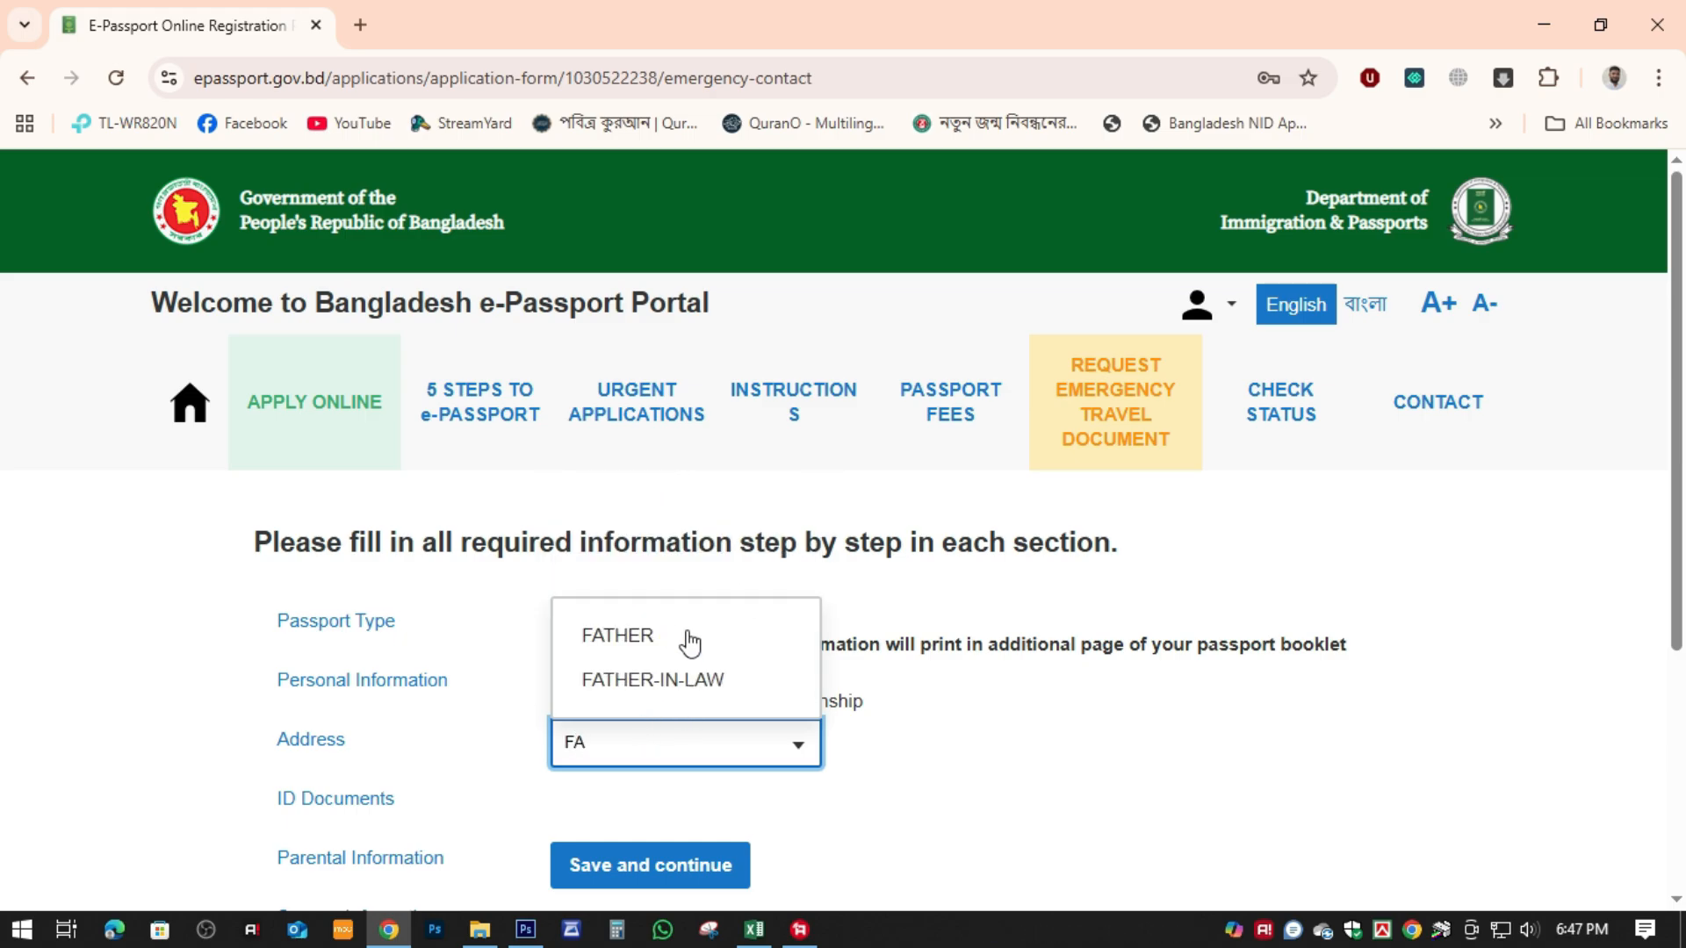
pyautogui.click(619, 636)
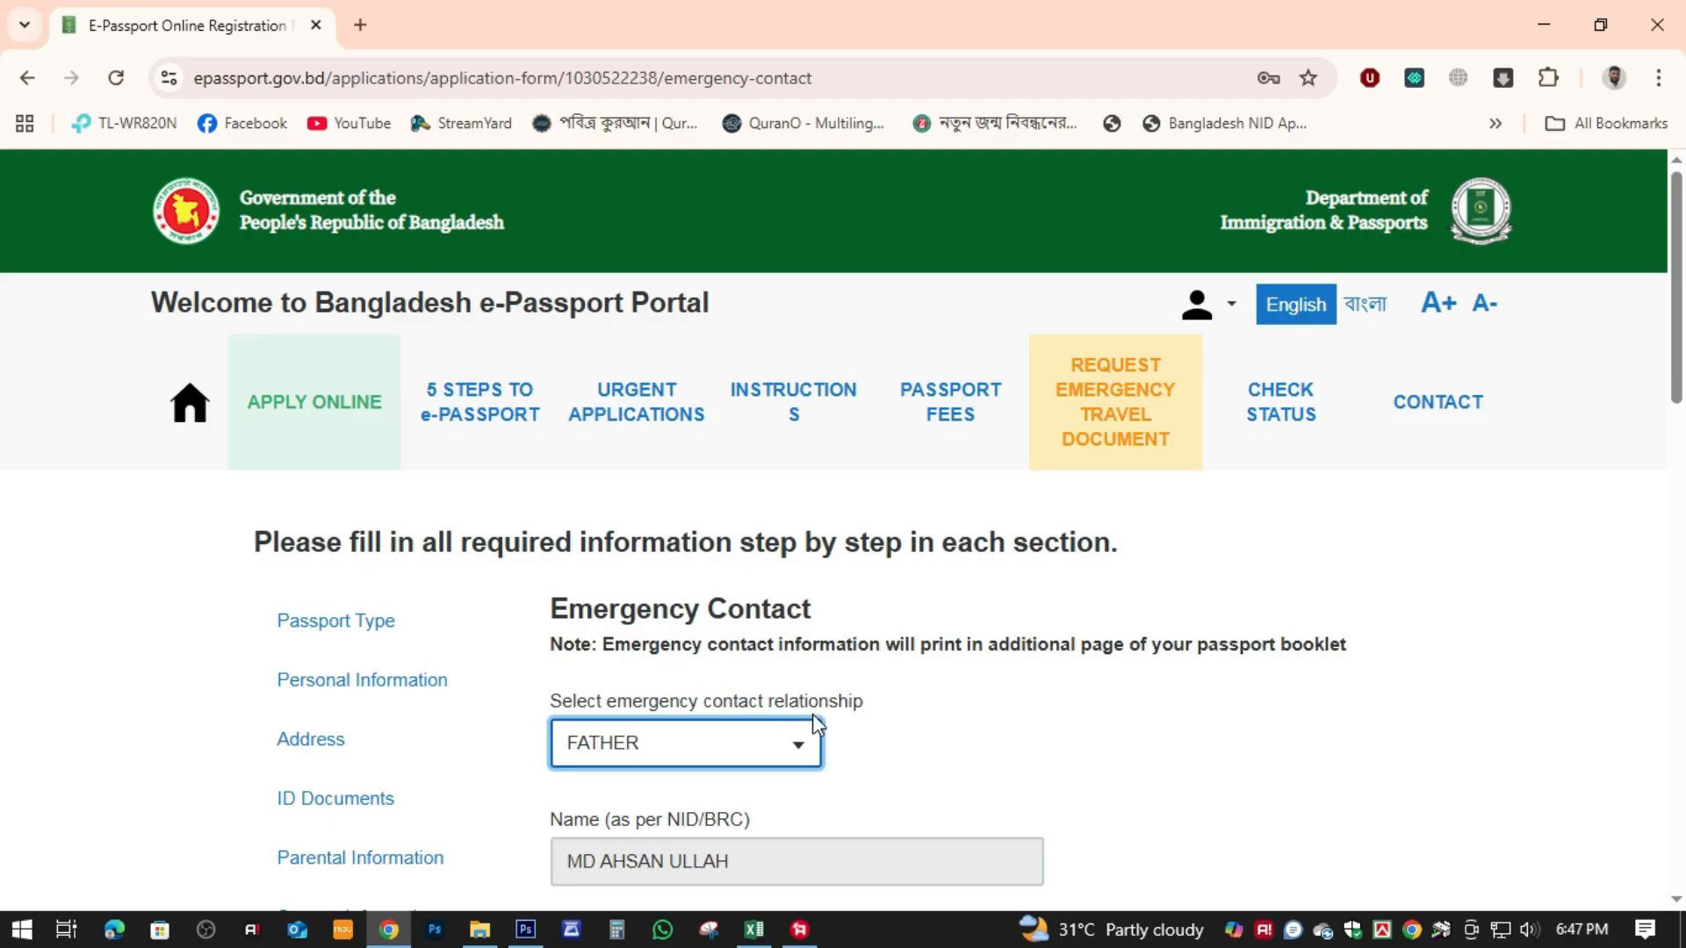
pyautogui.scroll(-3, 813, 714)
pyautogui.click(748, 852)
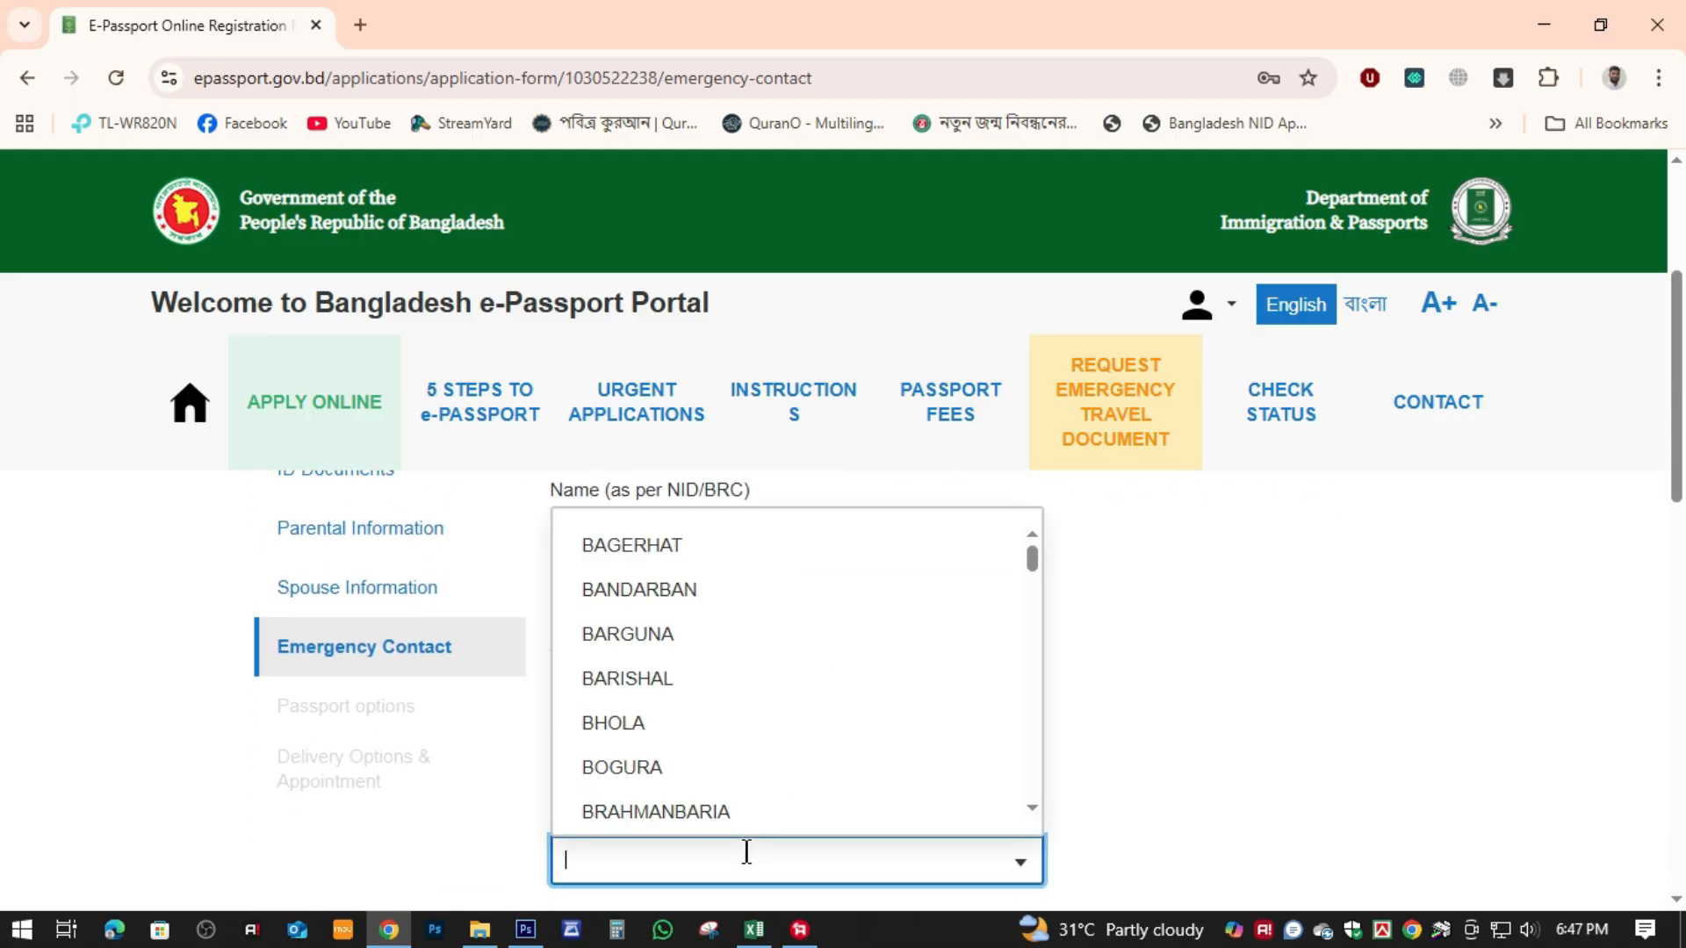
pyautogui.write('DHA')
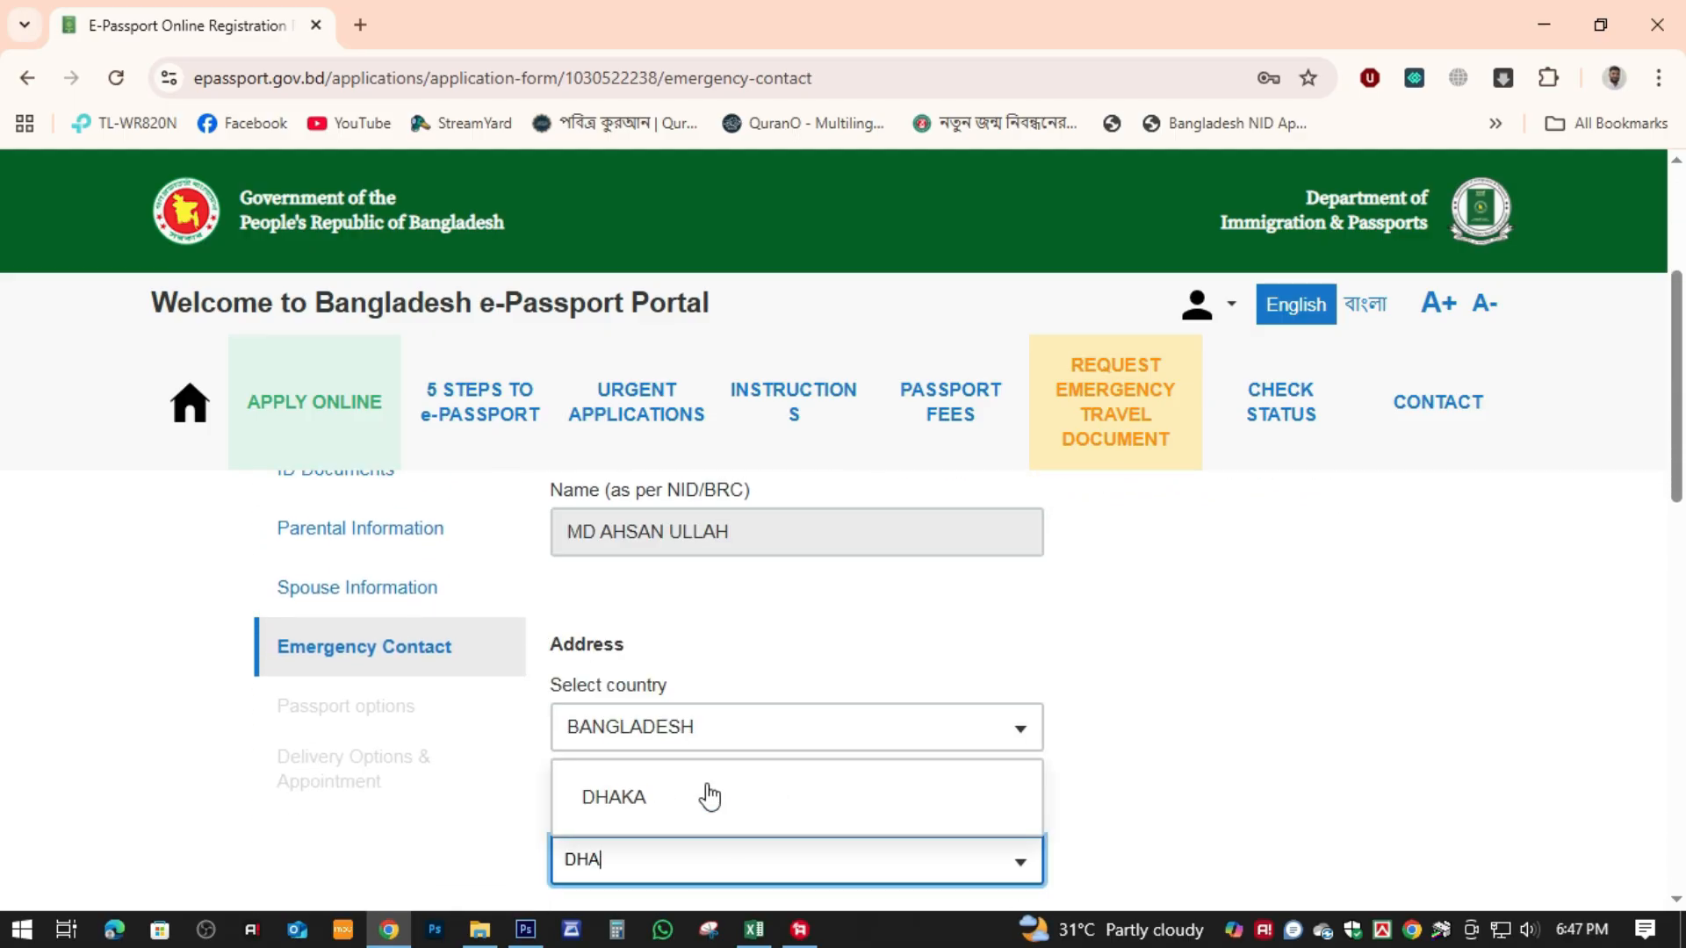
pyautogui.click(704, 793)
pyautogui.scroll(-2, 708, 794)
pyautogui.click(704, 821)
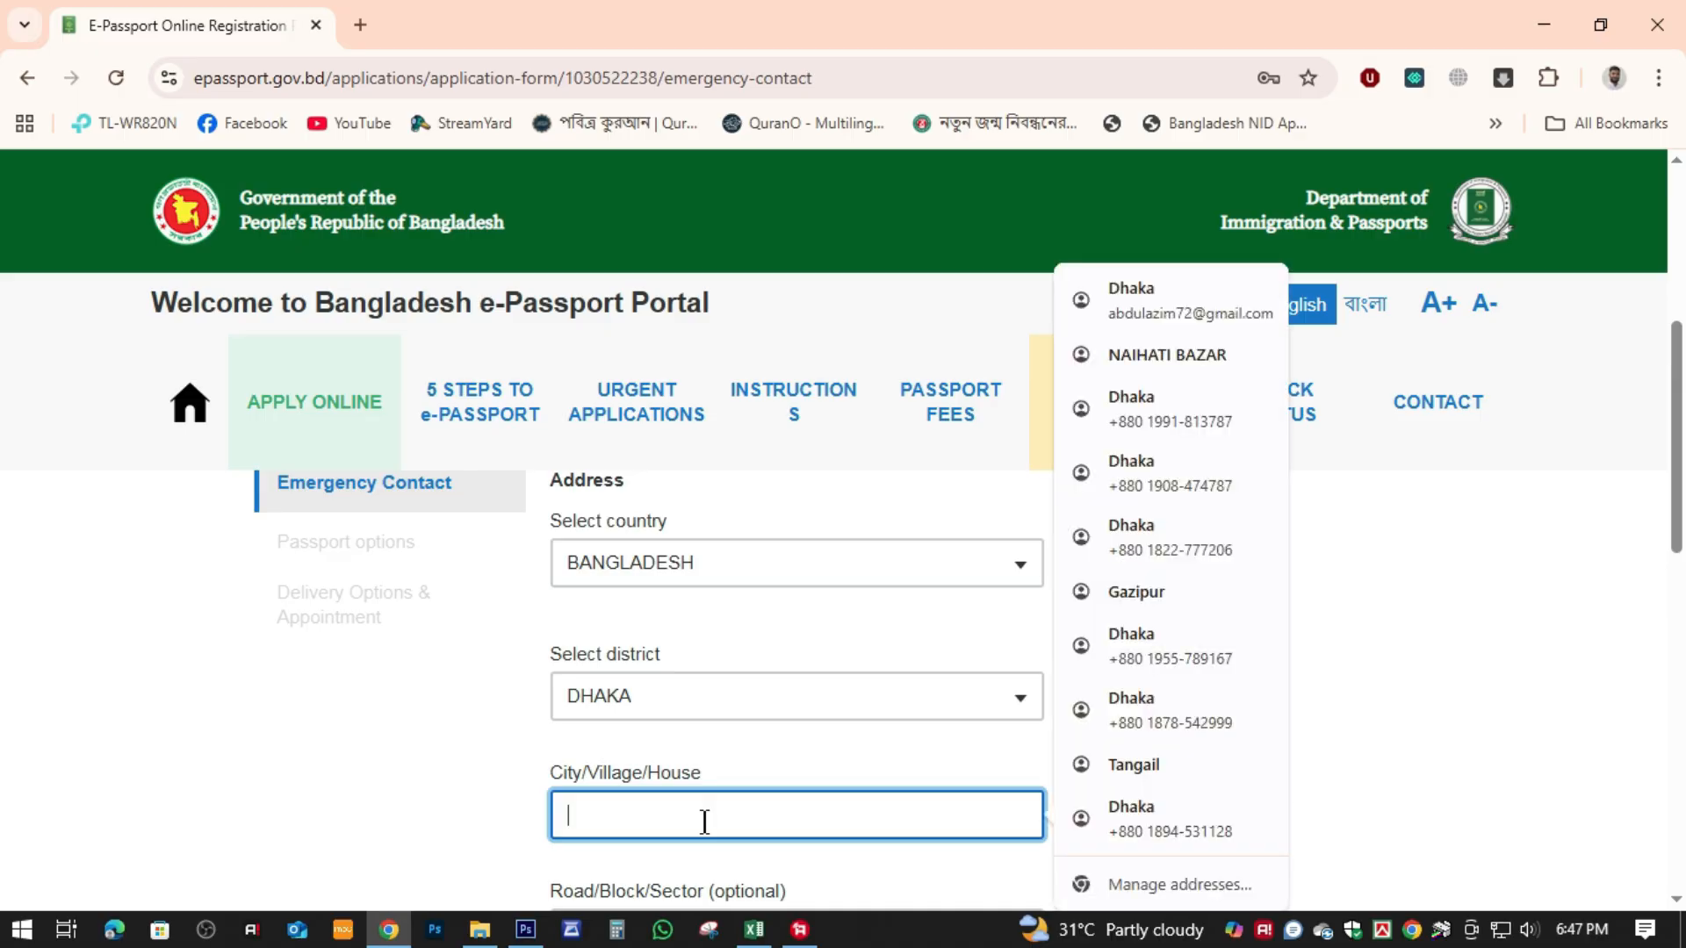
pyautogui.write('GAZIBA')
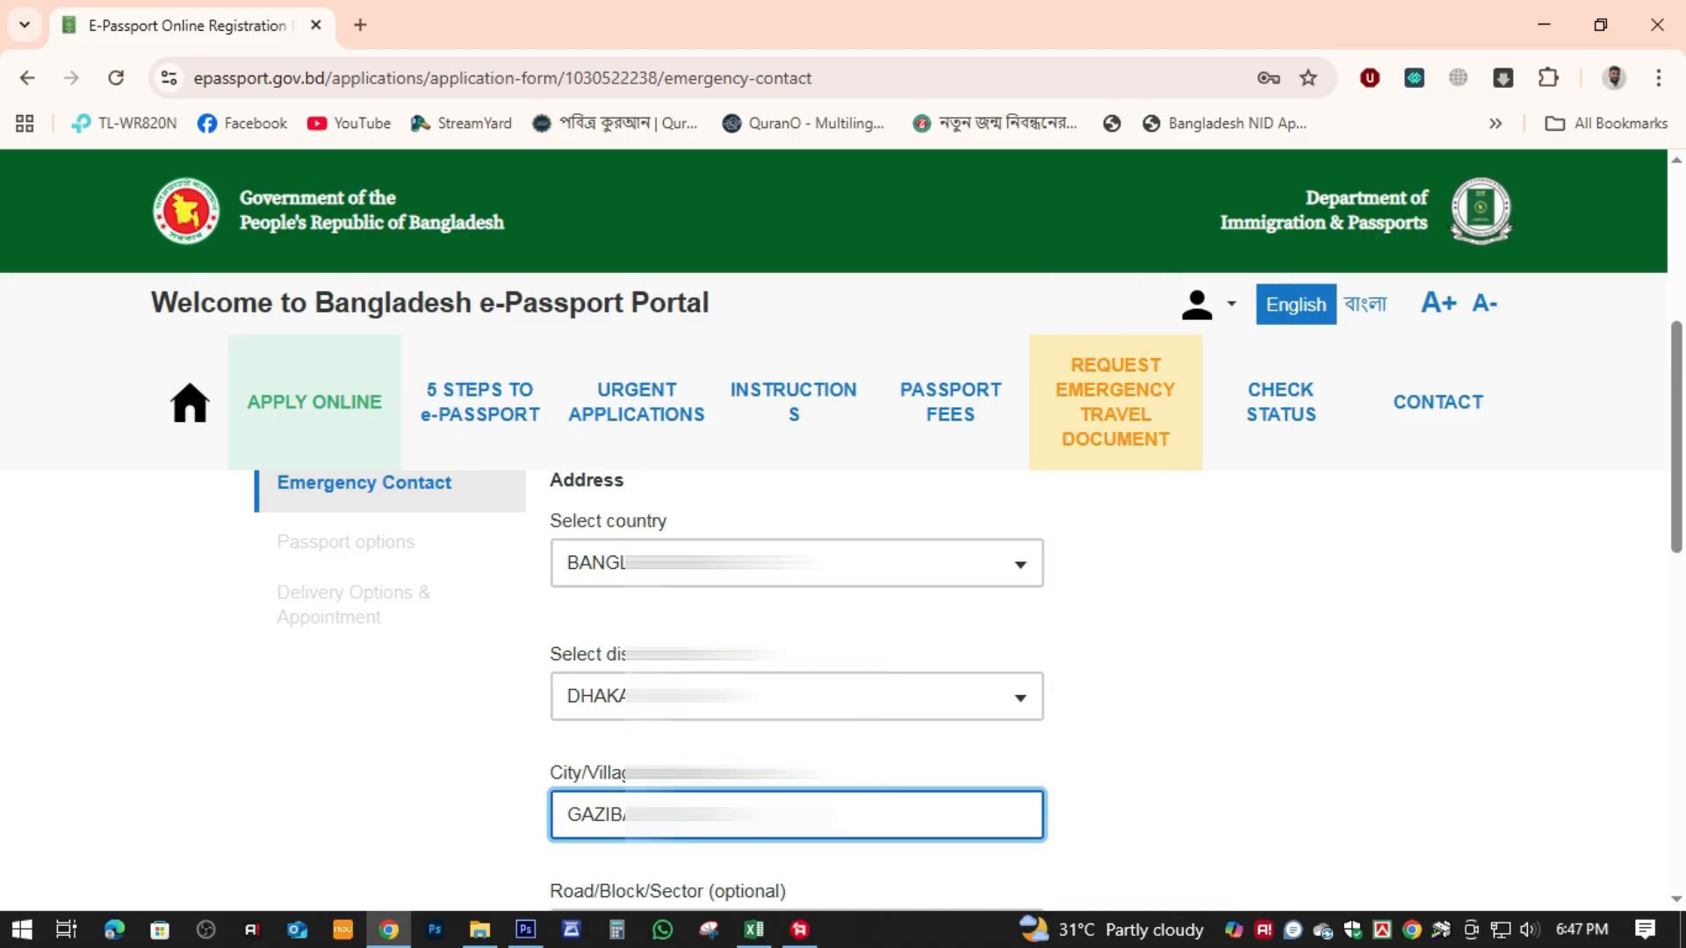
# - Pick the post office matching 'NOIHA' and the police station matching 'ASH'
pyautogui.scroll(-2, 797, 685)
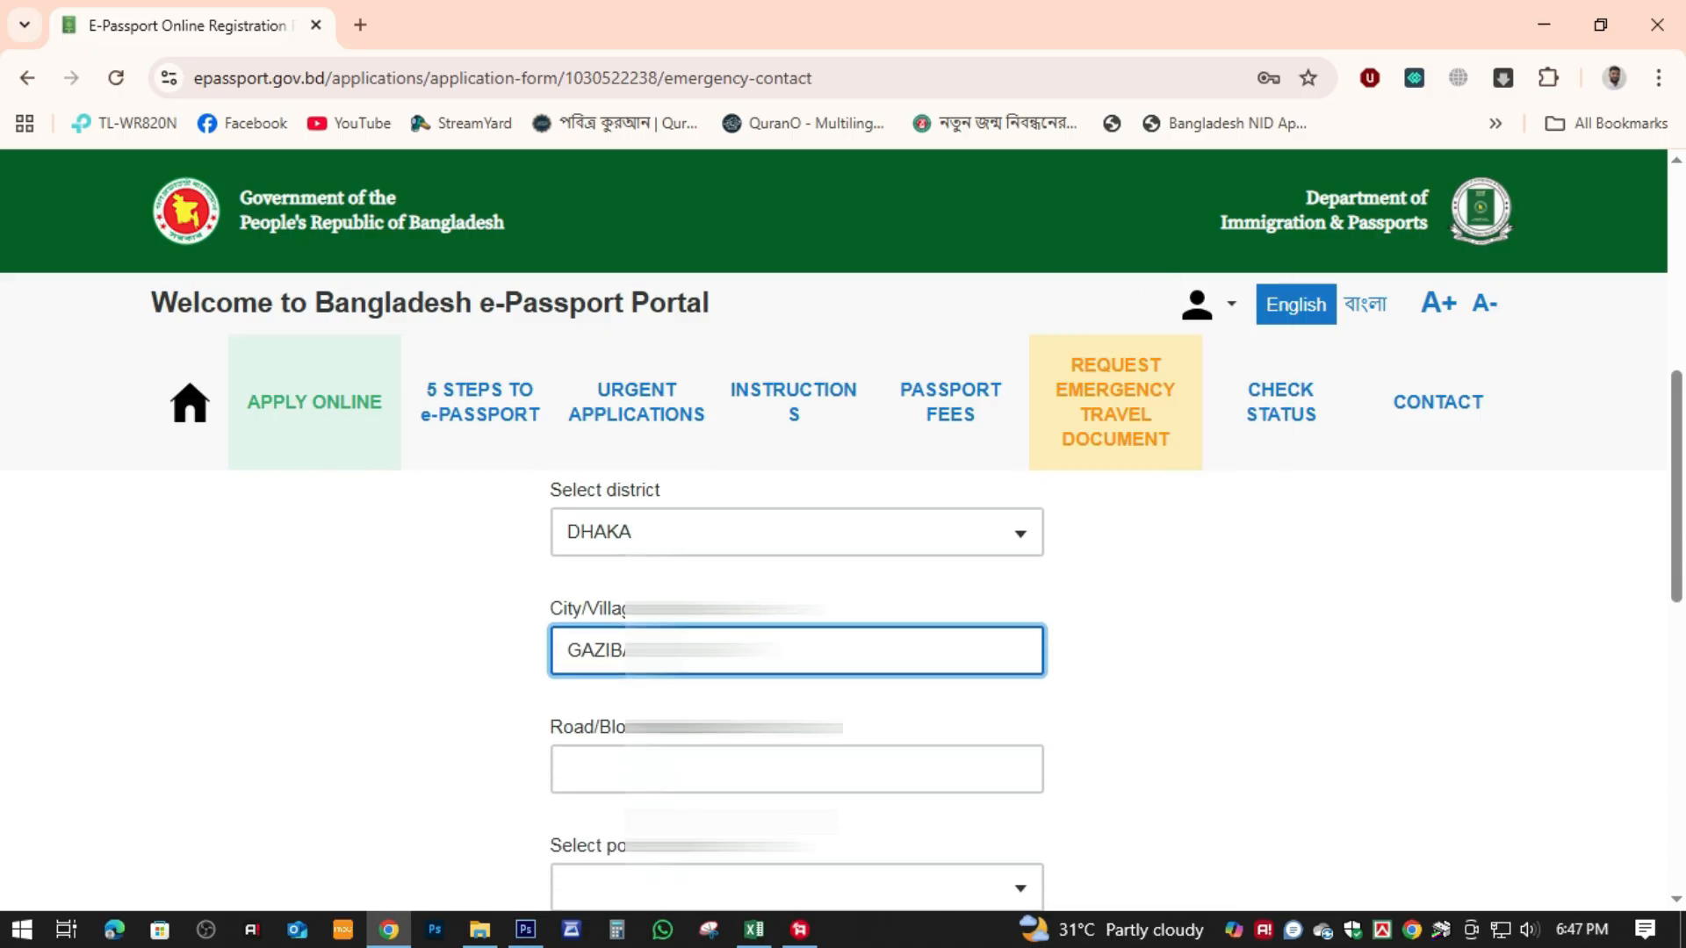
pyautogui.scroll(-2, 796, 703)
pyautogui.click(796, 723)
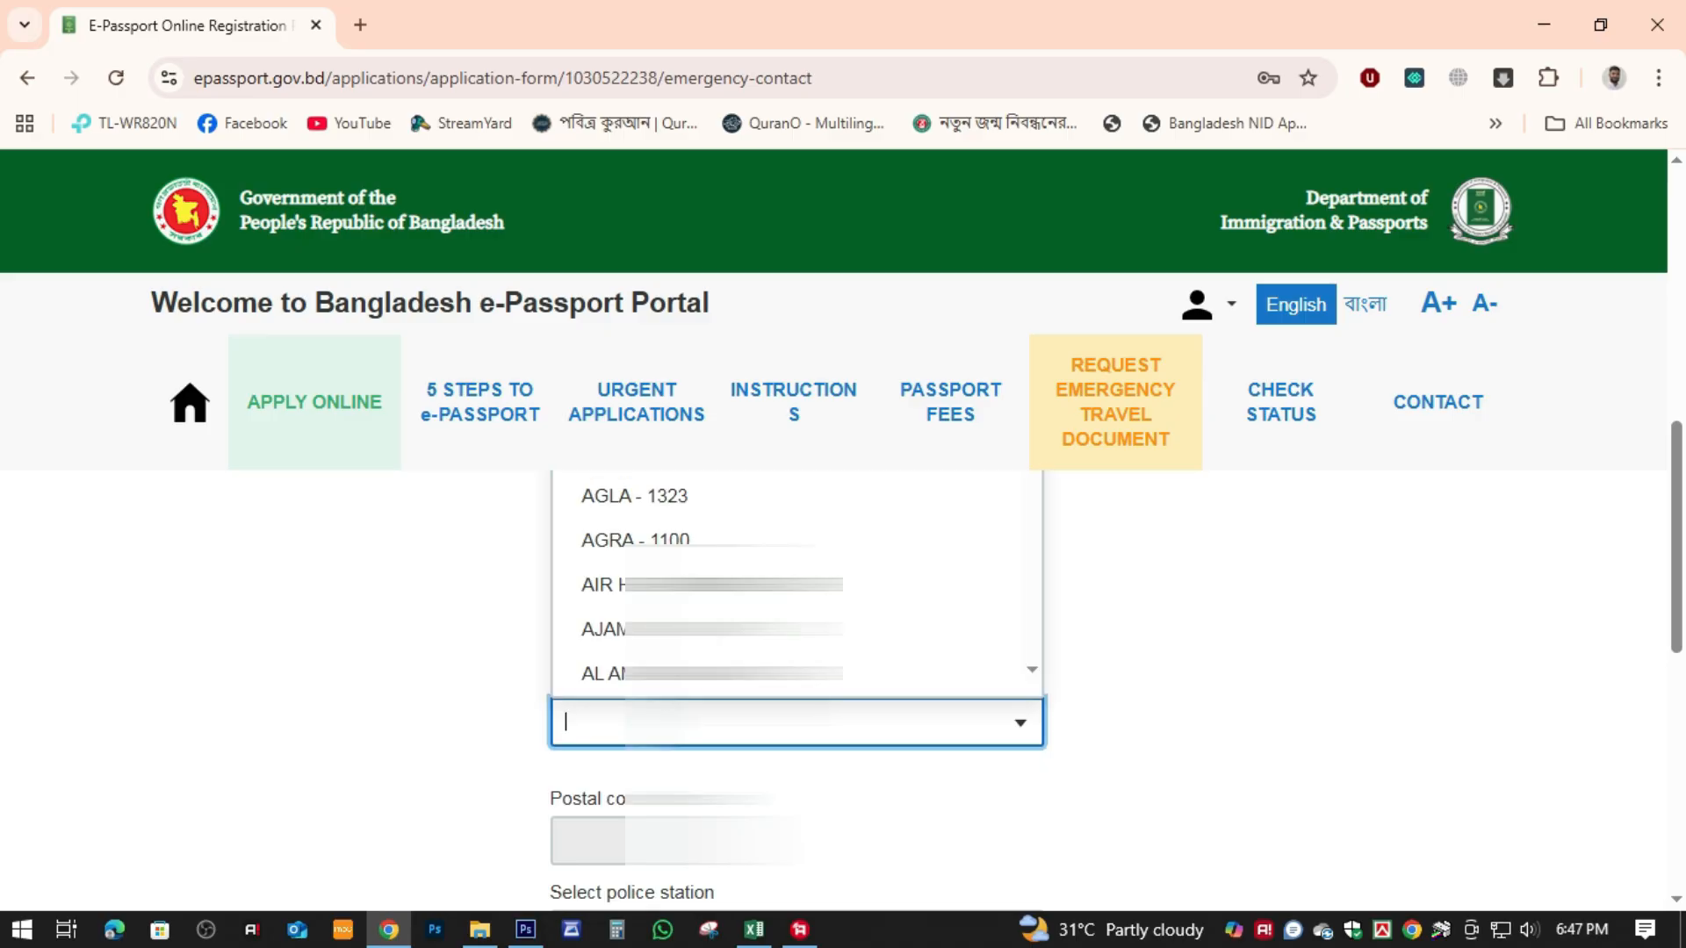
pyautogui.write('NOIHA')
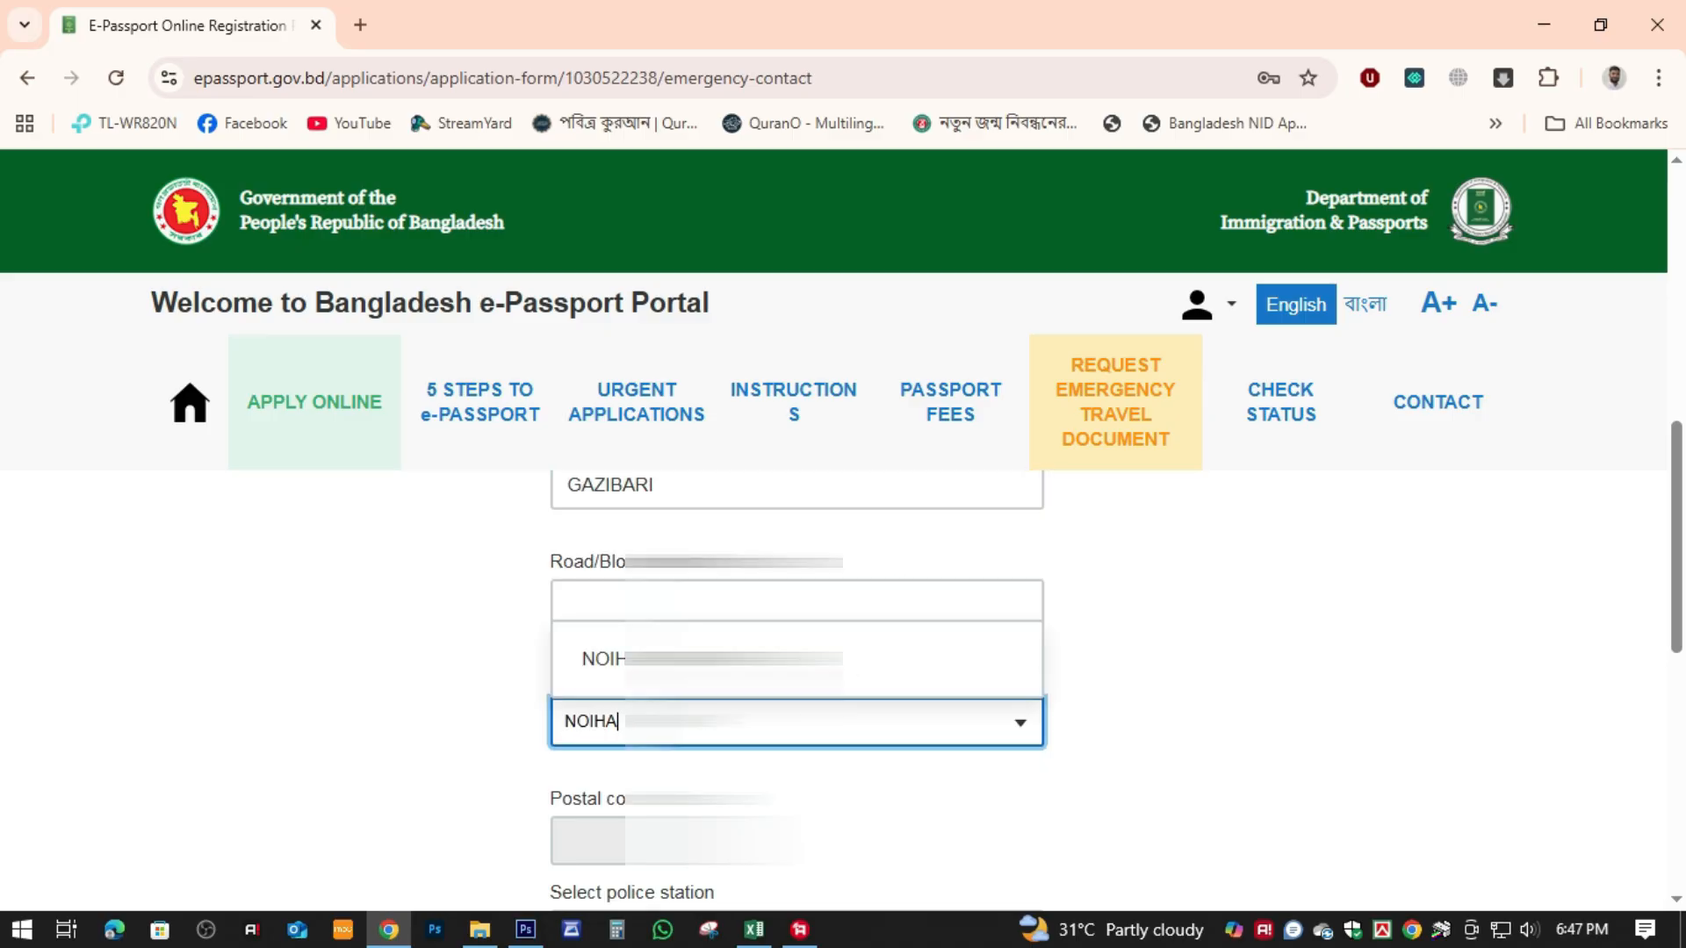
pyautogui.press('Return')
pyautogui.scroll(-2, 797, 658)
pyautogui.press('Tab')
pyautogui.write('A')
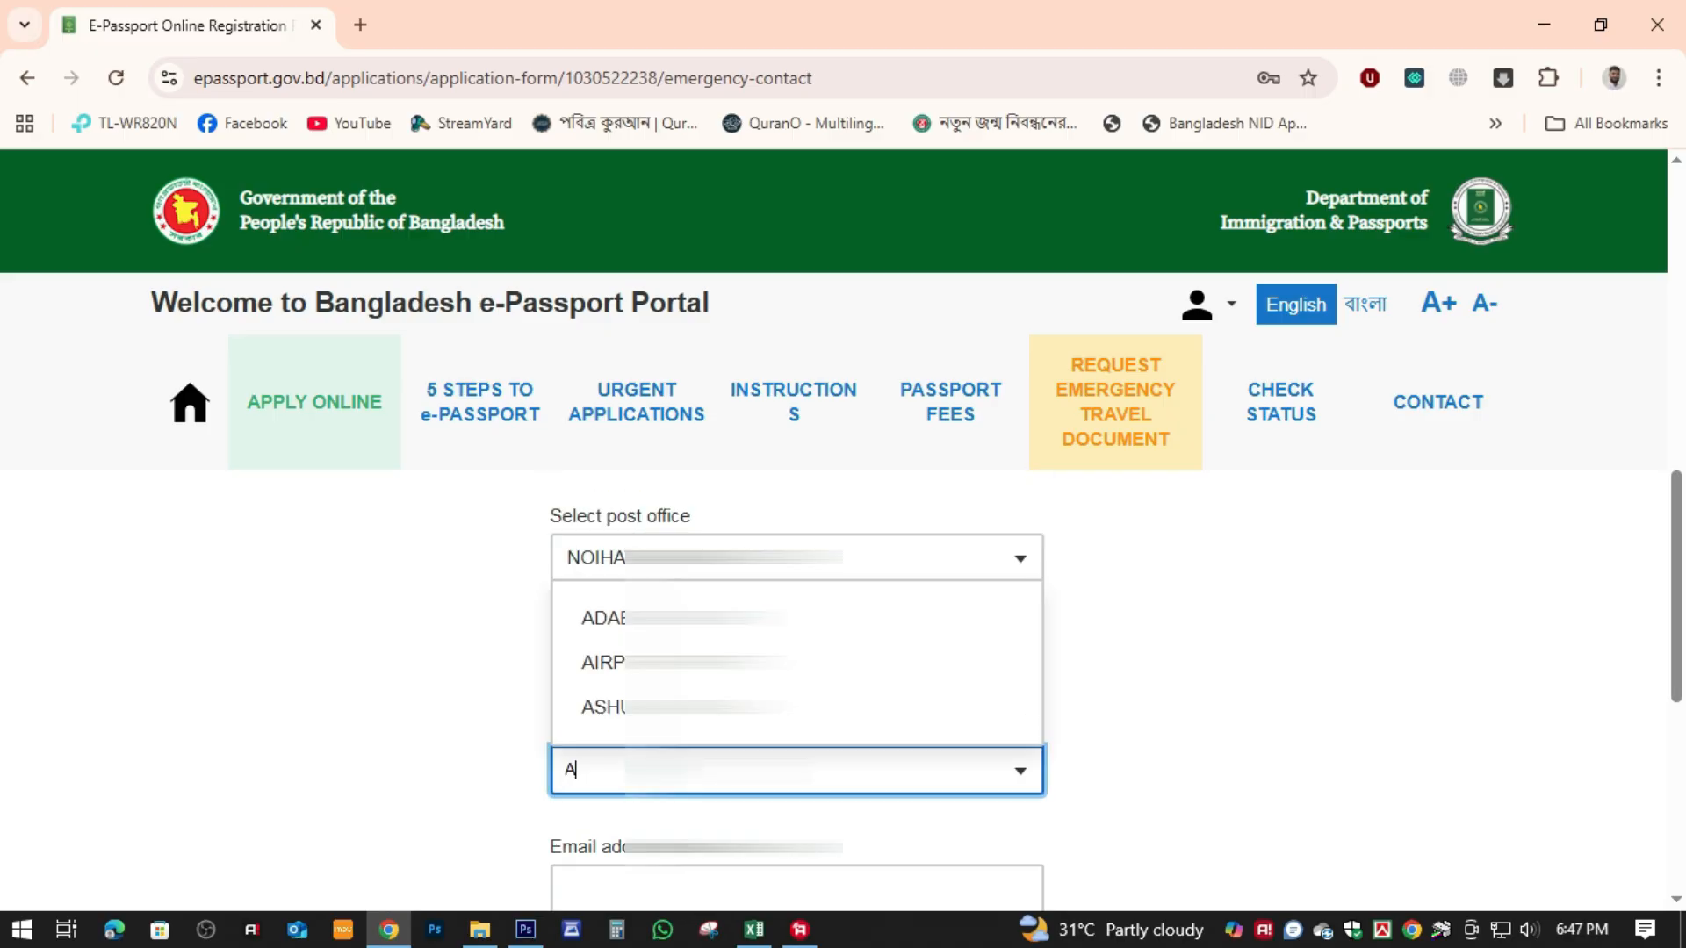
pyautogui.write('SH')
pyautogui.press('Return')
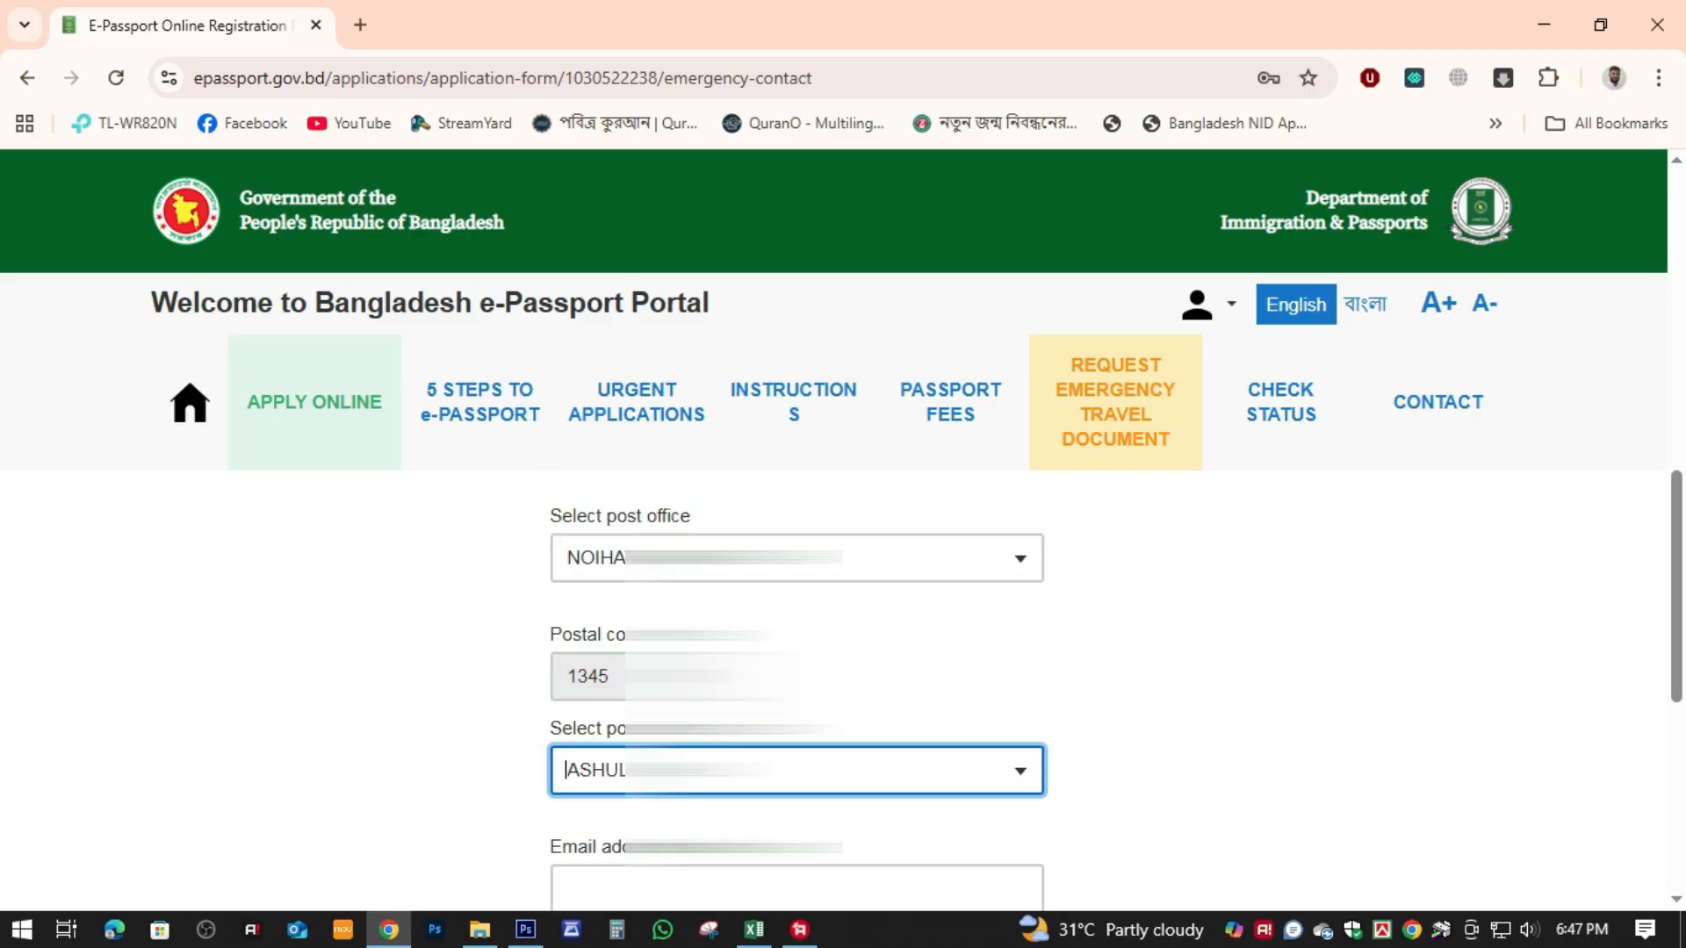
# - Enter the emergency contact's BANGLADESH +880 number and save the contact details
pyautogui.scroll(-4, 796, 659)
pyautogui.click(797, 825)
pyautogui.scroll(-2, 797, 693)
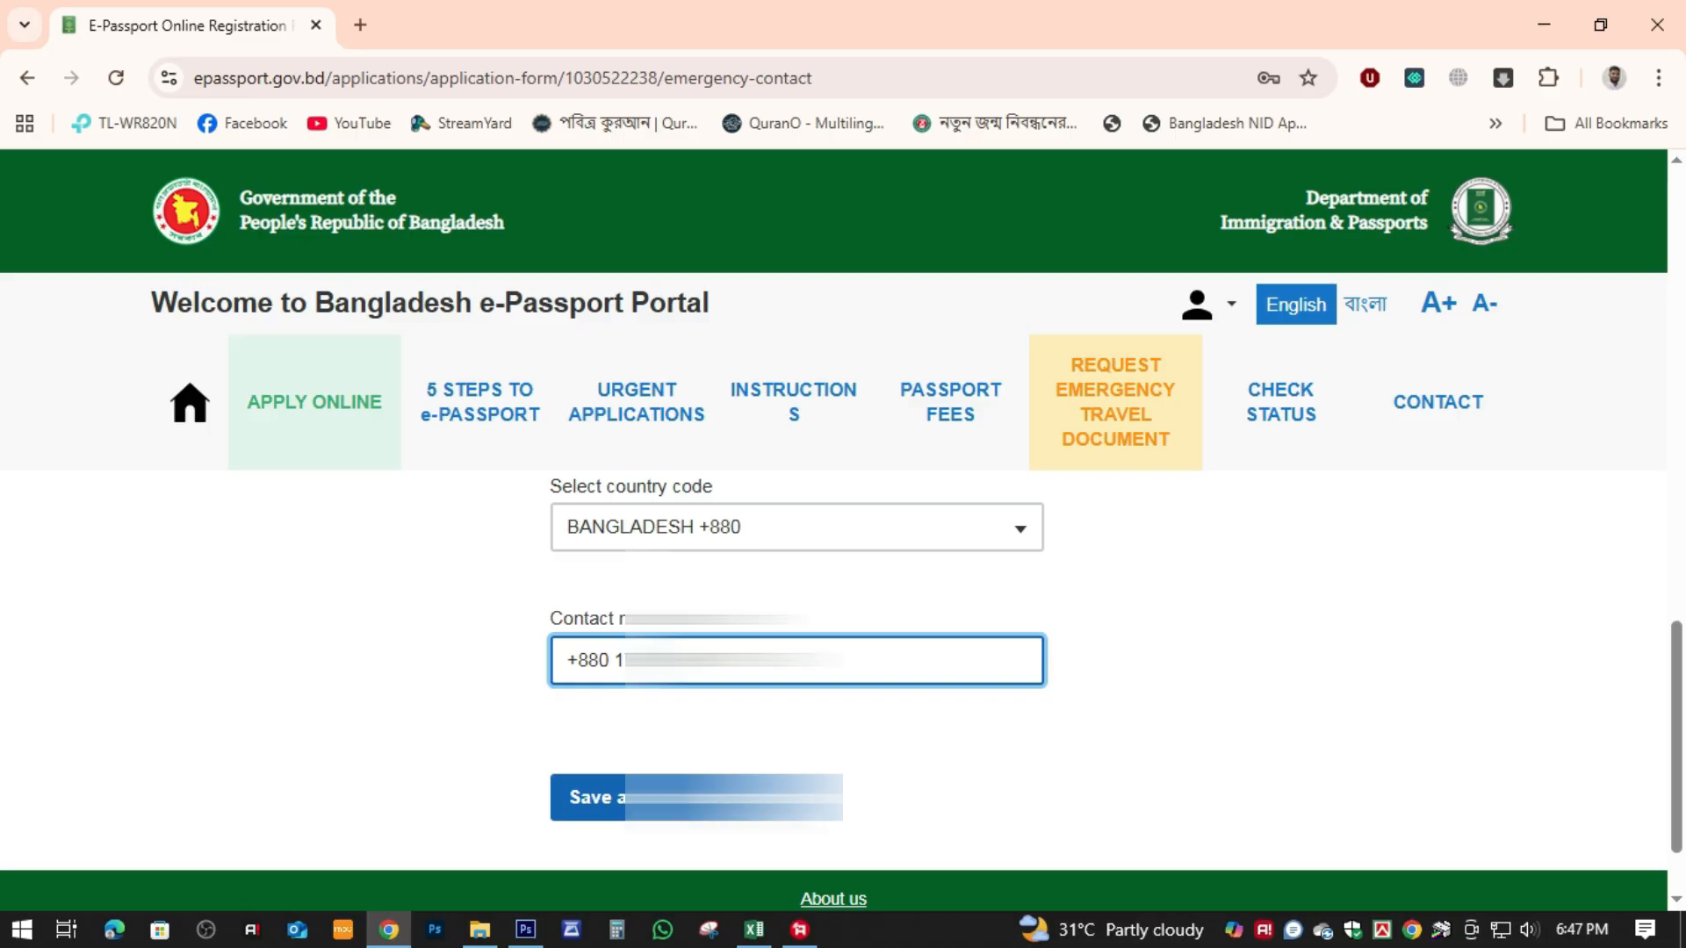
pyautogui.press('Tab')
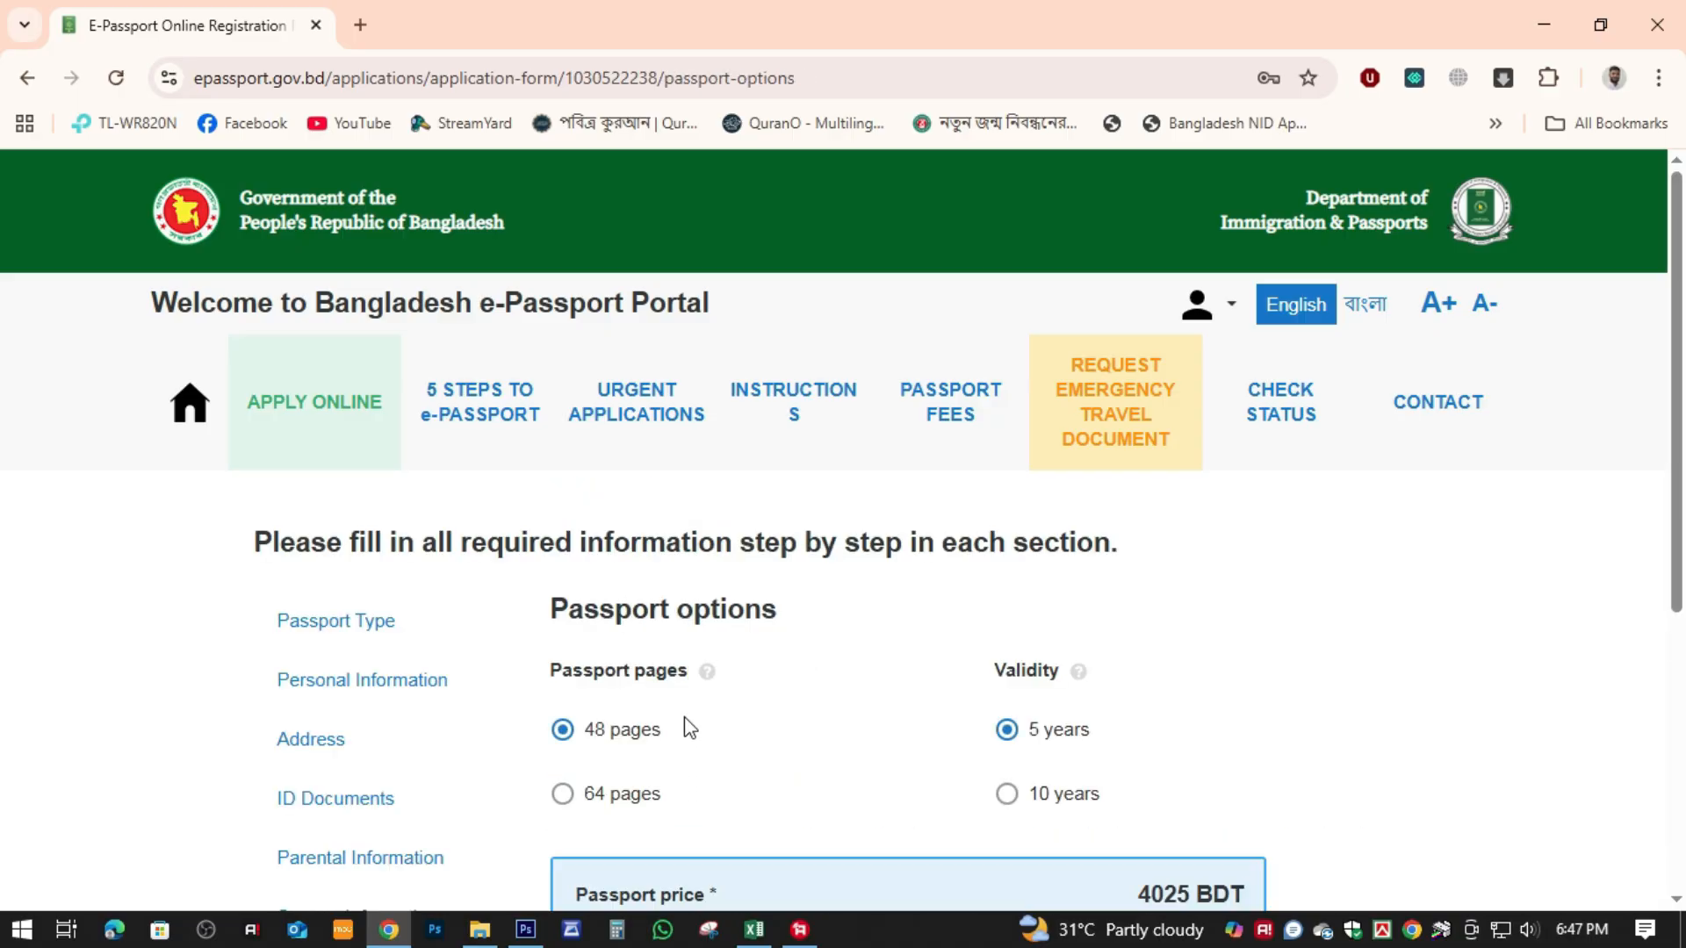
# - Choose 10 years validity for the 48-page passport, raising the price to 5750 BDT
pyautogui.scroll(-2, 518, 584)
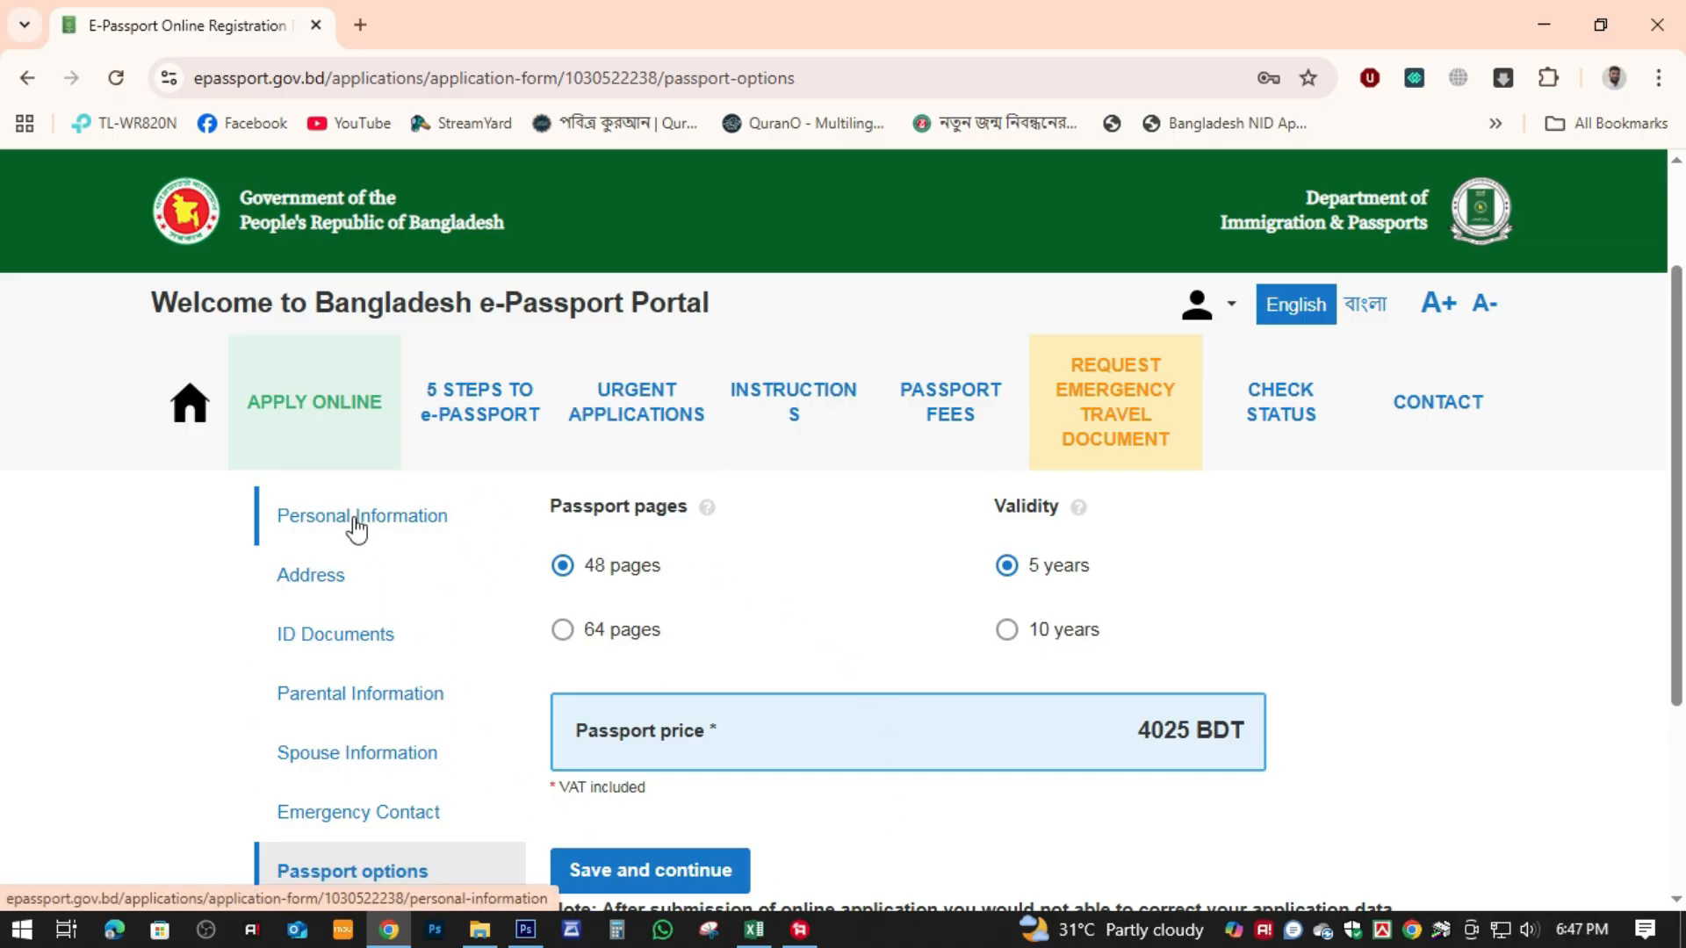
pyautogui.click(1008, 634)
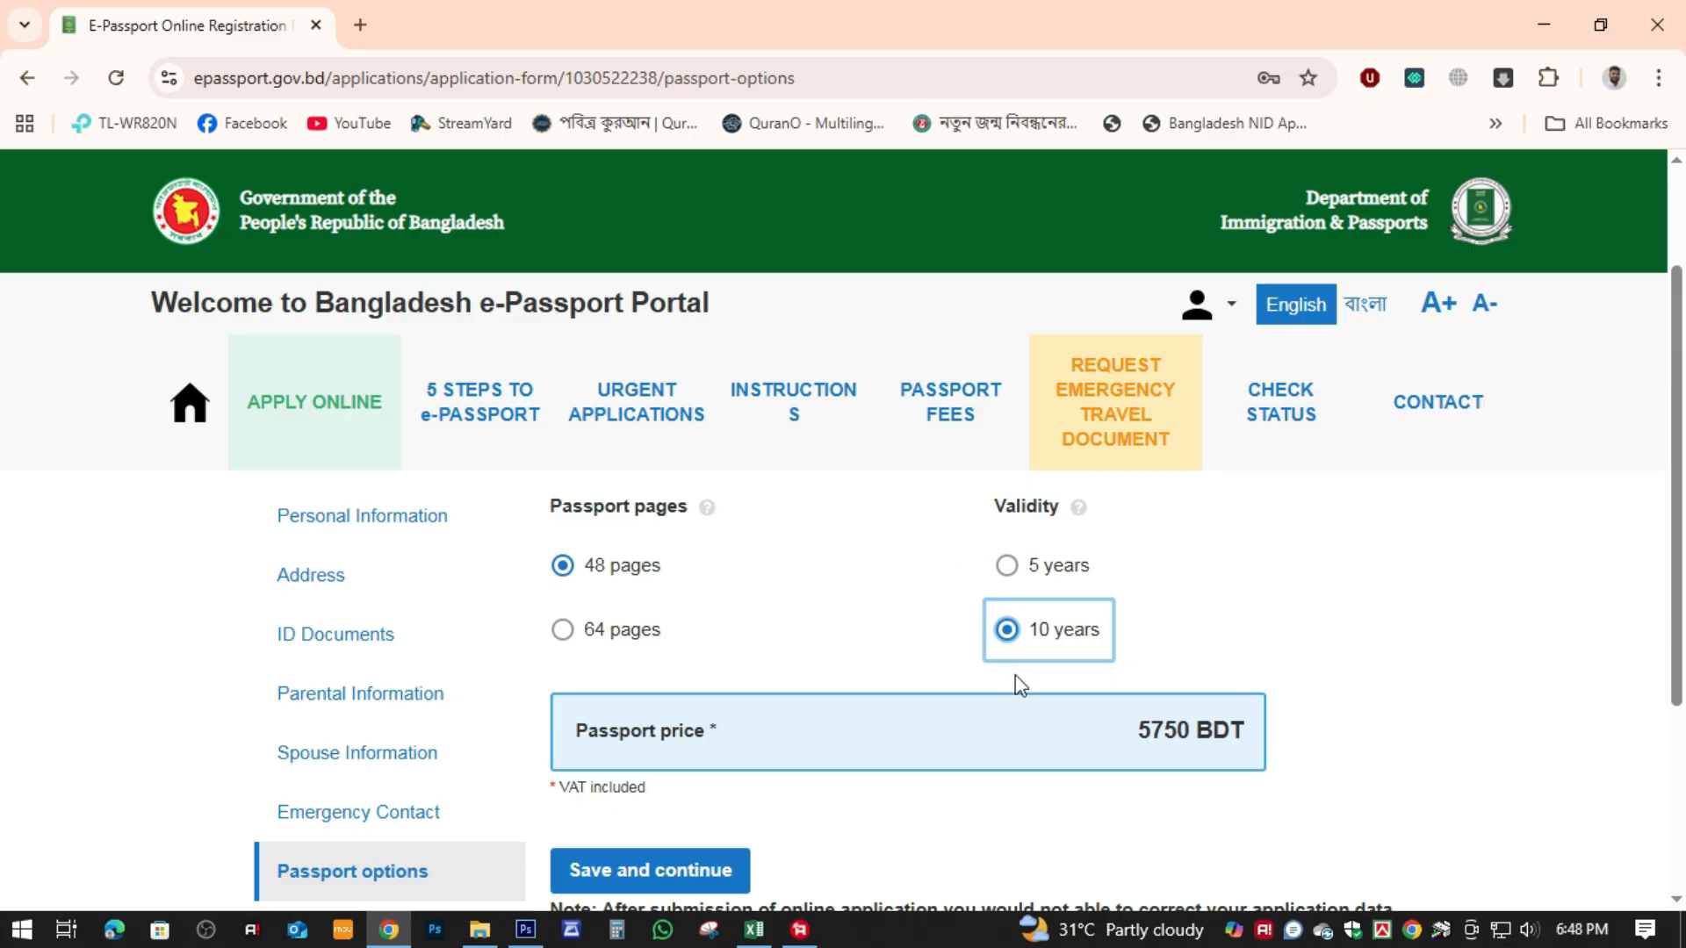
pyautogui.scroll(-2, 1019, 685)
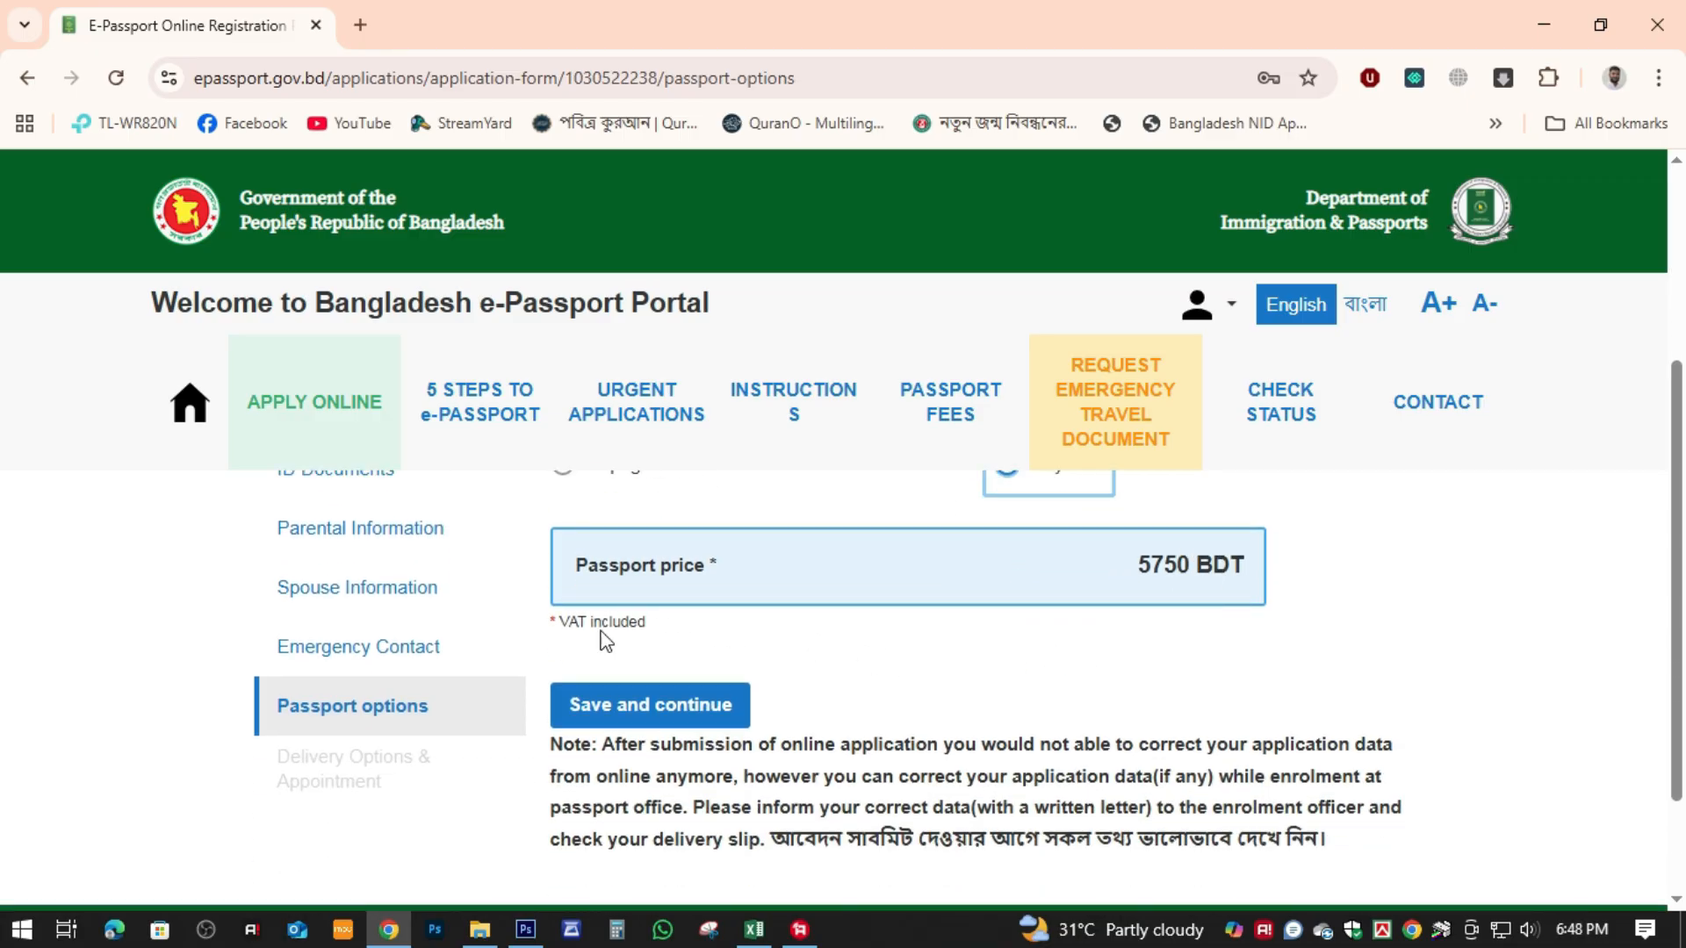
# - Save the passport options and keep Regular delivery selected
pyautogui.click(688, 711)
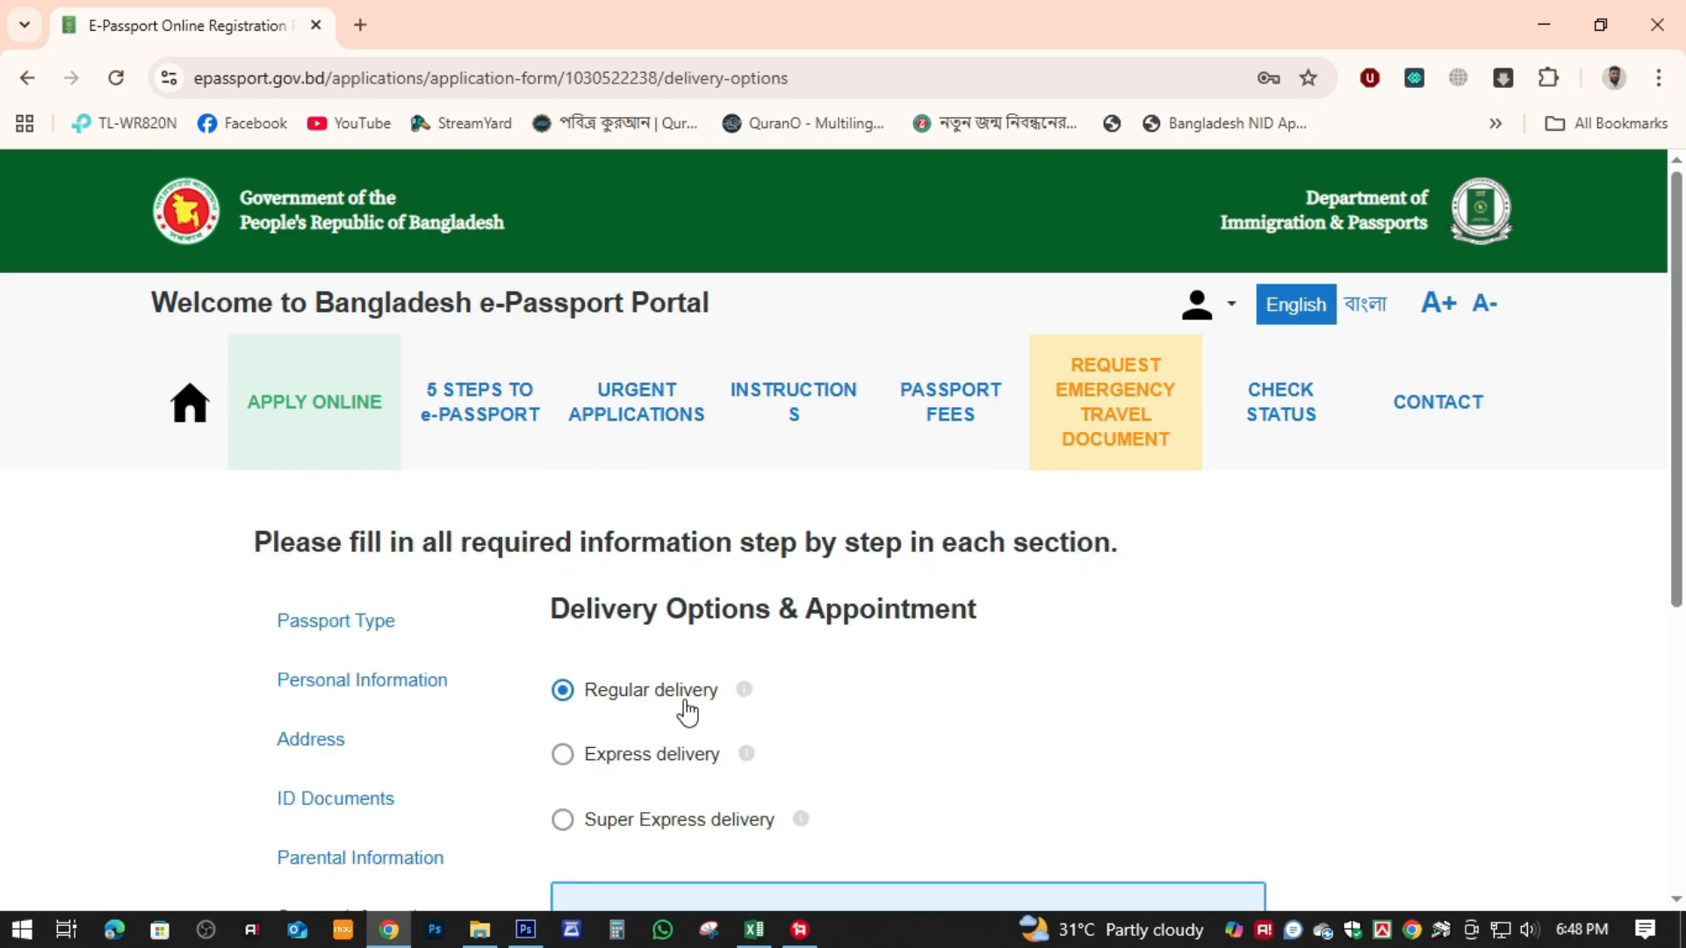
pyautogui.scroll(-2, 897, 685)
pyautogui.scroll(-2, 915, 685)
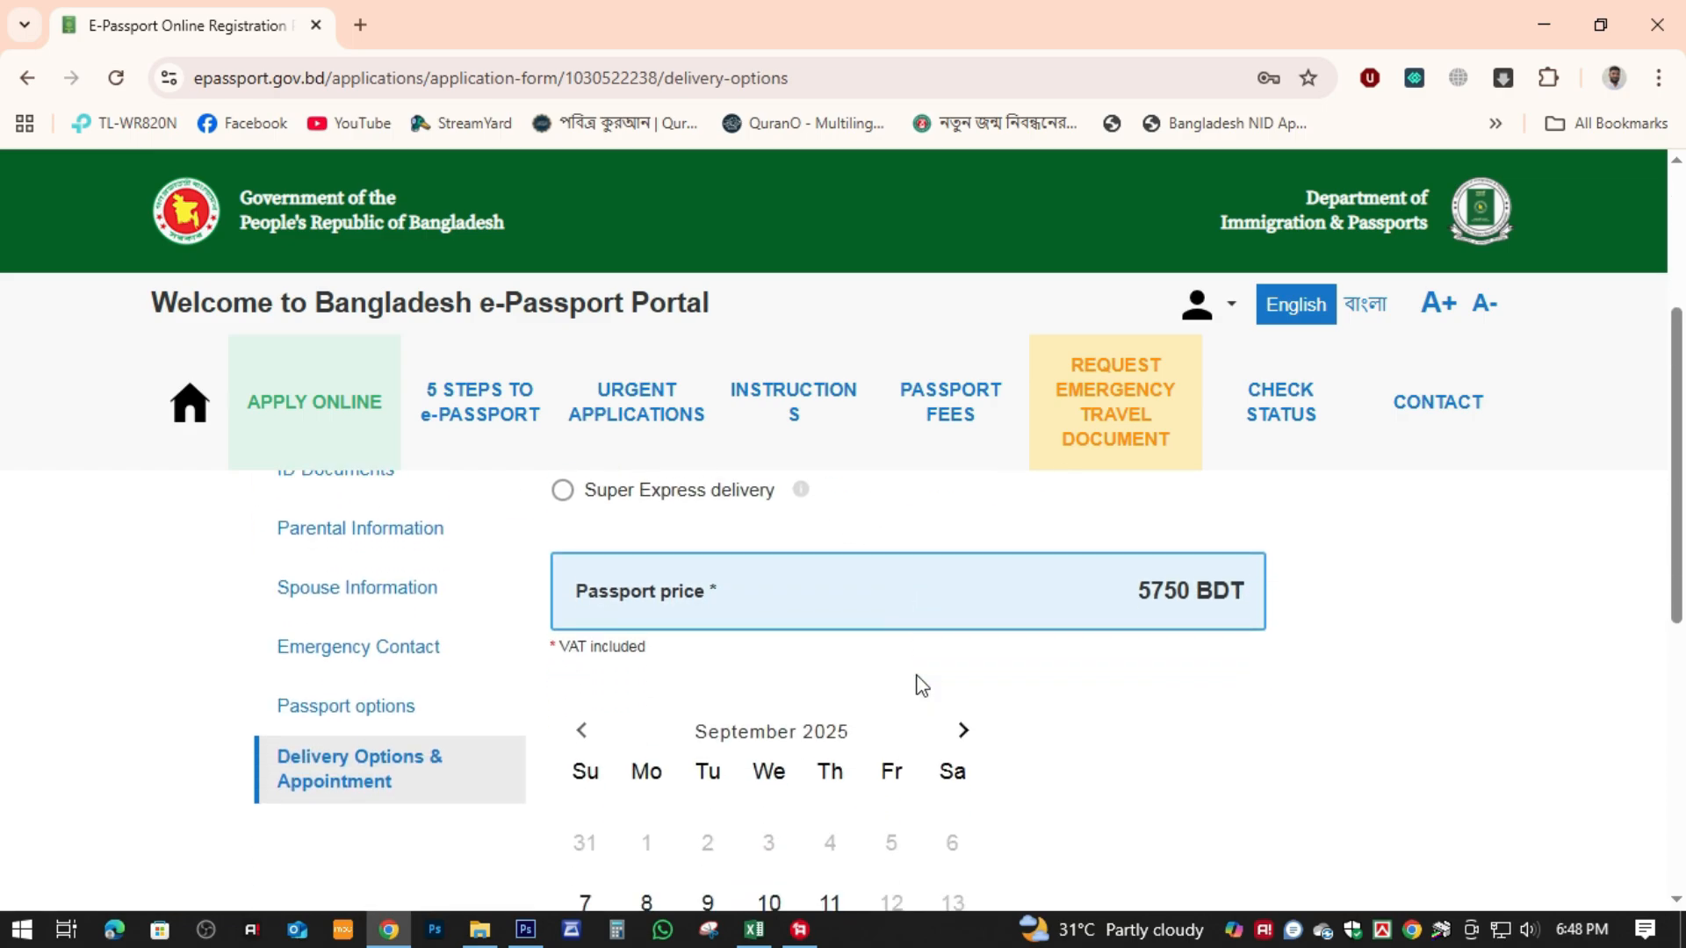
pyautogui.scroll(-2, 918, 686)
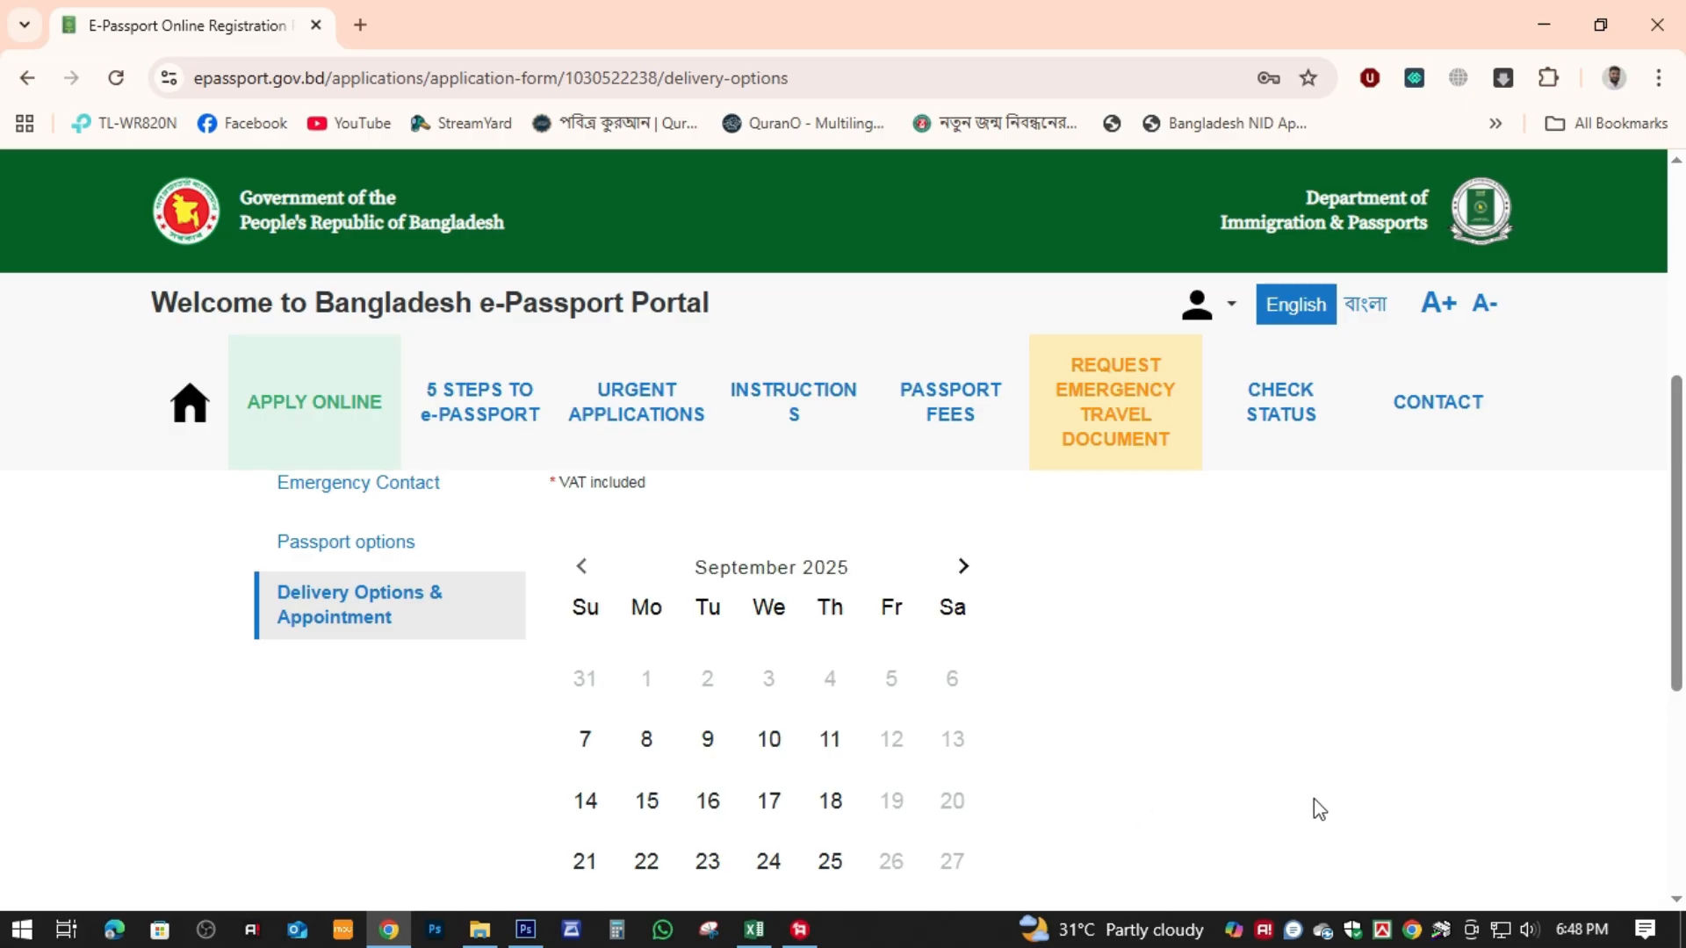
pyautogui.scroll(4, 1313, 809)
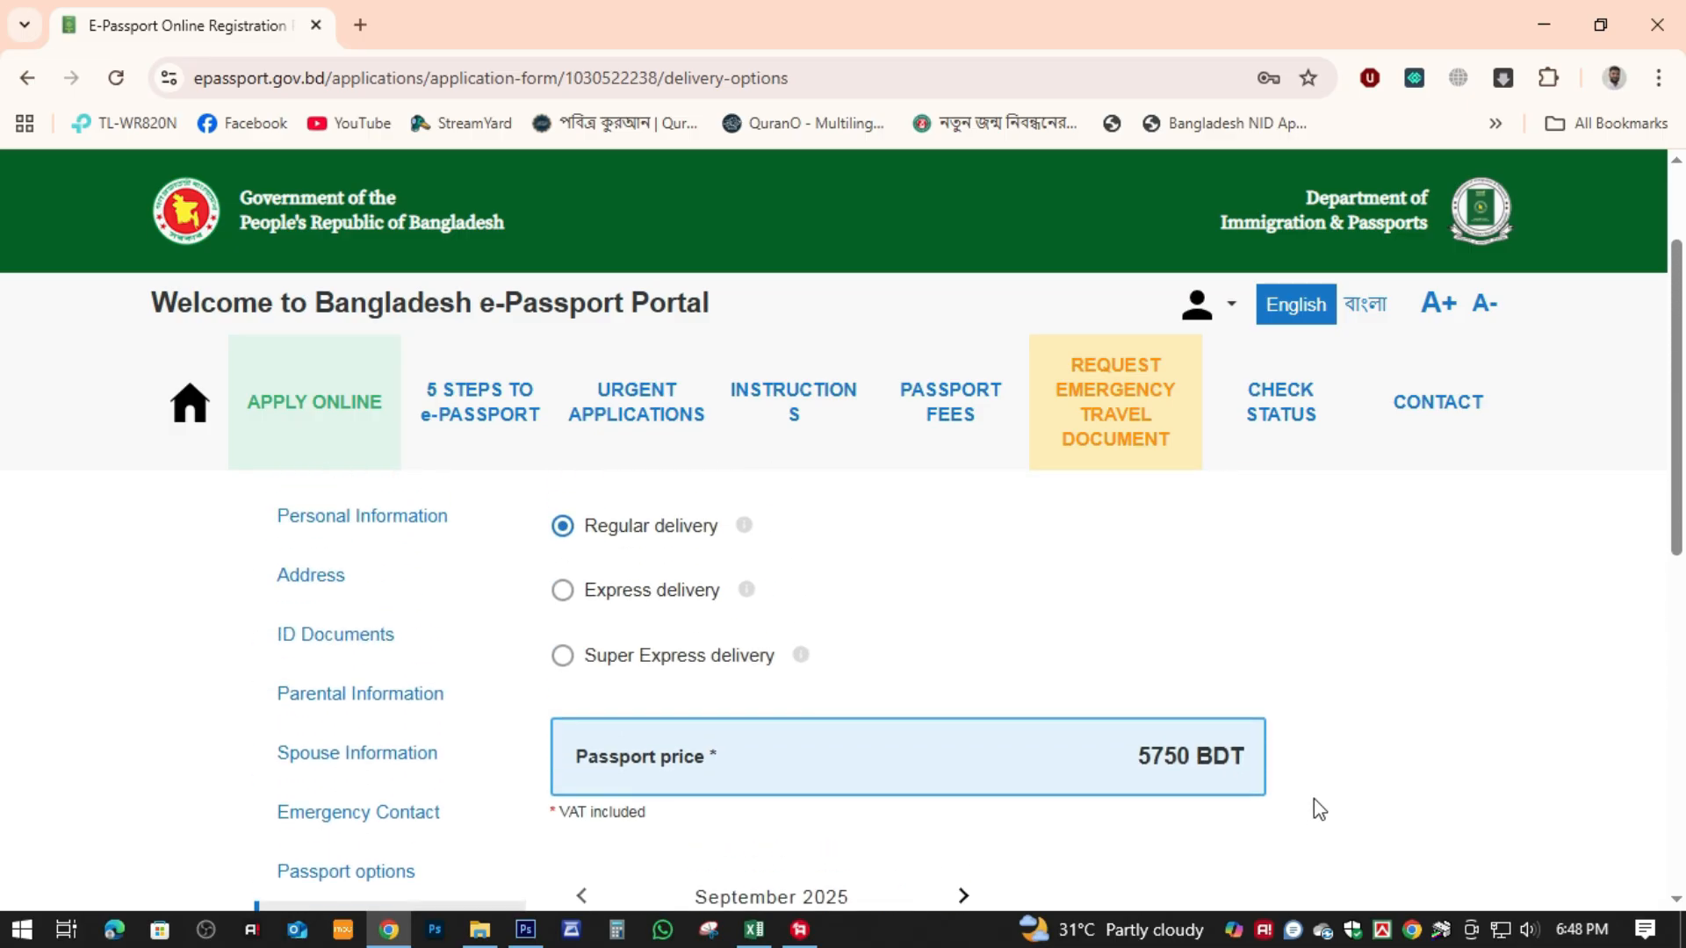
pyautogui.scroll(-4, 1313, 796)
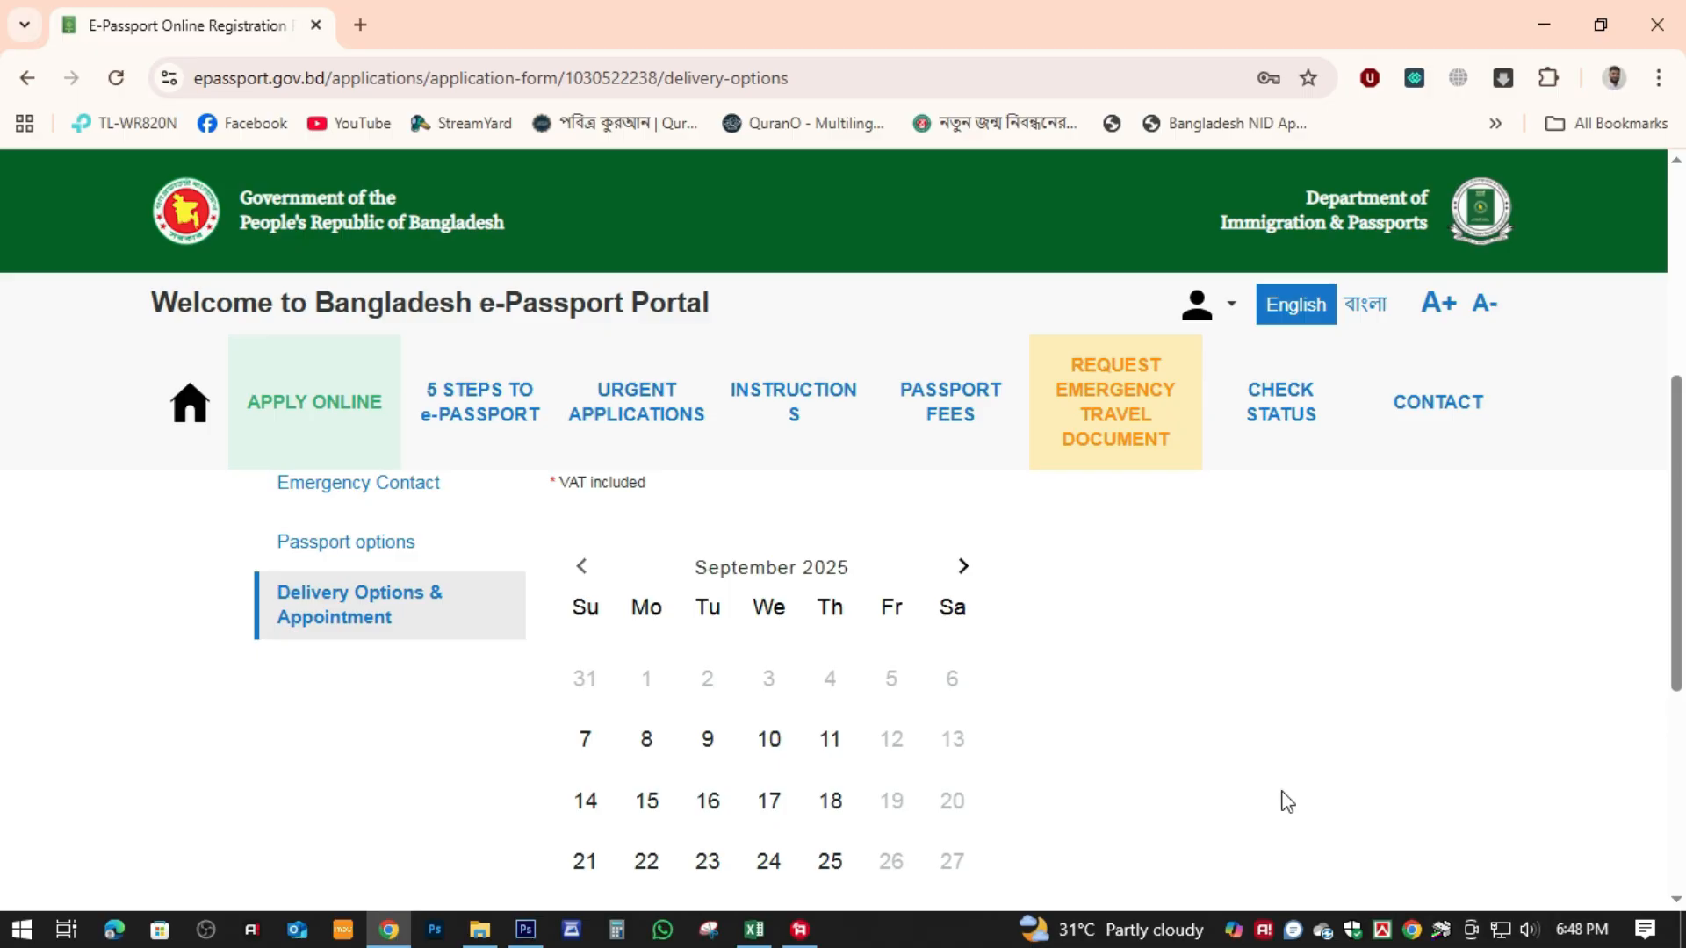
# - Book the 7 September 2025 slot at 11:10 and save the appointment
pyautogui.click(587, 752)
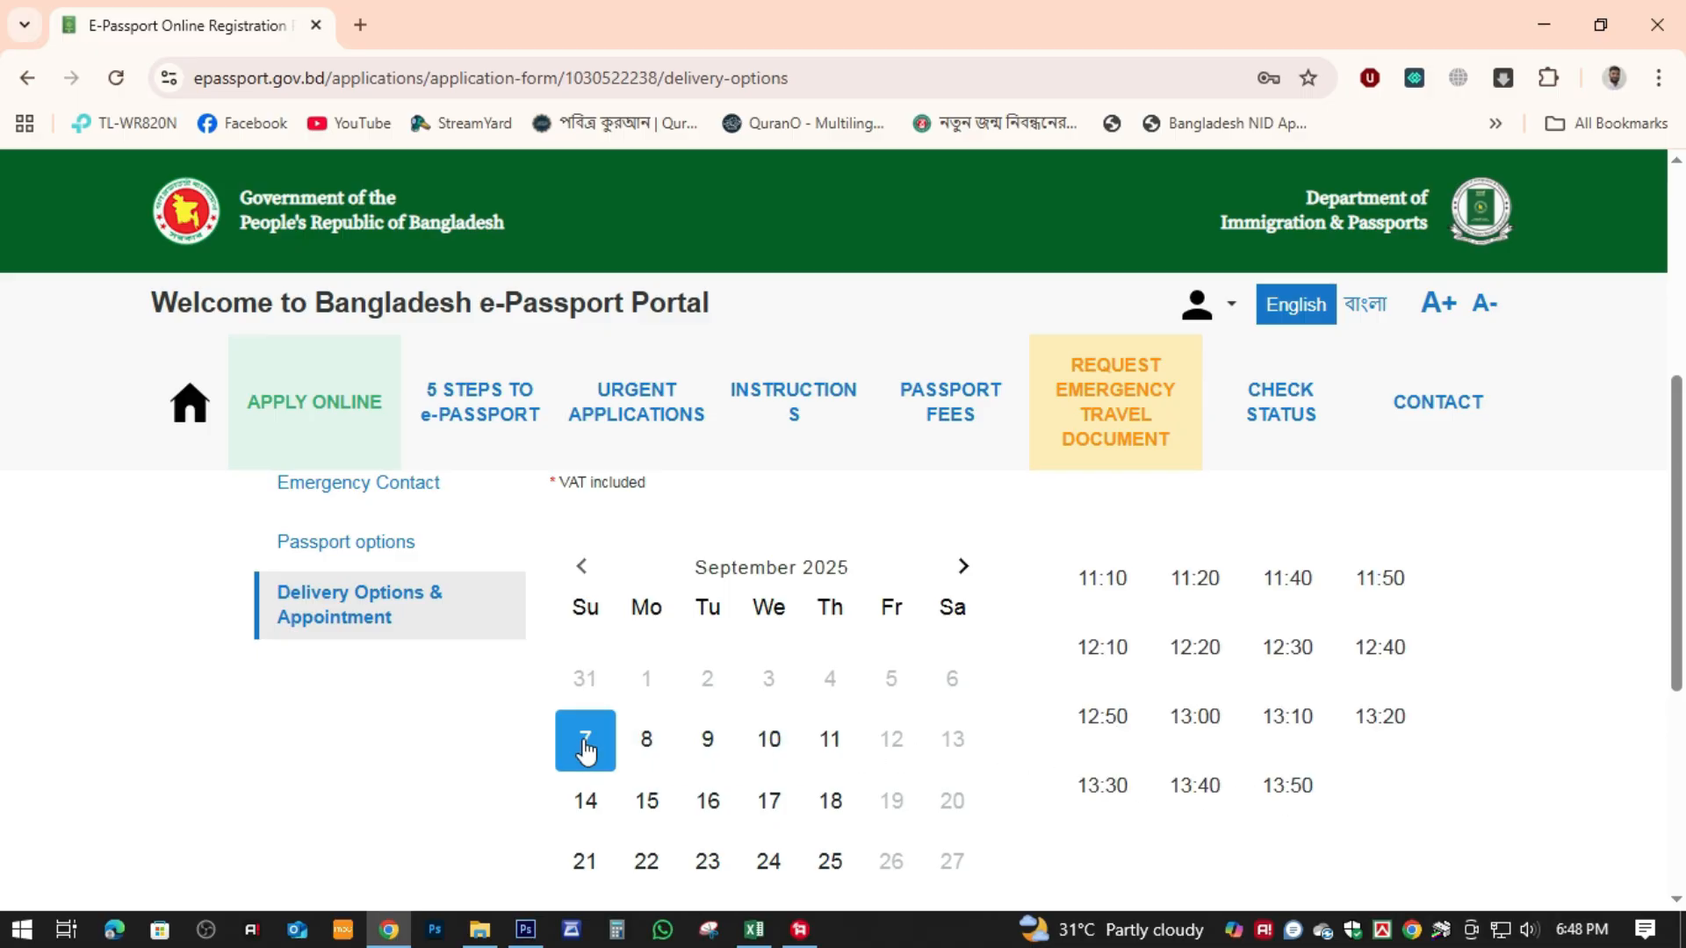
pyautogui.scroll(4, 1152, 761)
pyautogui.scroll(-2, 1148, 751)
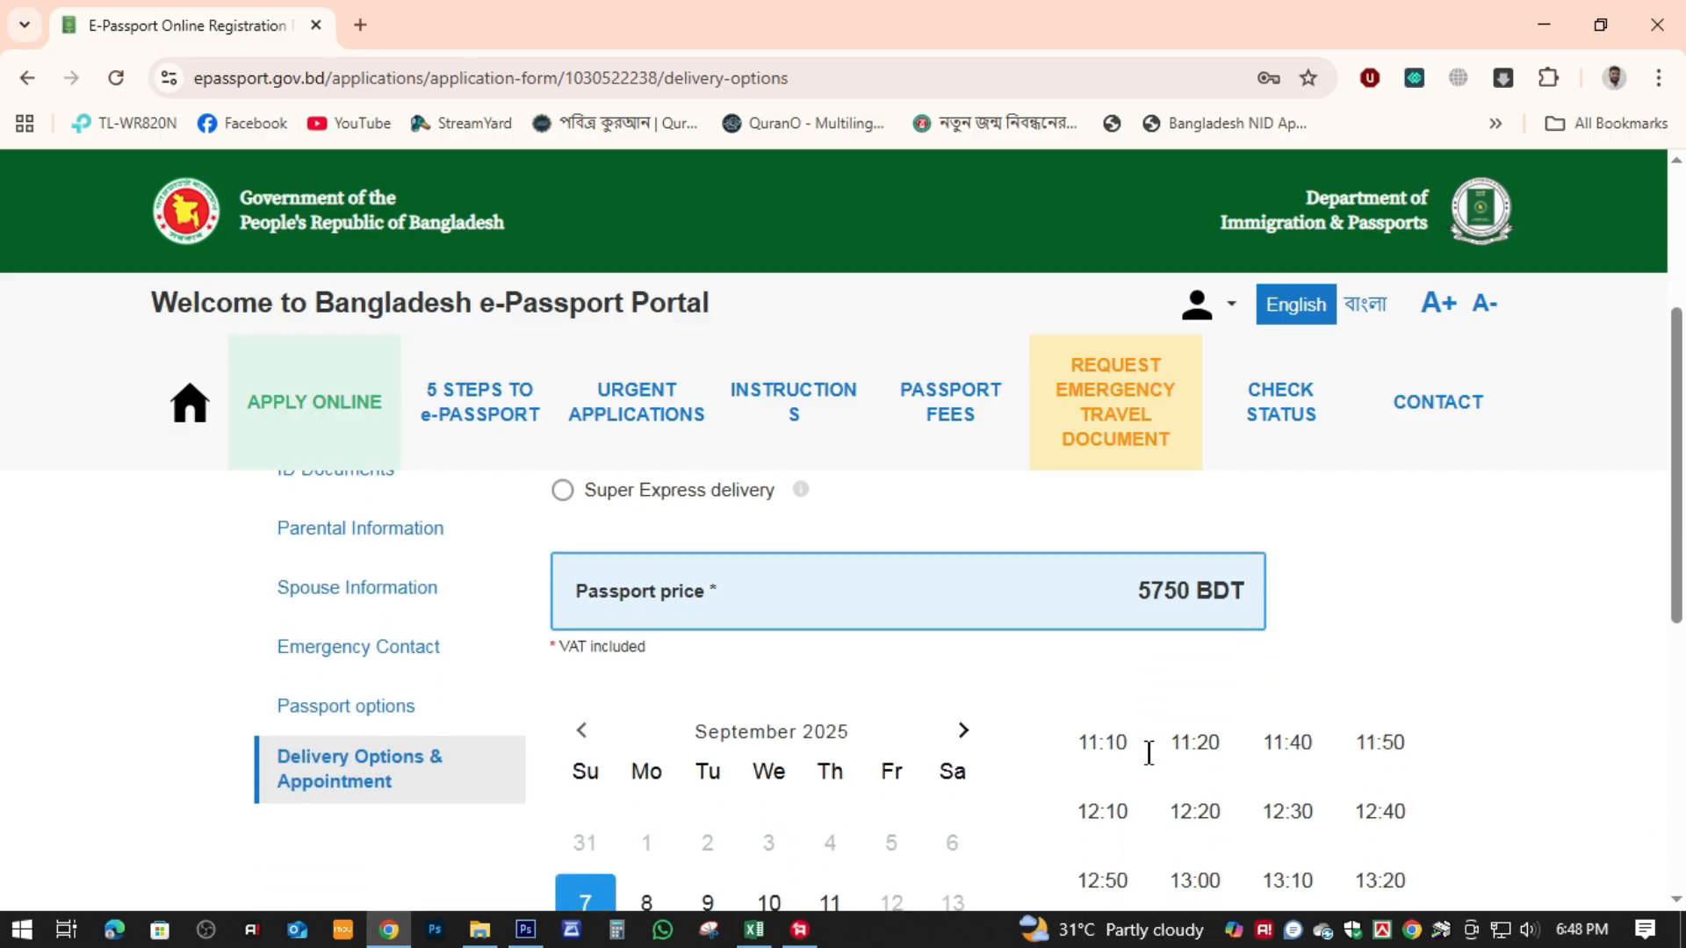
pyautogui.click(1108, 755)
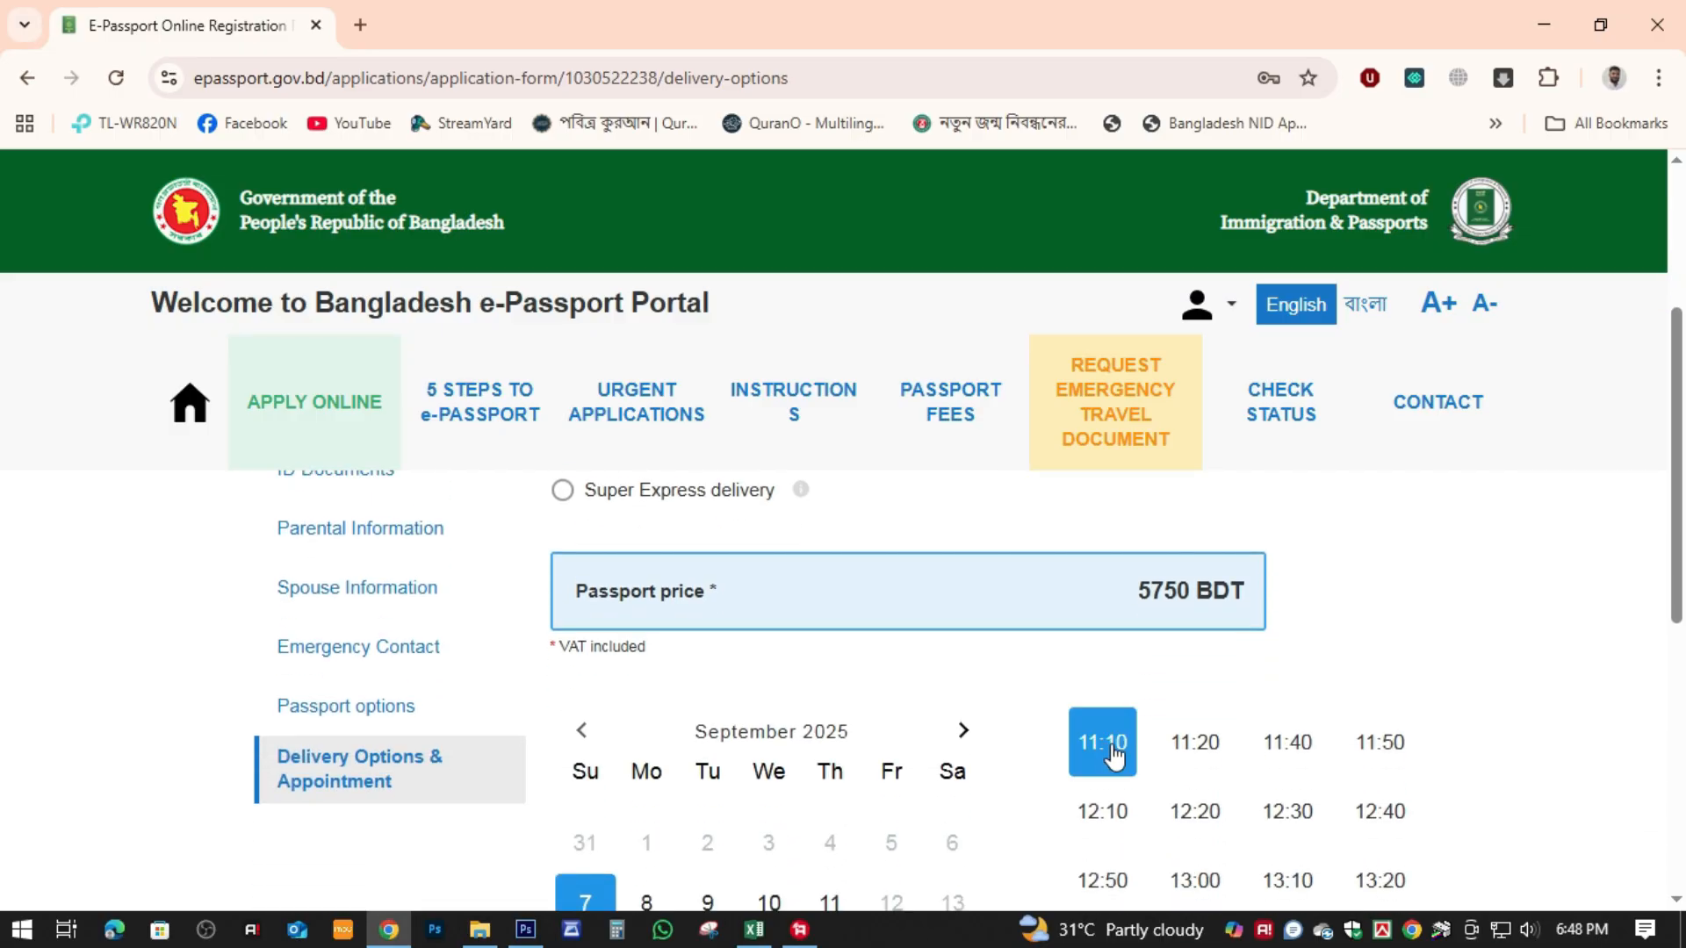
pyautogui.scroll(-6, 1112, 755)
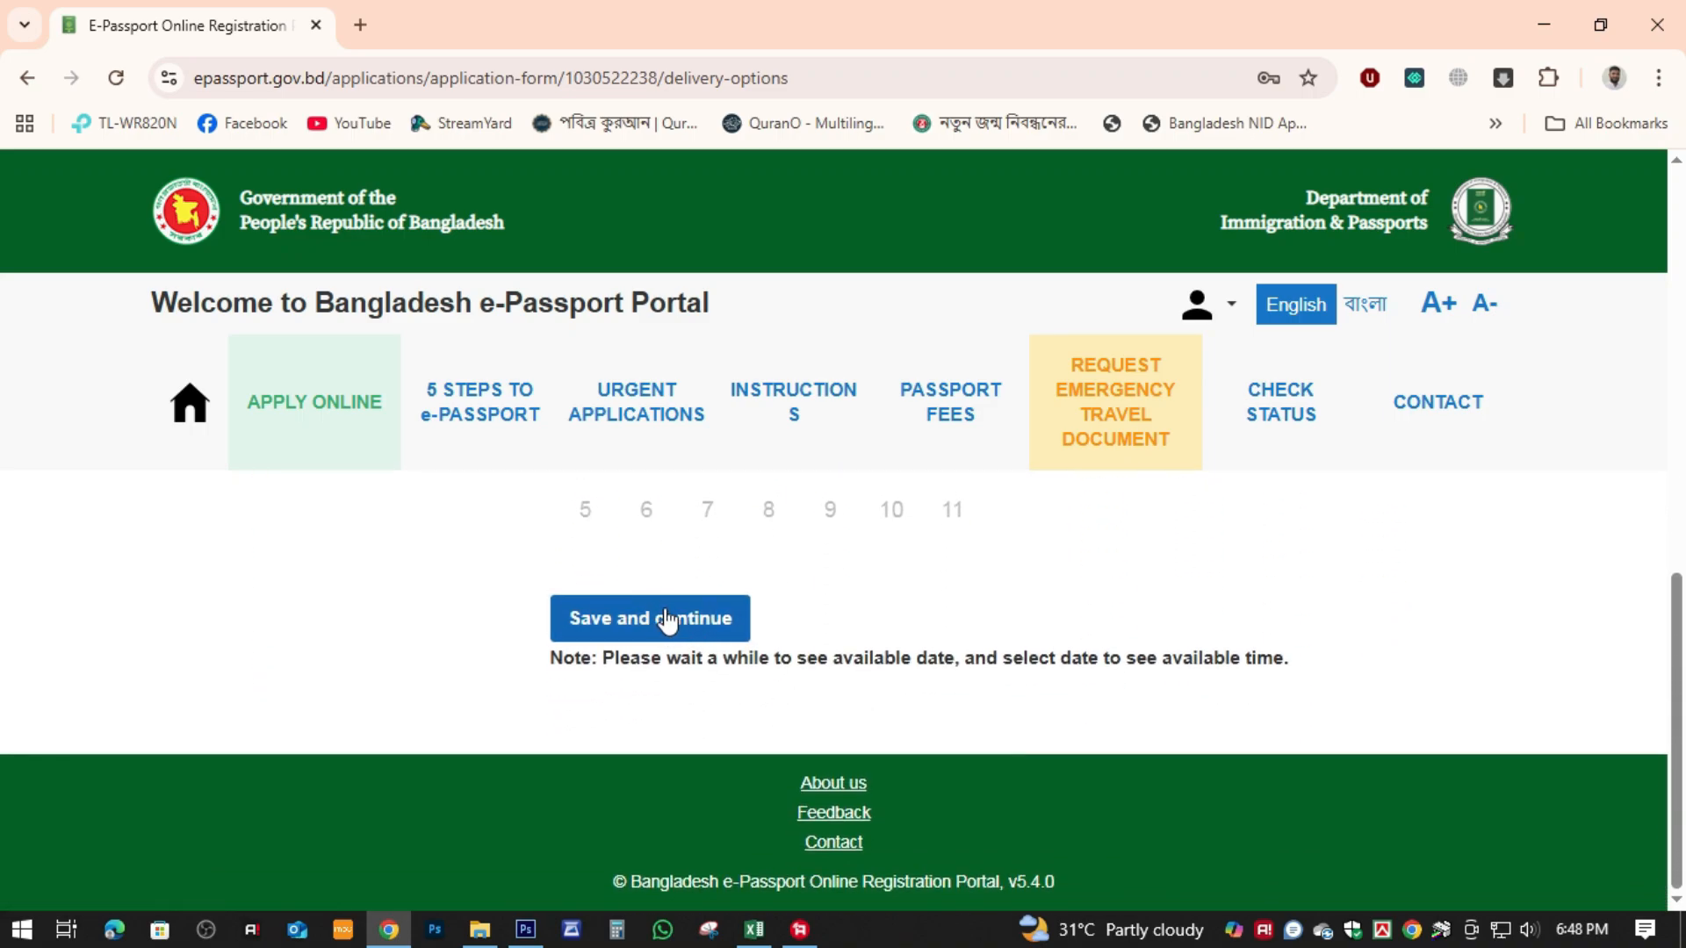
pyautogui.click(668, 620)
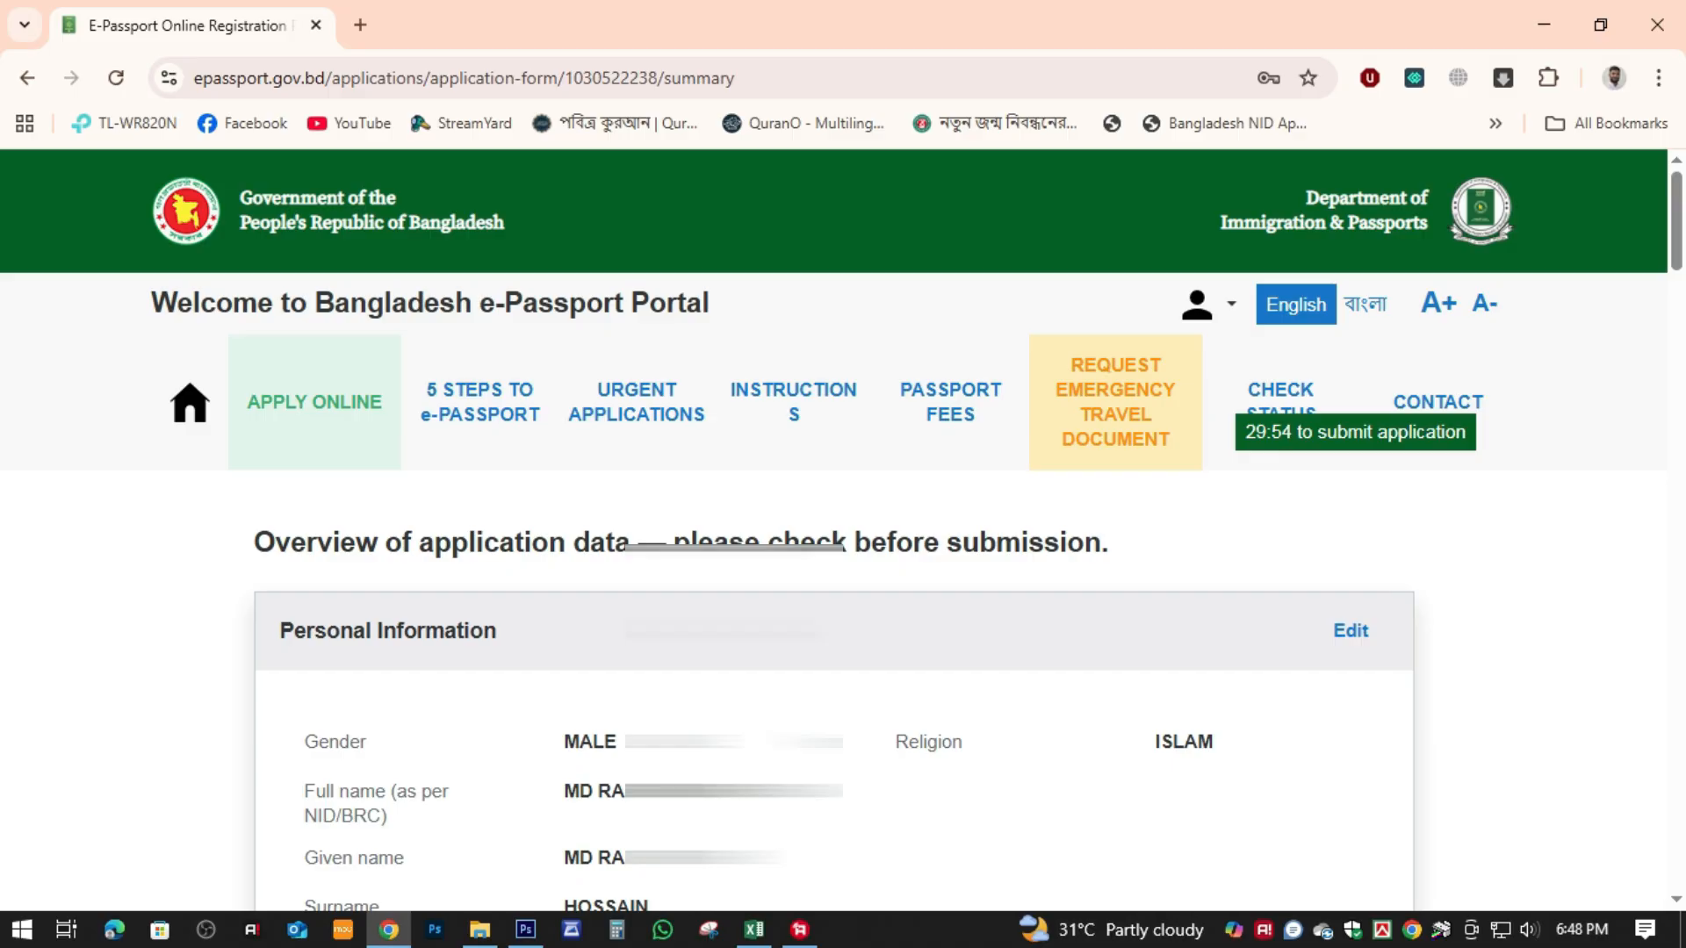
# - Scroll through the pre-submission application overview to review all entered data
pyautogui.scroll(-2, 386, 589)
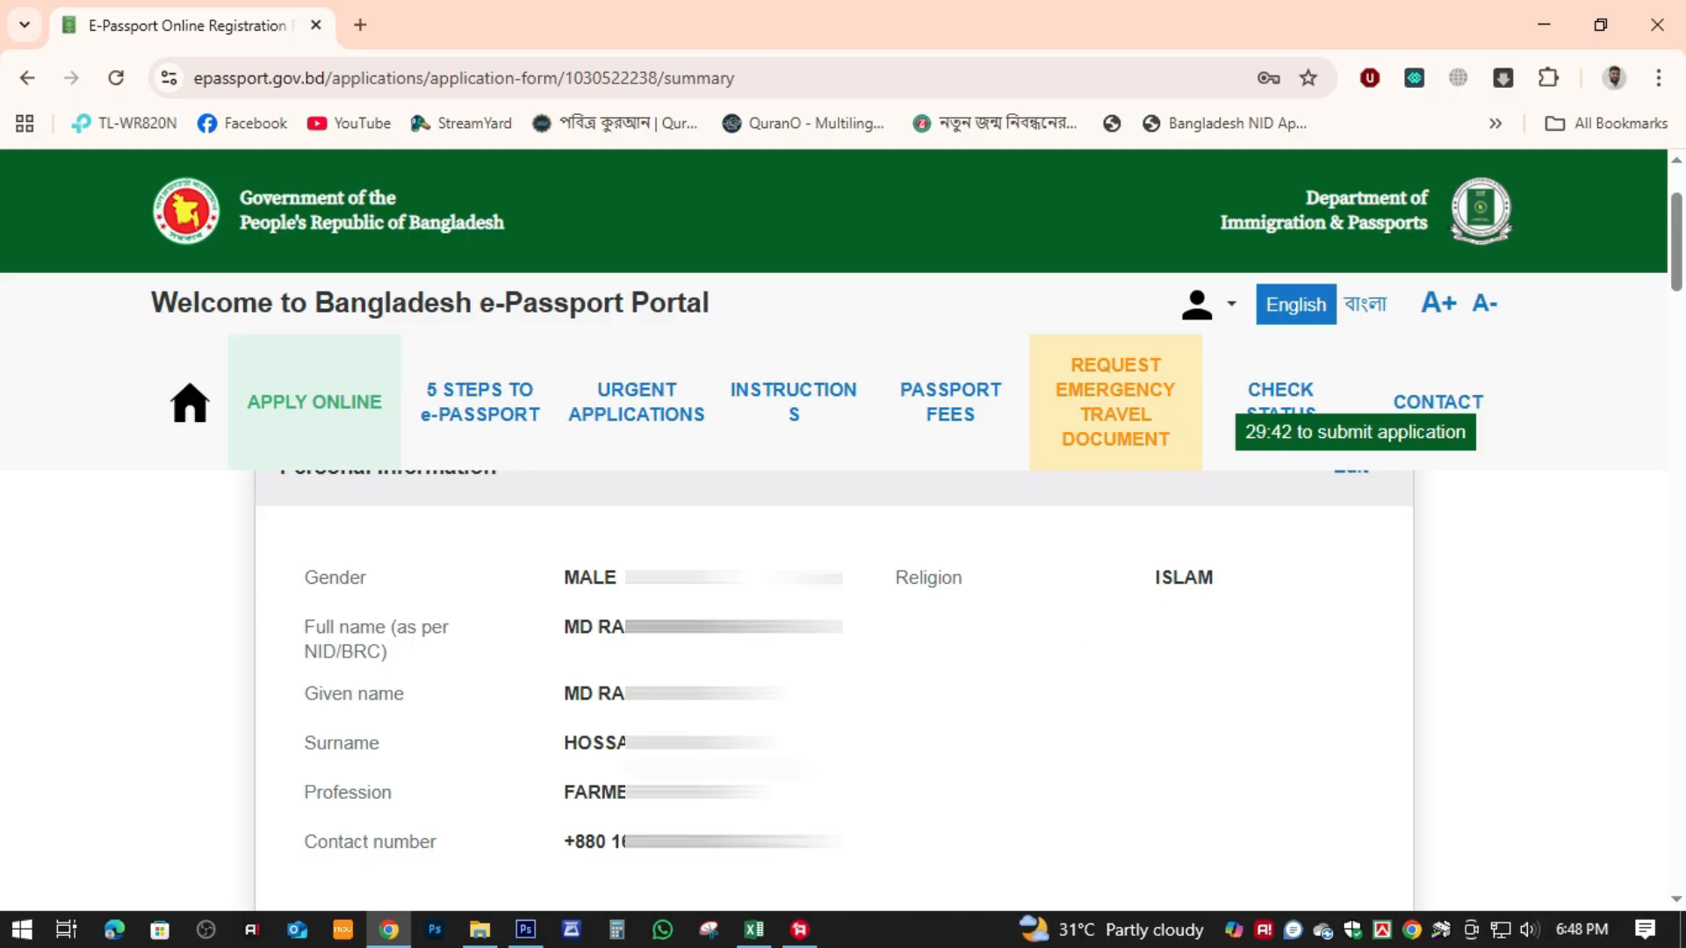
pyautogui.scroll(-2, 614, 738)
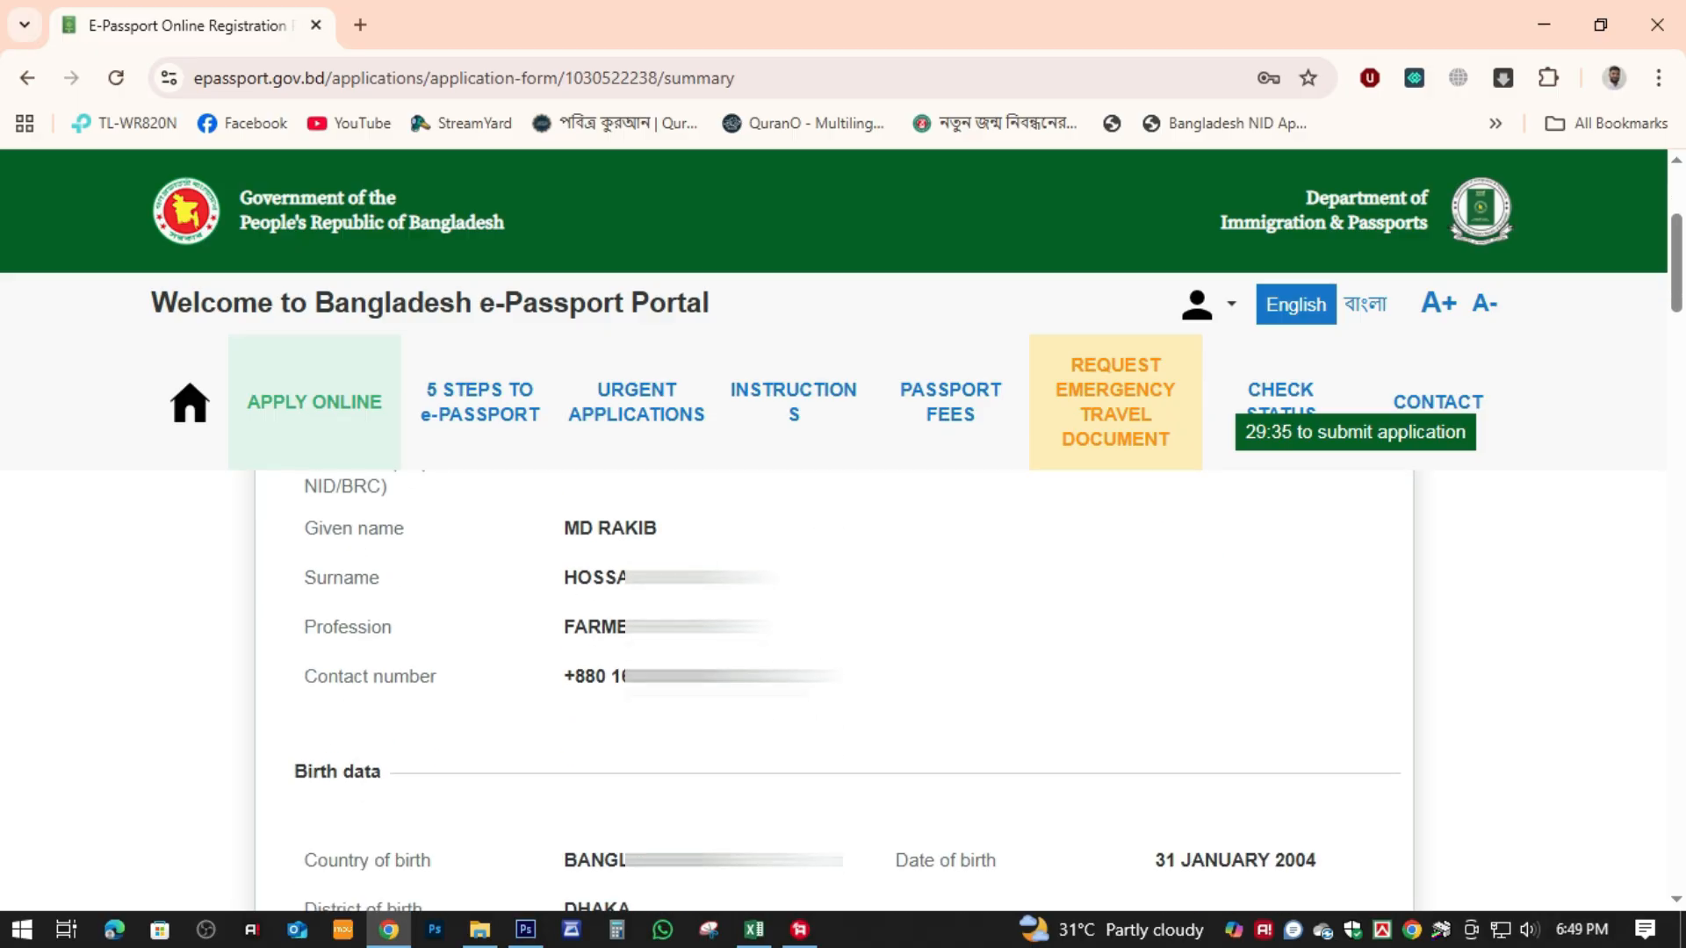
pyautogui.scroll(-2, 614, 685)
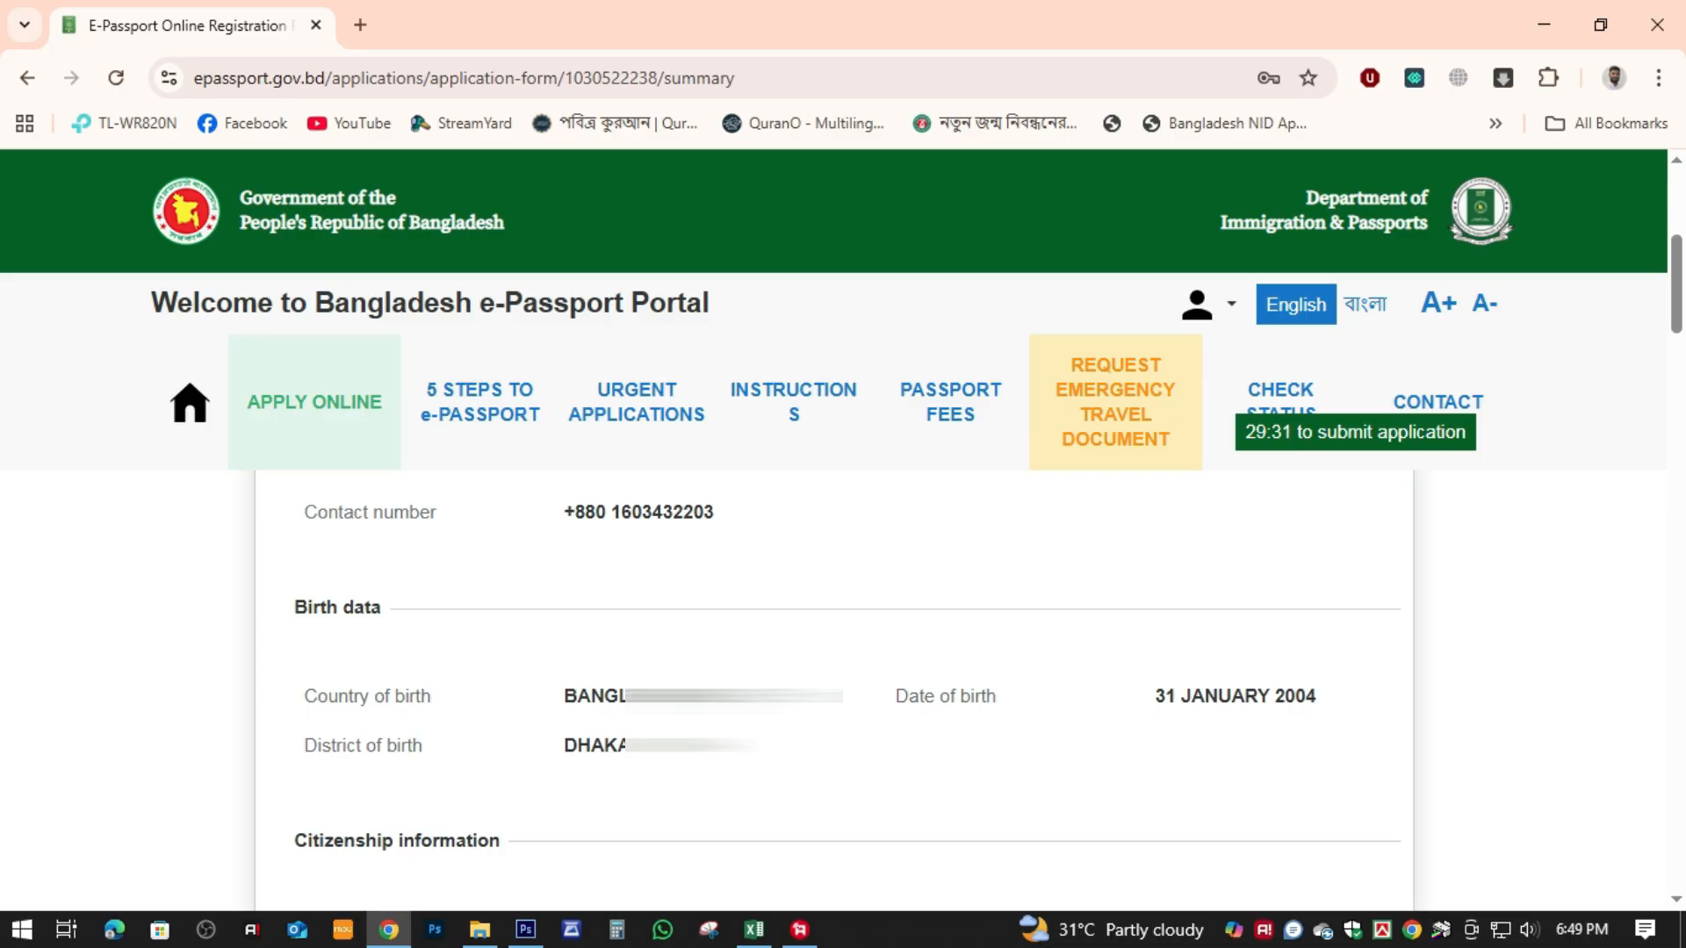
pyautogui.scroll(-1, 1354, 742)
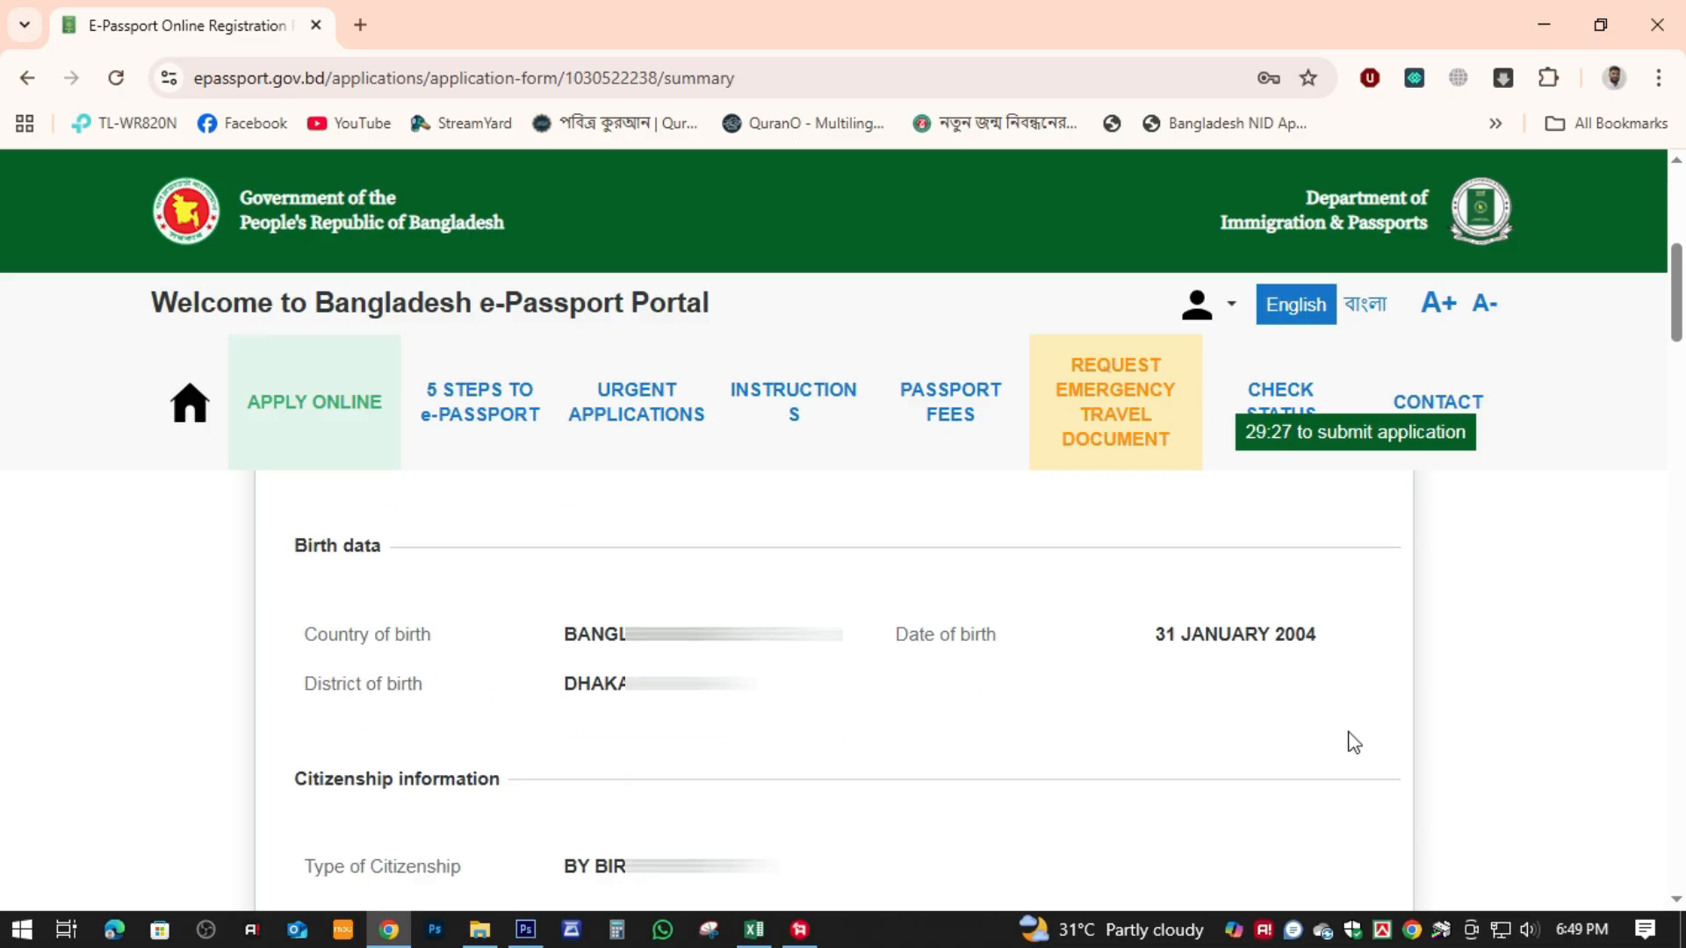
pyautogui.scroll(-3, 545, 615)
pyautogui.scroll(-2, 532, 606)
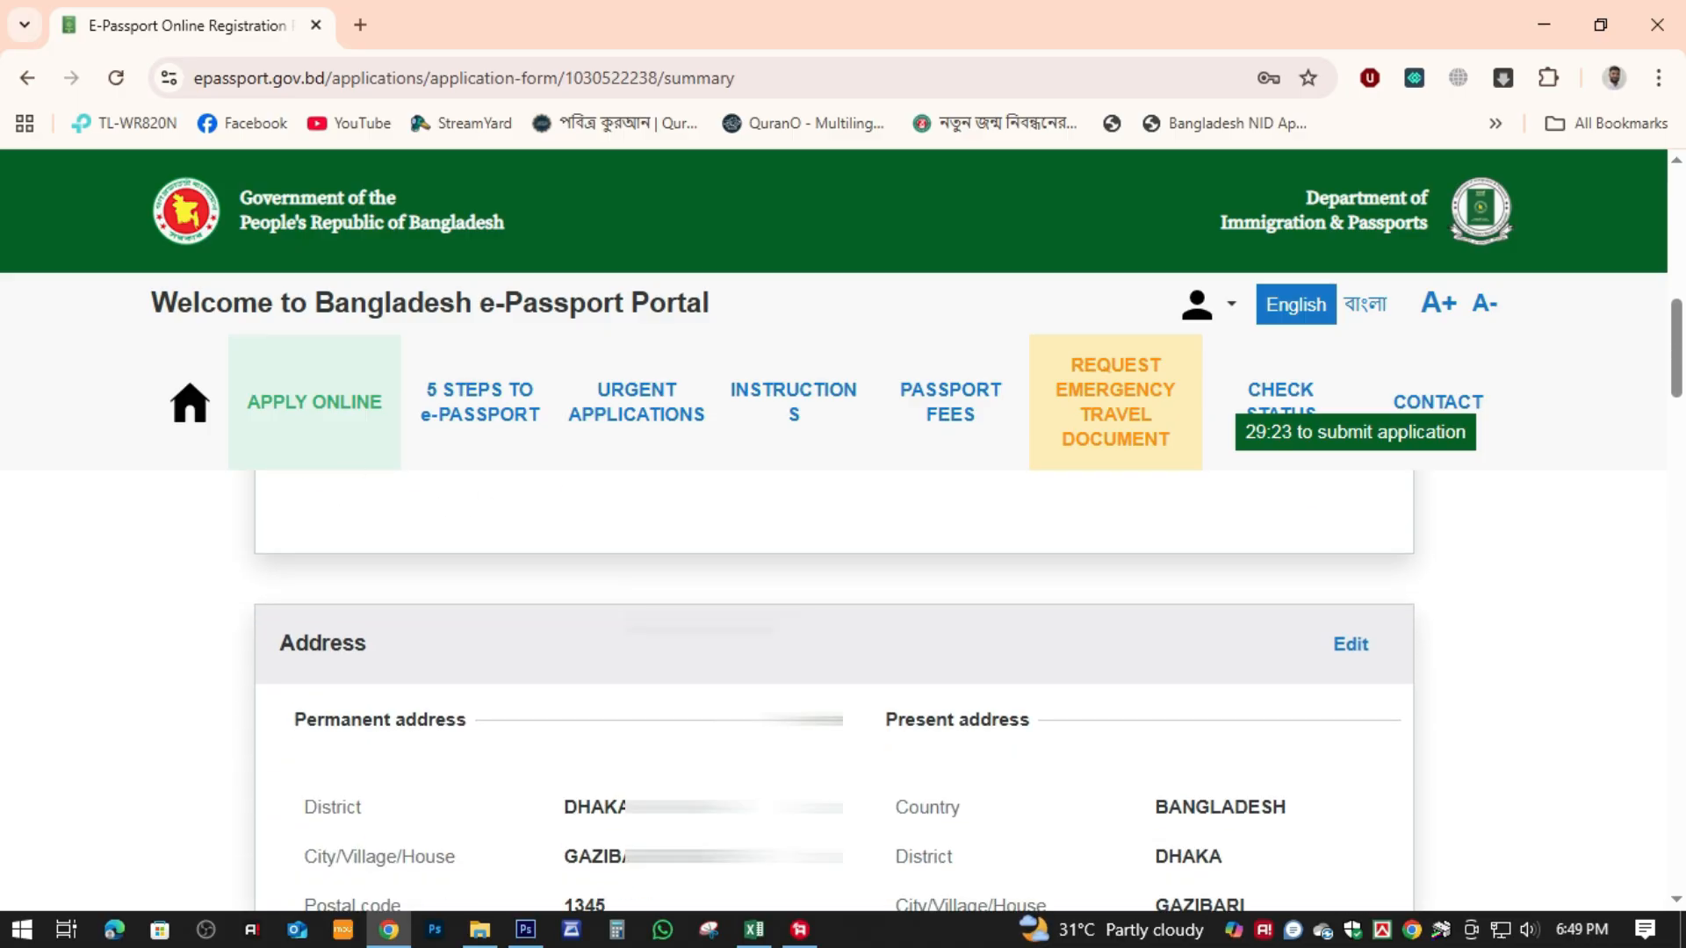
pyautogui.scroll(-2, 493, 640)
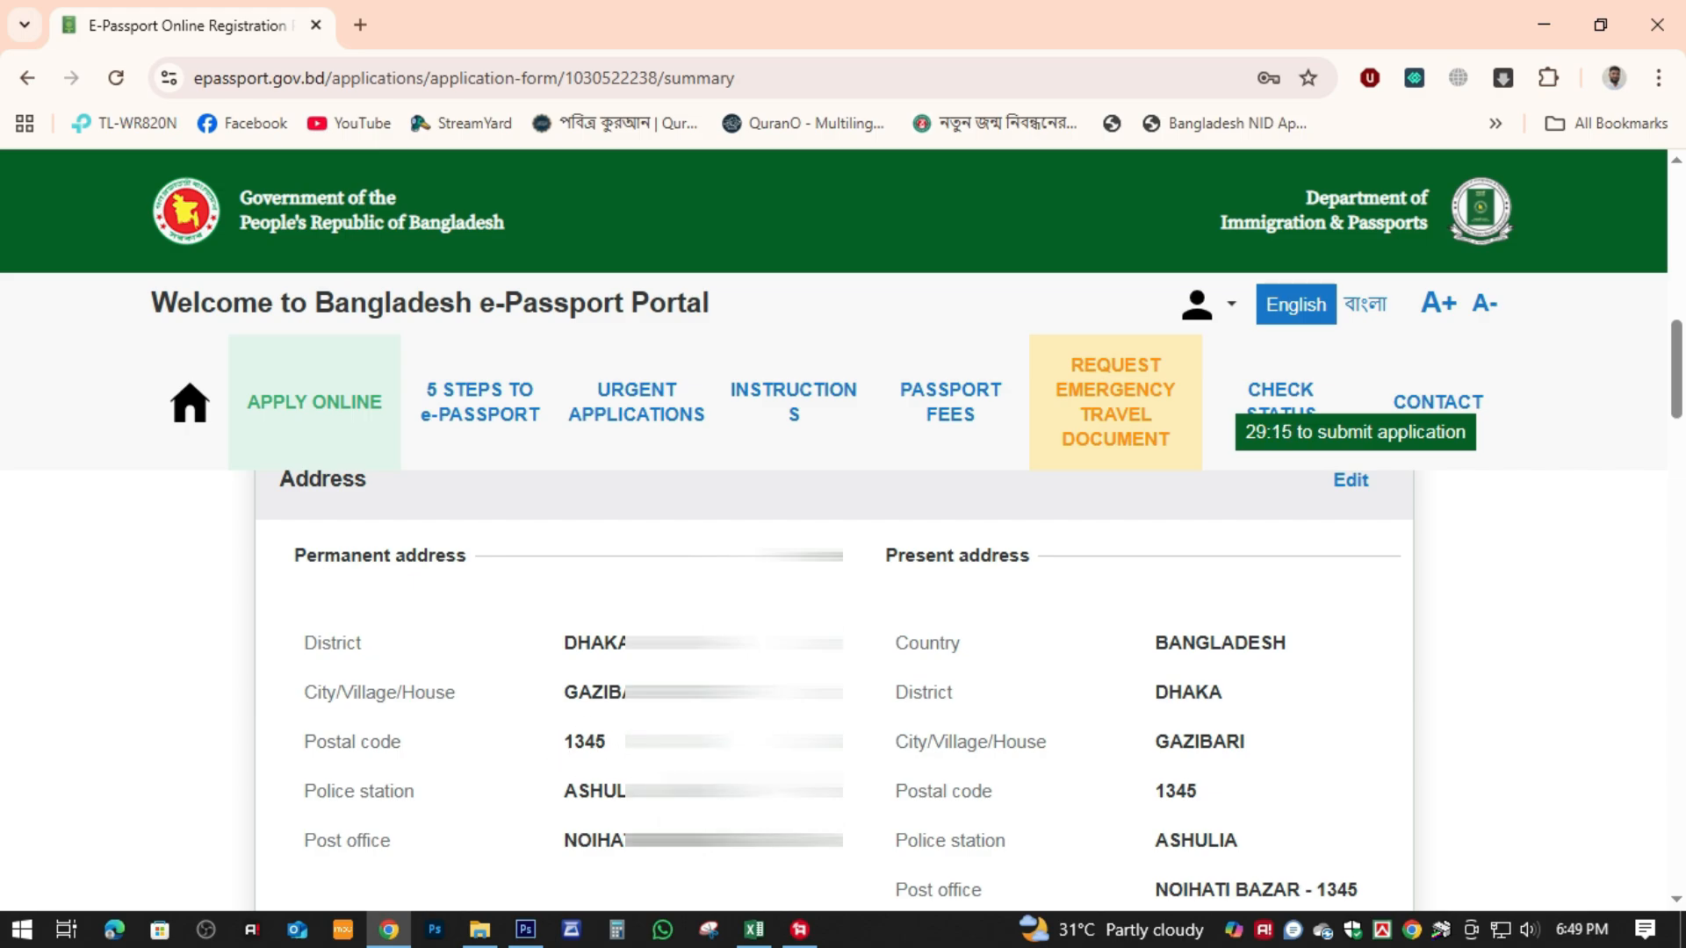
pyautogui.scroll(-5, 1039, 678)
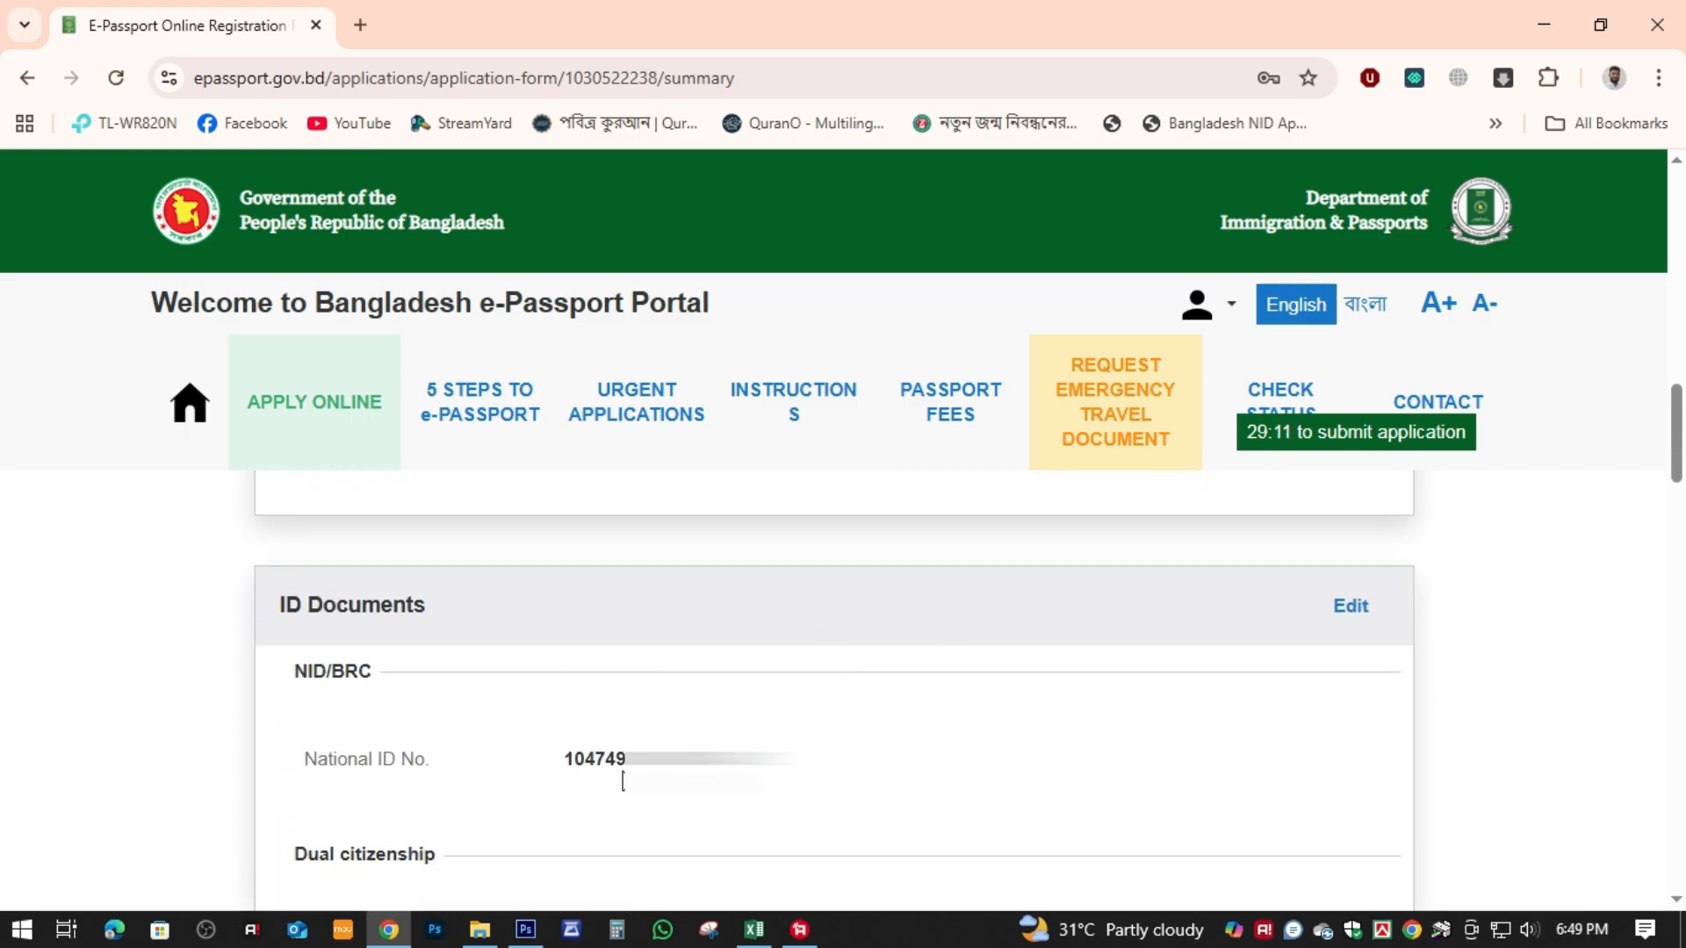
pyautogui.scroll(-3, 417, 746)
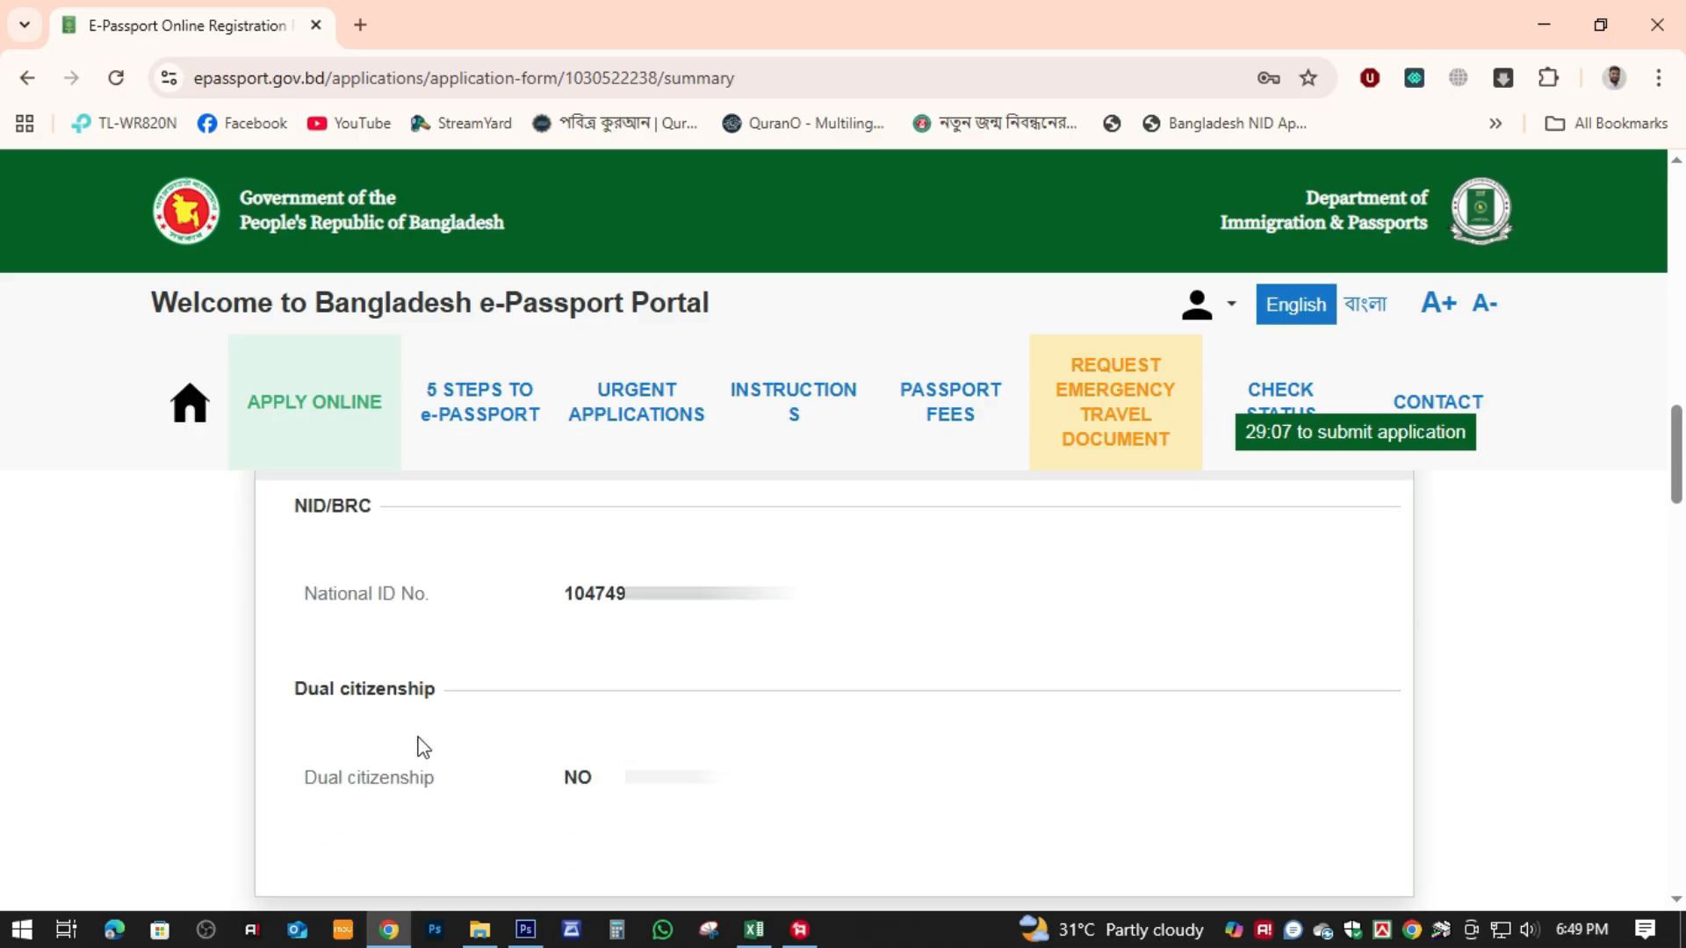
pyautogui.scroll(5, 604, 688)
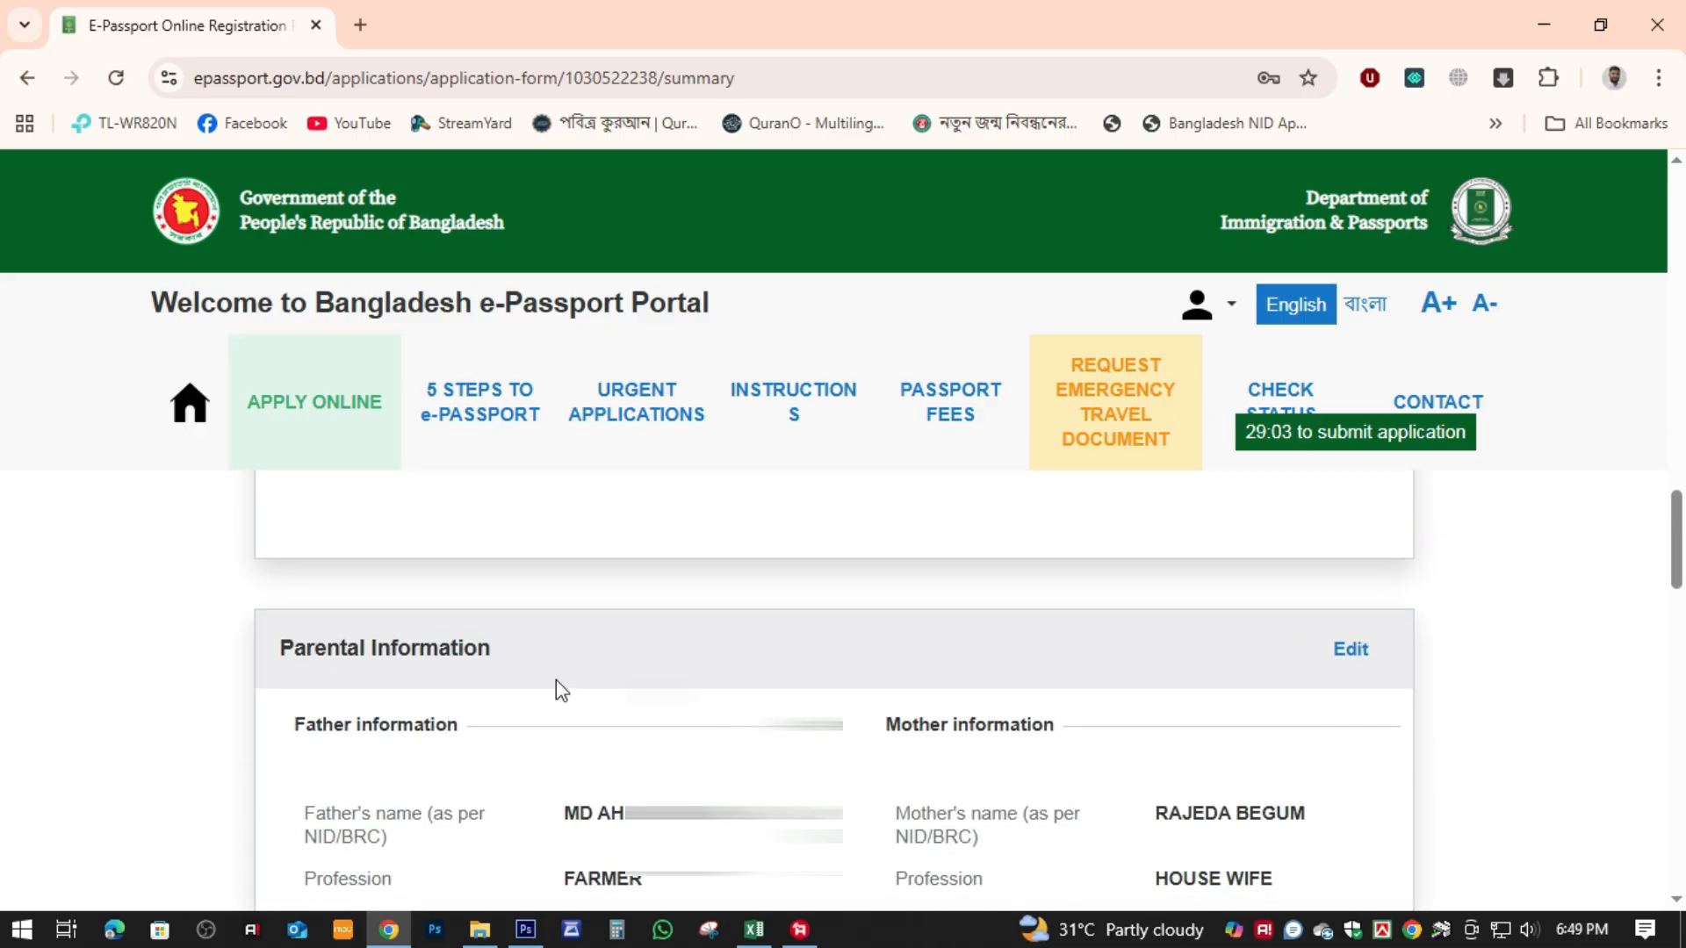
pyautogui.scroll(-2, 556, 680)
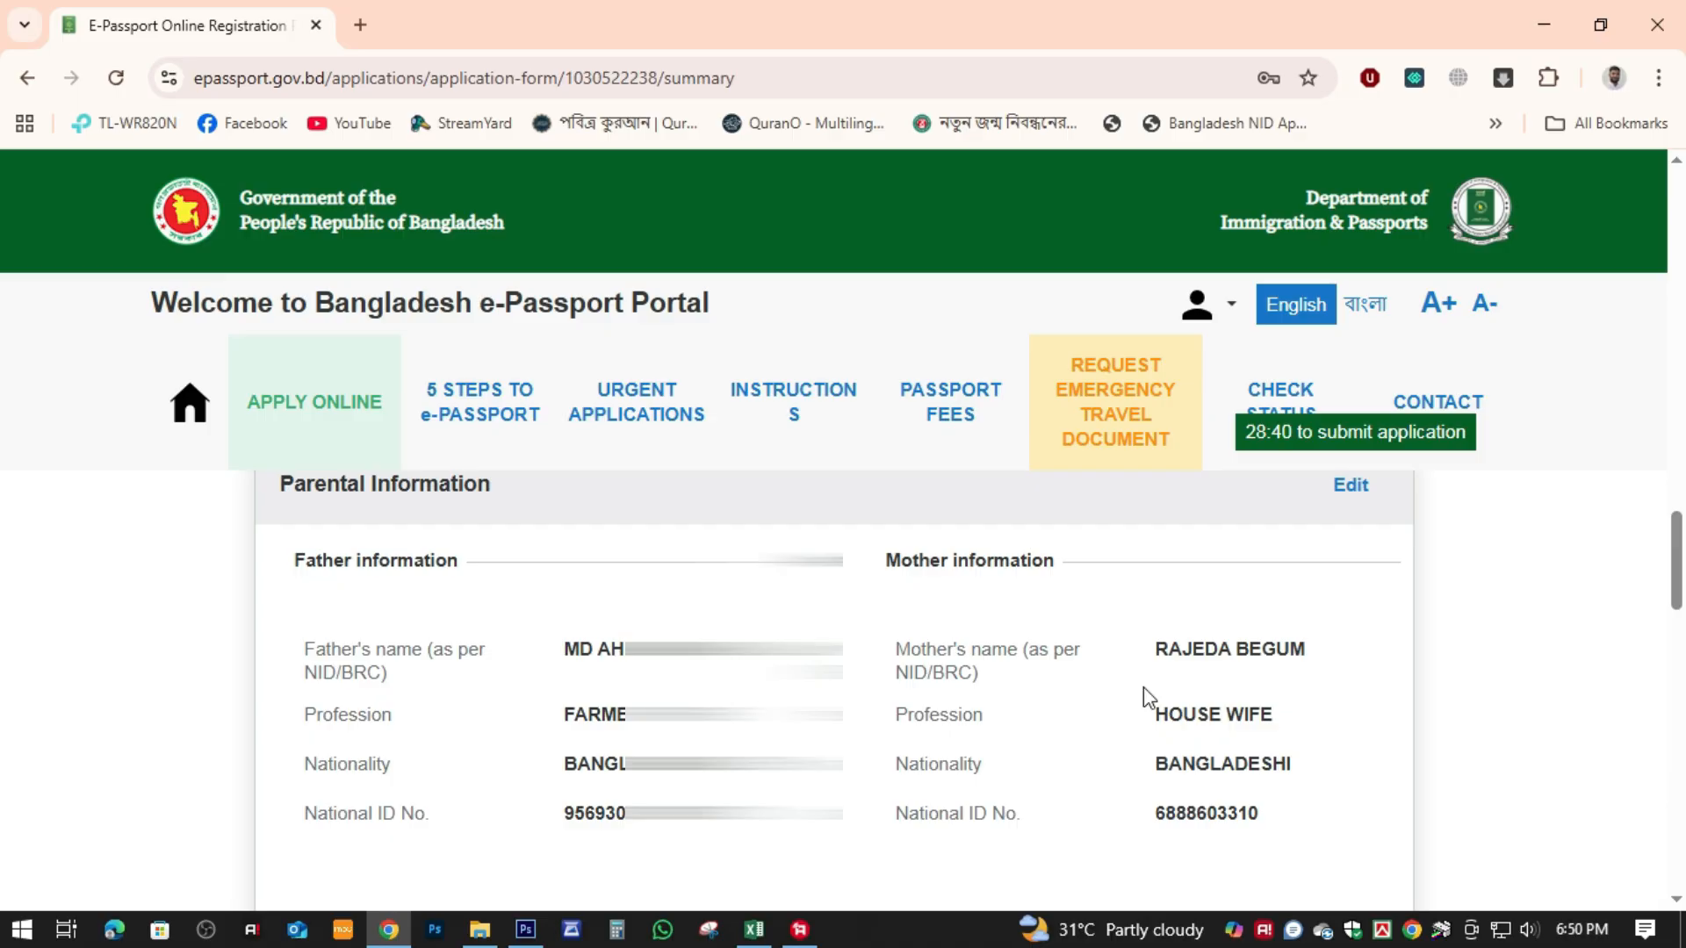
pyautogui.scroll(-5, 1143, 685)
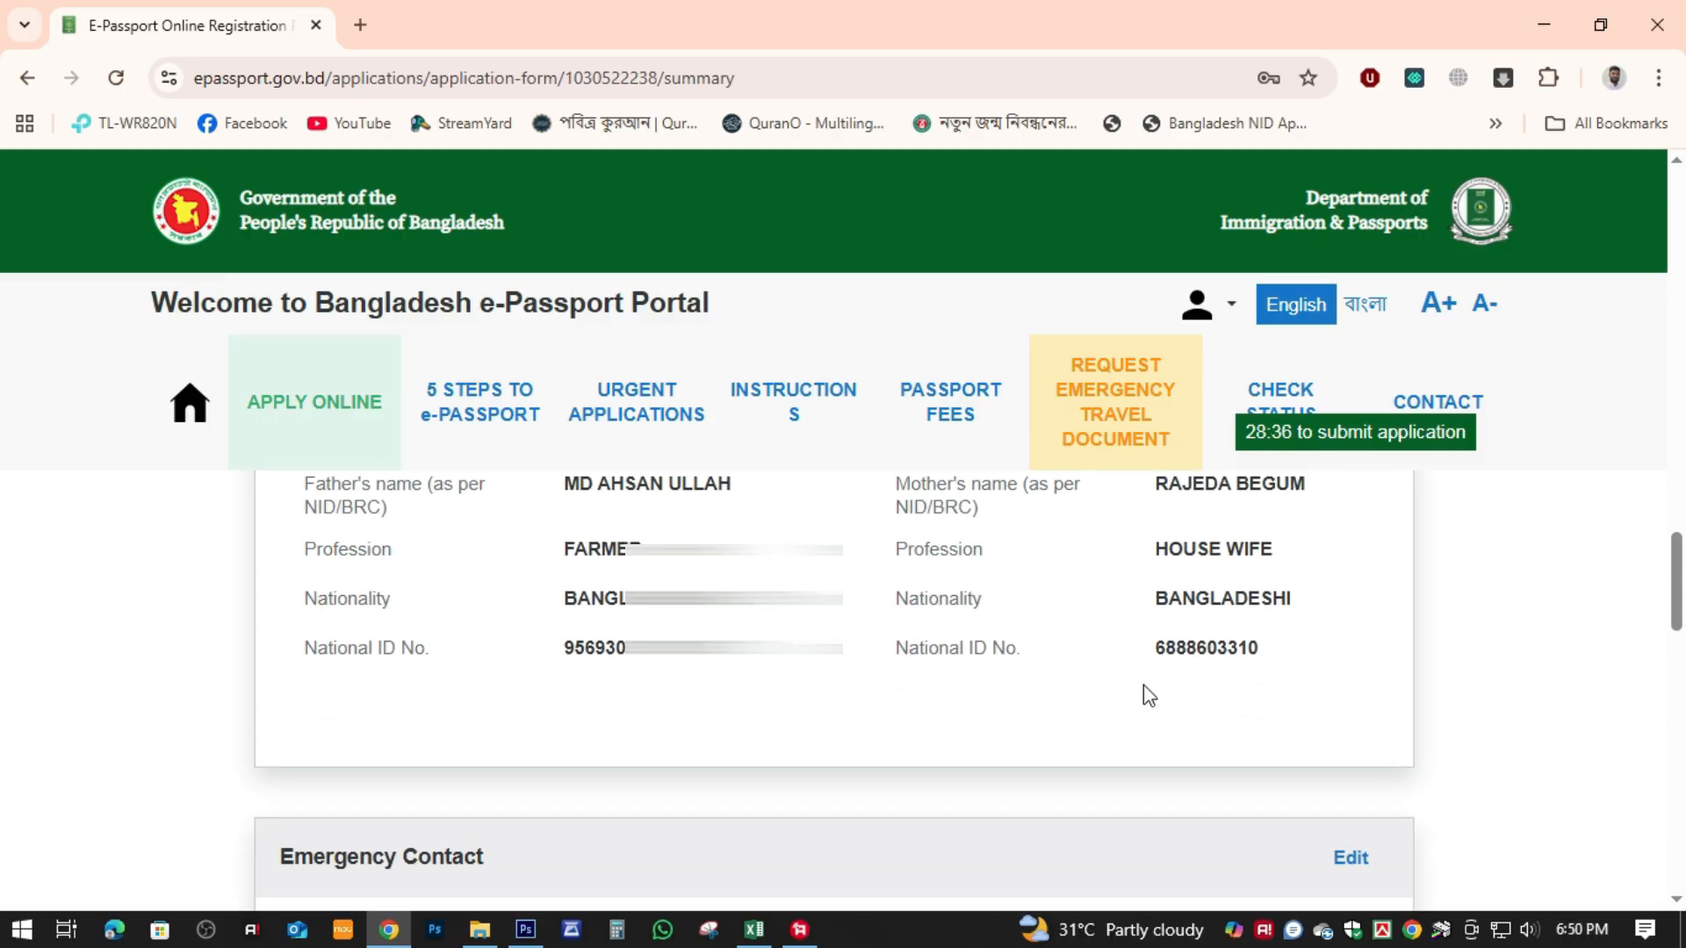
pyautogui.scroll(-2, 347, 722)
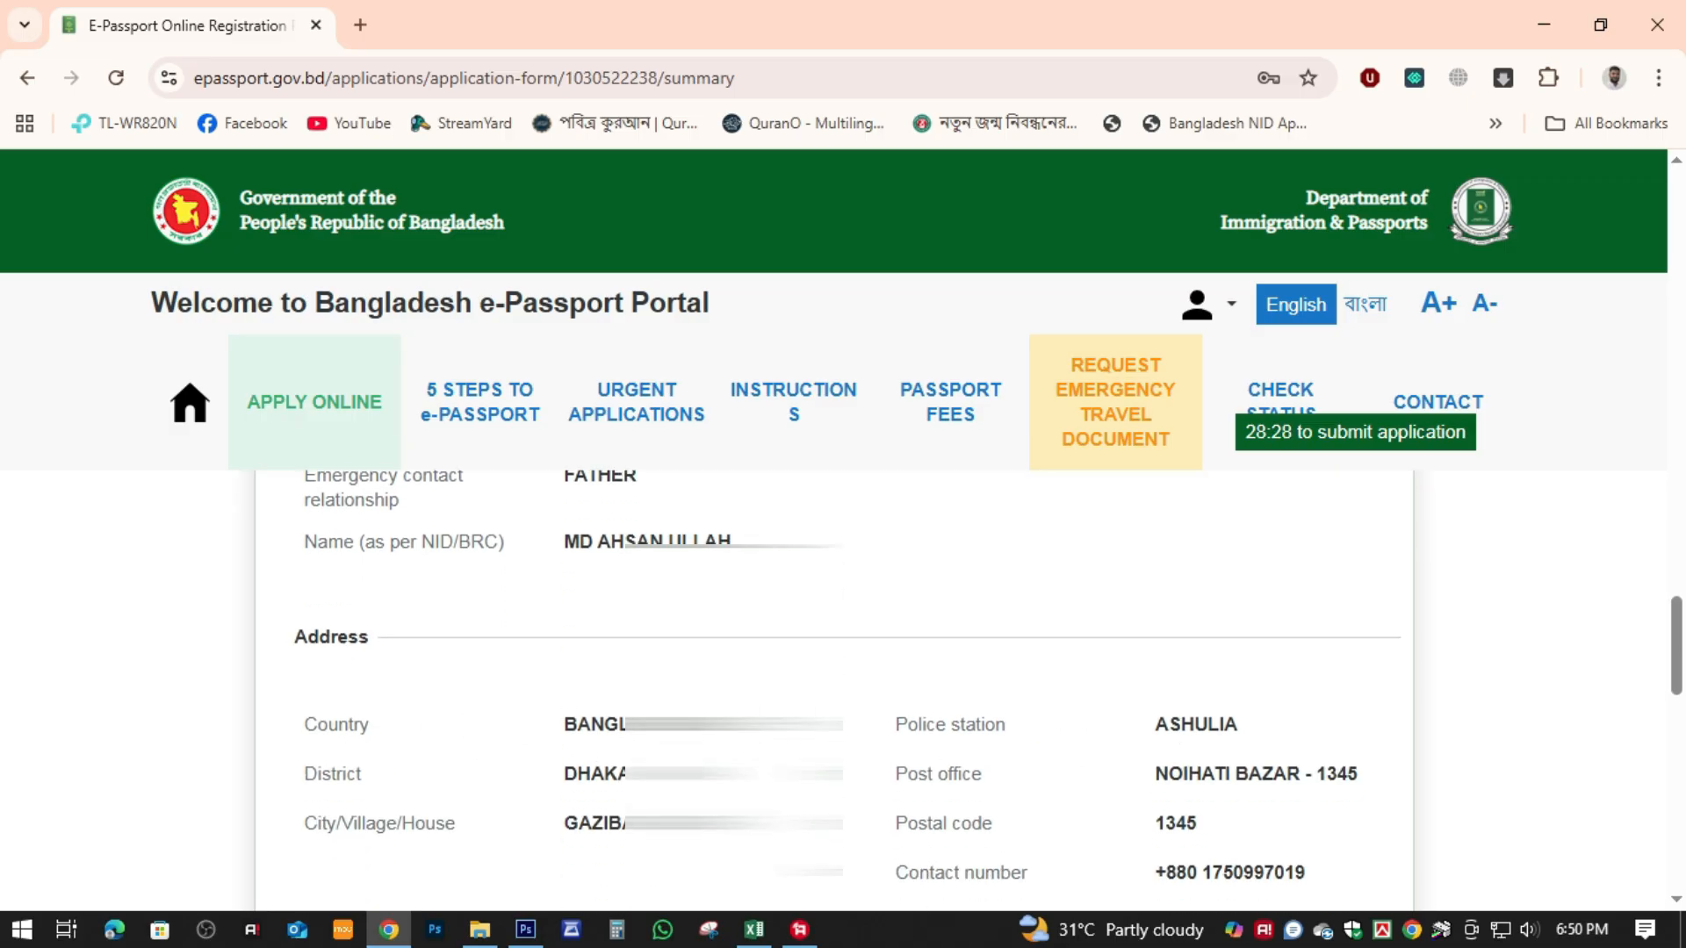
pyautogui.scroll(-4, 1118, 752)
pyautogui.scroll(-2, 1115, 689)
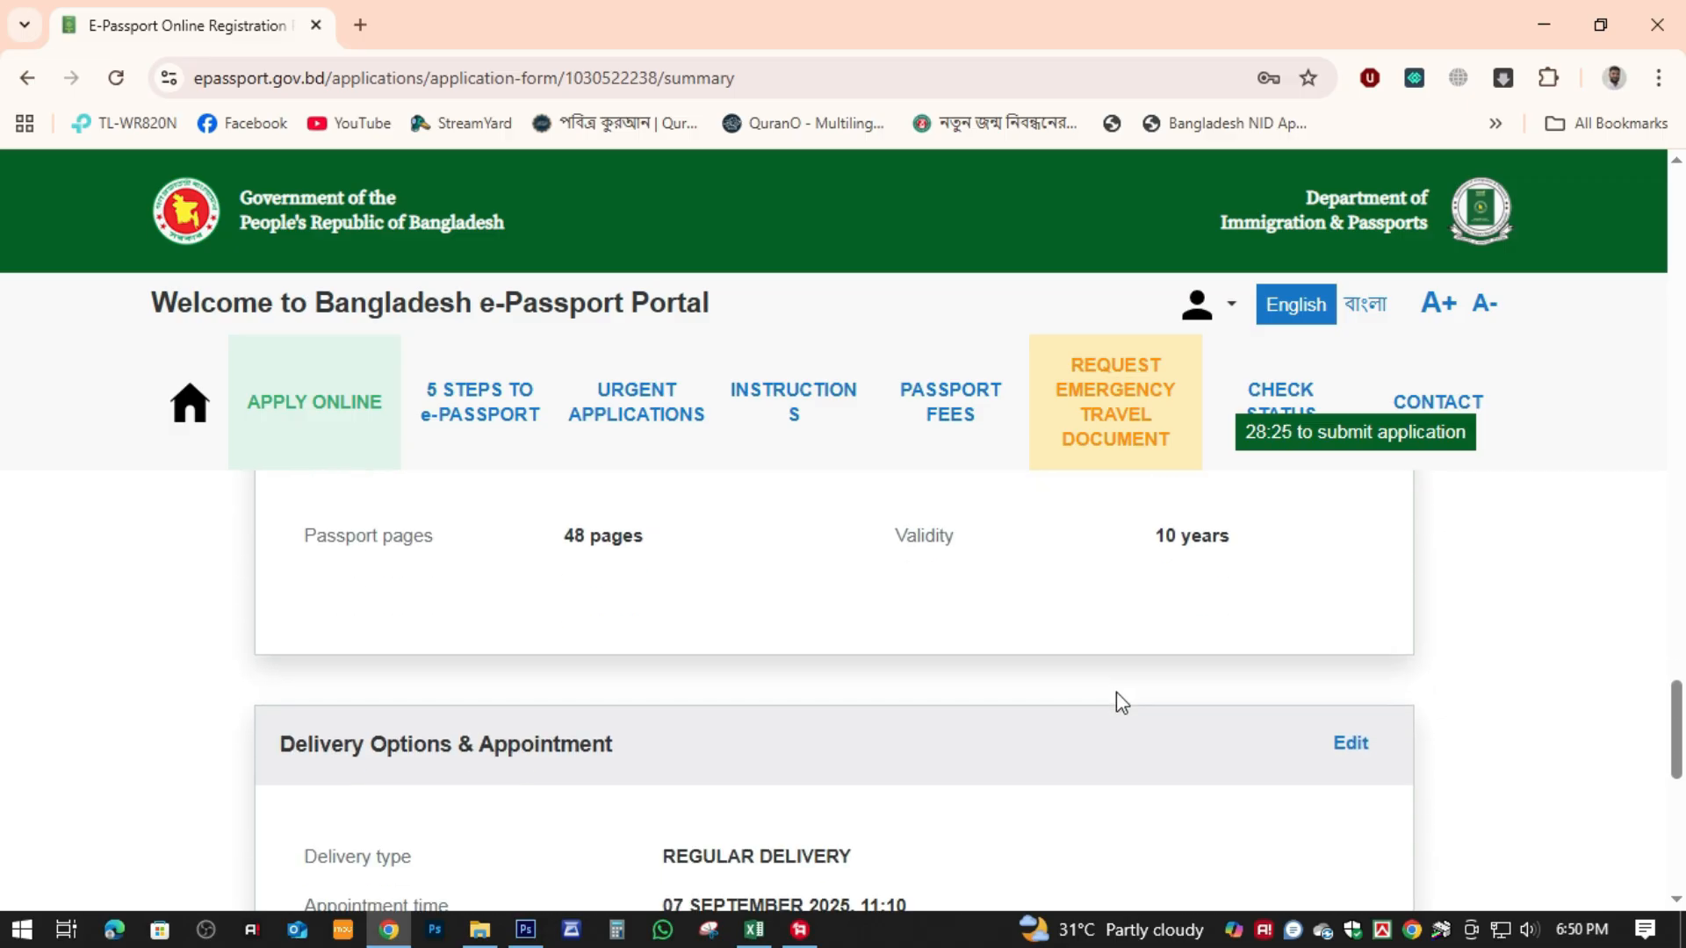
pyautogui.scroll(-4, 1115, 694)
pyautogui.scroll(2, 809, 659)
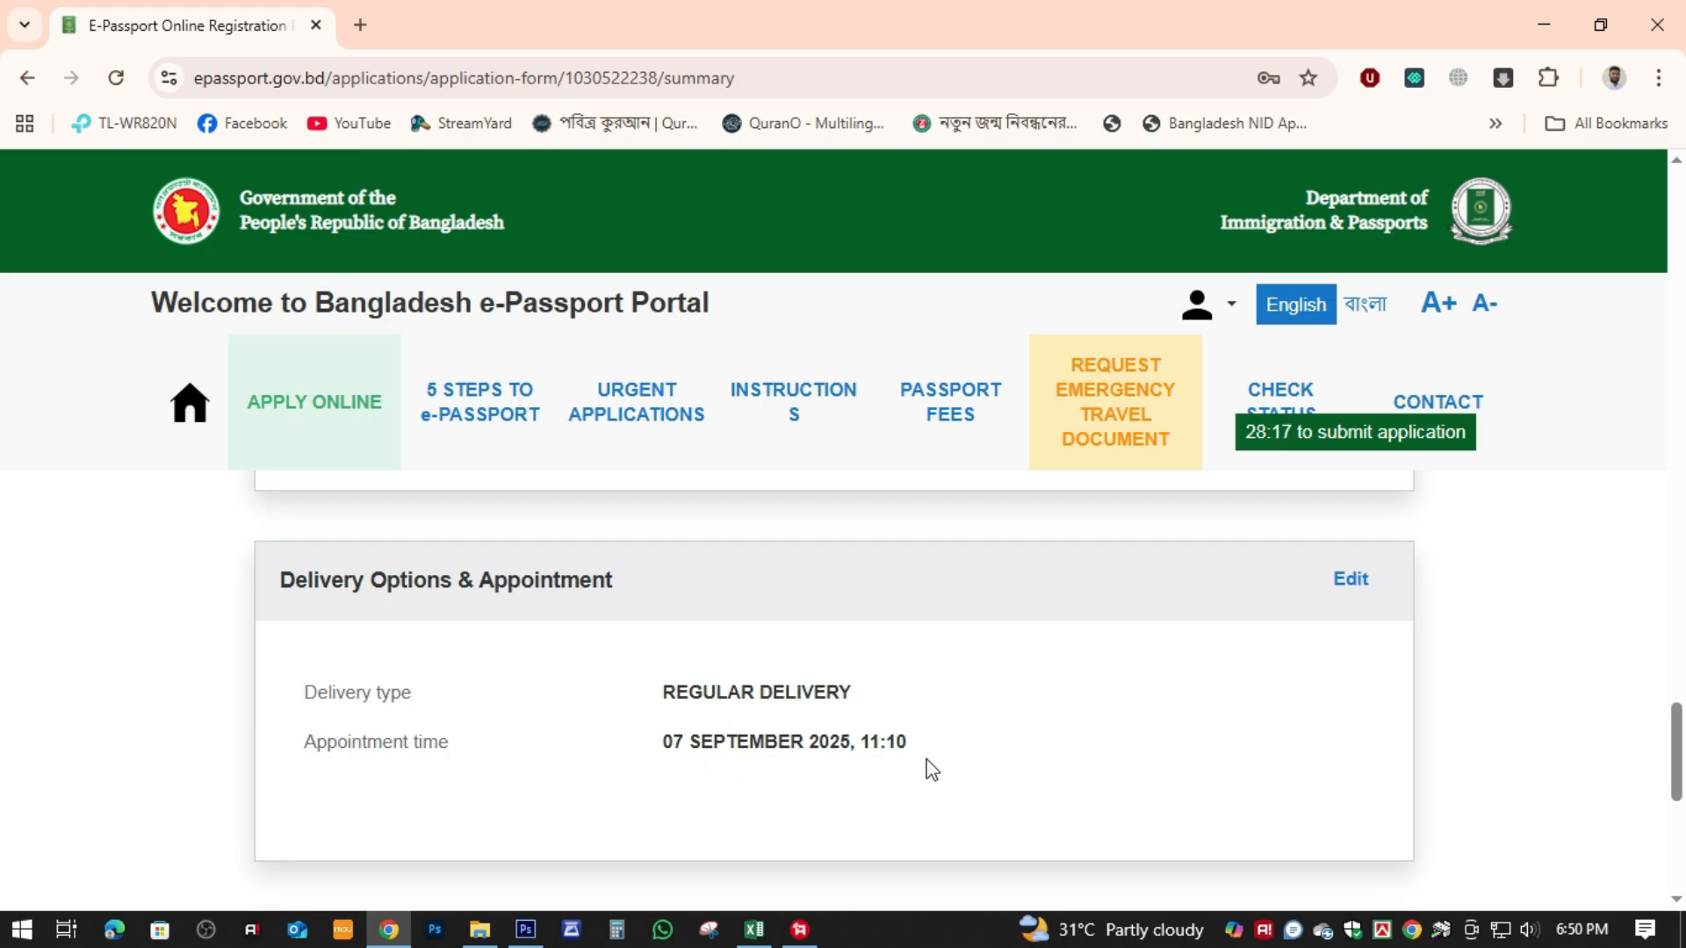
pyautogui.scroll(-4, 882, 759)
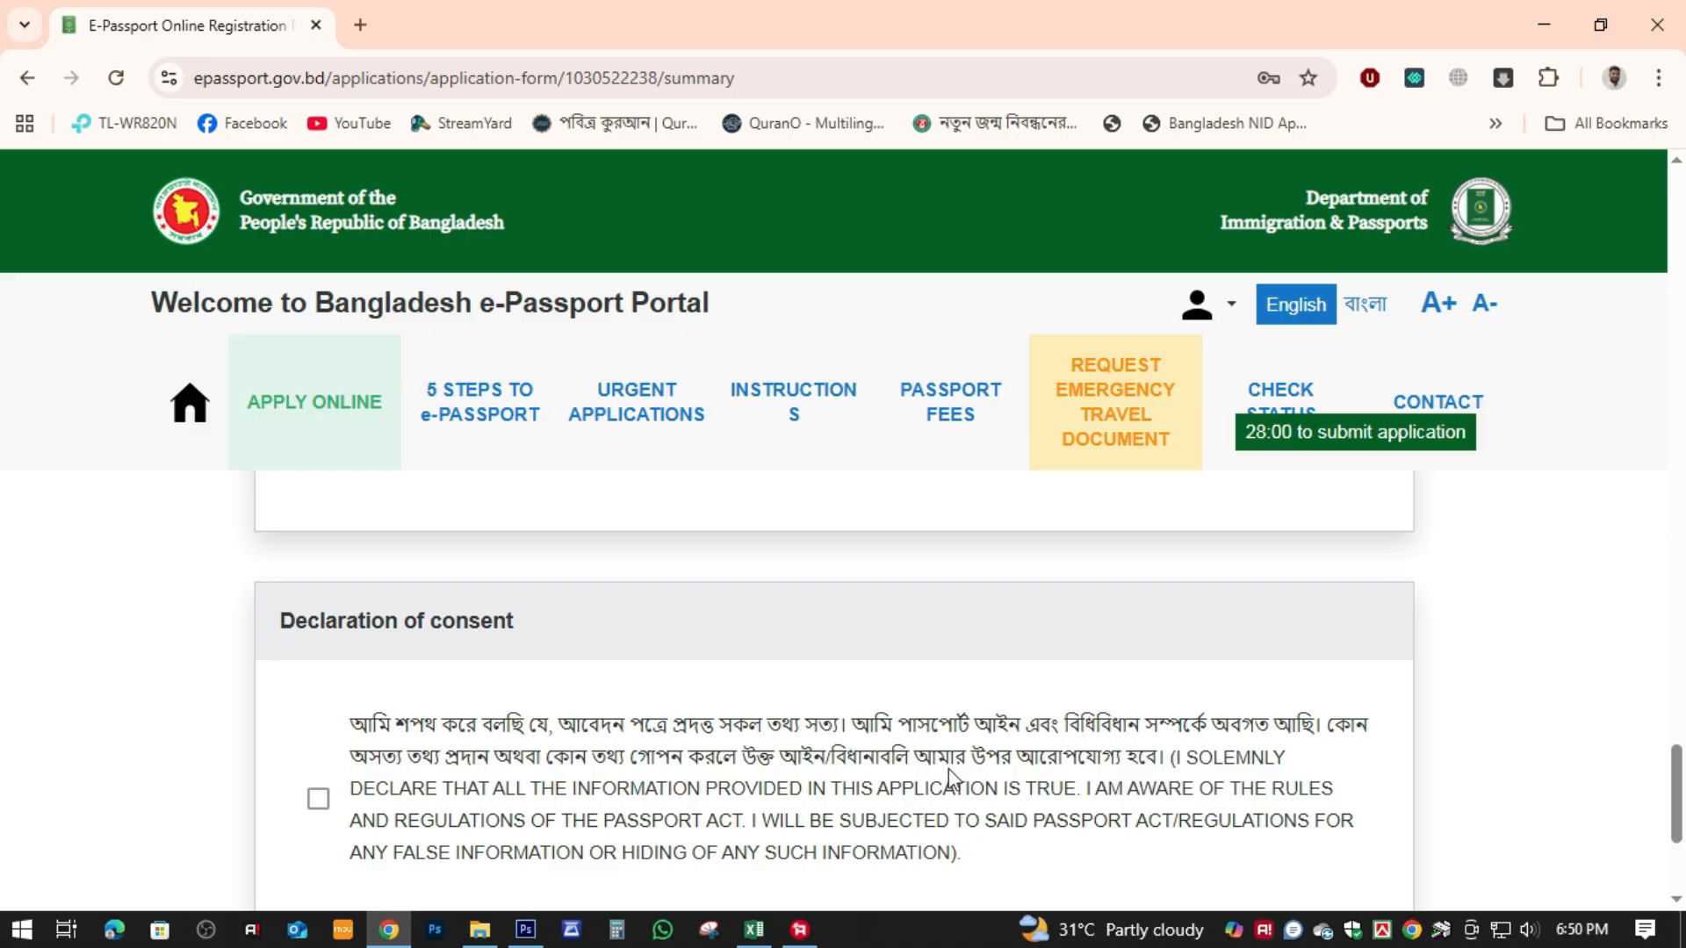
pyautogui.scroll(-2, 772, 782)
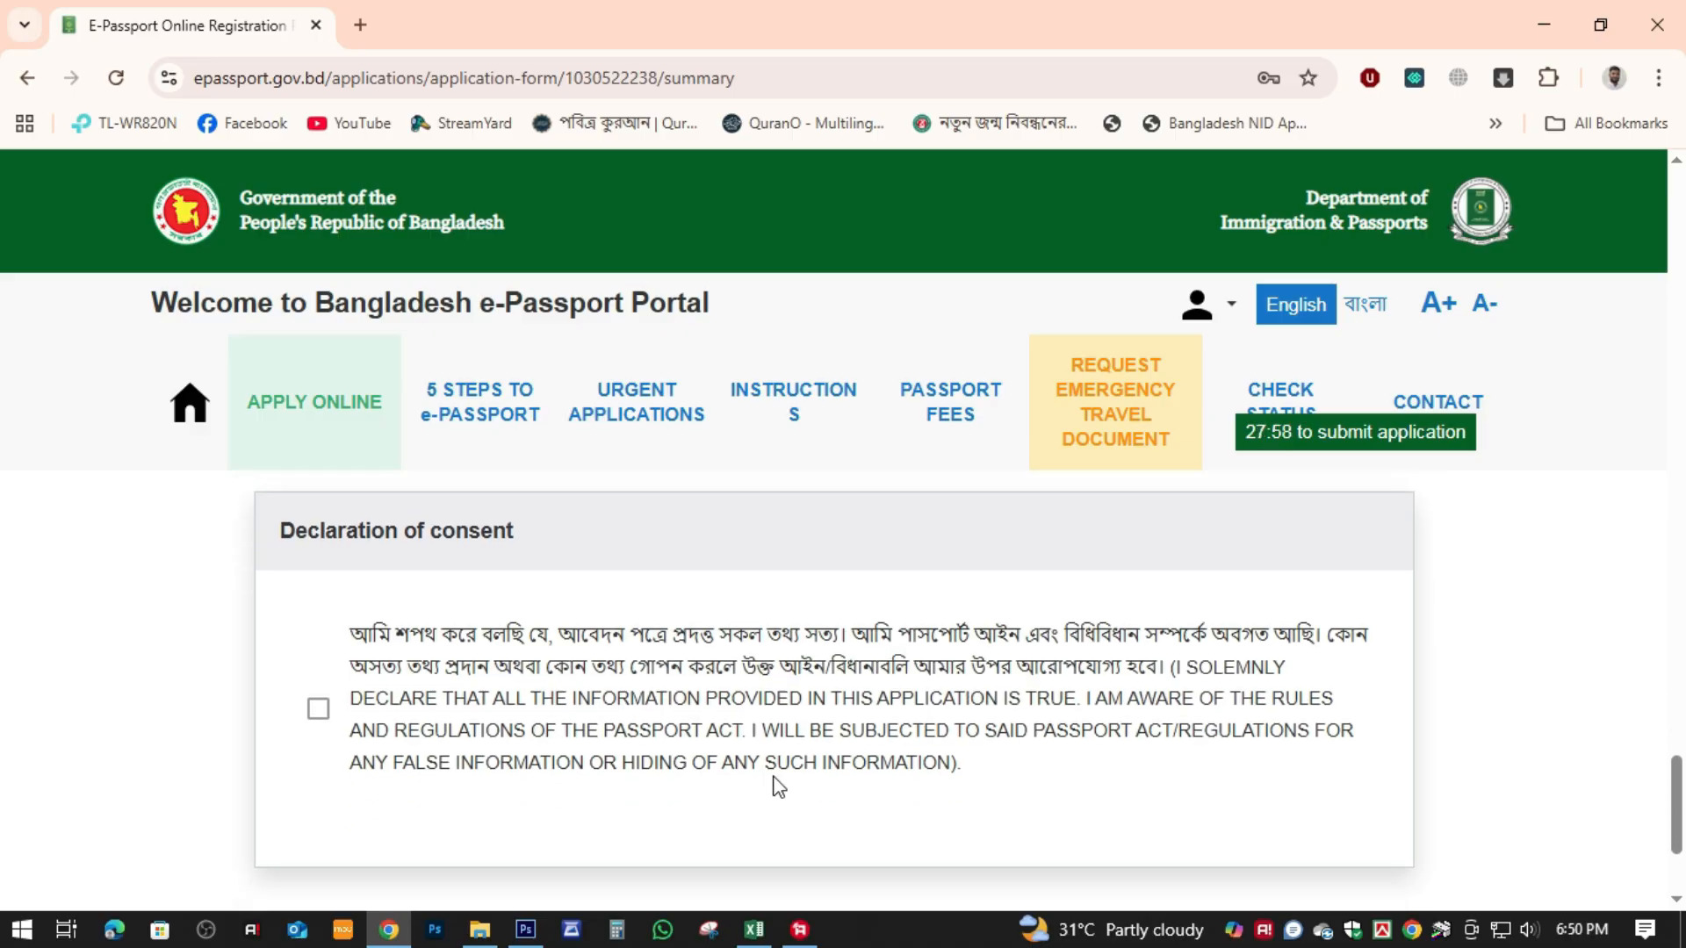
# - Accept the declaration of consent and confirm the data to proceed to payment
pyautogui.click(318, 634)
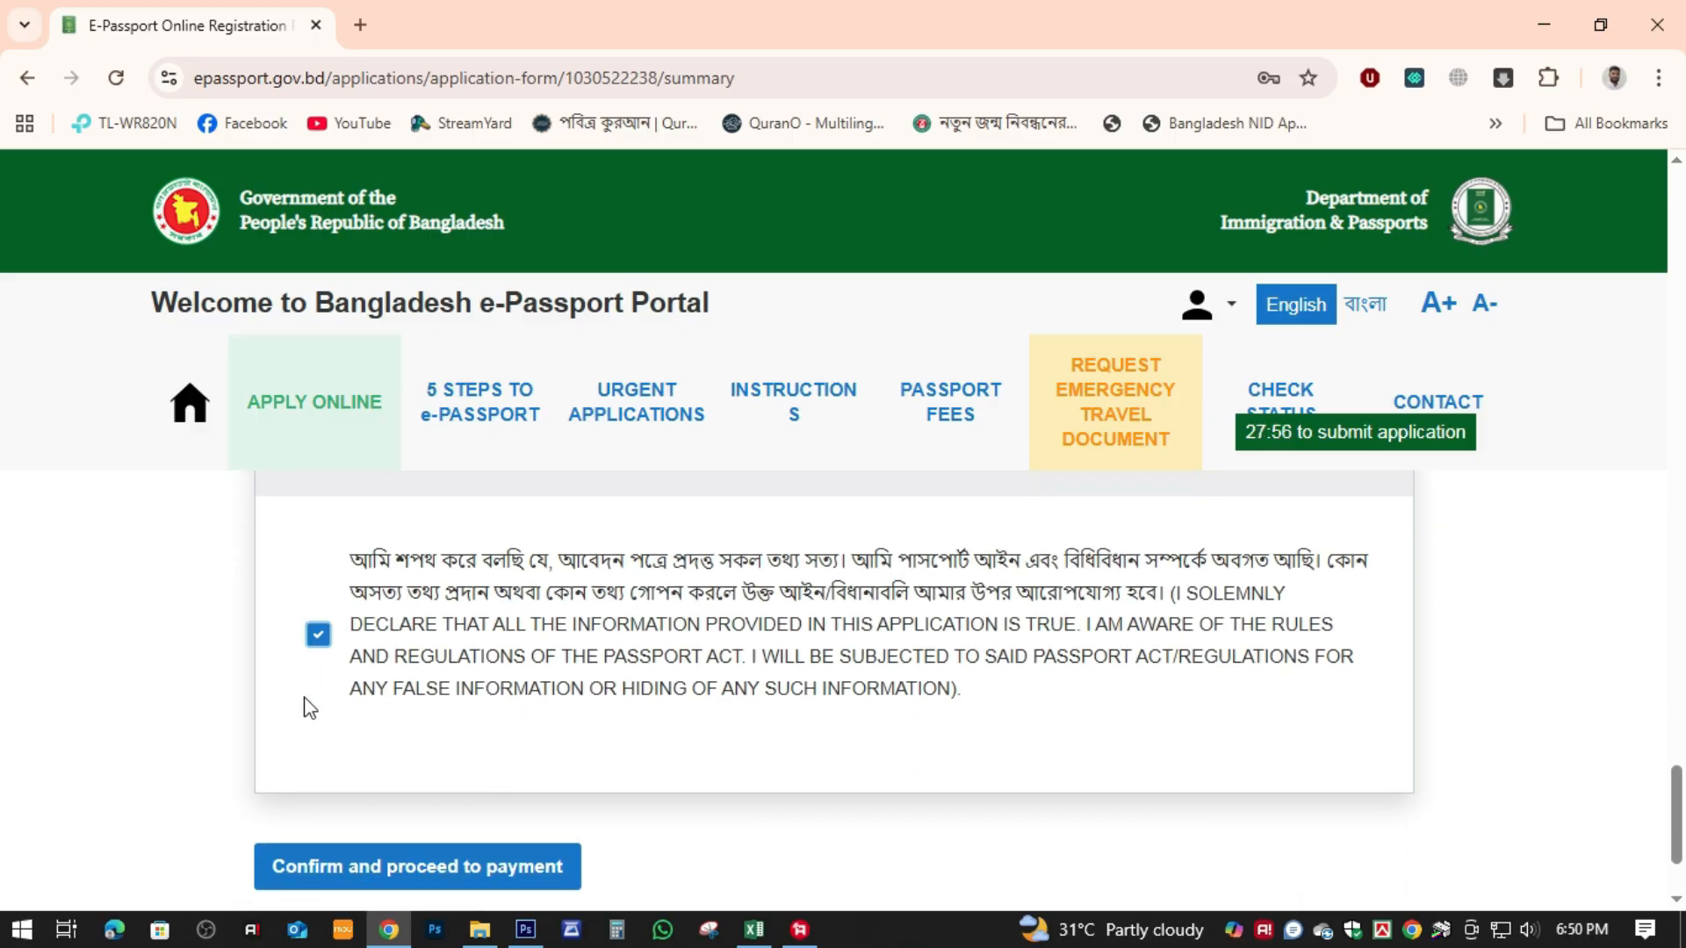
pyautogui.scroll(-2, 299, 694)
pyautogui.click(376, 708)
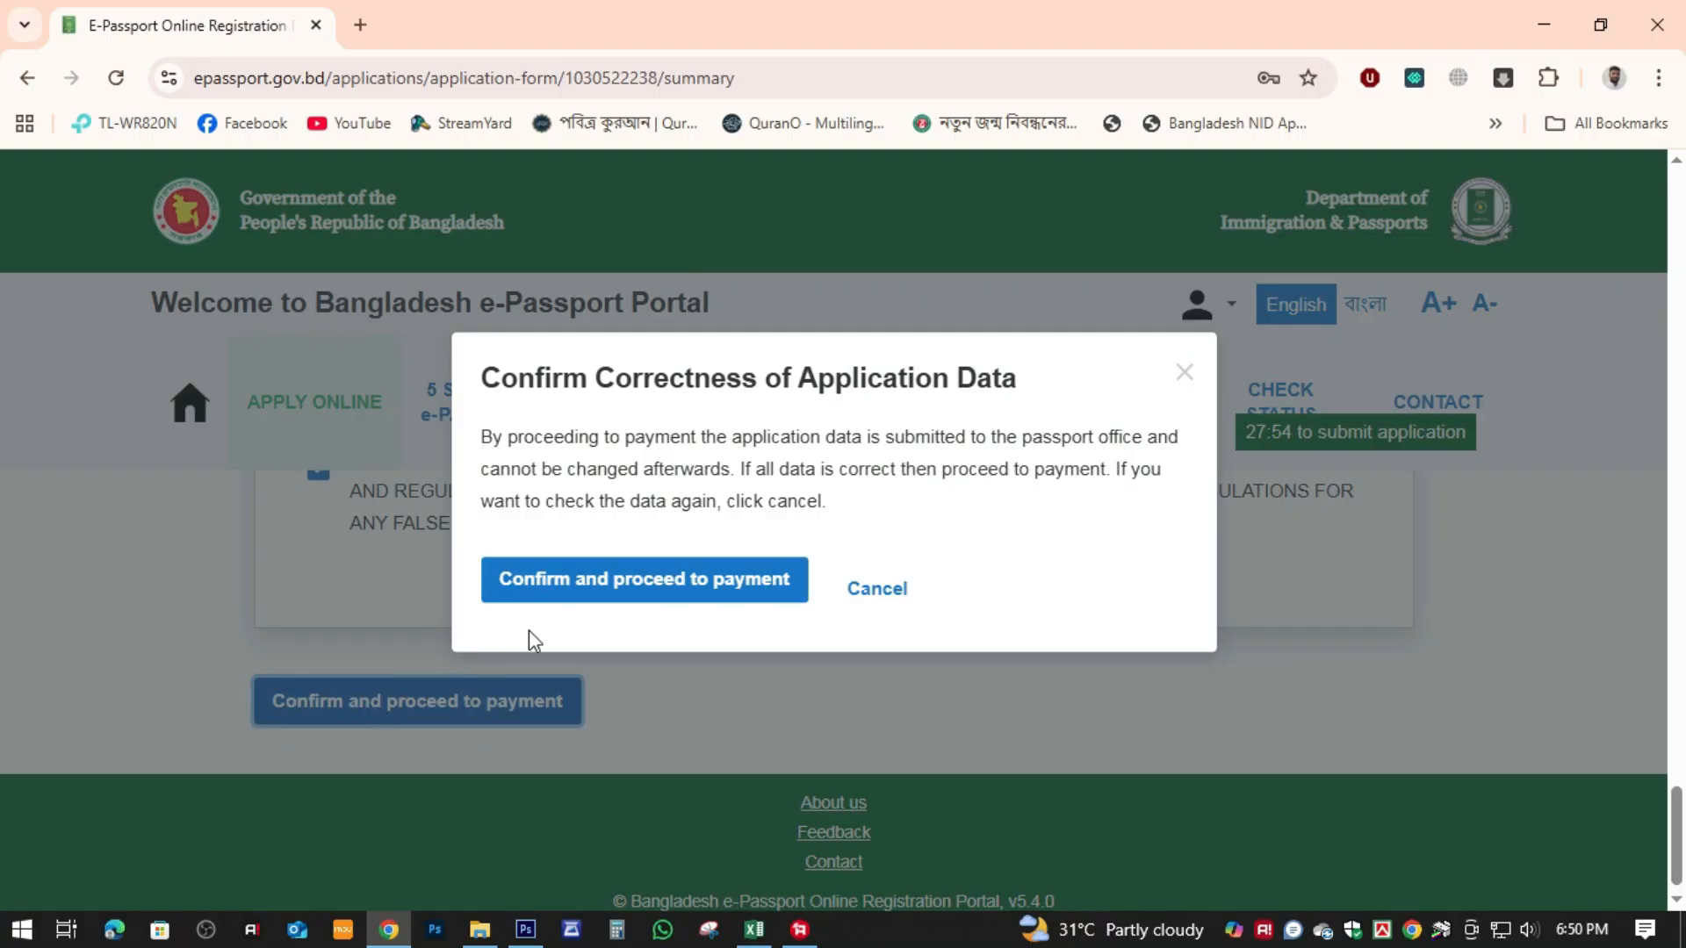
pyautogui.click(584, 581)
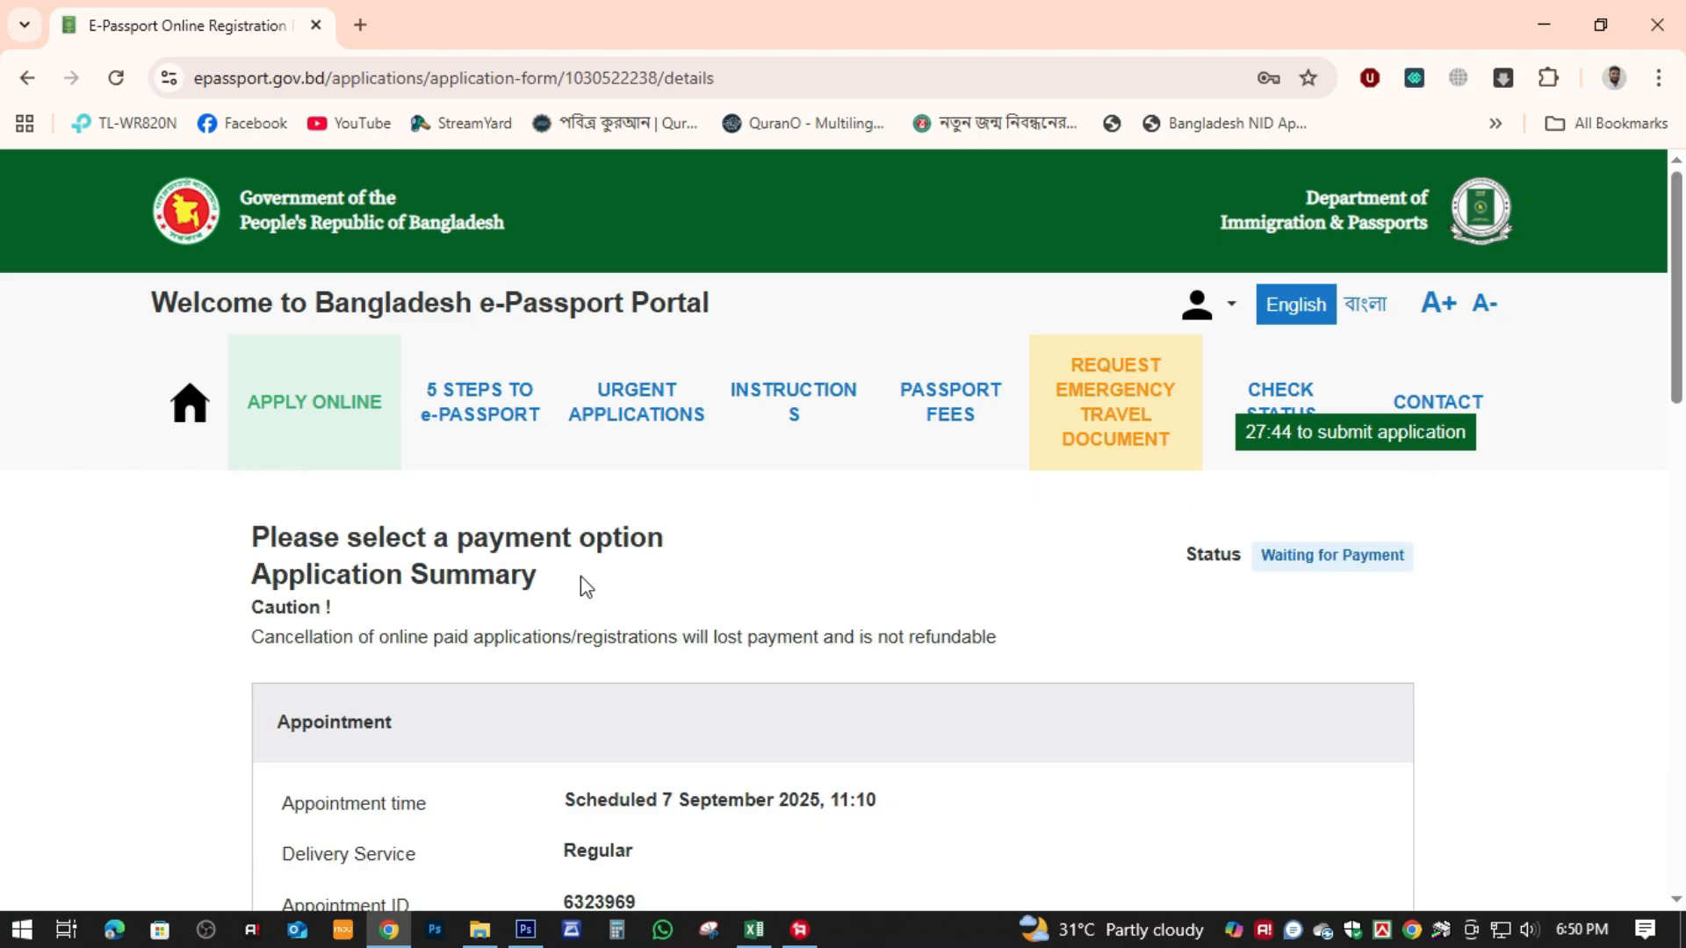
# - Select Online payment for the 5750 BDT fee and continue to Ekpay
pyautogui.scroll(-2, 580, 578)
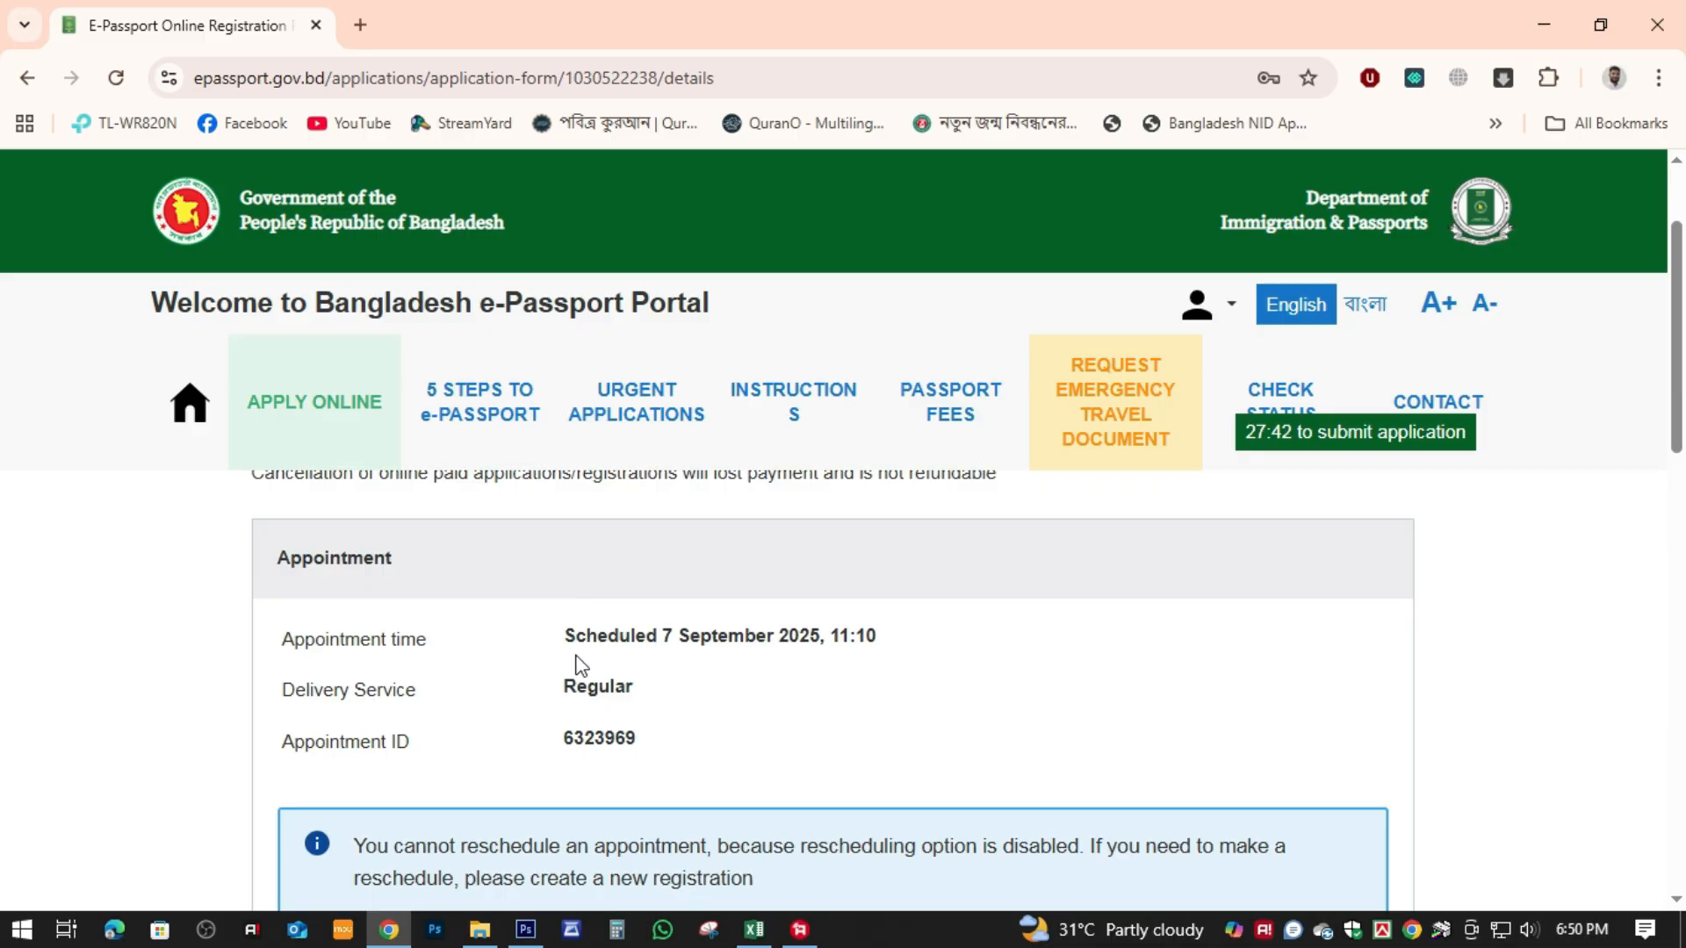
pyautogui.scroll(-7, 620, 575)
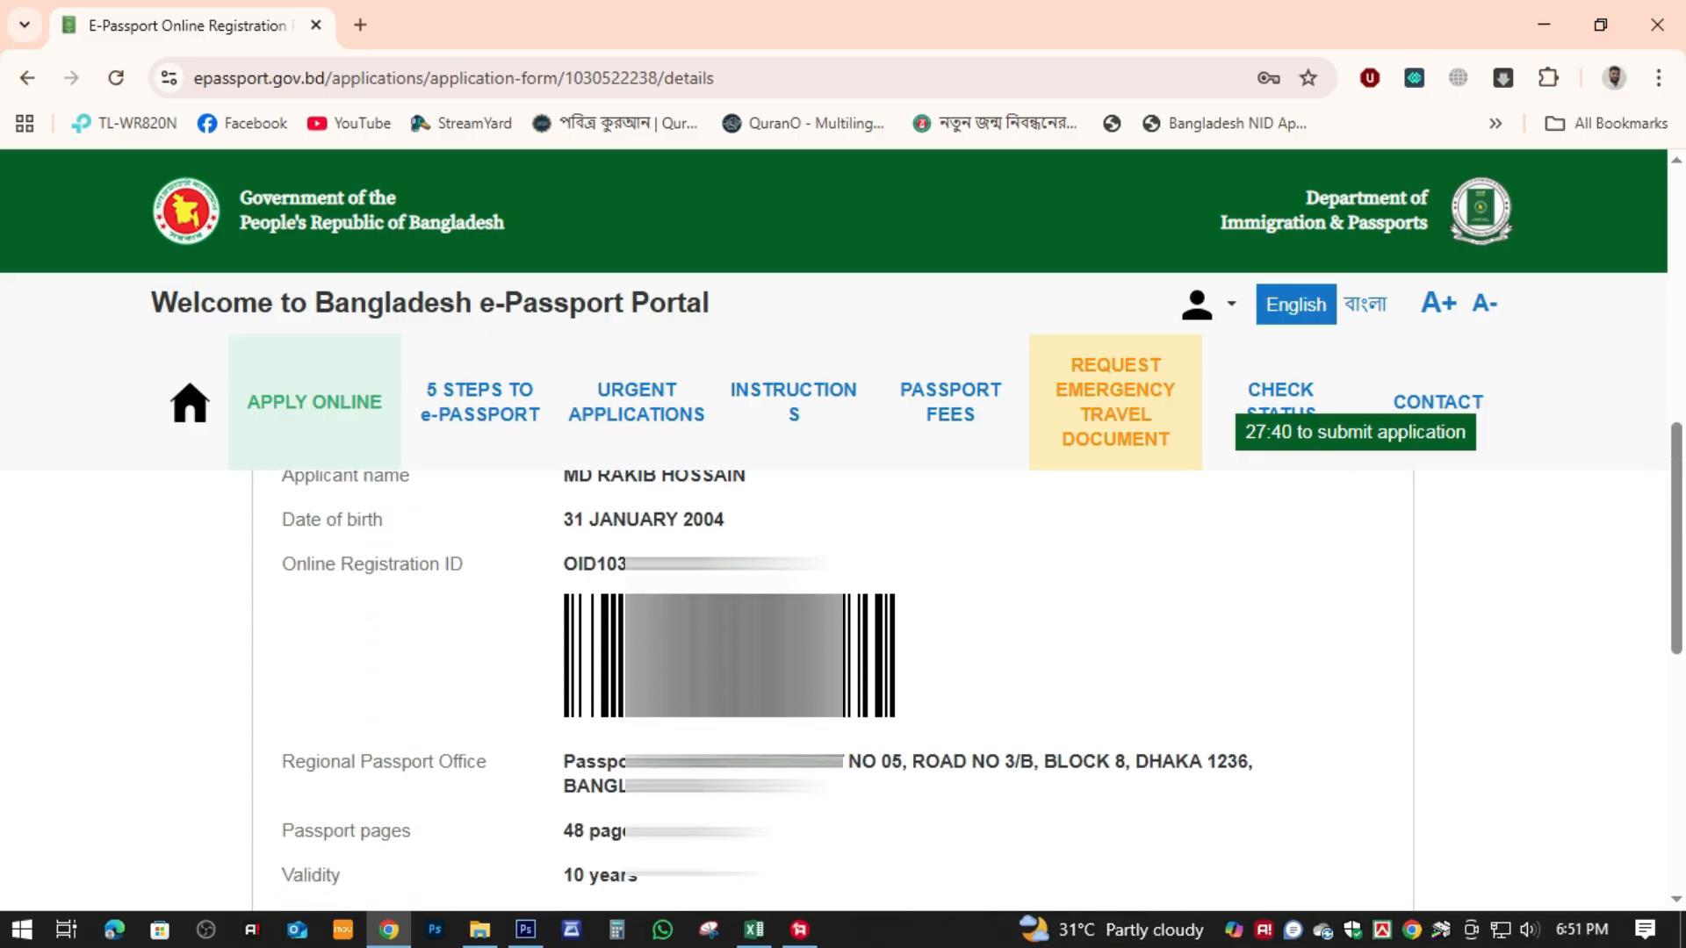
pyautogui.scroll(-7, 620, 576)
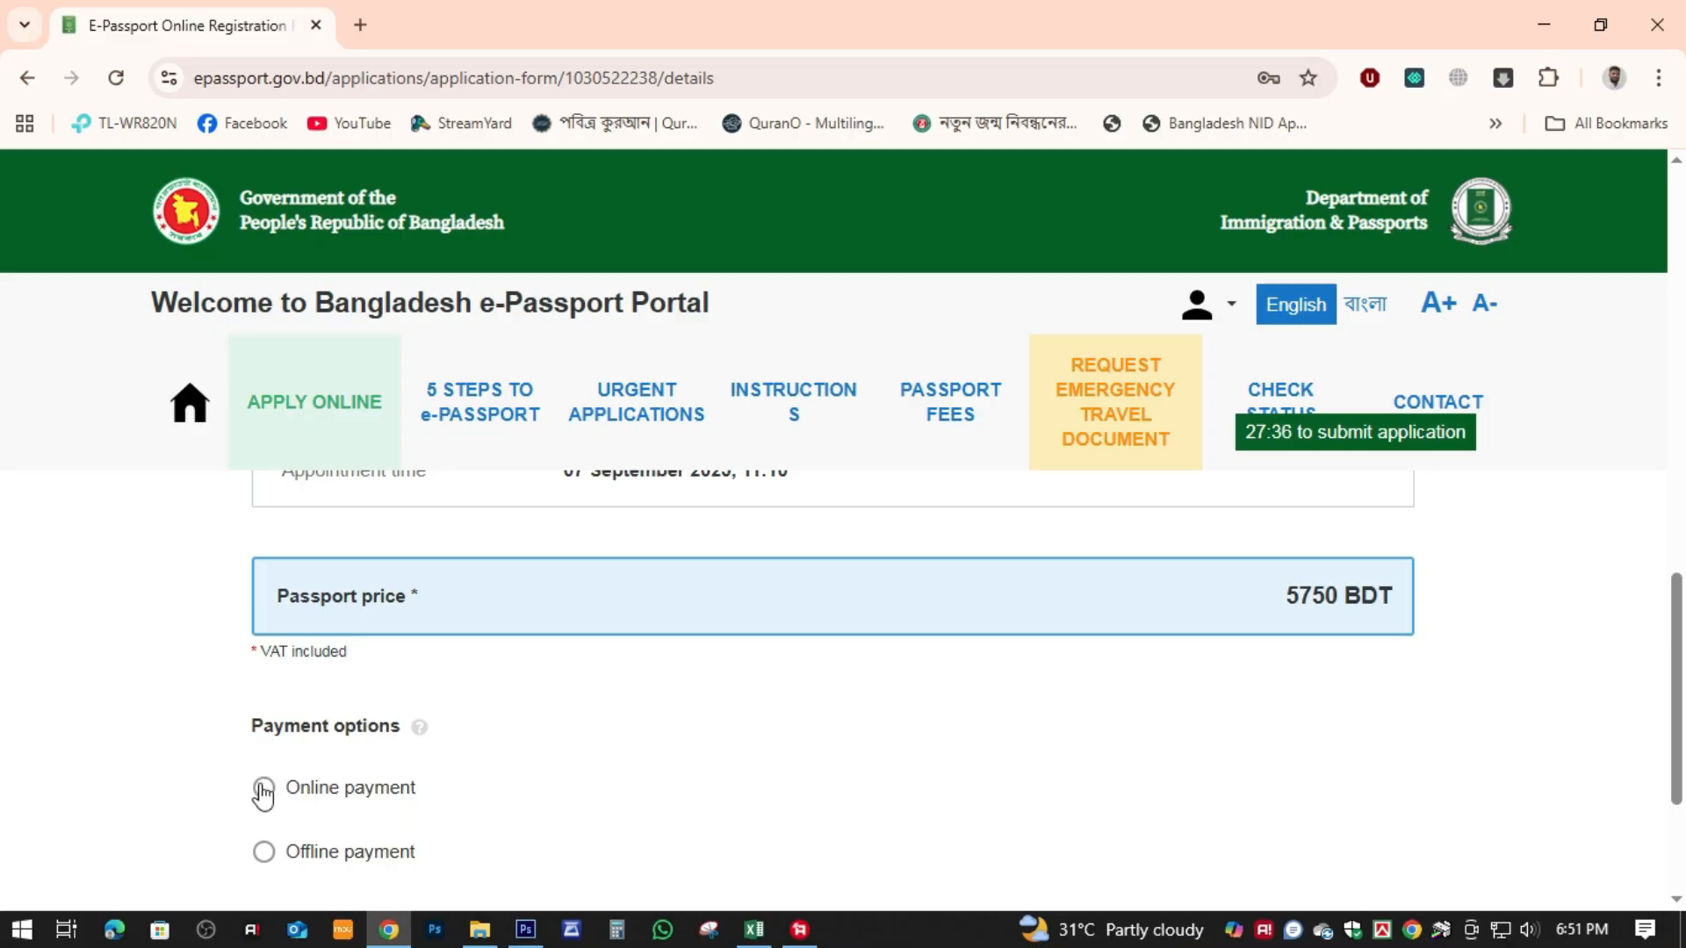
pyautogui.click(264, 788)
pyautogui.scroll(-2, 571, 748)
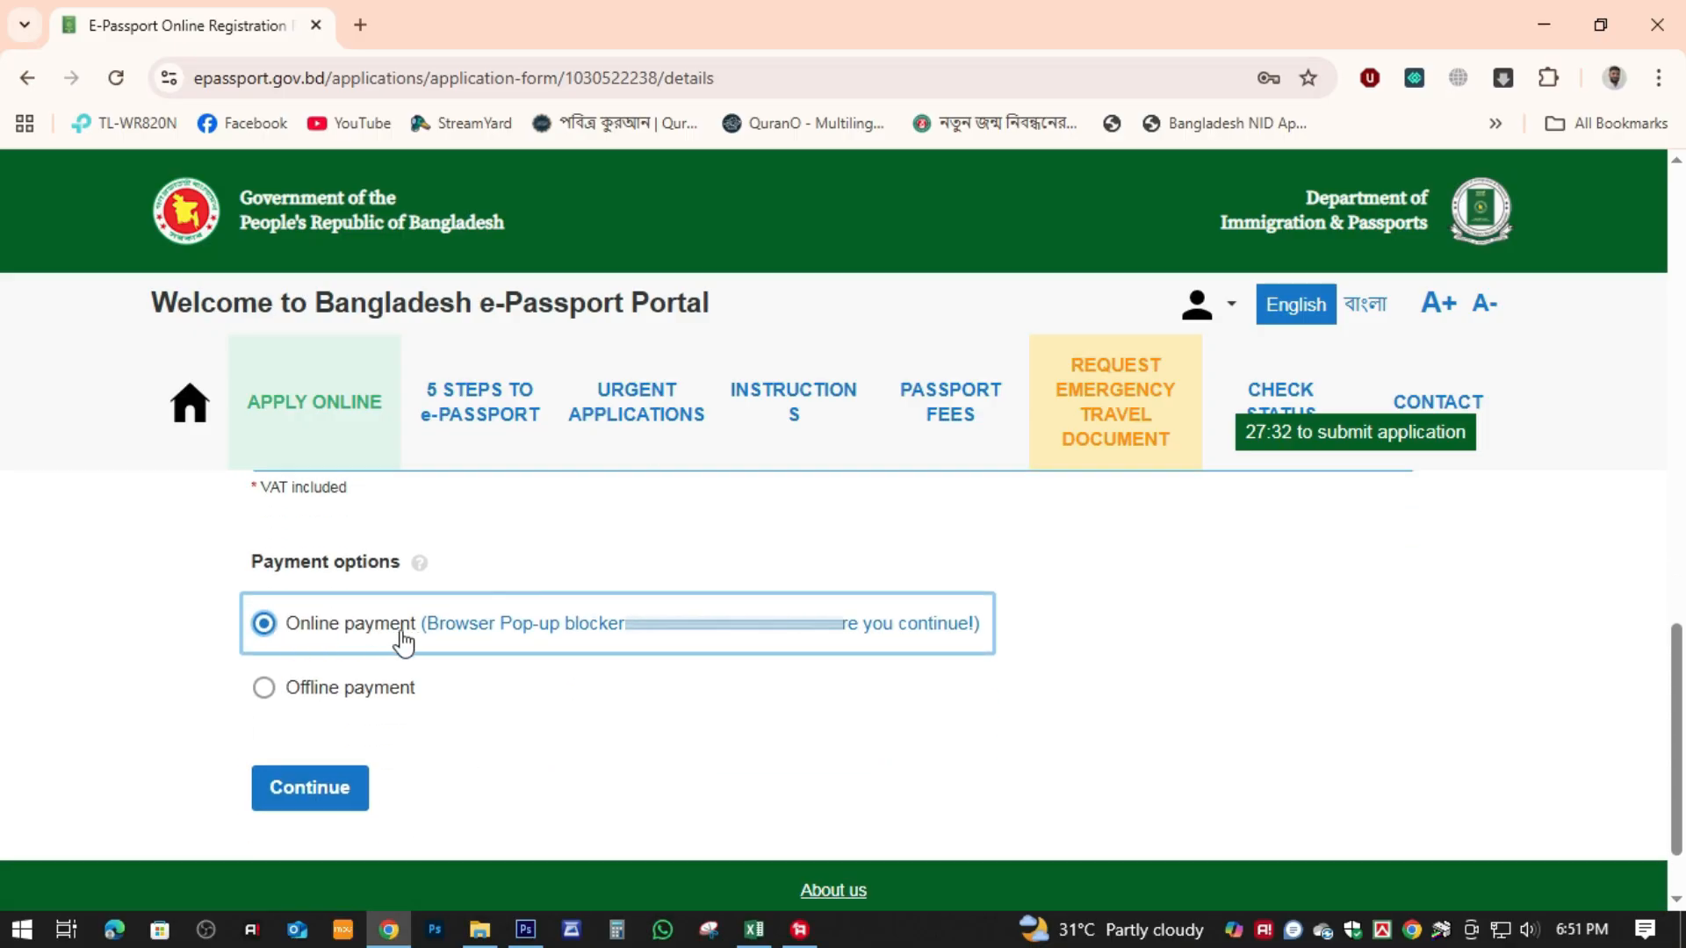
pyautogui.click(325, 795)
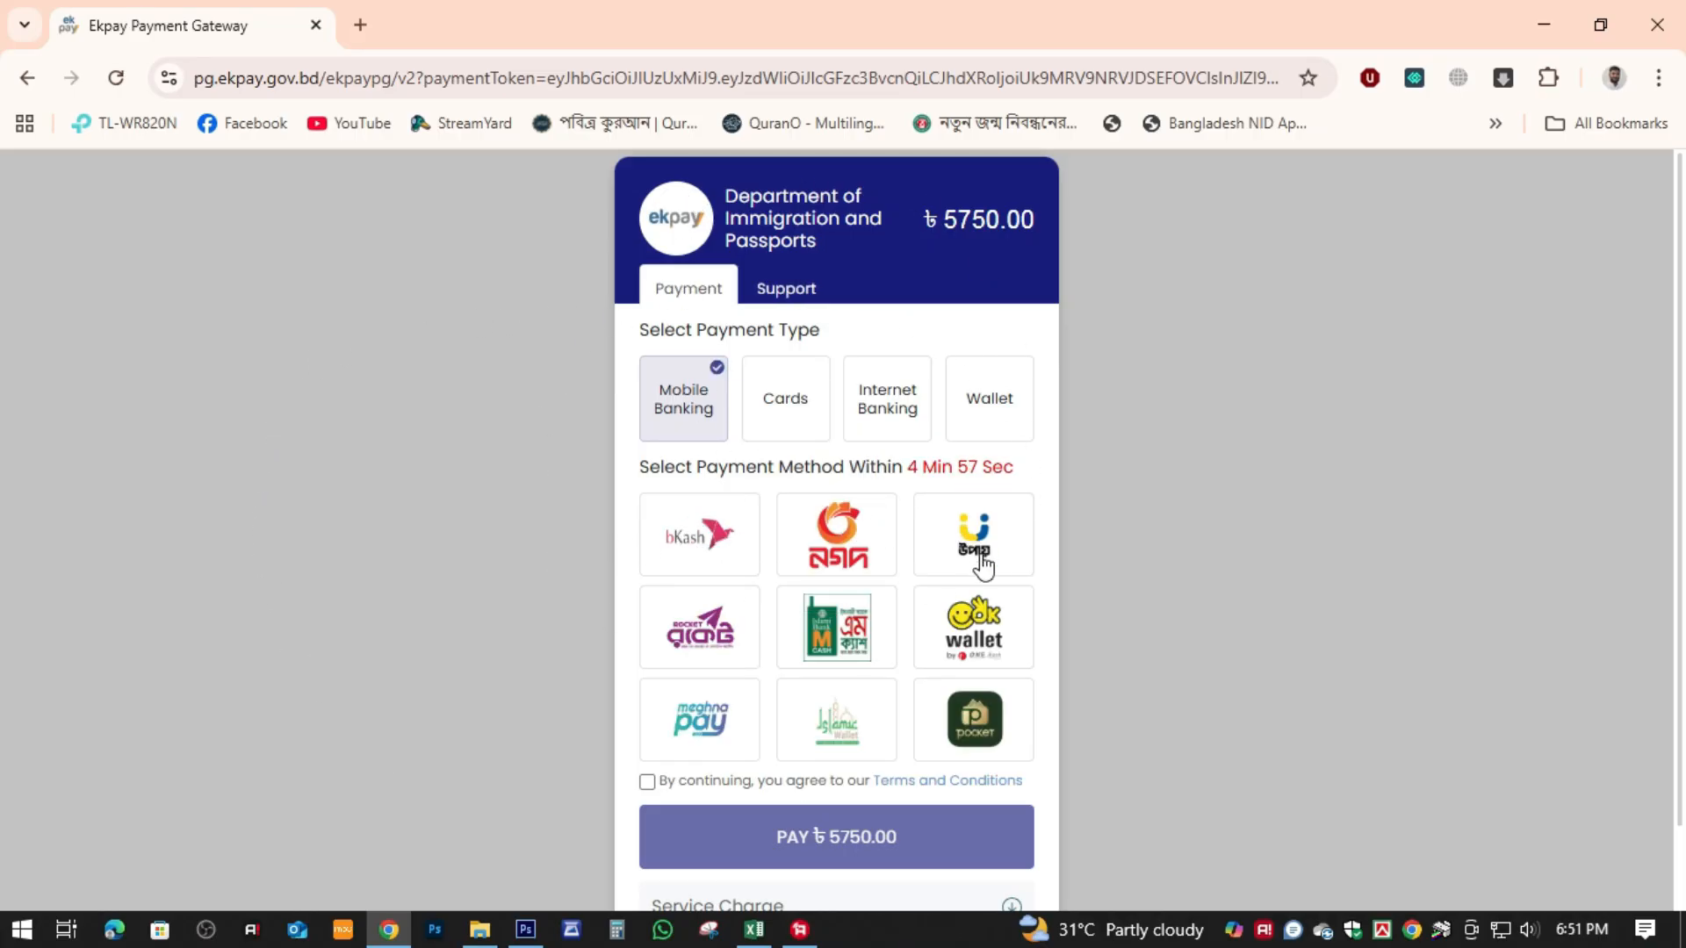
# - Choose bKash under Mobile Banking, accept the terms, and start paying 5750 taka
pyautogui.click(786, 400)
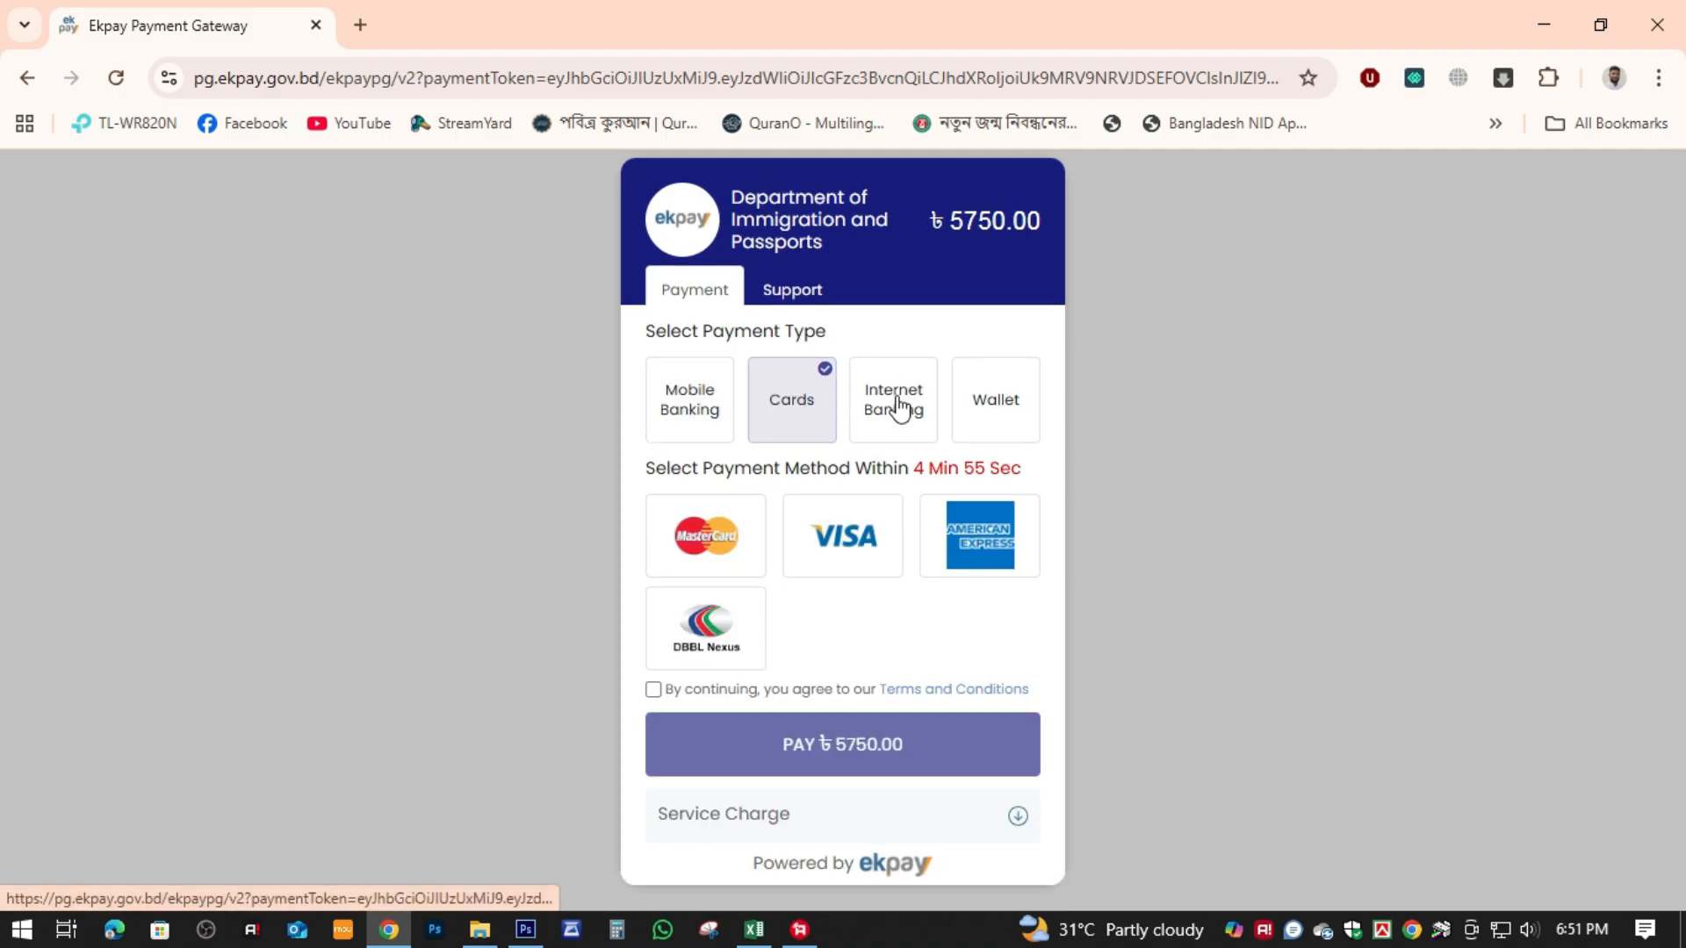
pyautogui.click(904, 404)
pyautogui.click(979, 411)
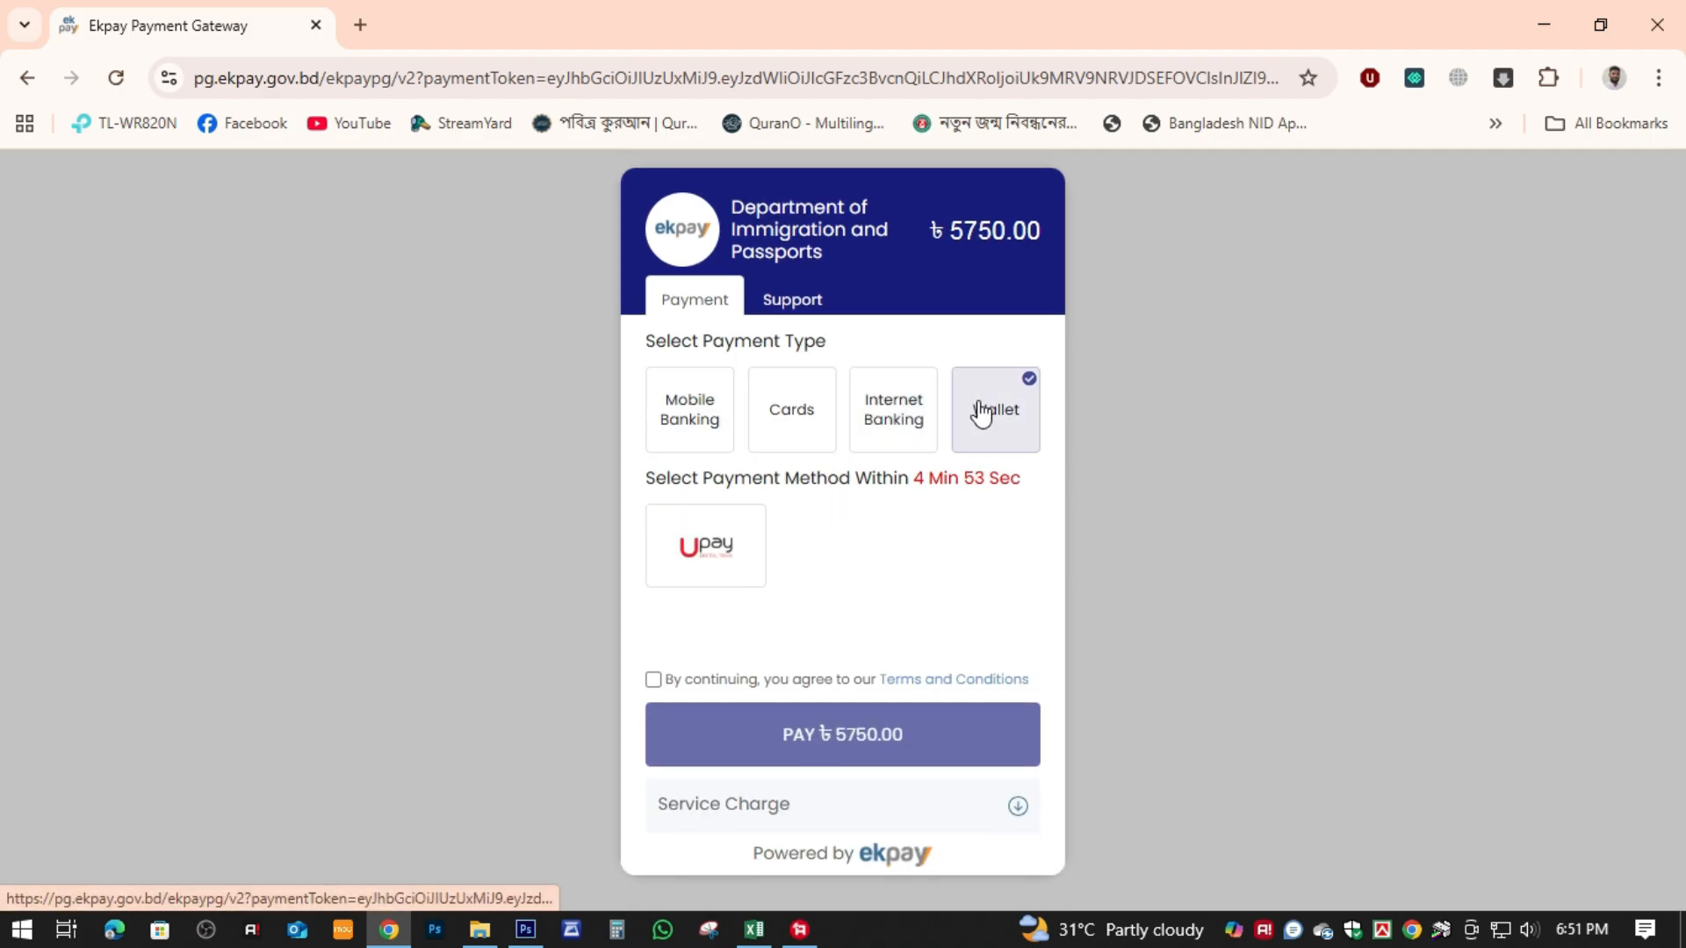
pyautogui.click(909, 417)
pyautogui.click(797, 417)
pyautogui.click(690, 417)
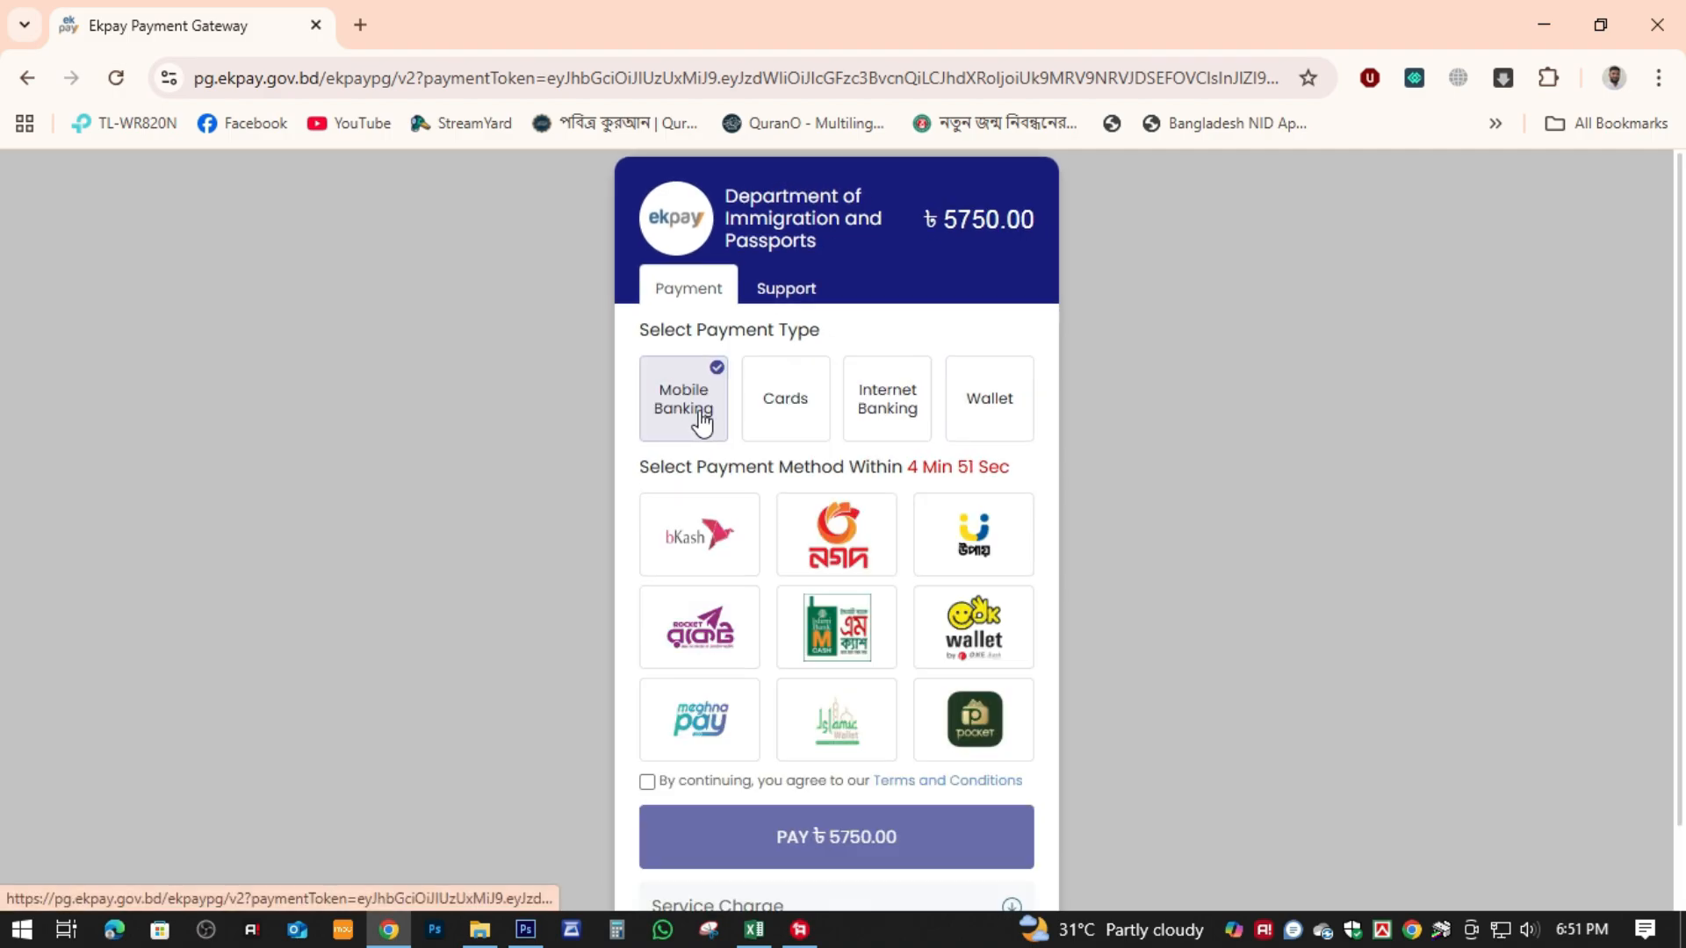
pyautogui.click(698, 536)
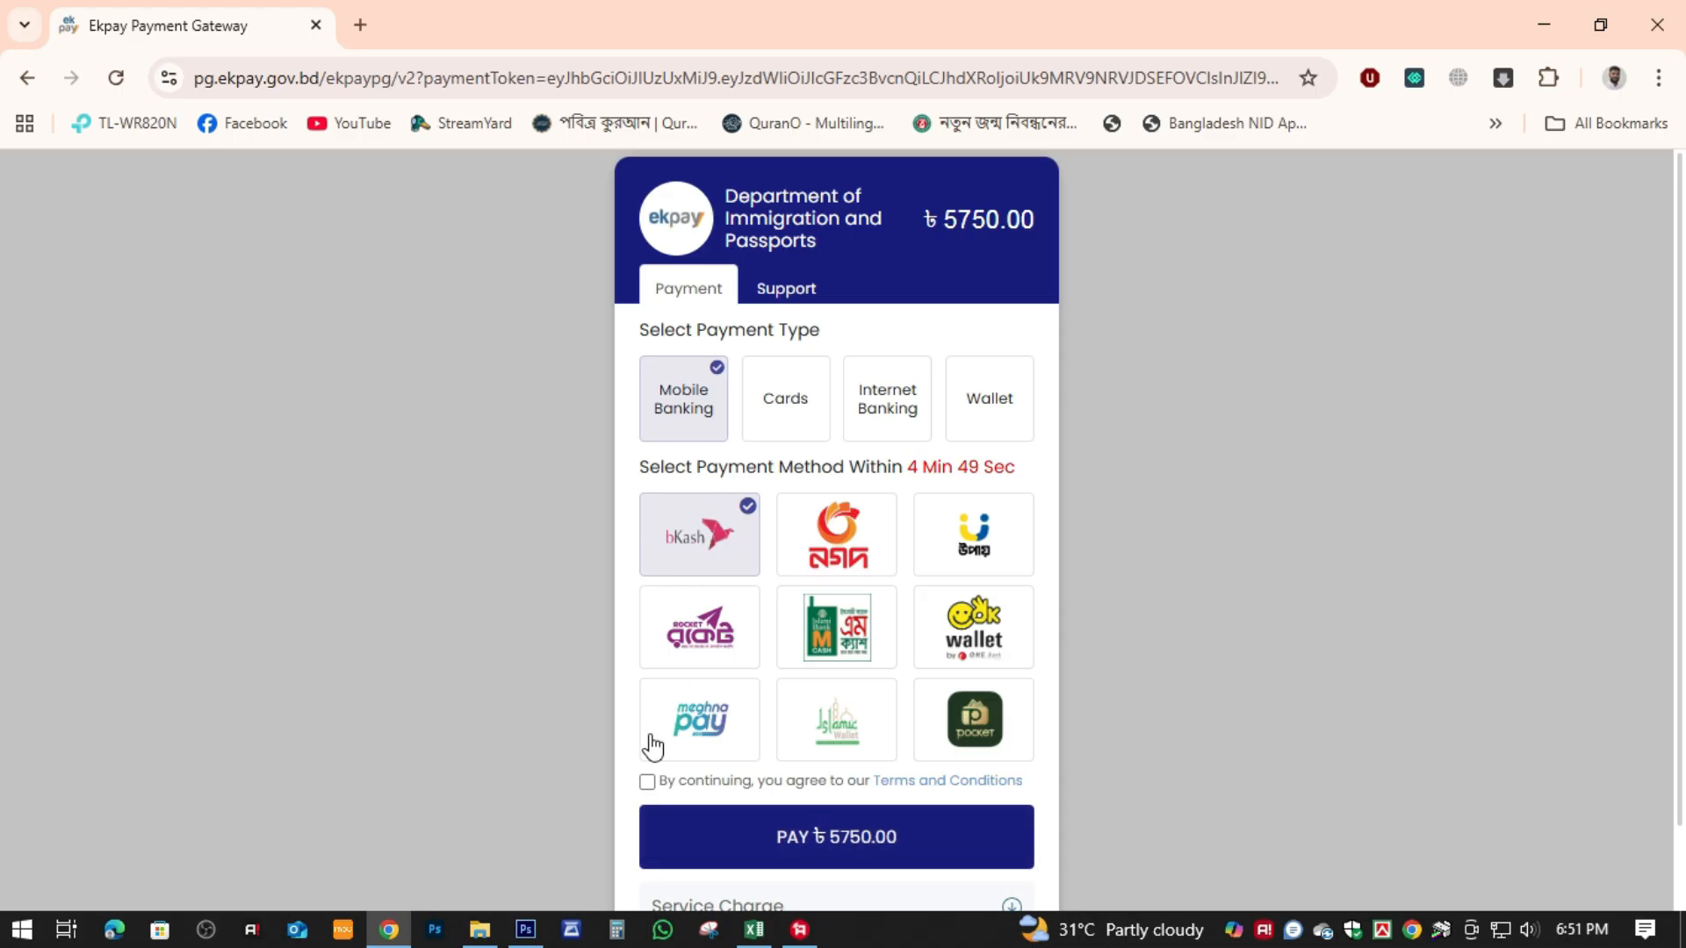
pyautogui.click(647, 782)
pyautogui.click(854, 839)
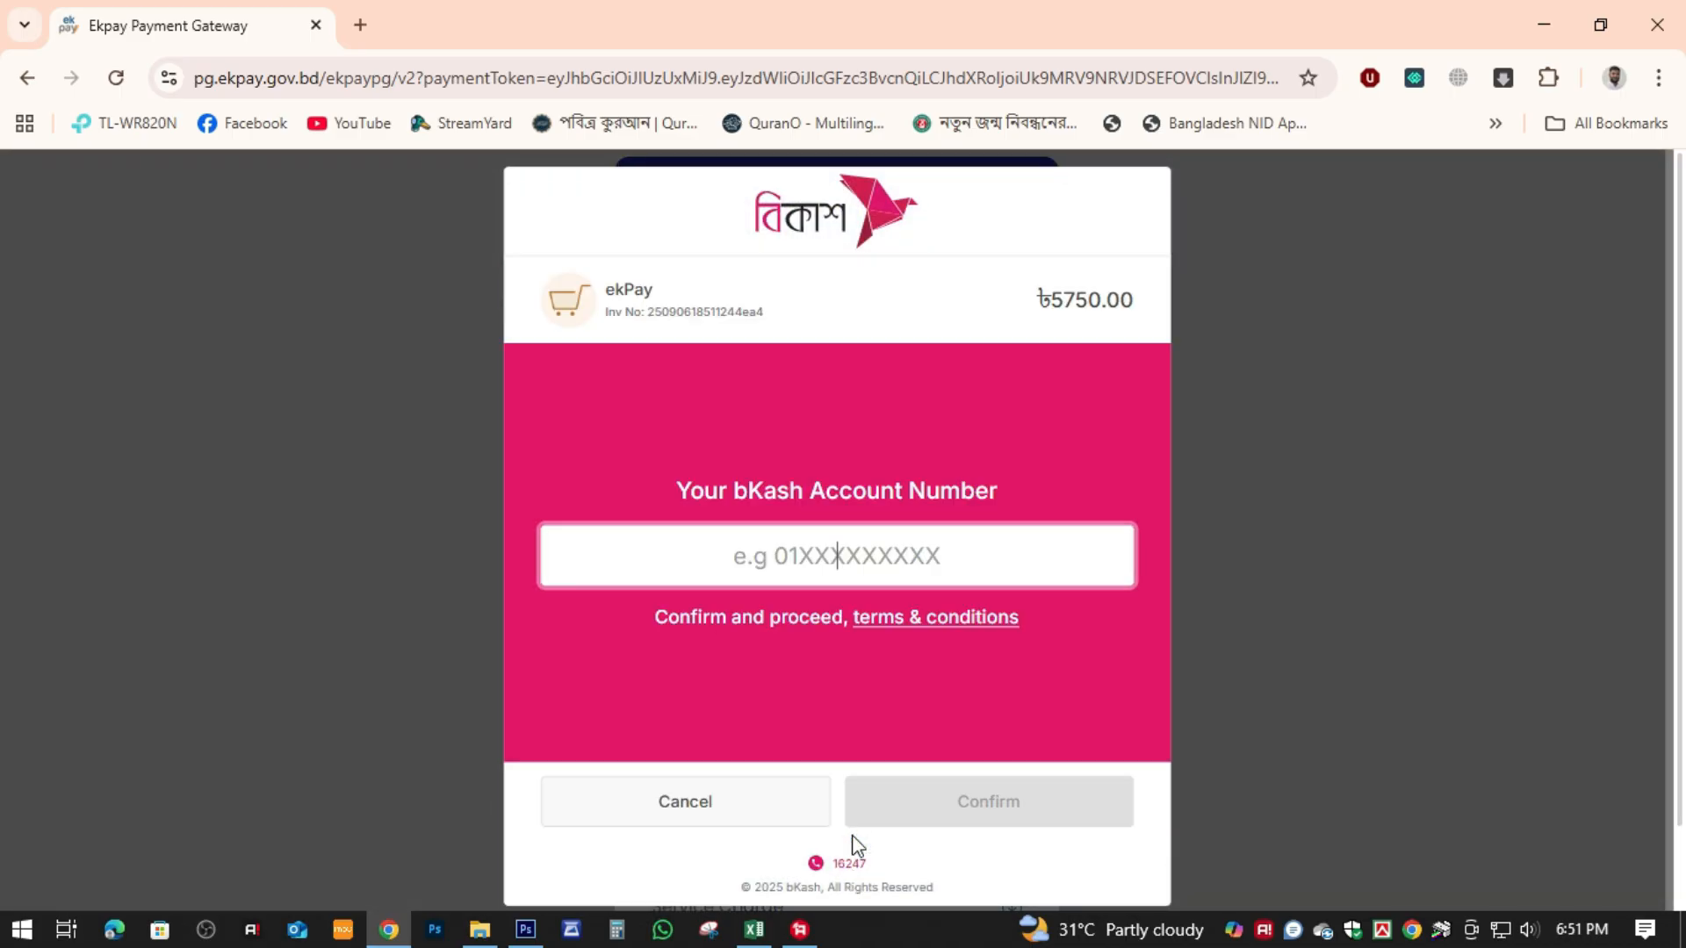
# - Enter the bKash account number, verification code and PIN to complete the payment
pyautogui.write('017596')
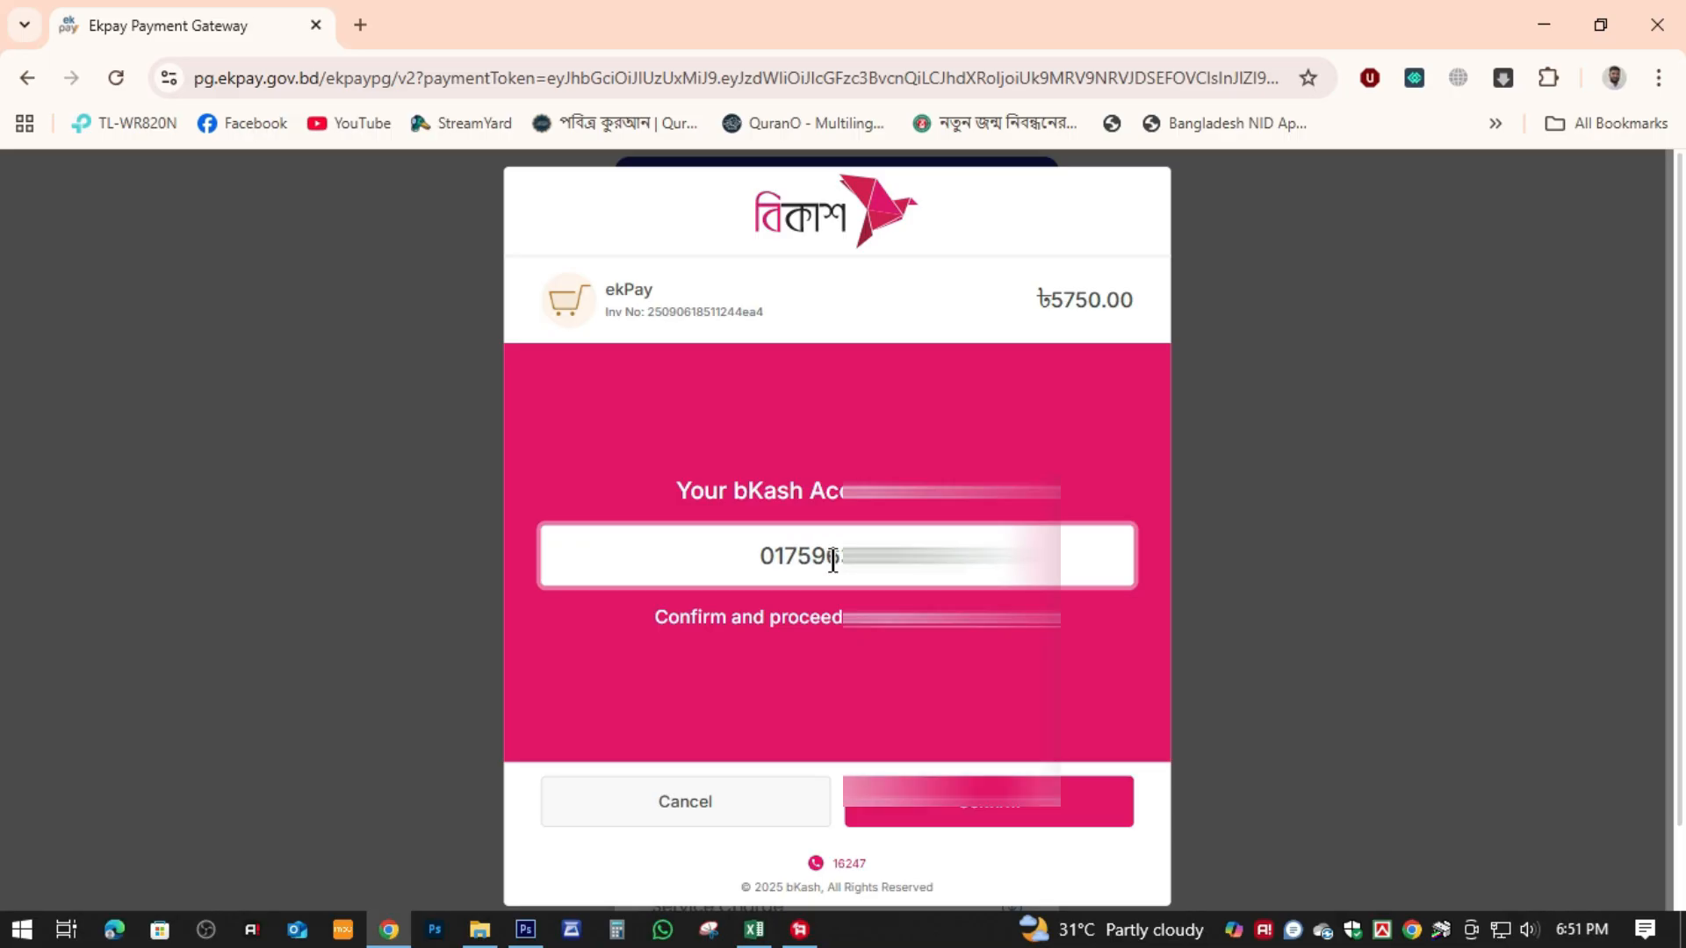
pyautogui.click(997, 806)
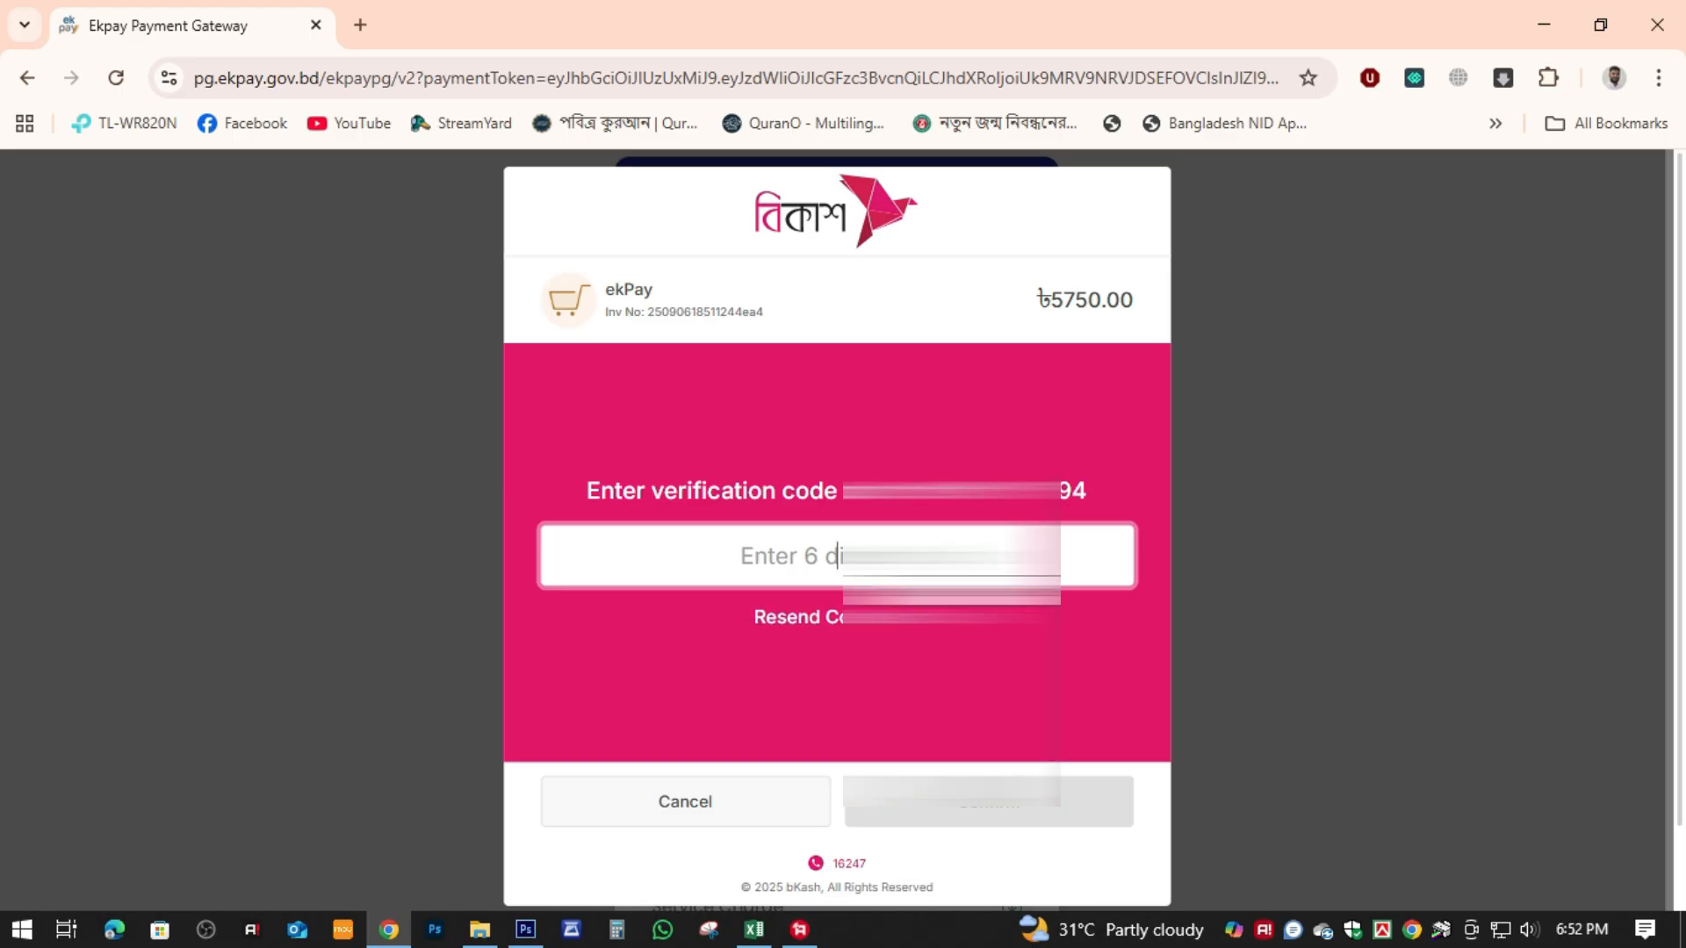
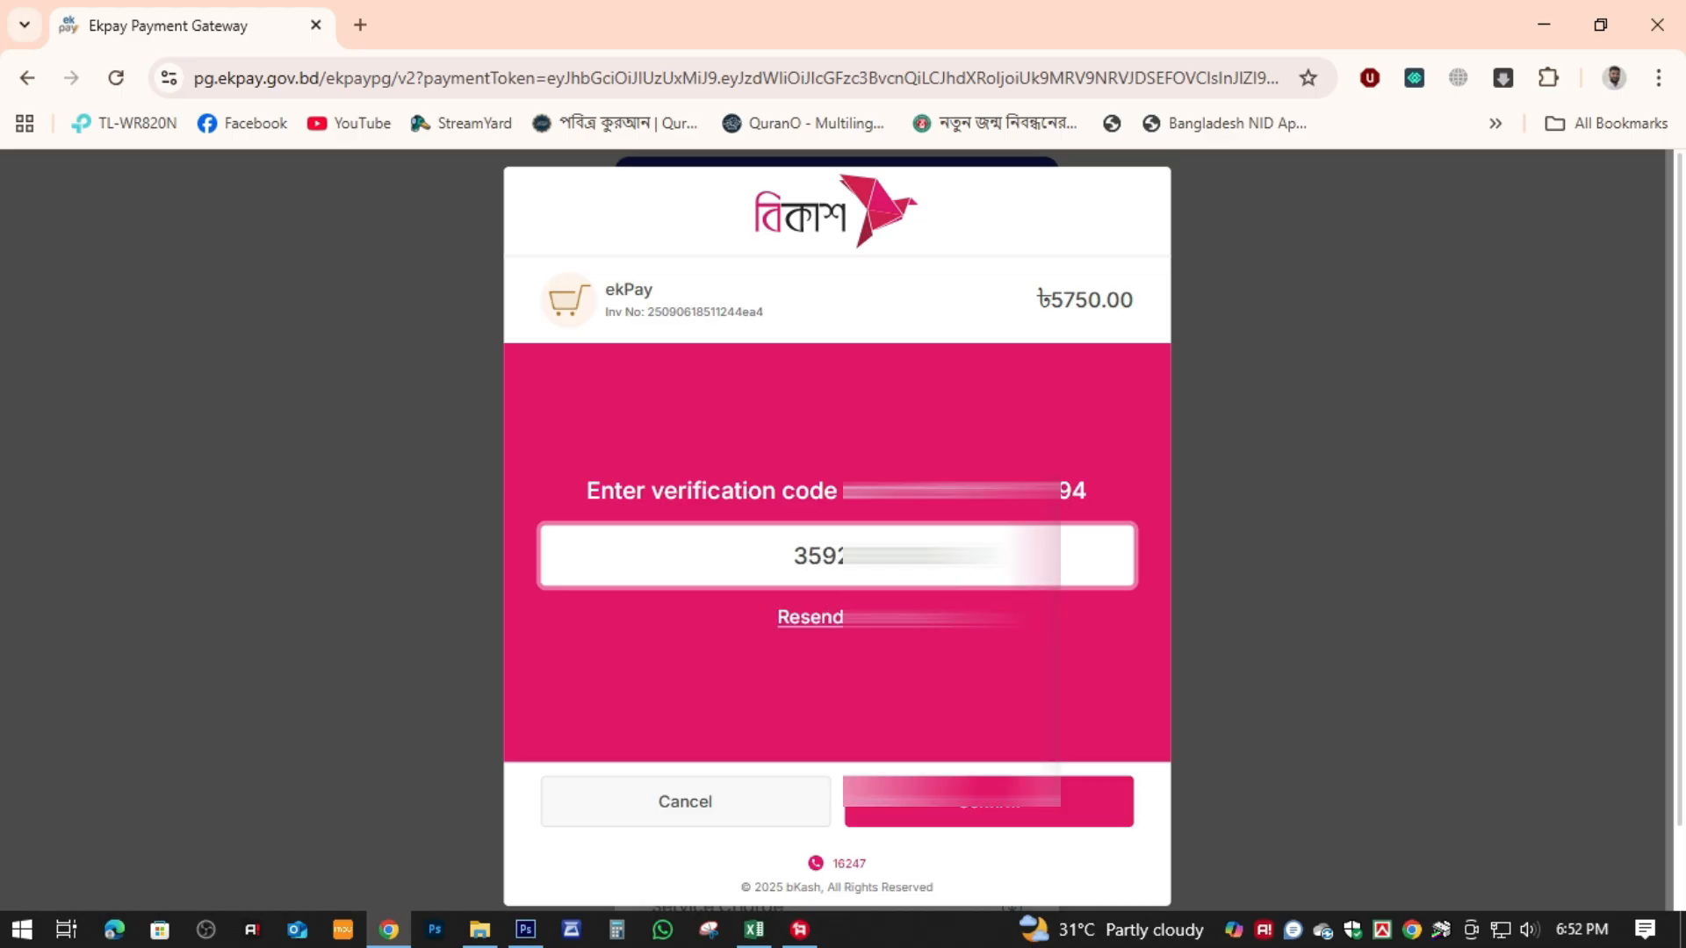
pyautogui.click(993, 809)
pyautogui.write('•••••')
pyautogui.click(993, 810)
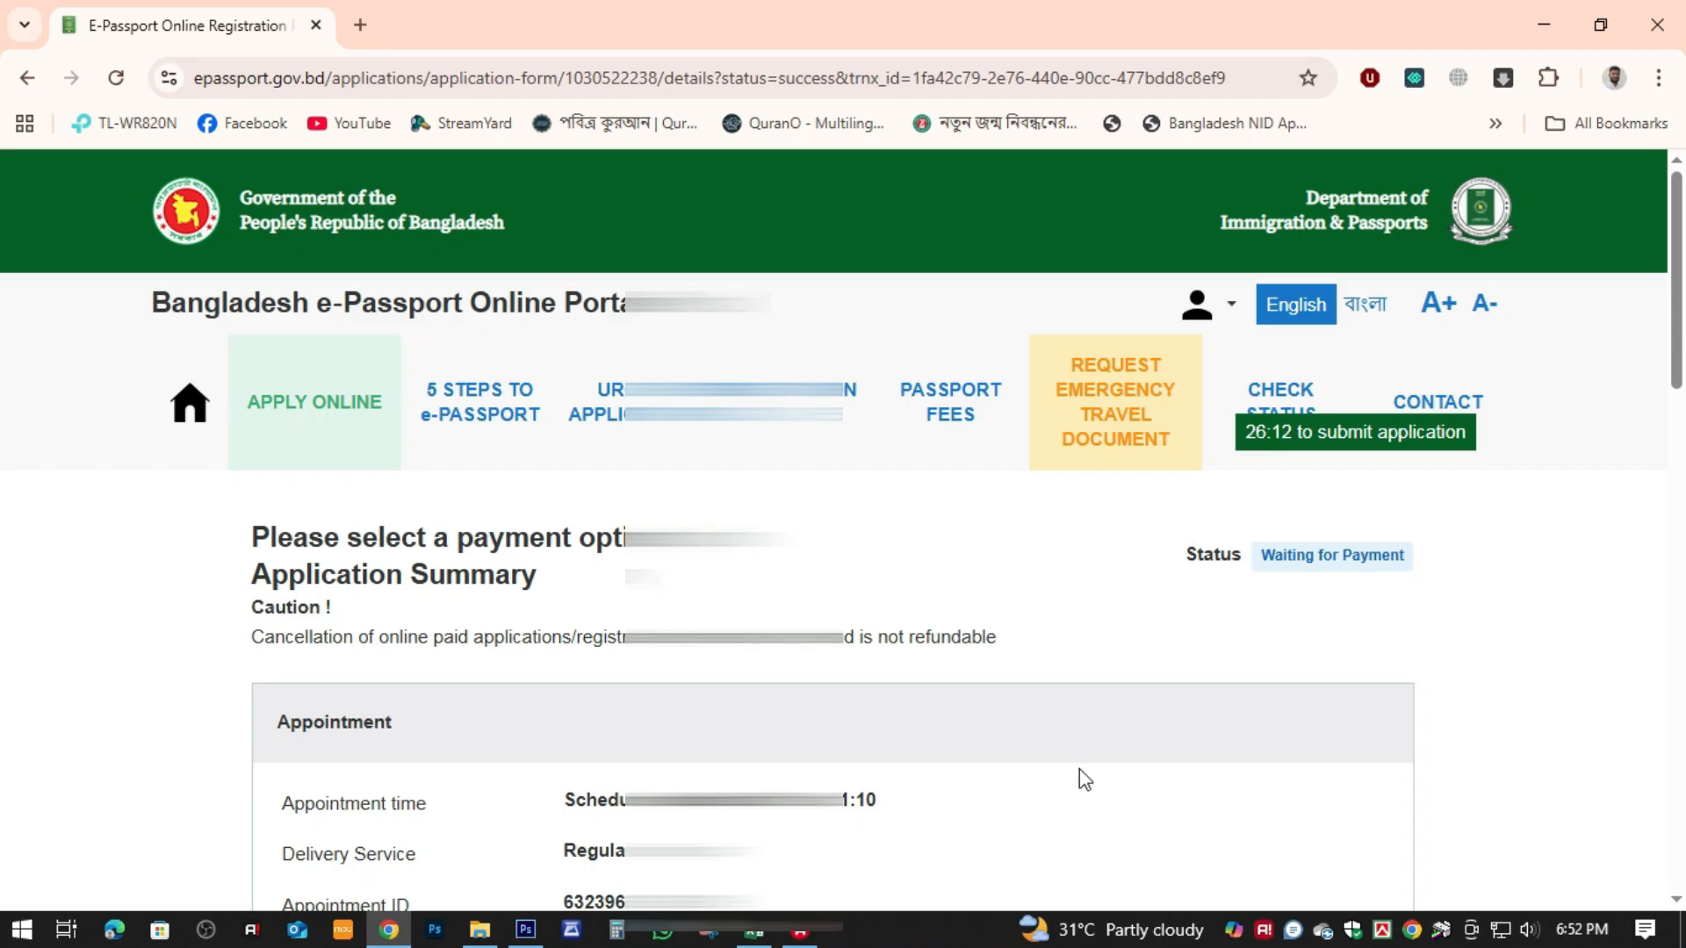
# - Check the payment status and dismiss the 'Not Found' message
pyautogui.scroll(-3, 1080, 755)
pyautogui.scroll(3, 1076, 726)
pyautogui.scroll(-10, 544, 757)
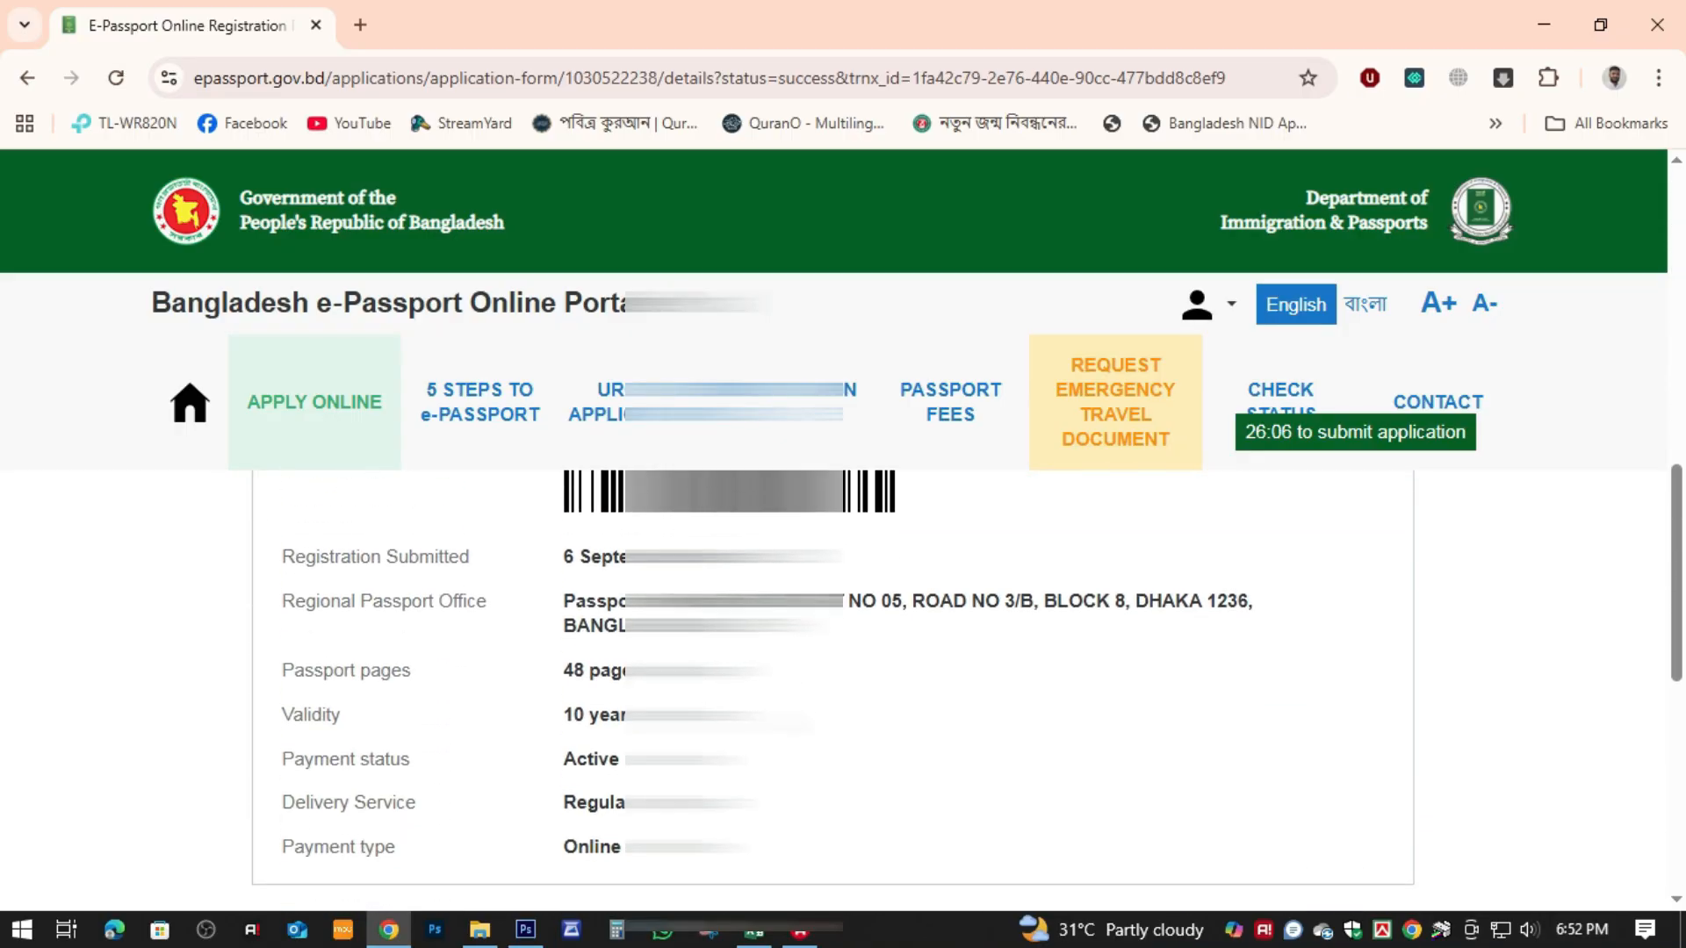
pyautogui.scroll(-2, 545, 757)
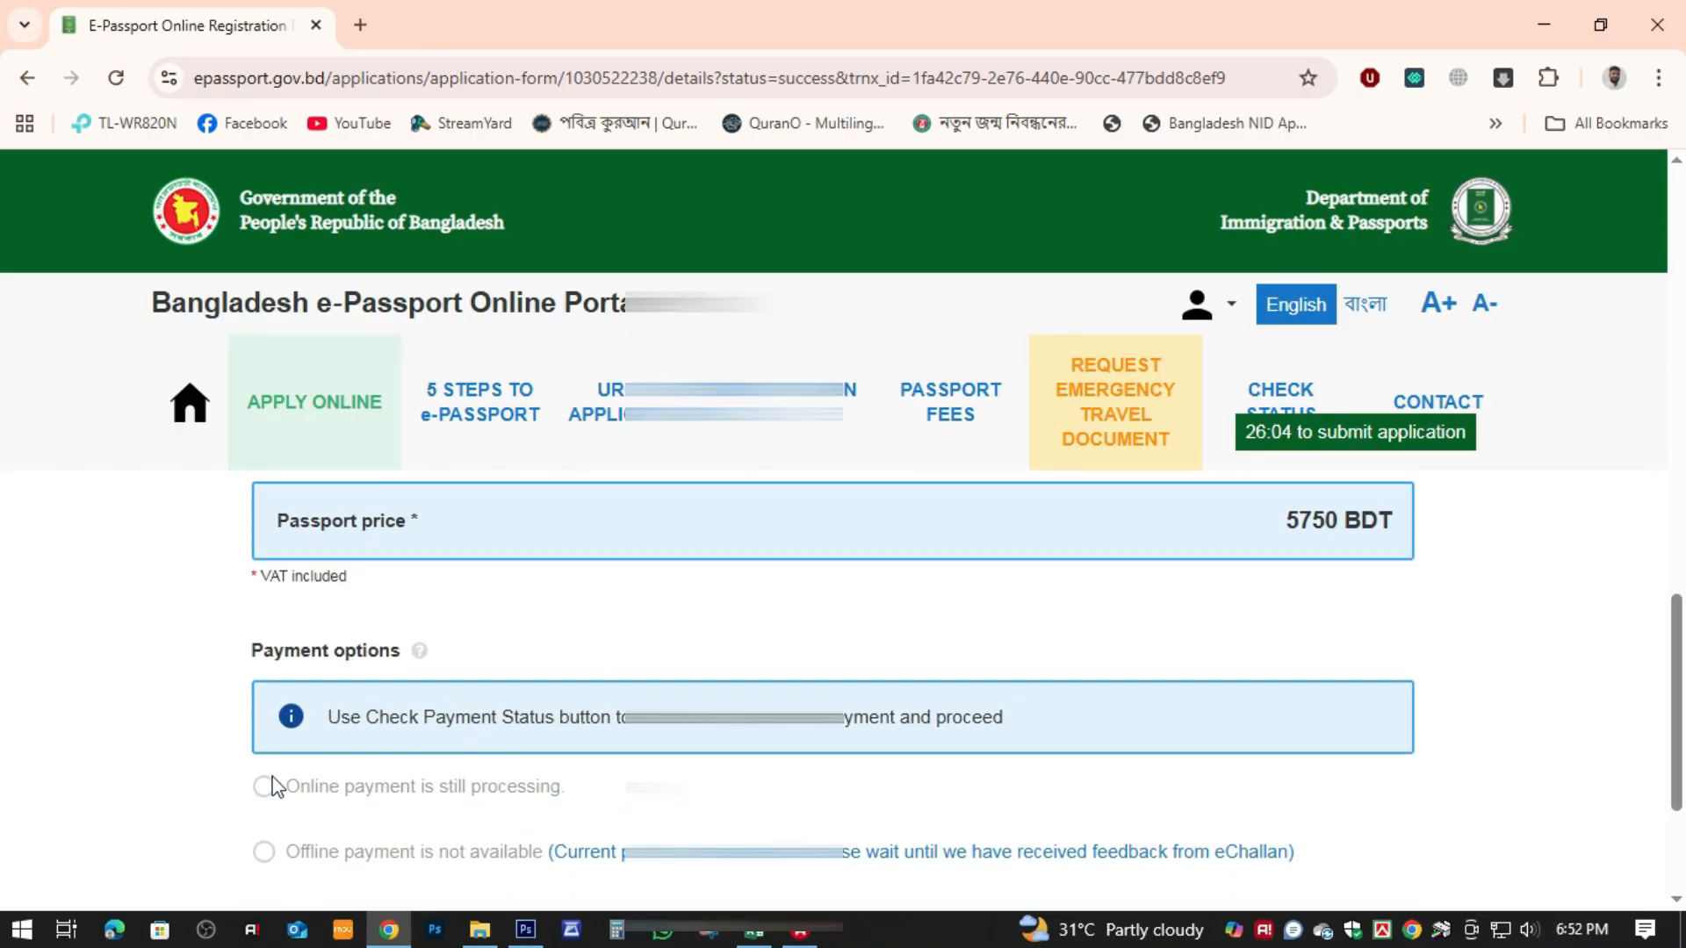
pyautogui.scroll(-3, 889, 790)
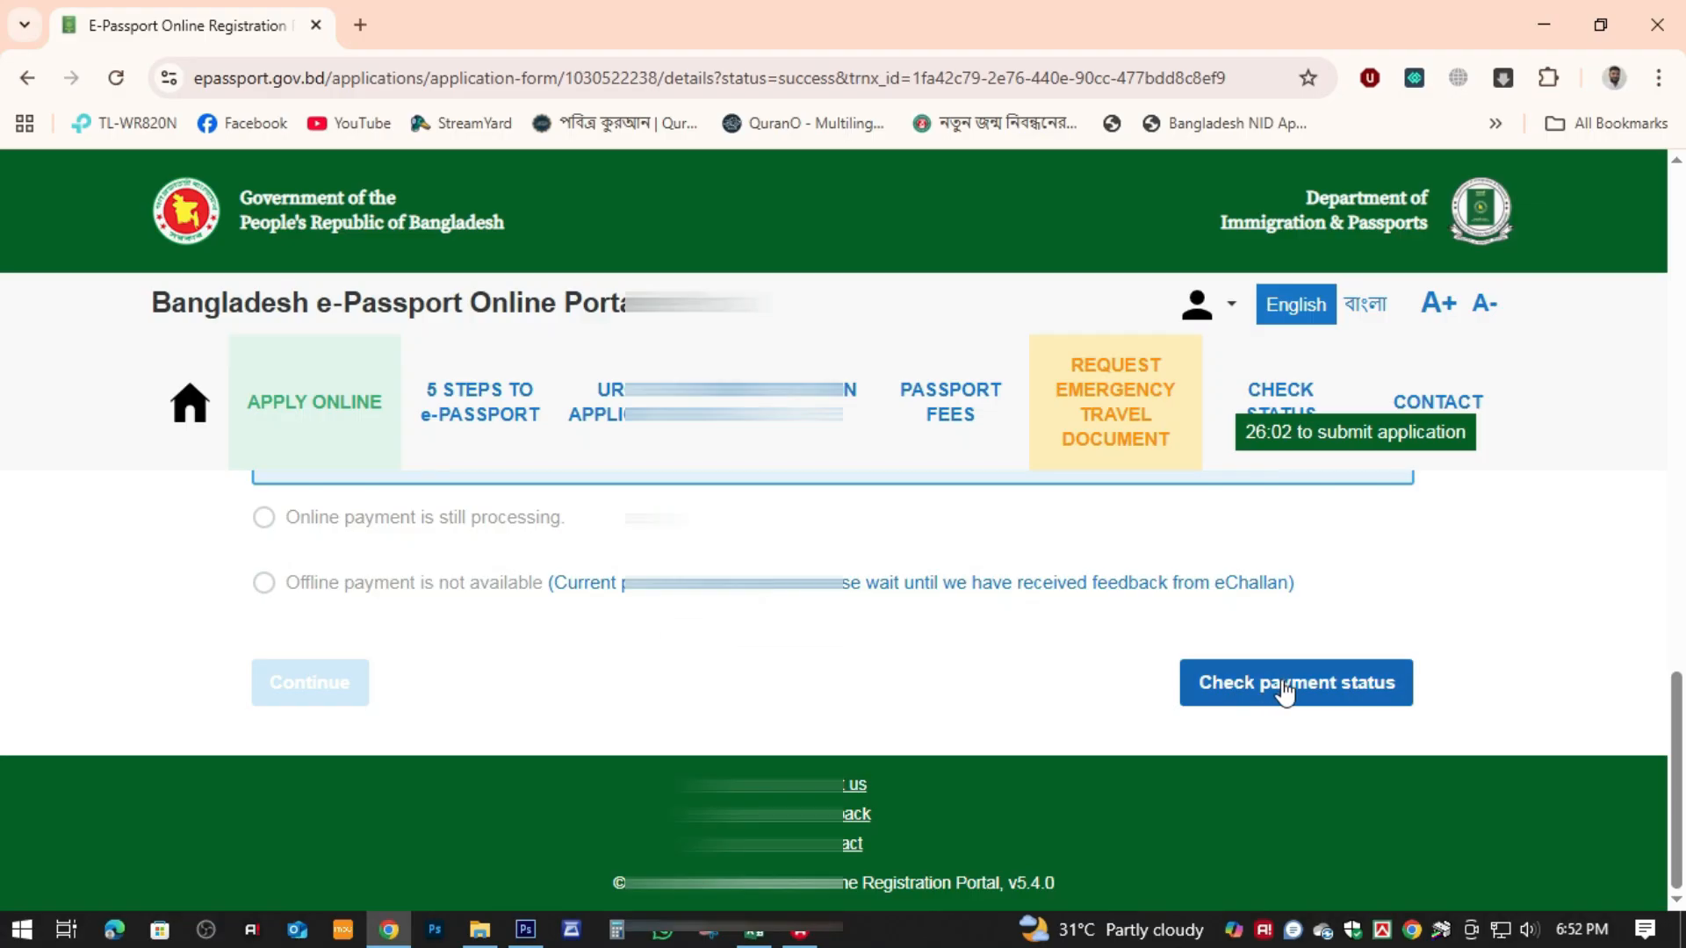
pyautogui.click(1275, 690)
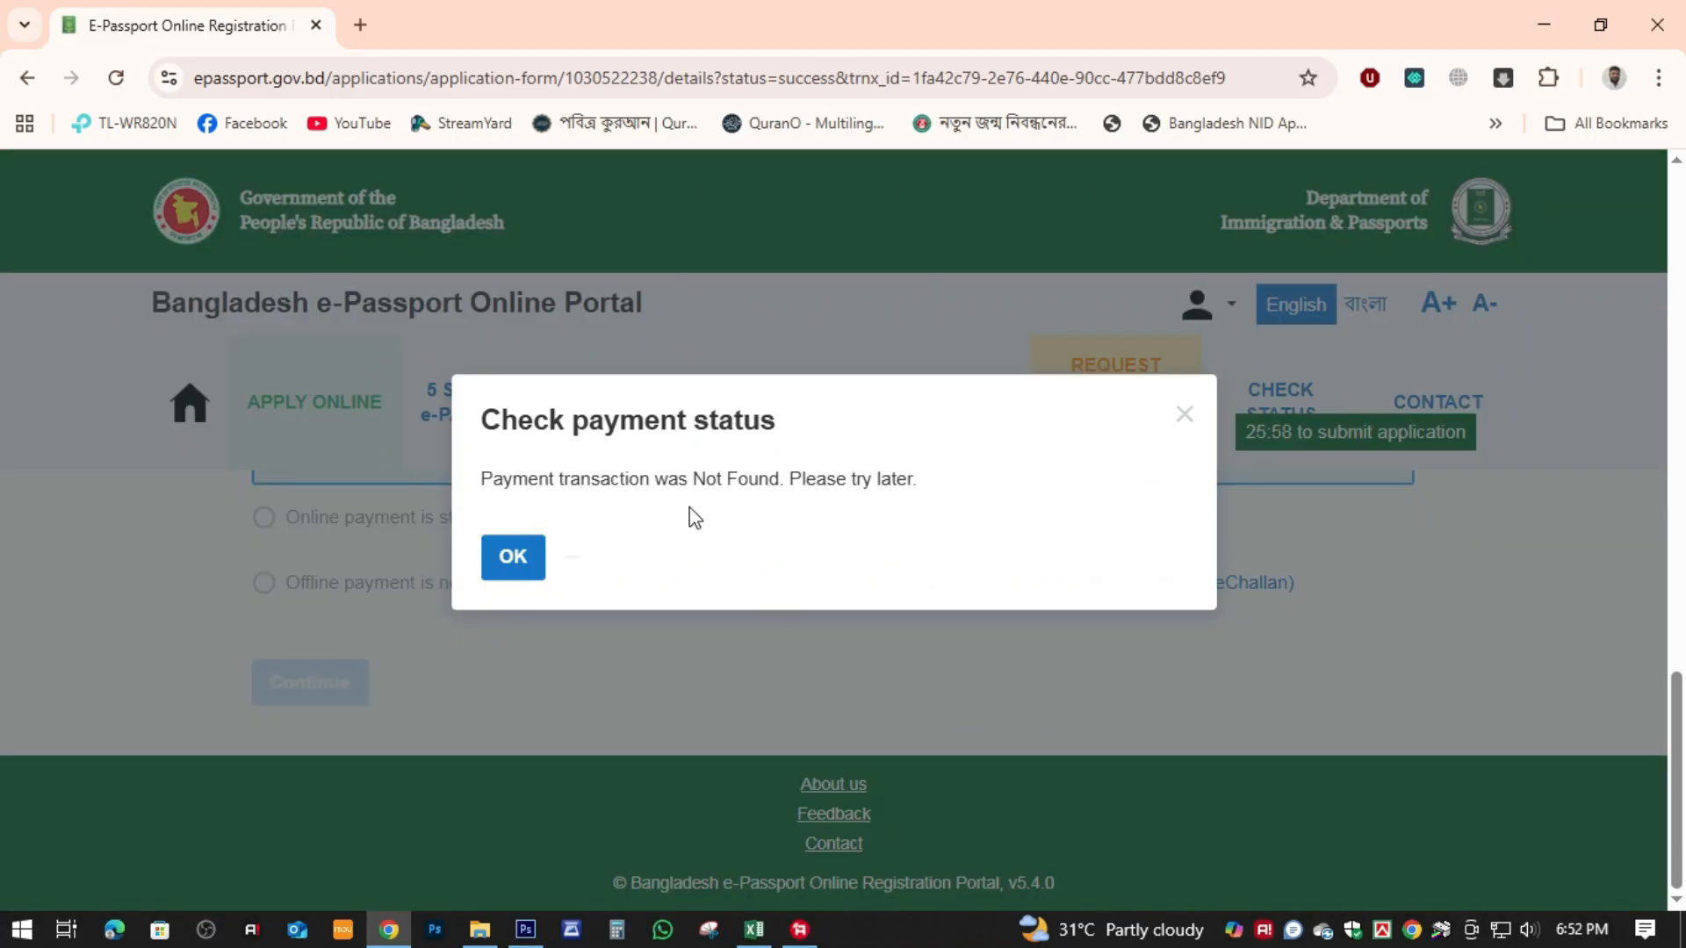
pyautogui.click(513, 555)
# - Recheck the payment status until it succeeds and the application reads Submitted
pyautogui.scroll(4, 823, 742)
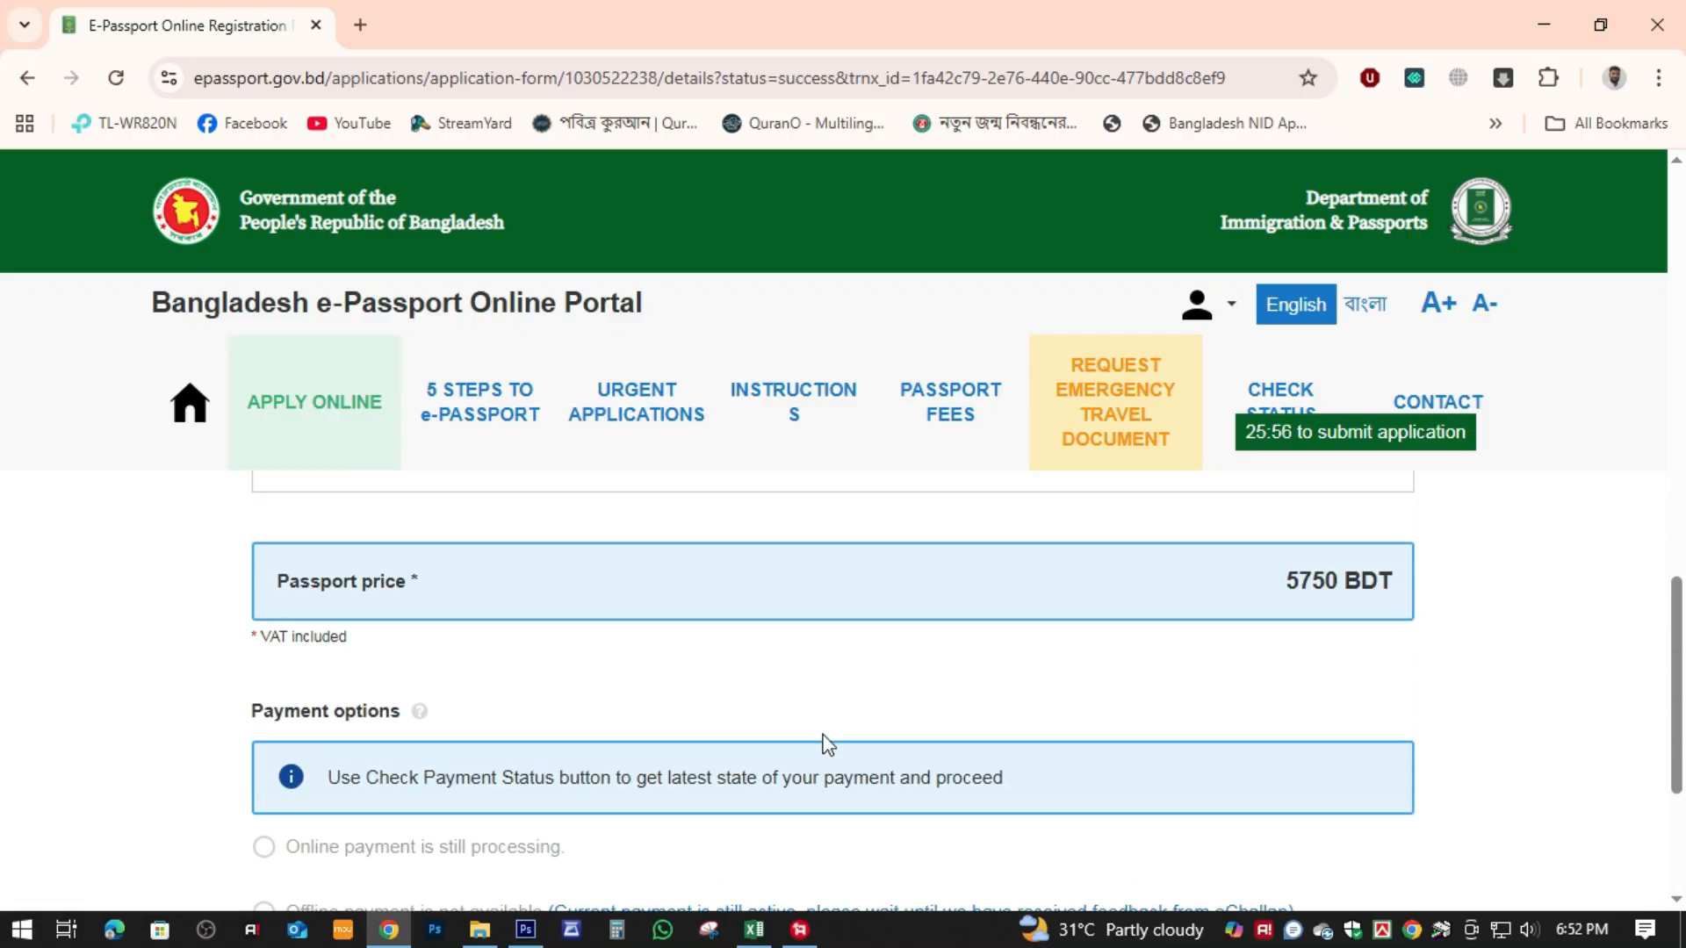
pyautogui.scroll(10, 843, 764)
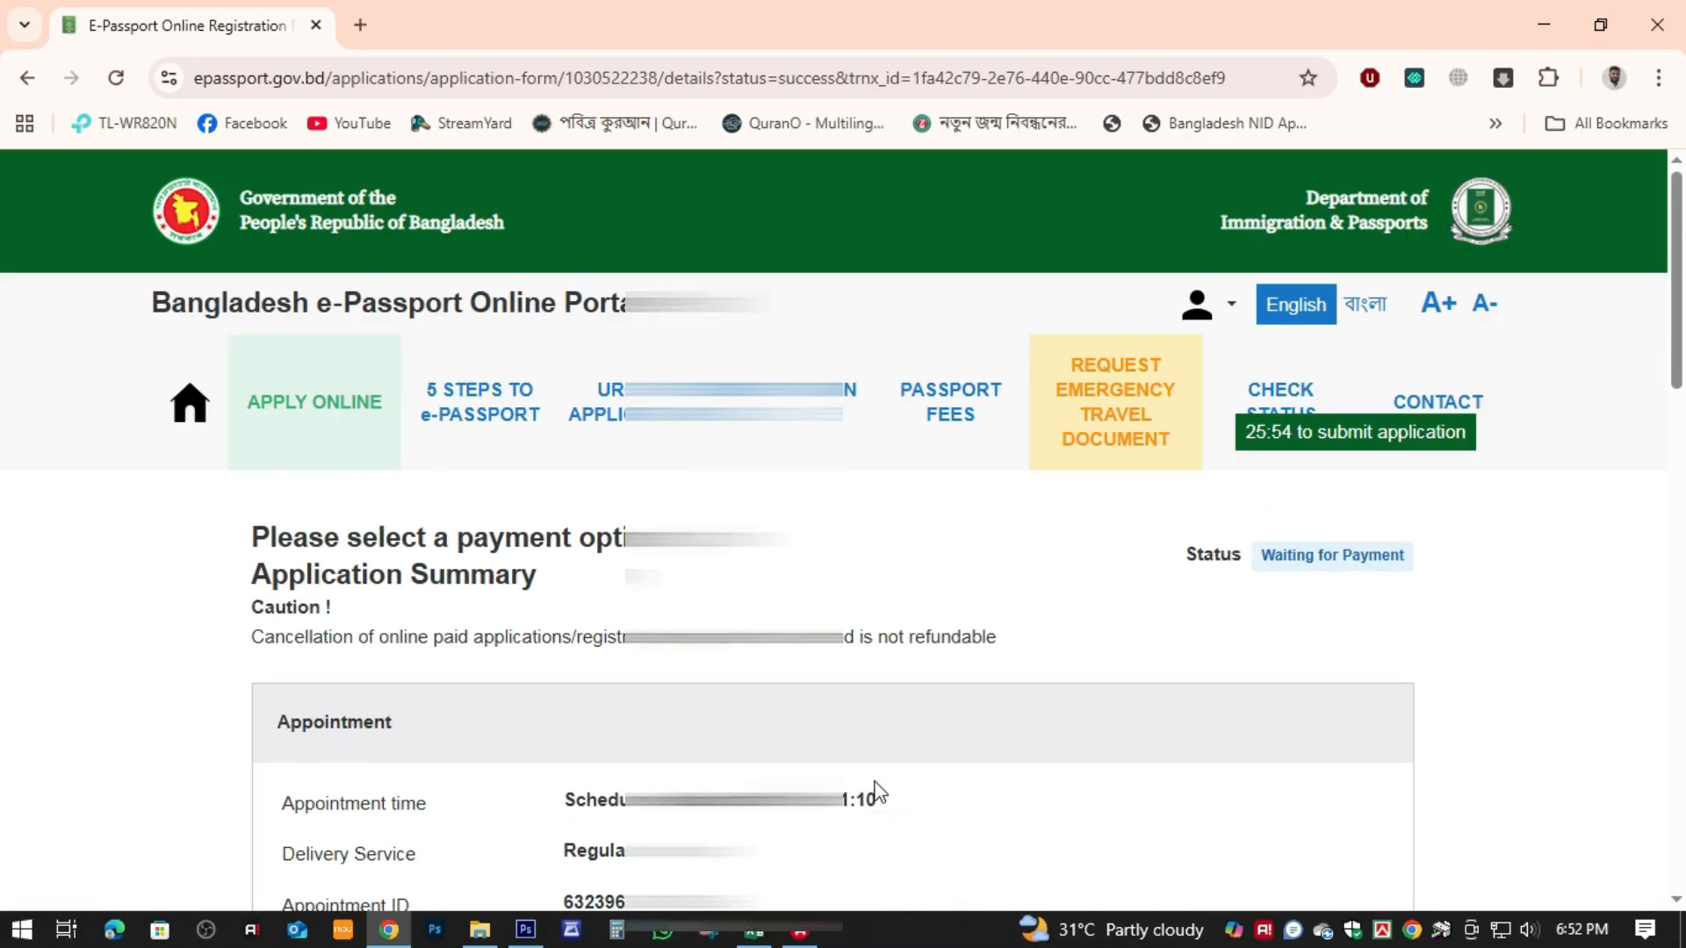
pyautogui.scroll(-2, 876, 791)
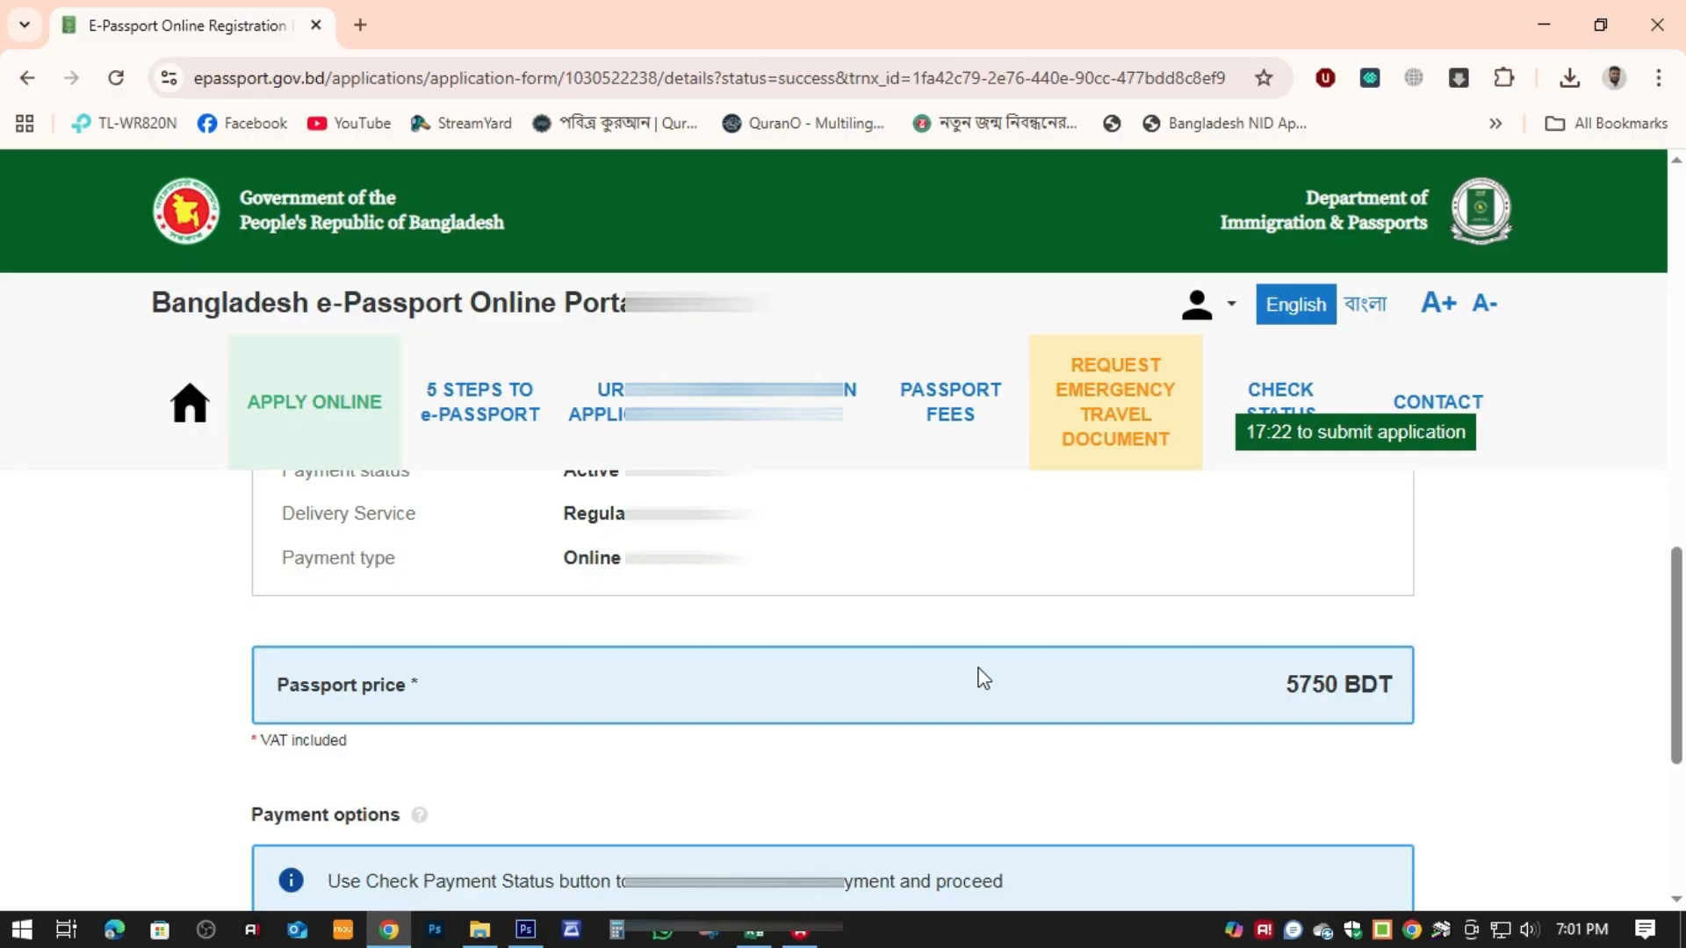
pyautogui.scroll(-4, 1095, 737)
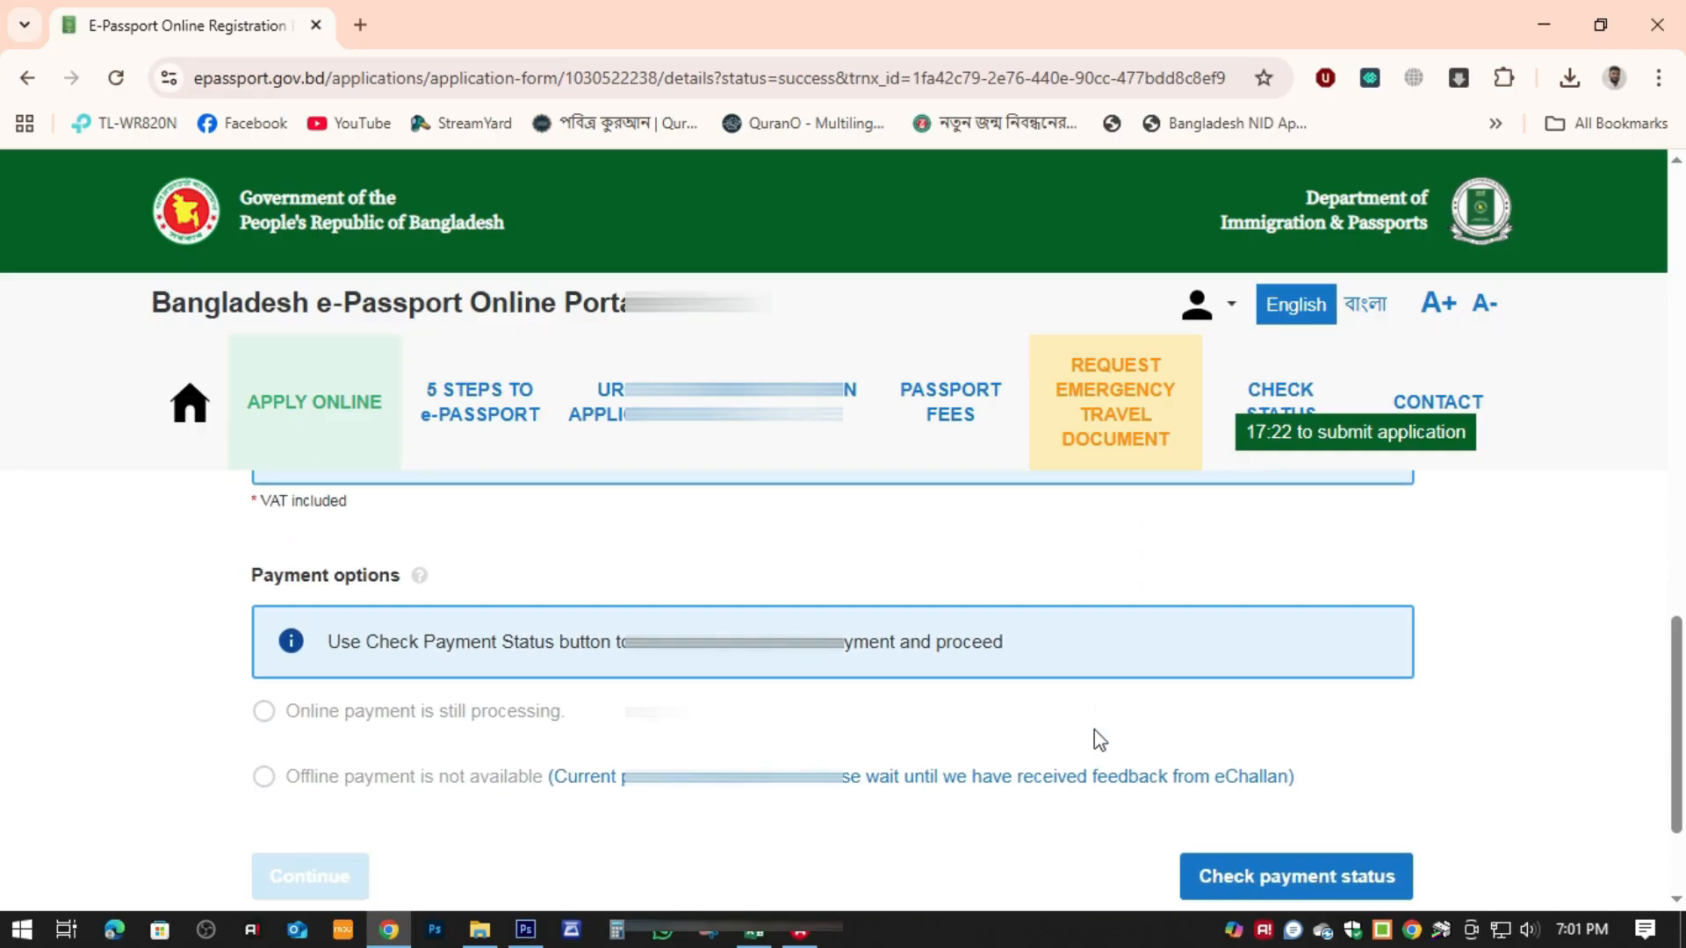
pyautogui.click(1272, 795)
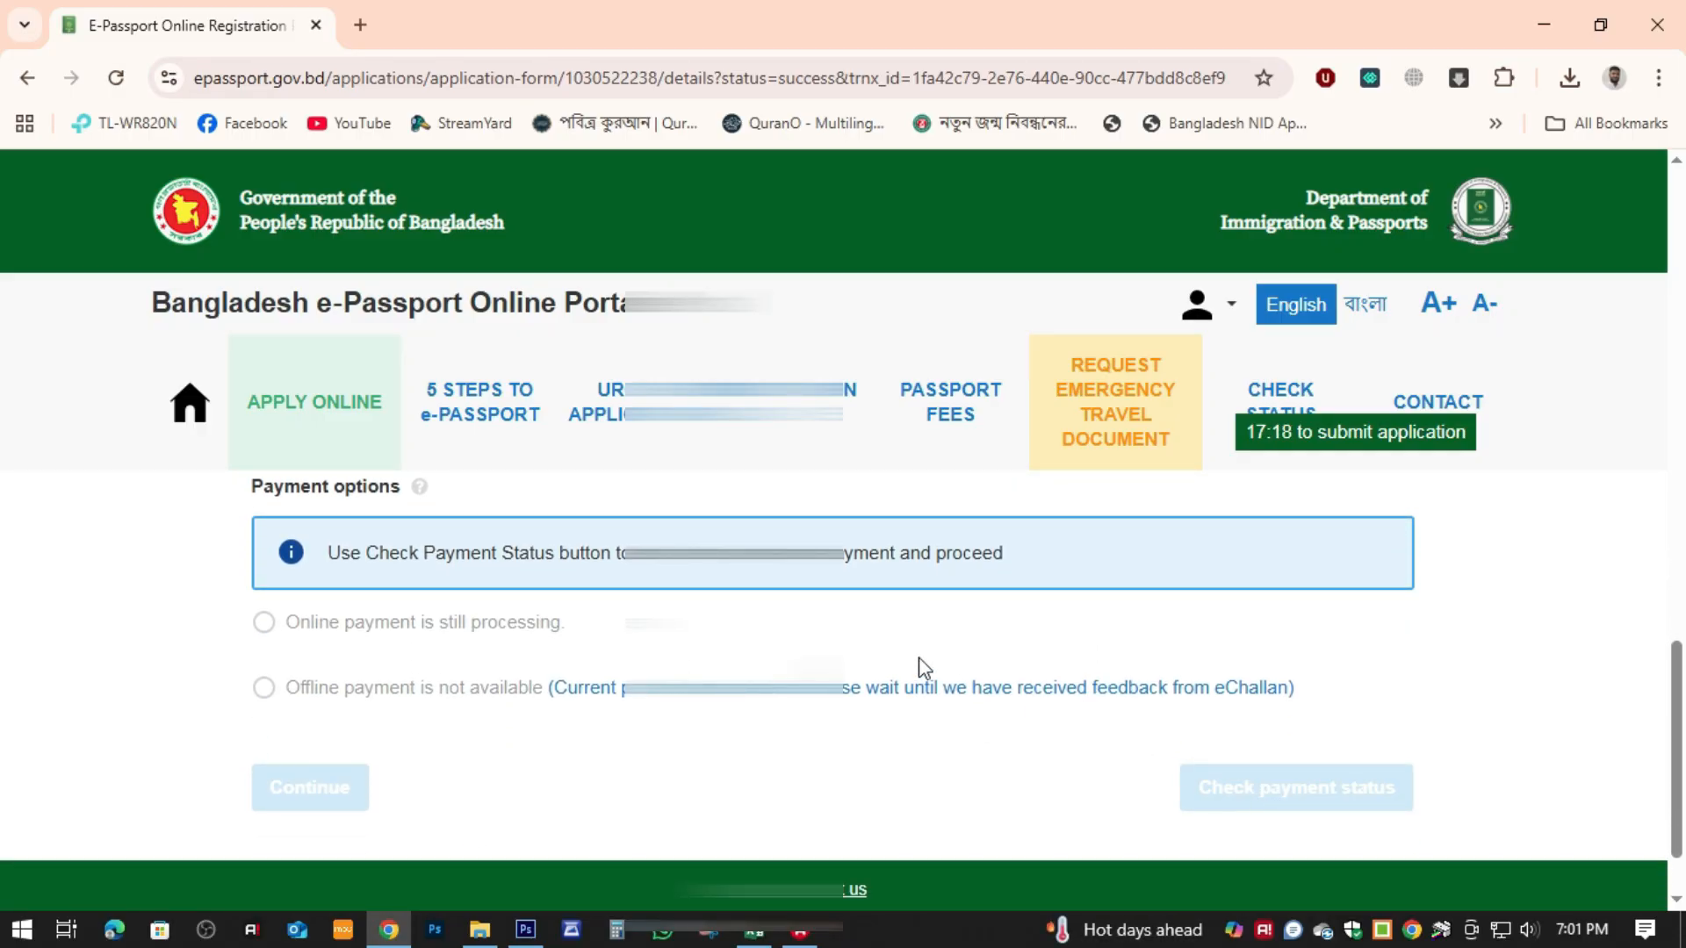
pyautogui.scroll(8, 919, 658)
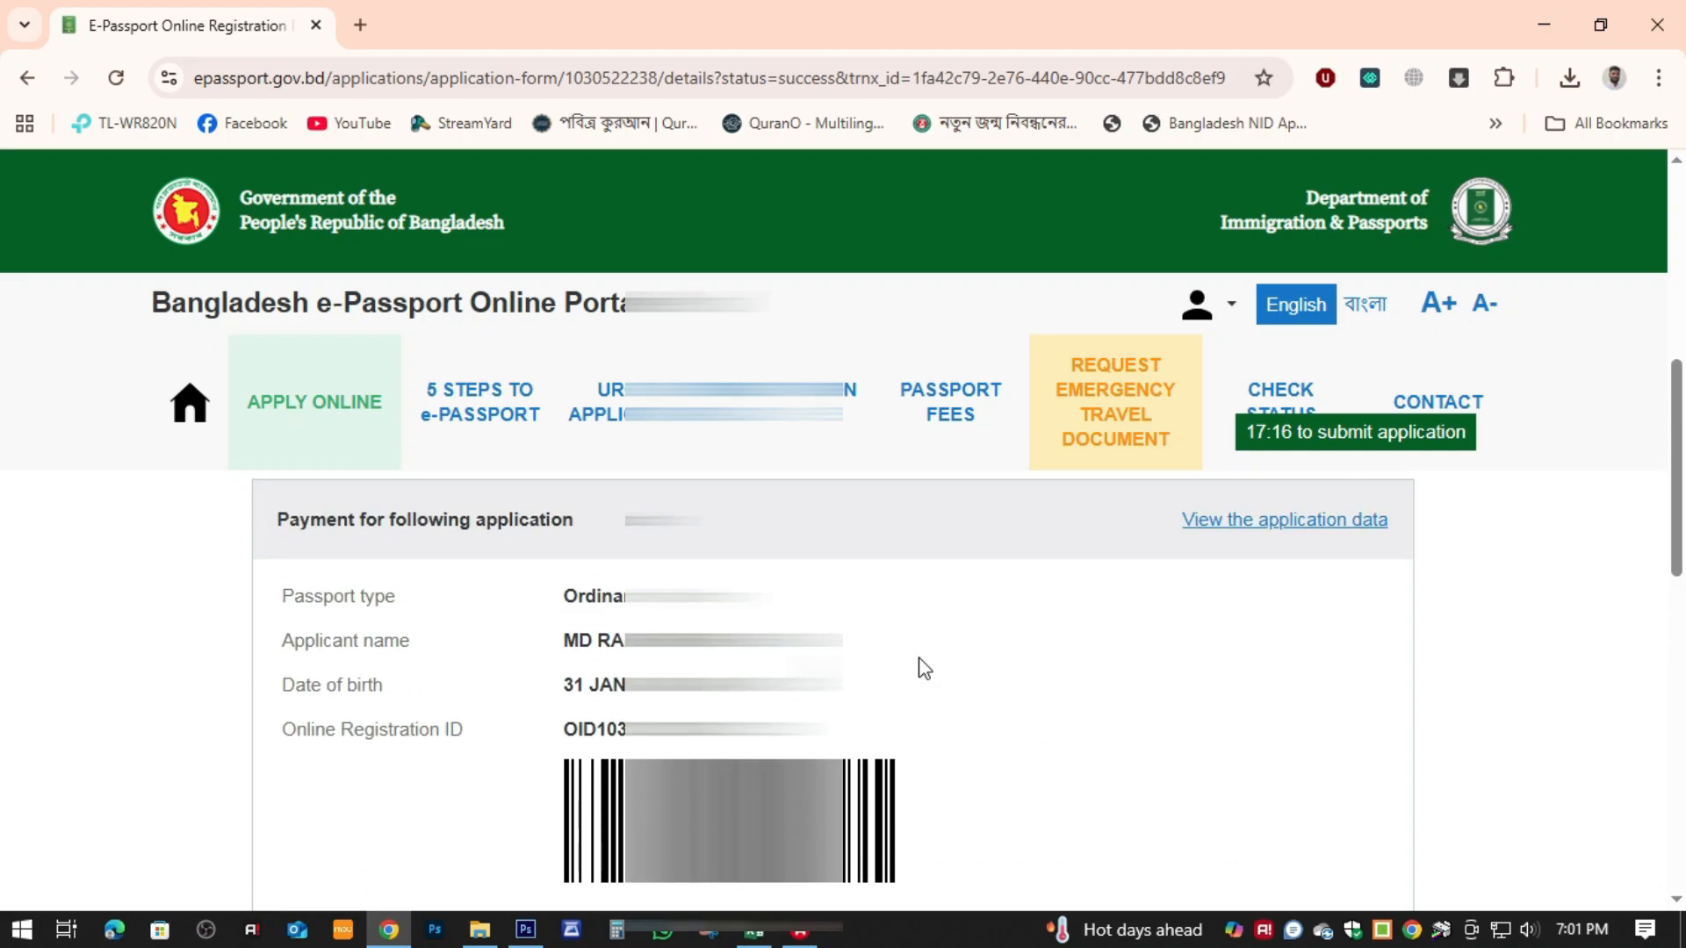
pyautogui.scroll(6, 923, 668)
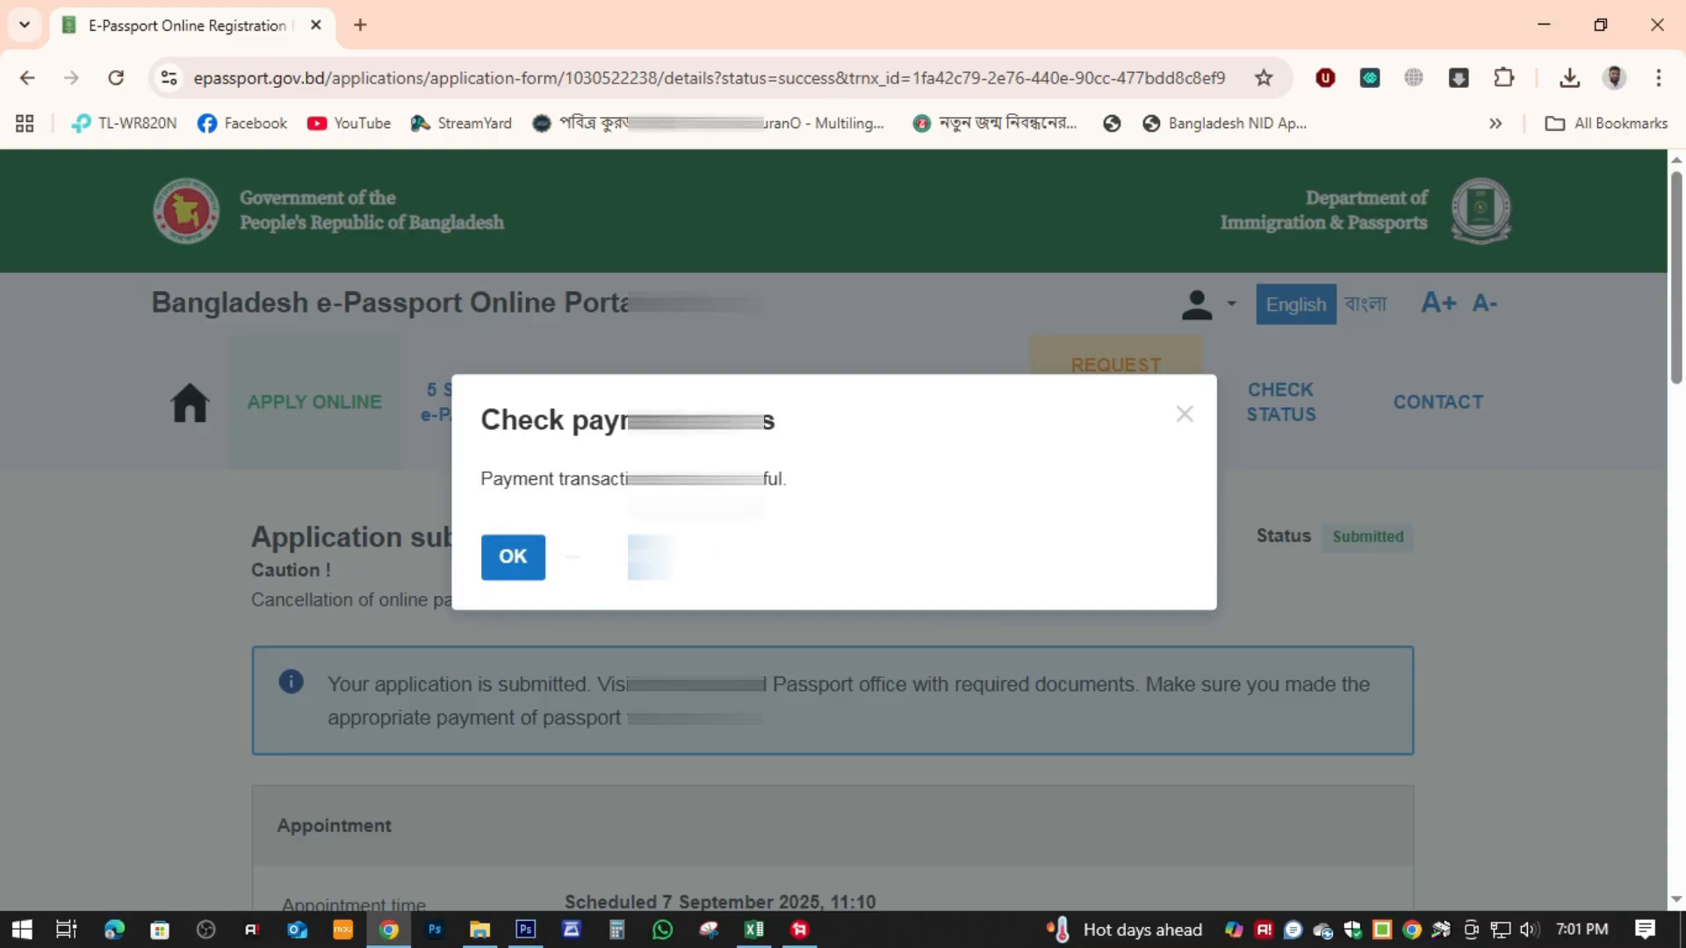
# - Dismiss the success message and print the summary with a custom 95% scale
pyautogui.click(519, 563)
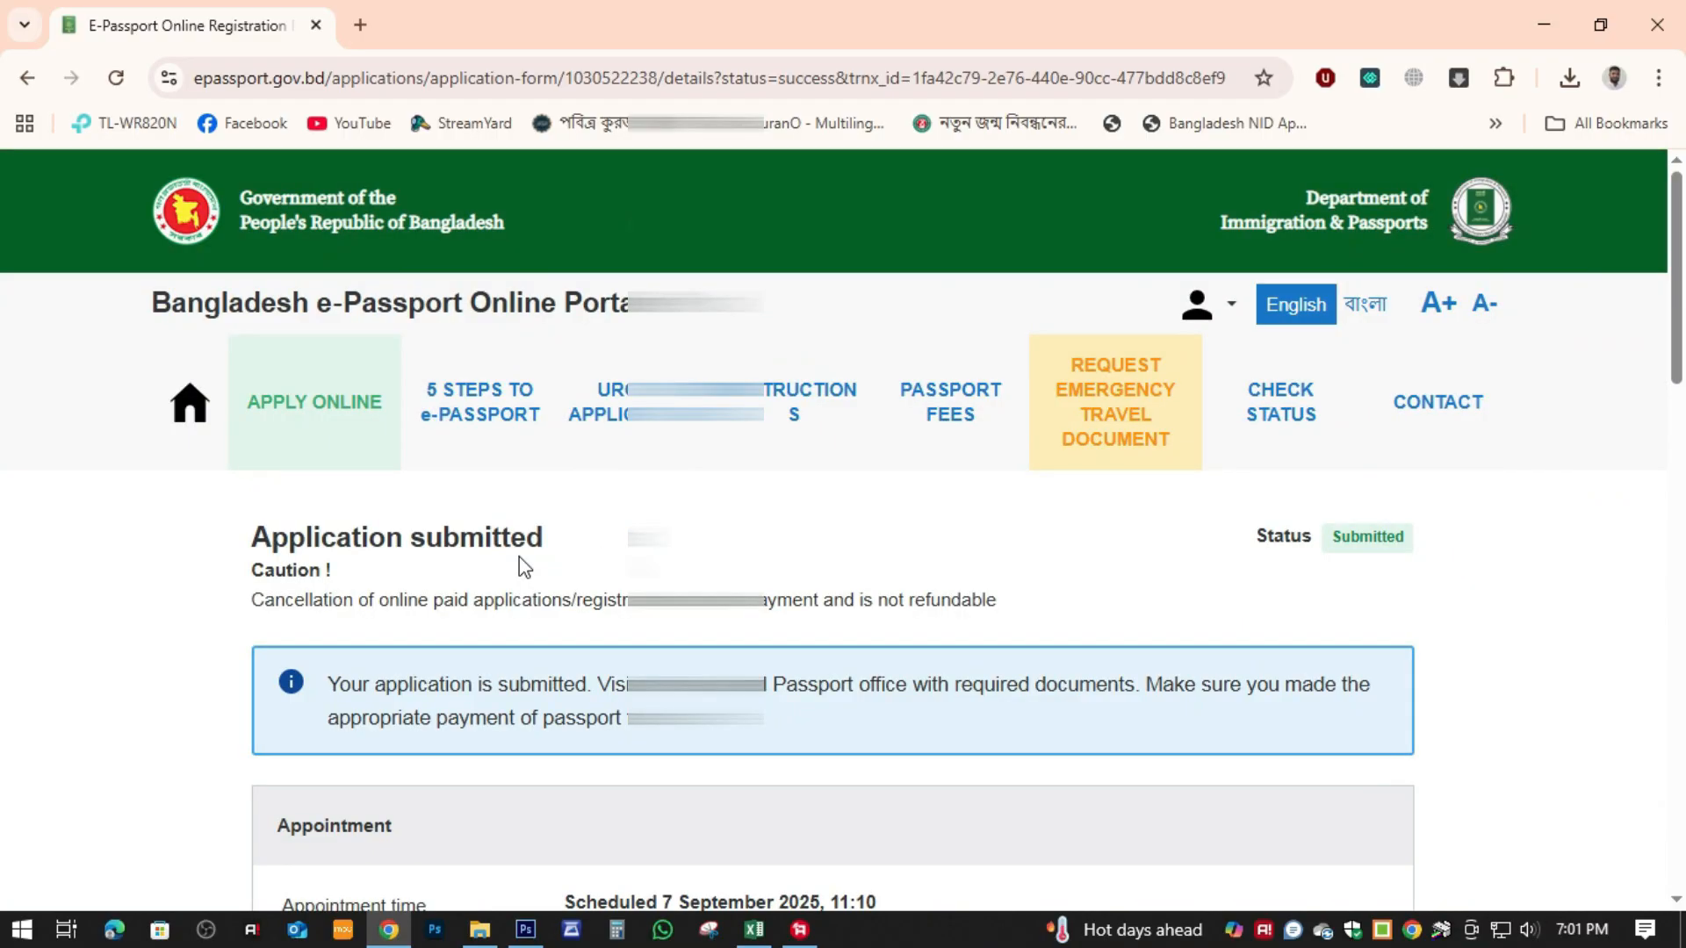
pyautogui.scroll(-10, 1061, 615)
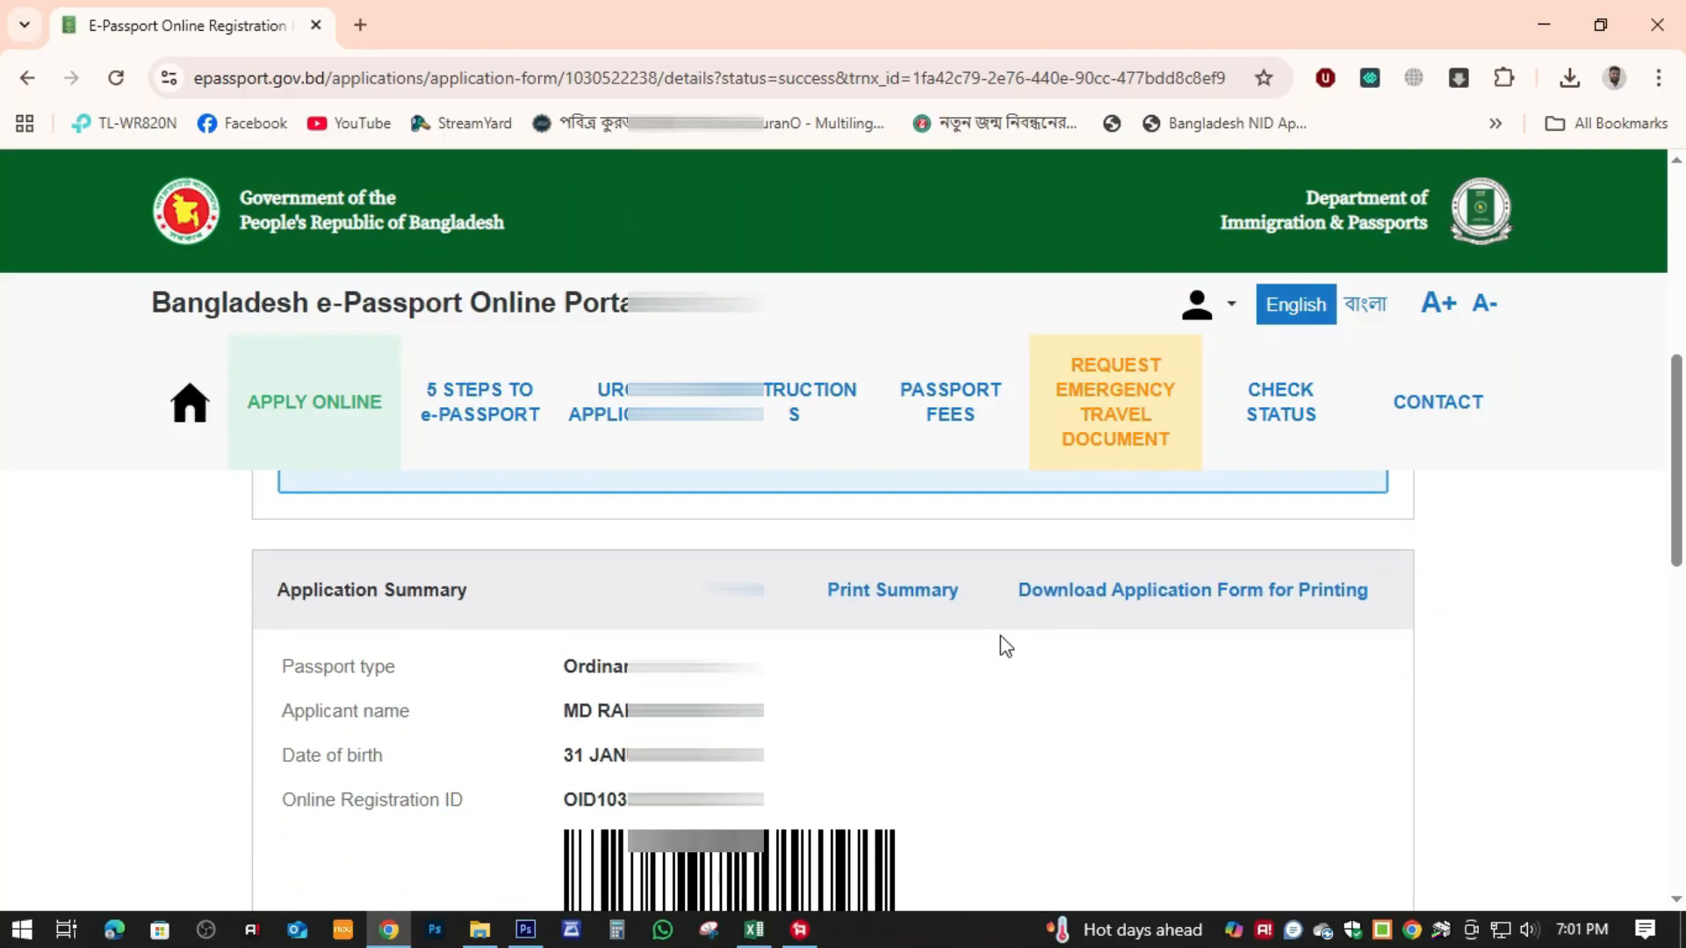
pyautogui.scroll(5, 1004, 657)
pyautogui.click(906, 754)
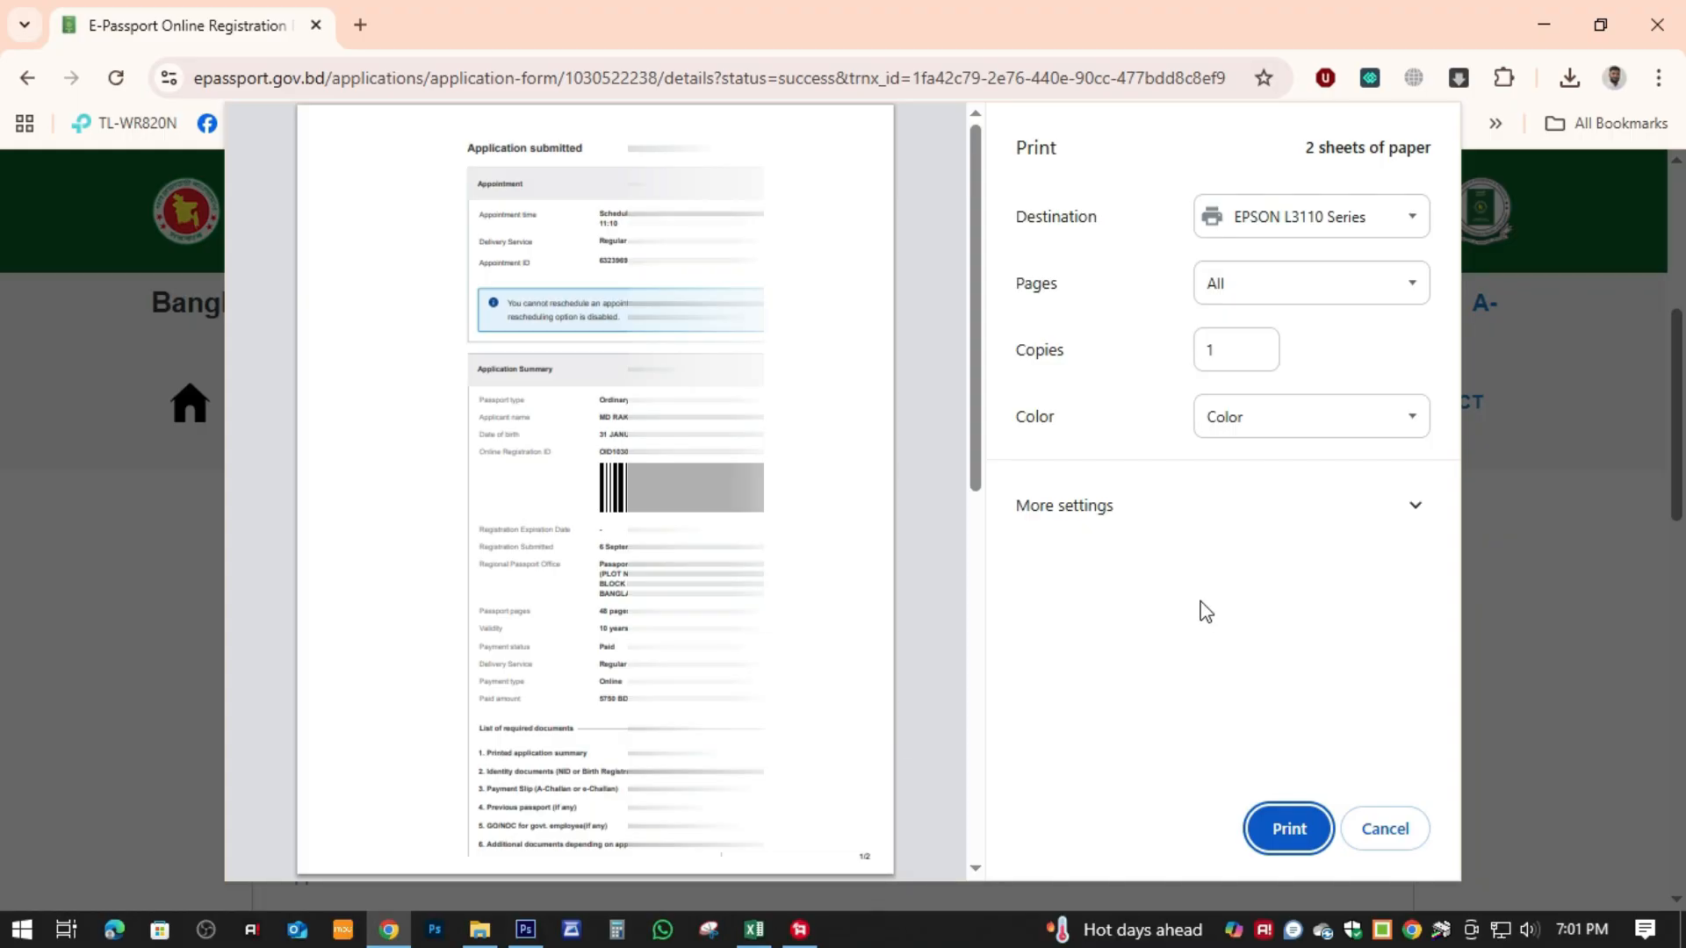
pyautogui.click(1299, 499)
pyautogui.scroll(-2, 1304, 571)
pyautogui.click(1309, 634)
pyautogui.click(1304, 699)
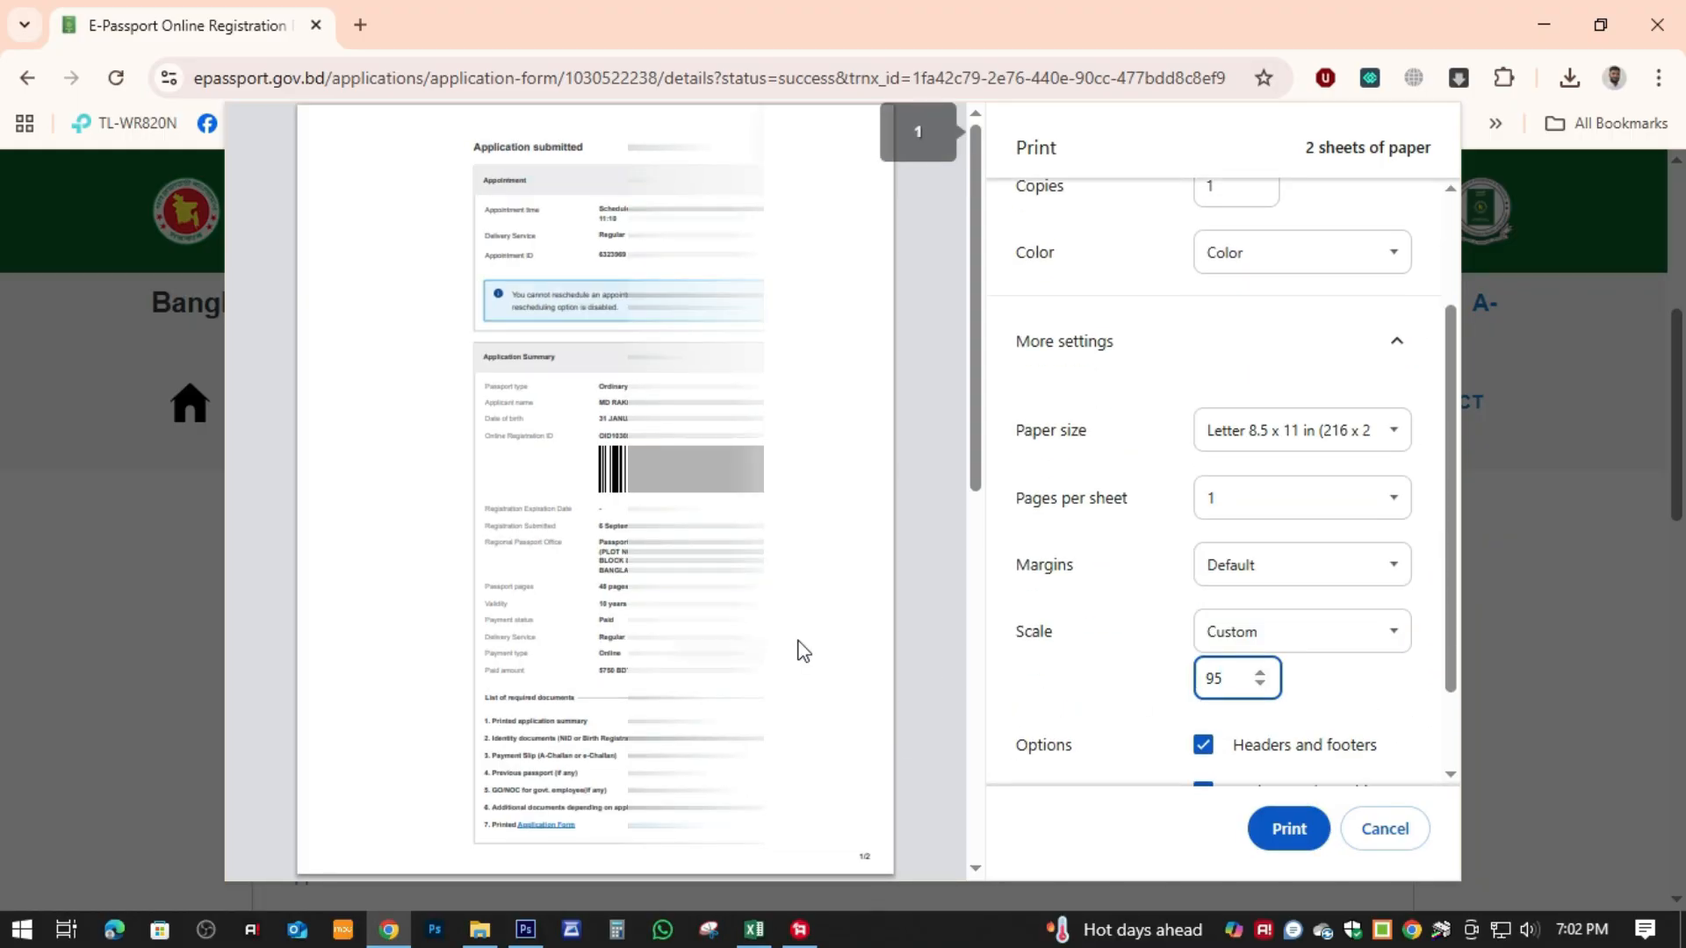
pyautogui.scroll(-3, 1193, 744)
# - Set EPSON L3110 print quality to More Settings in the system dialog and print
pyautogui.click(1122, 760)
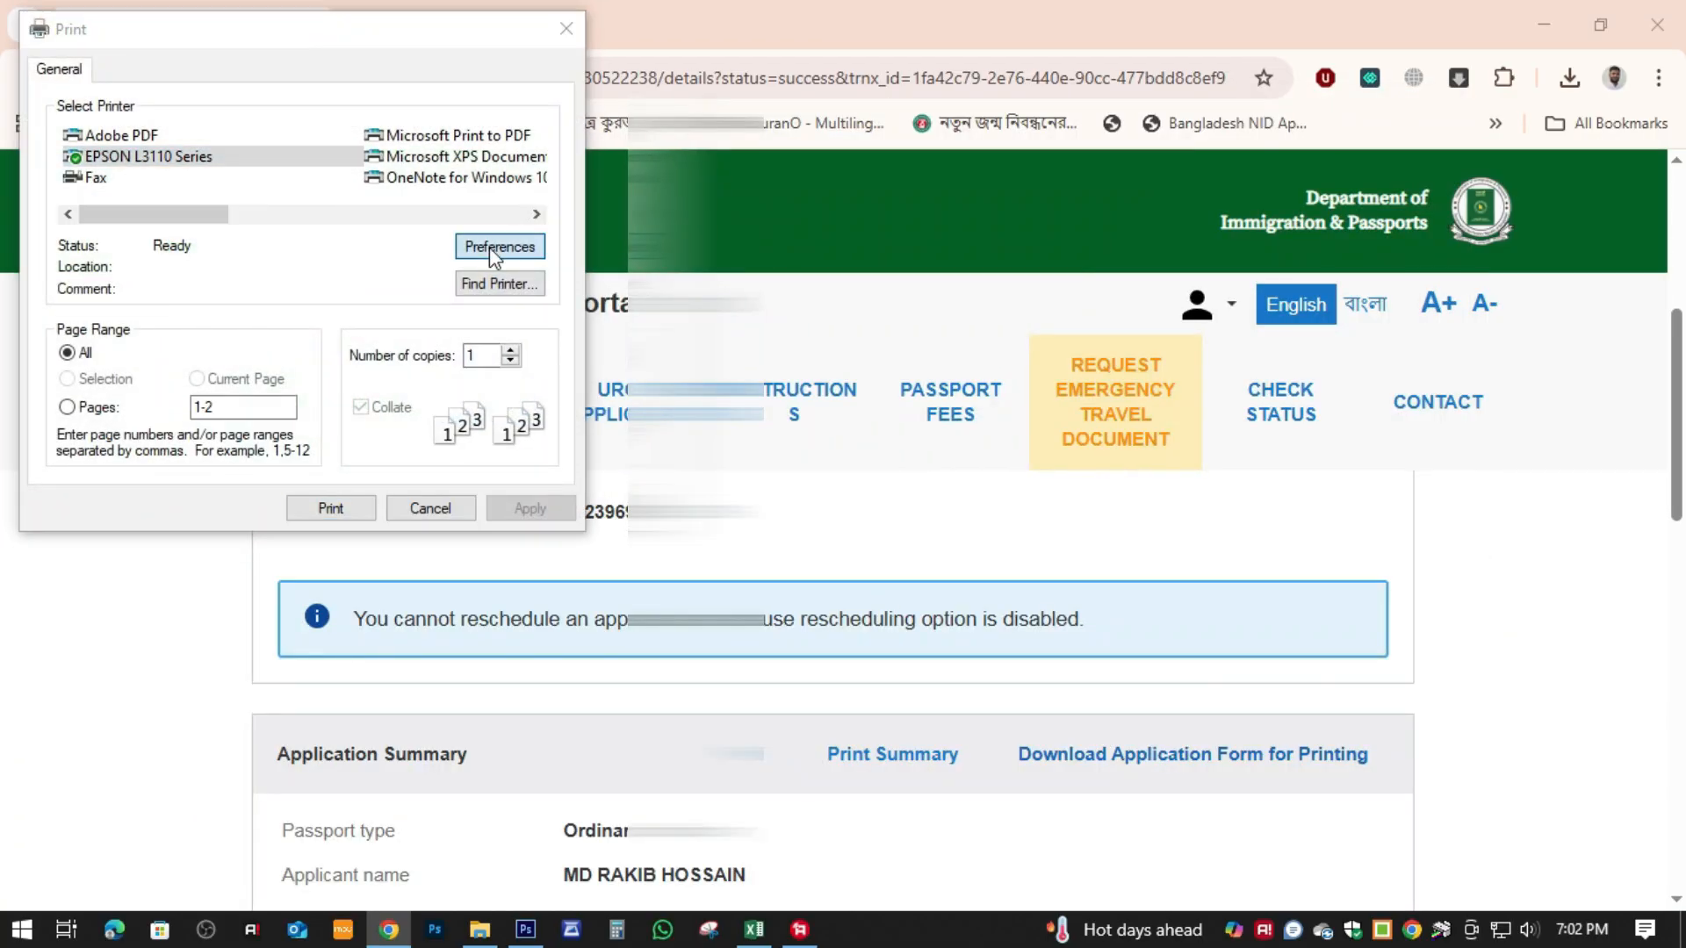
pyautogui.click(492, 246)
pyautogui.click(527, 375)
pyautogui.click(511, 466)
pyautogui.click(166, 381)
pyautogui.click(524, 766)
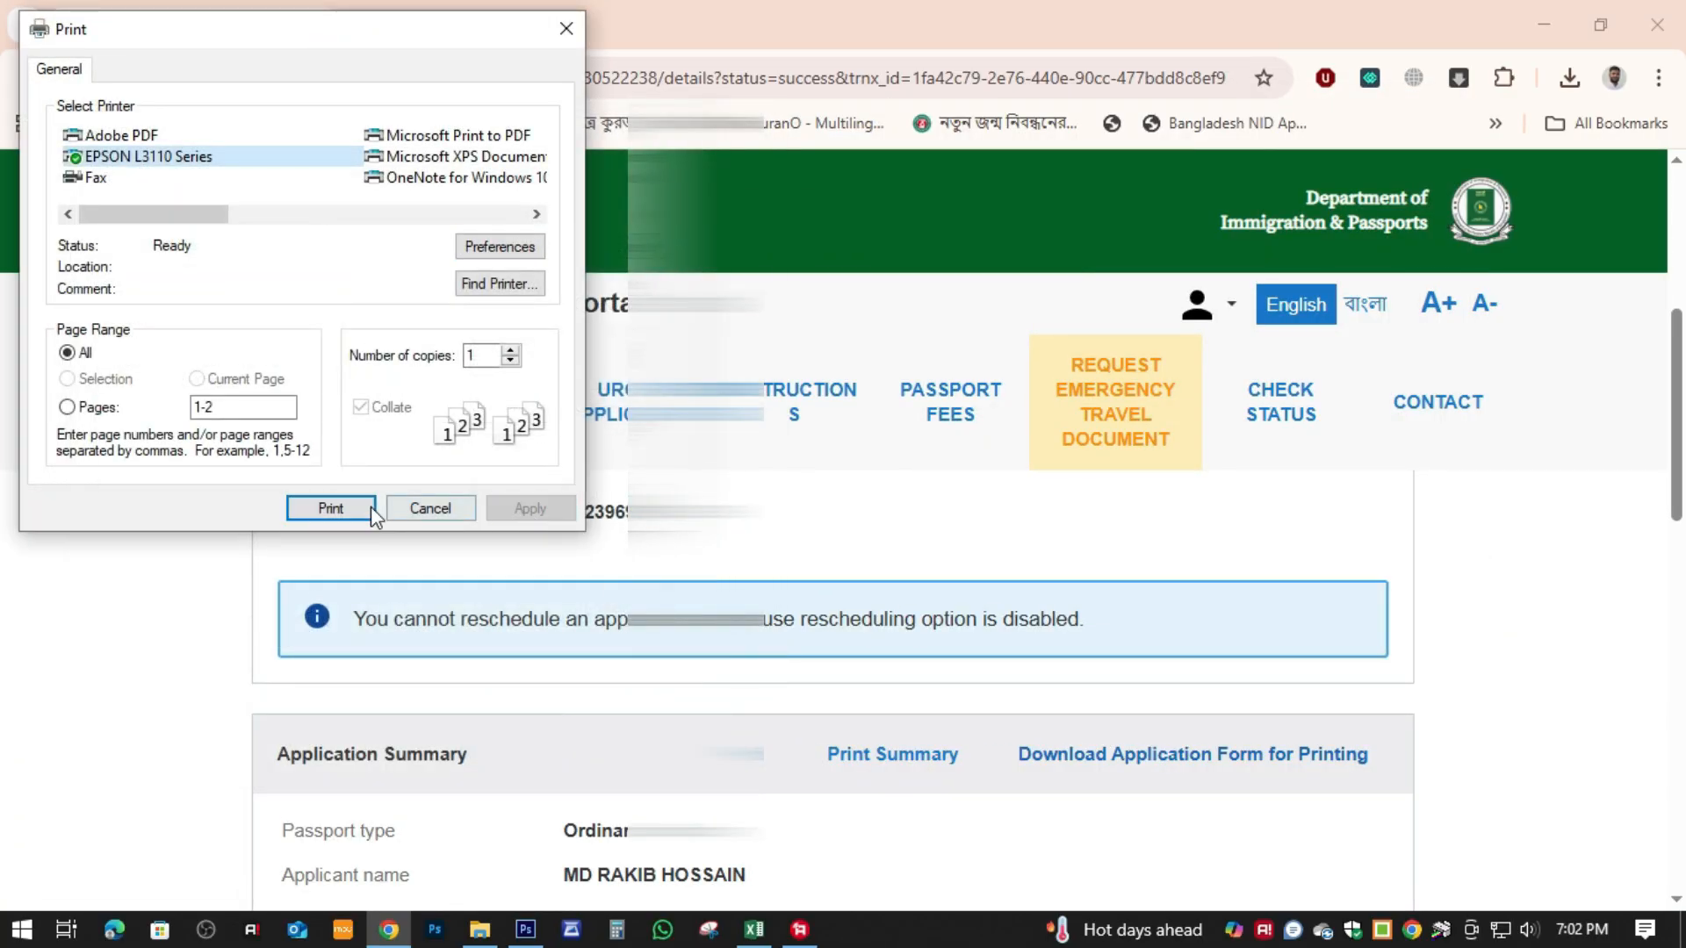
pyautogui.click(369, 507)
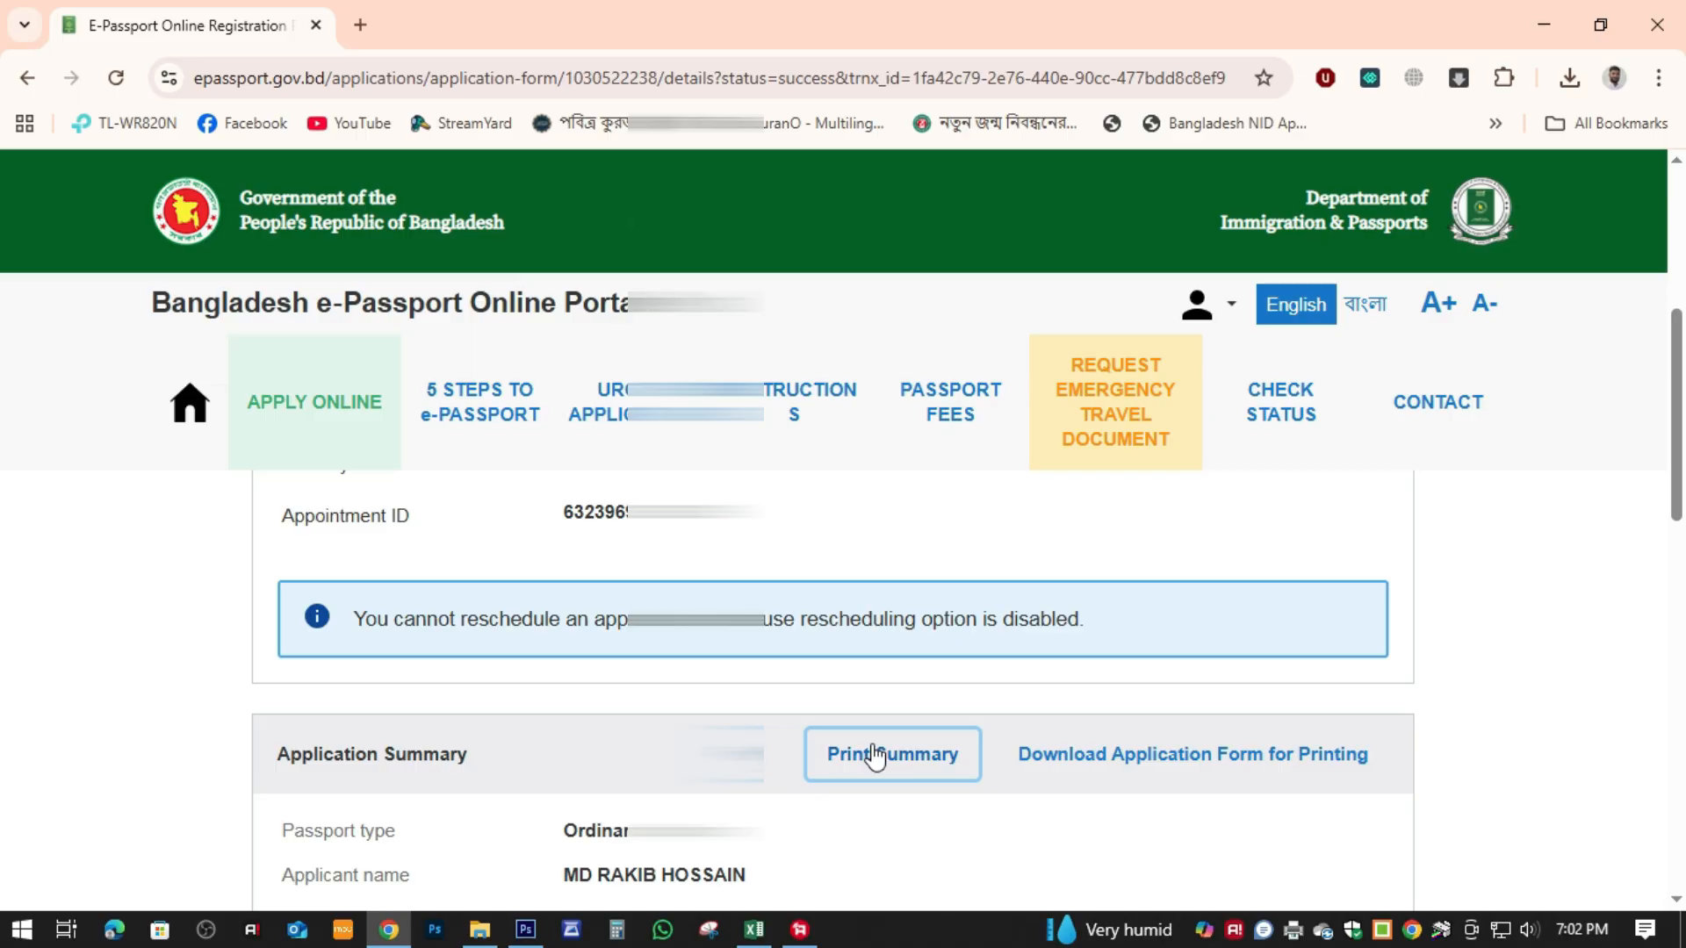
# - Download and save the application form PDF, then open it in Chrome
pyautogui.click(1121, 757)
pyautogui.click(929, 869)
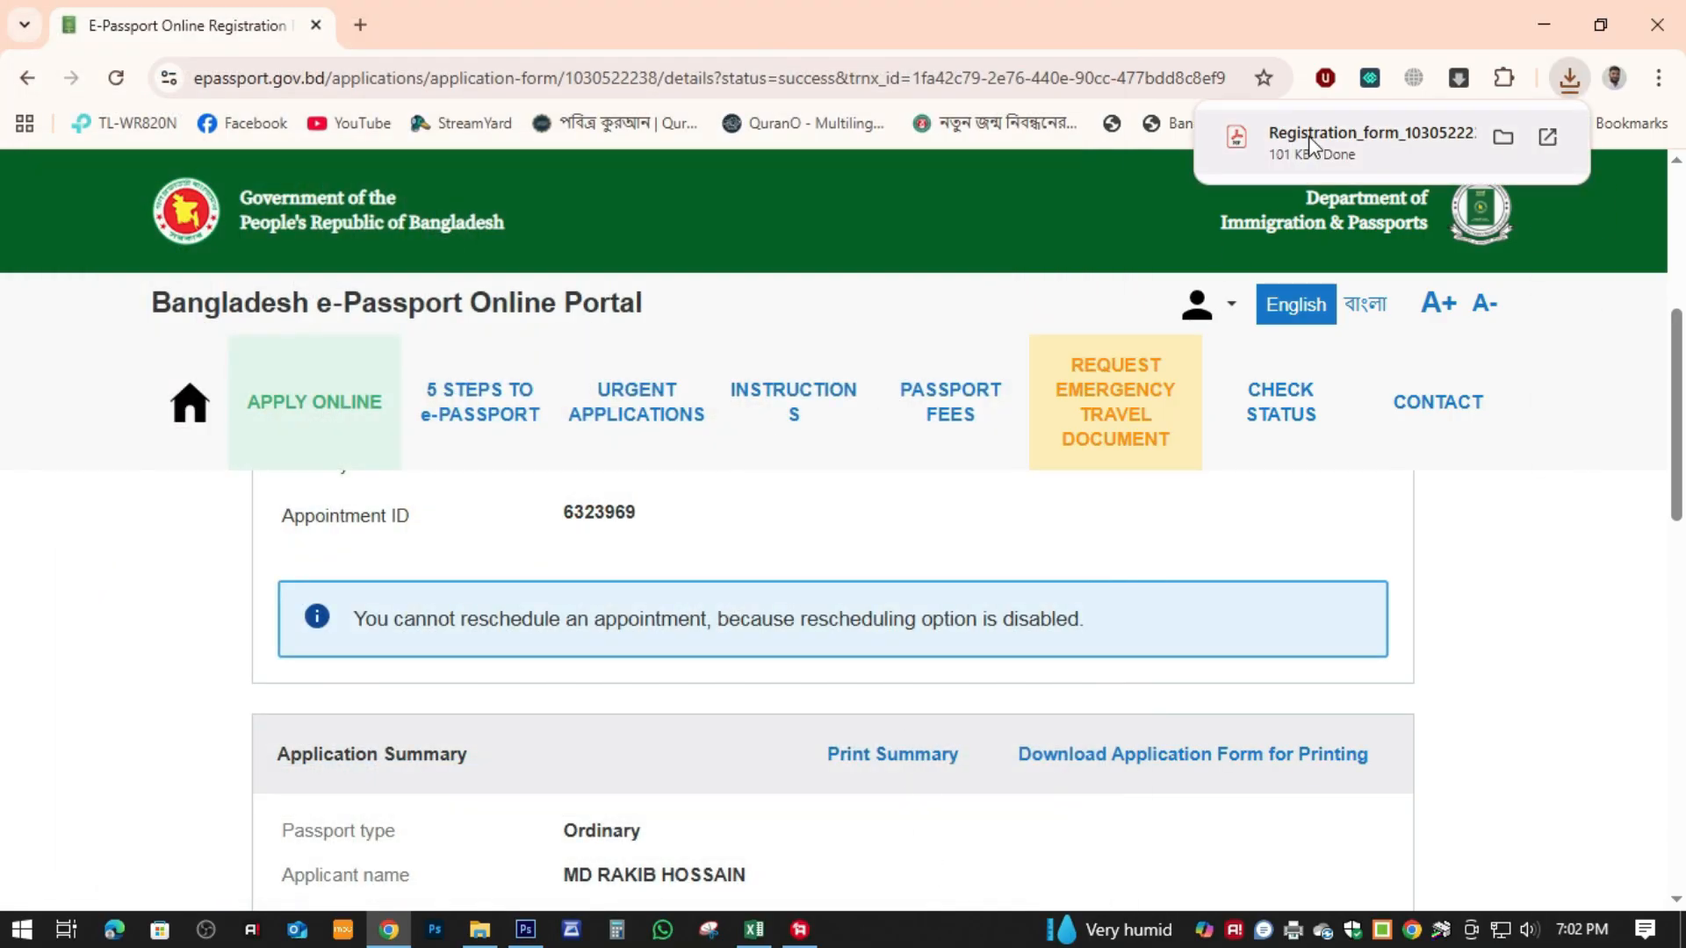
pyautogui.click(1317, 140)
# - Print the 3-page application form on EPSON L3110 with More Settings quality
pyautogui.click(1600, 187)
pyautogui.scroll(-8, 597, 491)
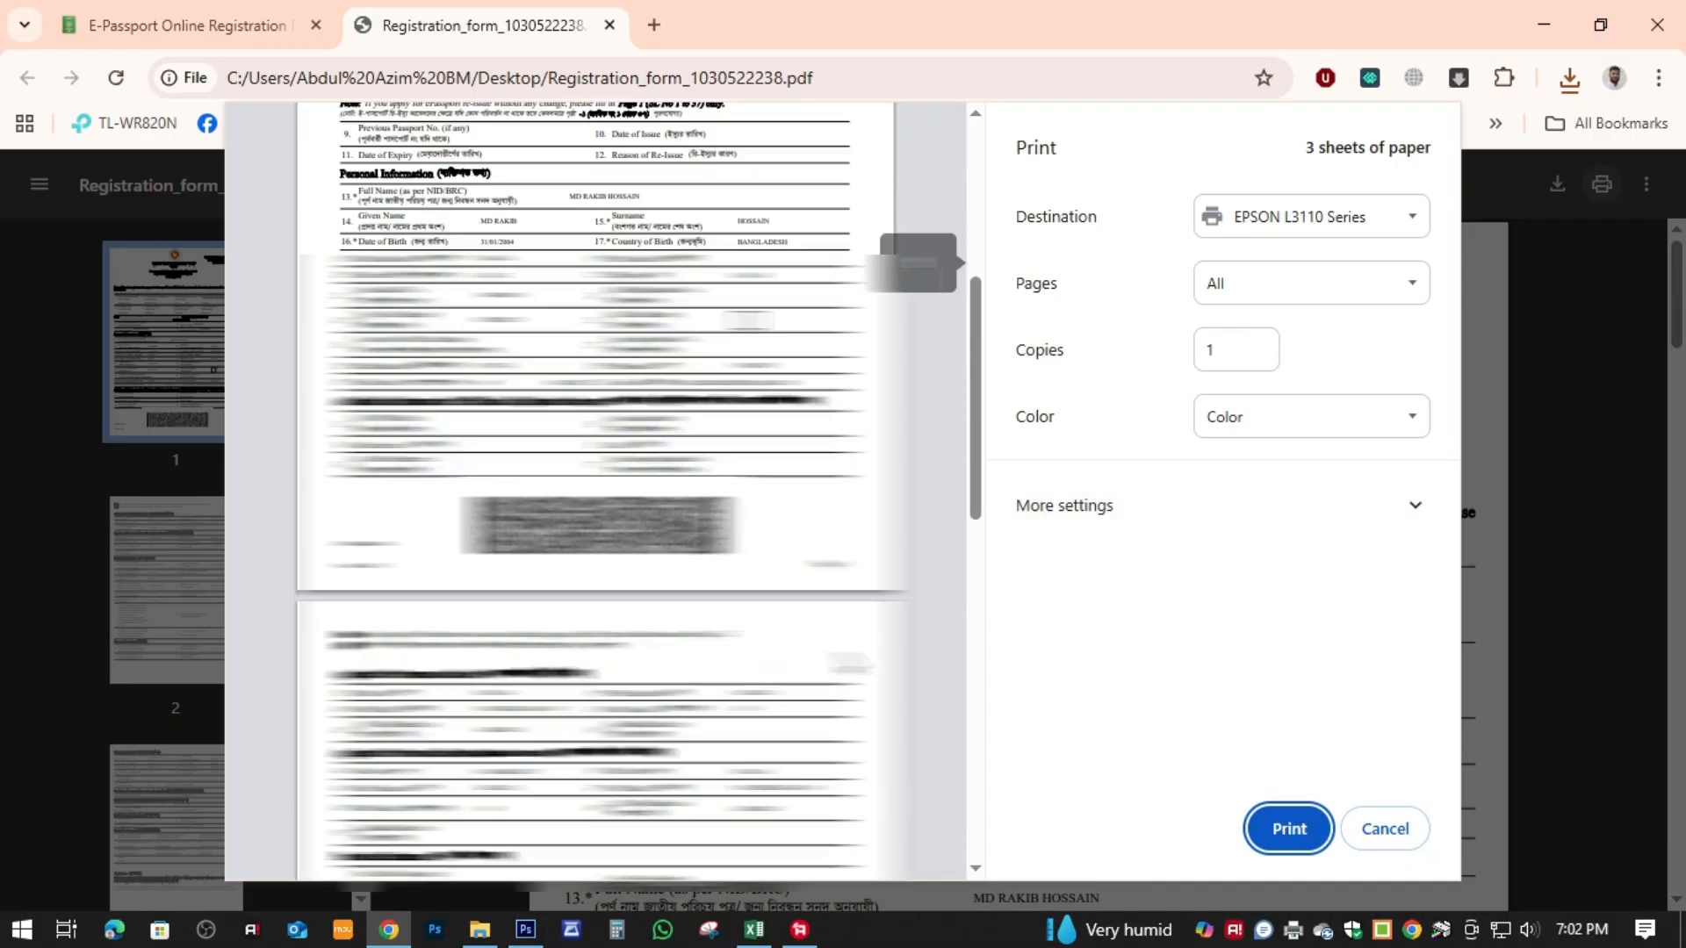
pyautogui.click(1260, 502)
pyautogui.click(1161, 760)
pyautogui.click(493, 241)
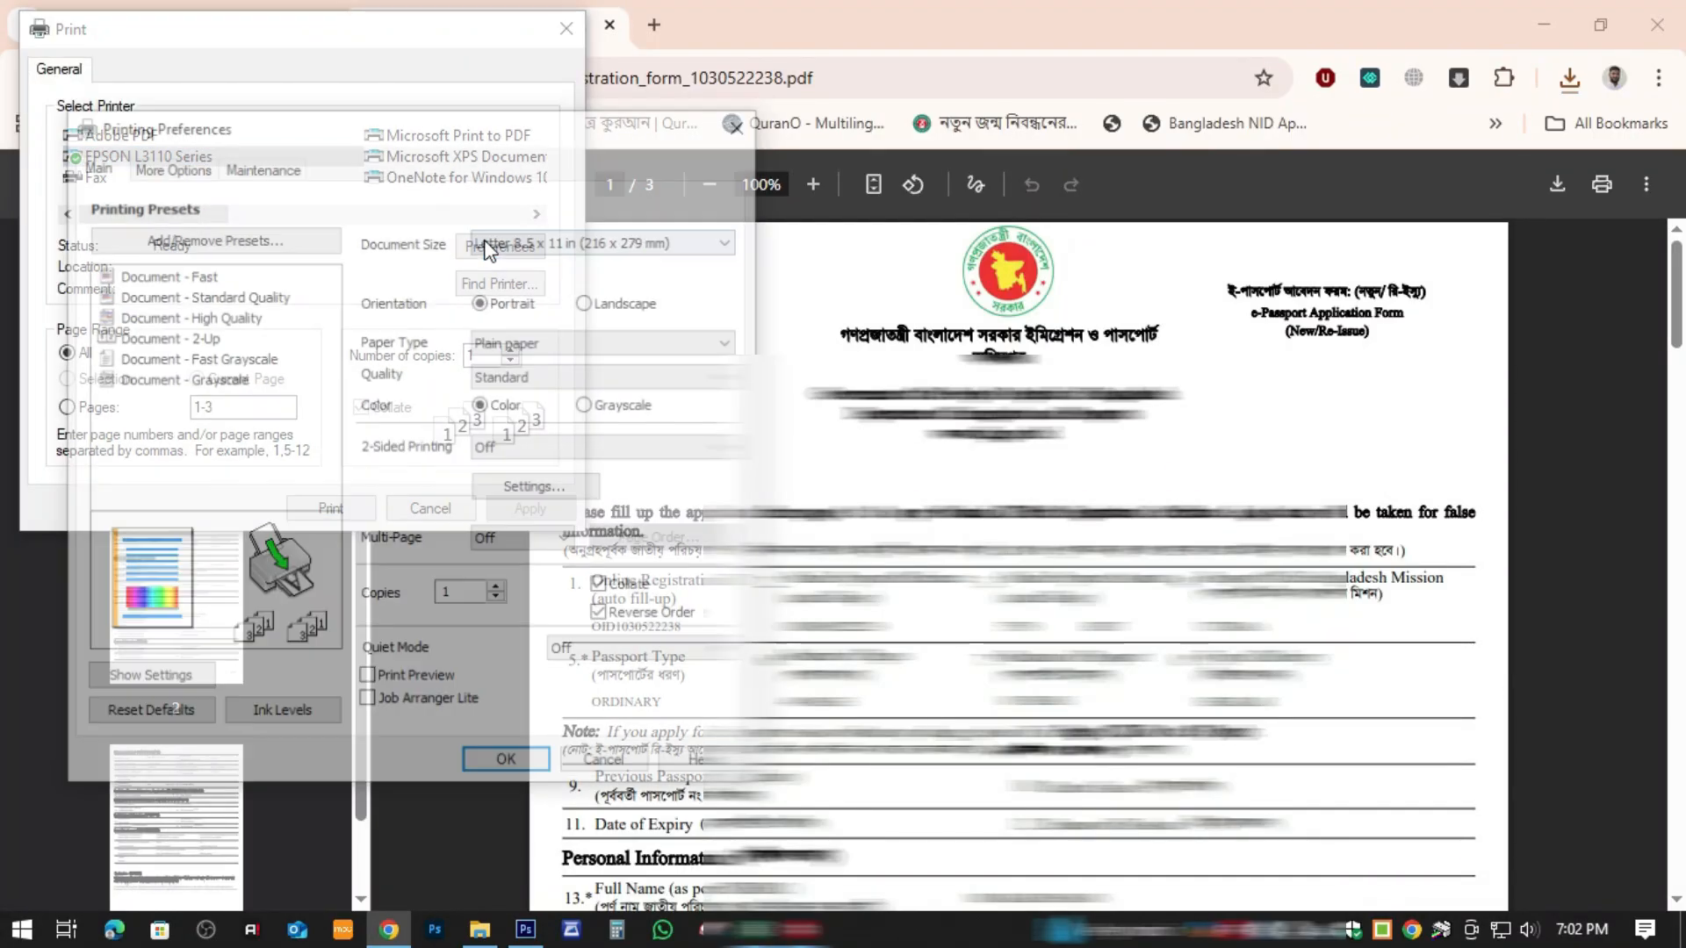
pyautogui.click(526, 376)
pyautogui.click(541, 463)
pyautogui.click(166, 380)
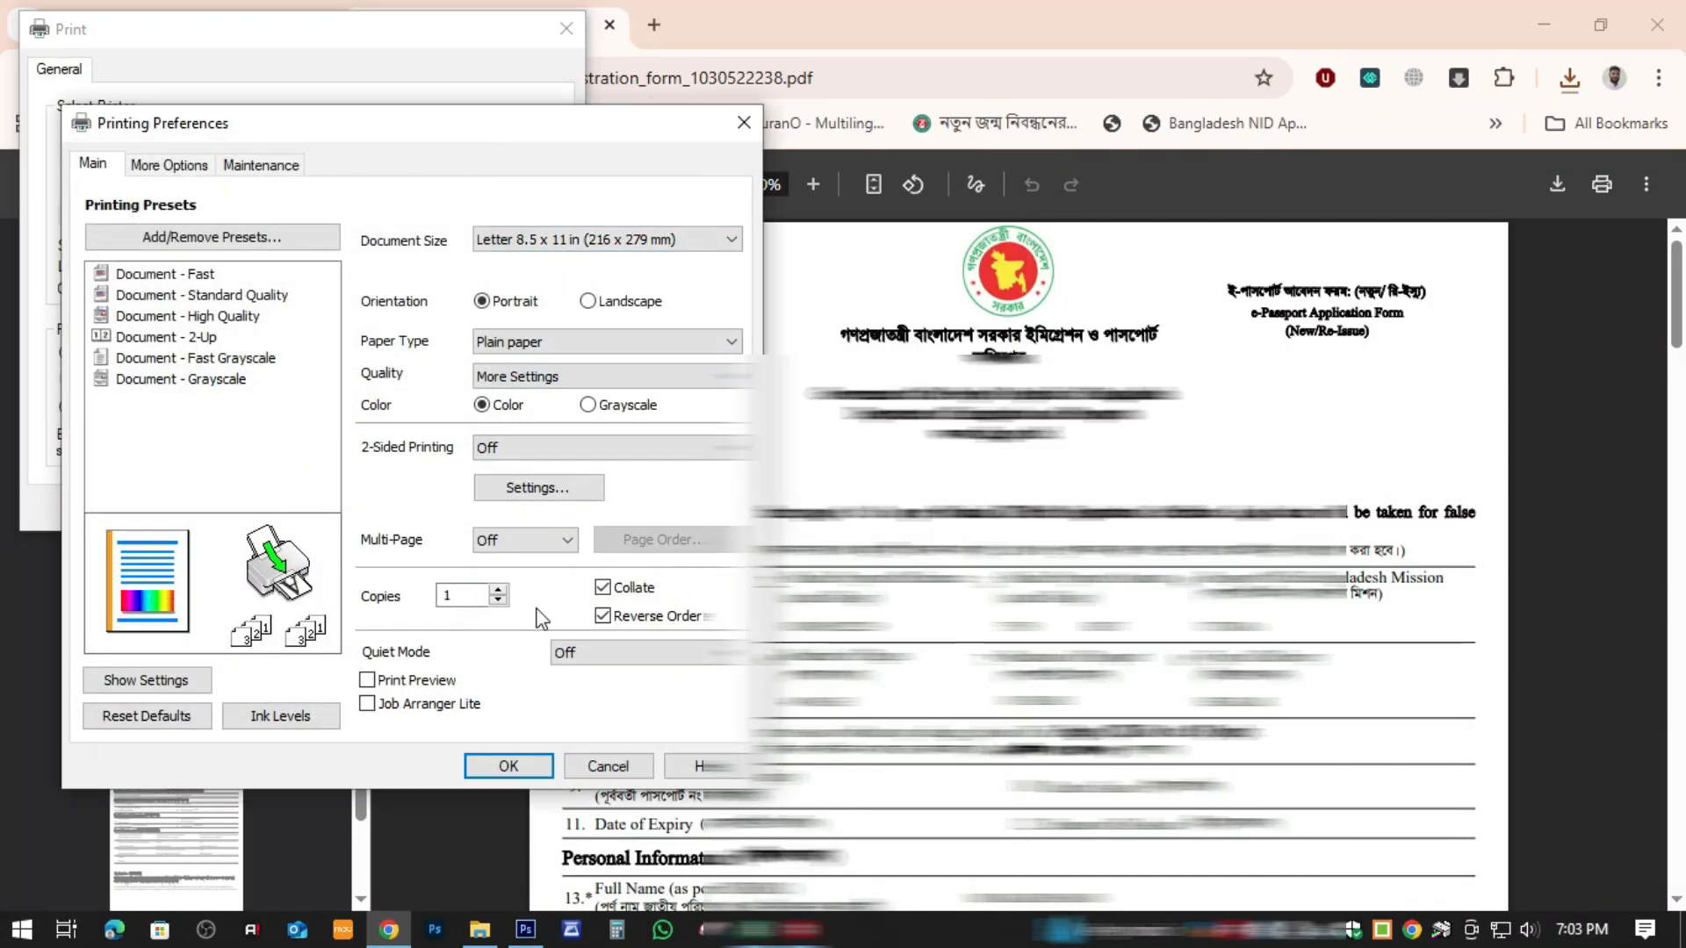
pyautogui.click(509, 765)
pyautogui.click(332, 509)
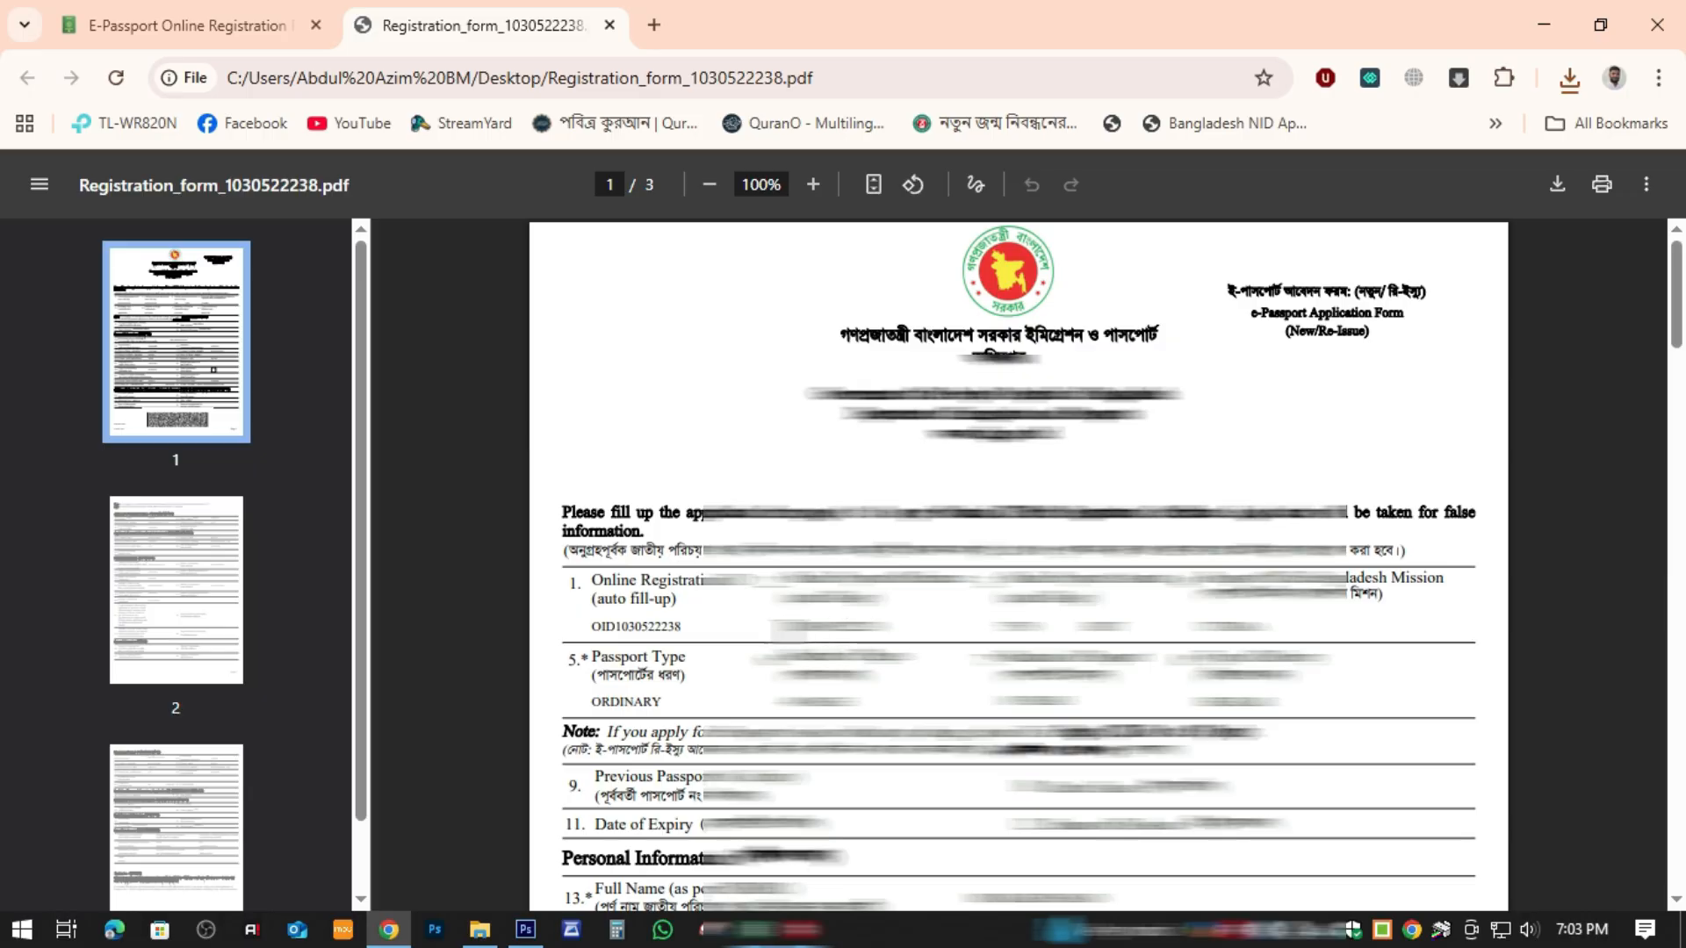
# - Return to the passport portal tab
pyautogui.doubleClick(825, 625)
pyautogui.moveTo(860, 622); pyautogui.dragTo(880, 621)
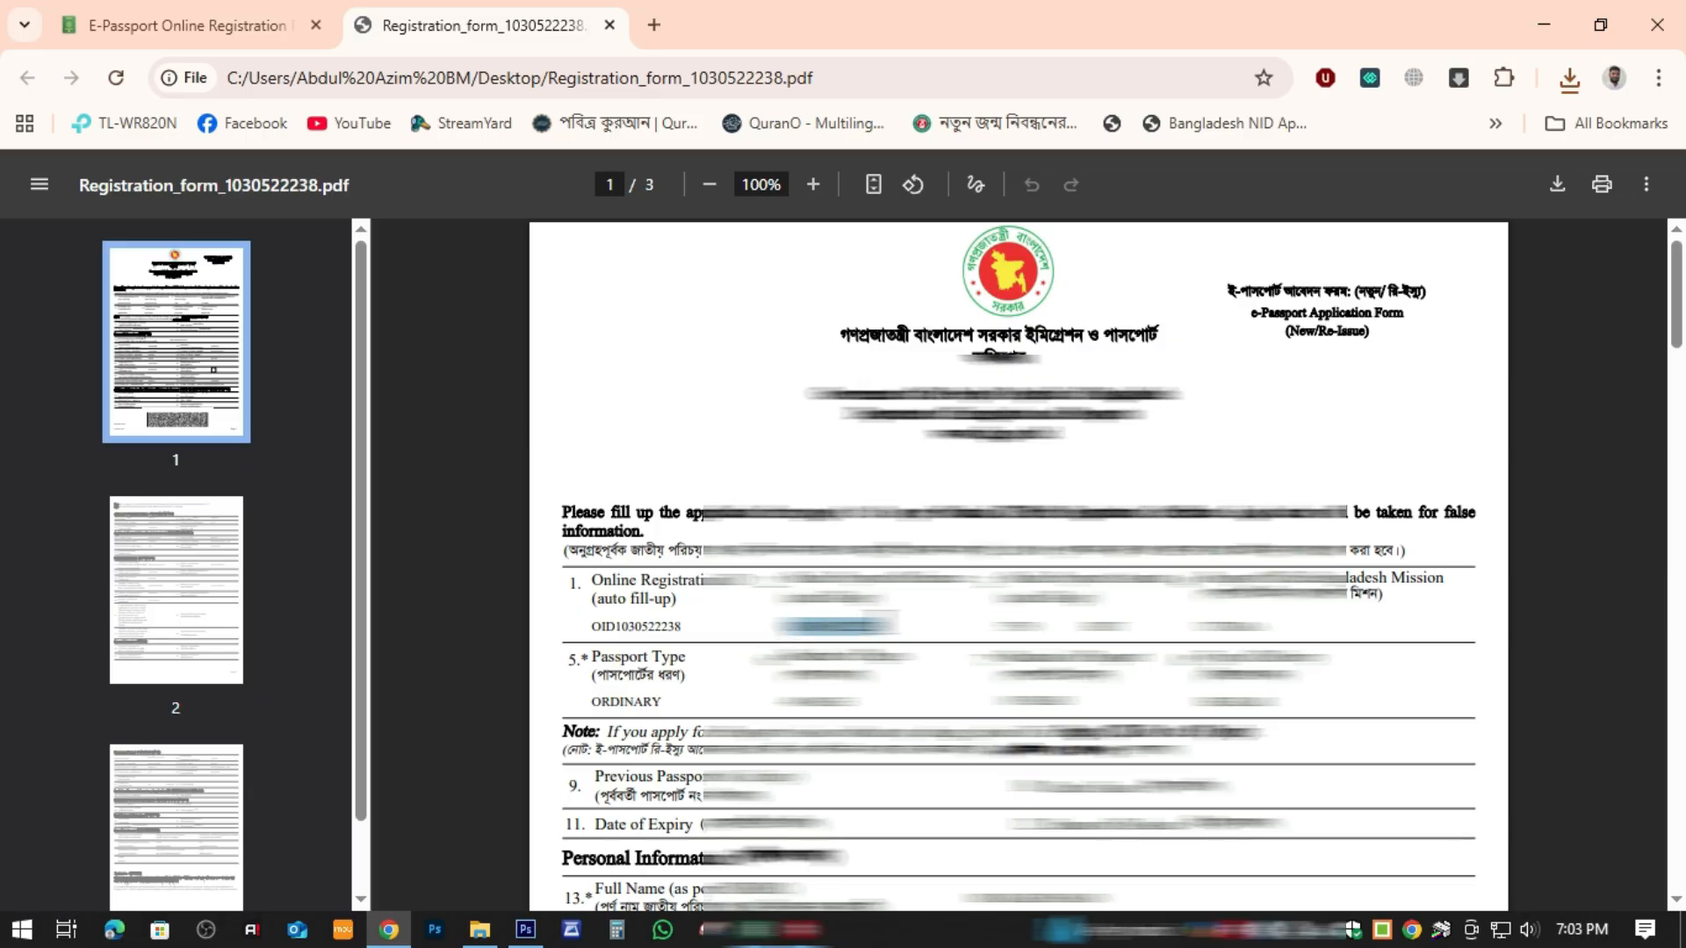
pyautogui.click(176, 22)
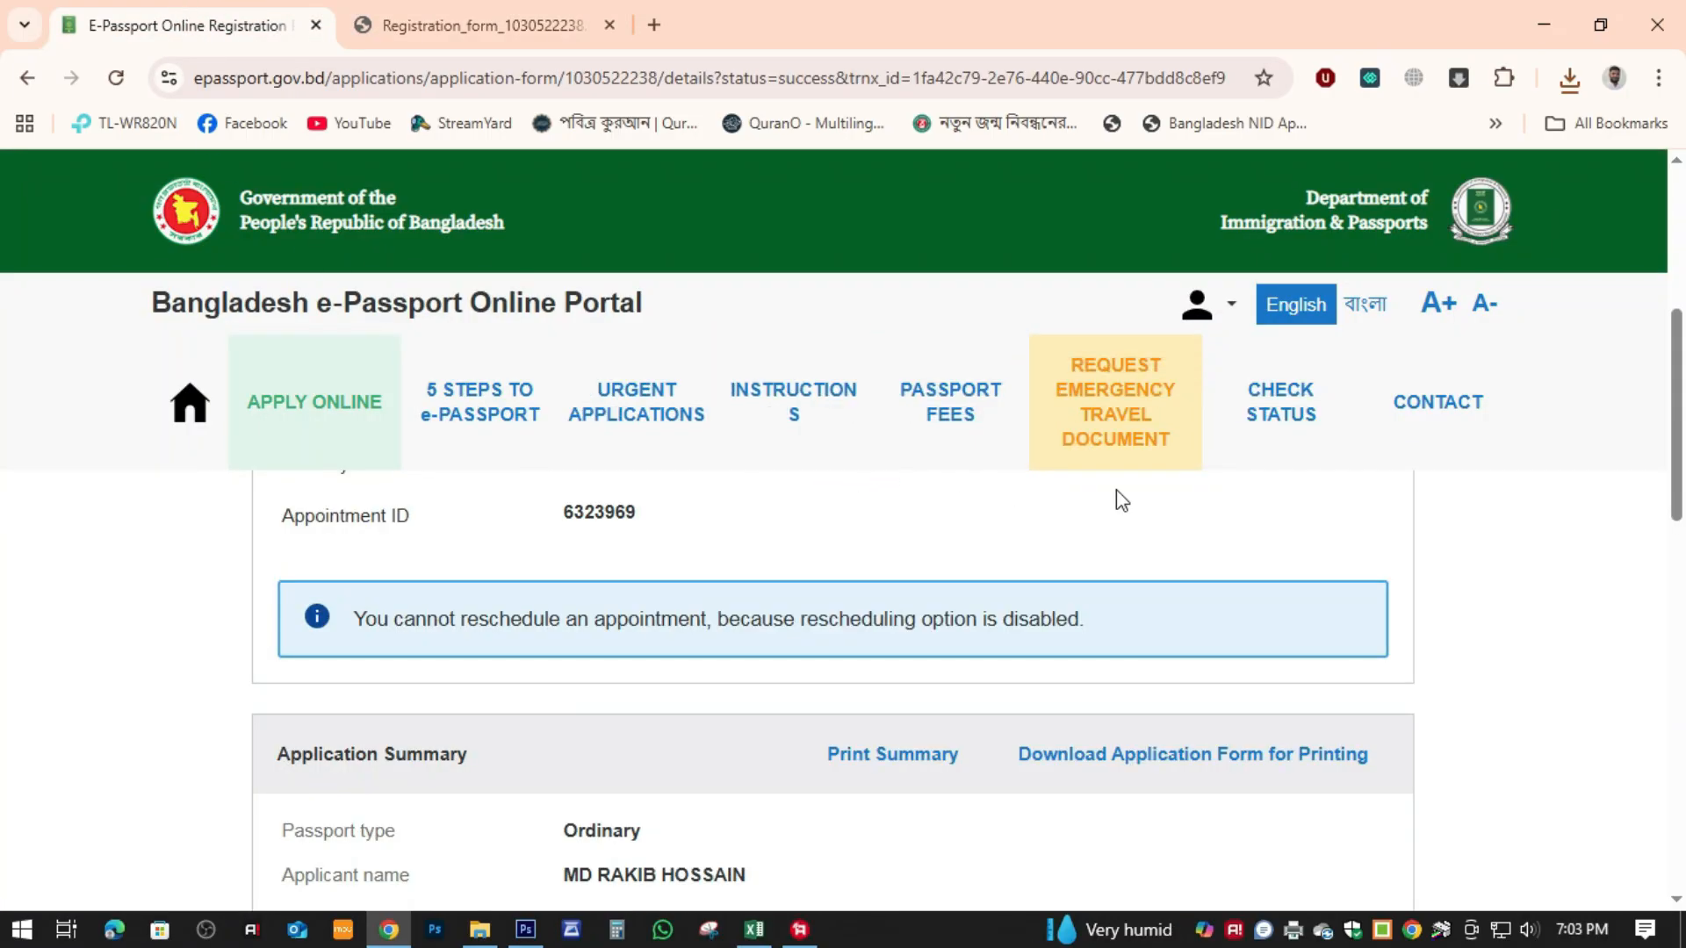
# - Open PASSPORT FEES and follow the e-Passport Payment link to Ekpay's previous-bills lookup
pyautogui.click(965, 419)
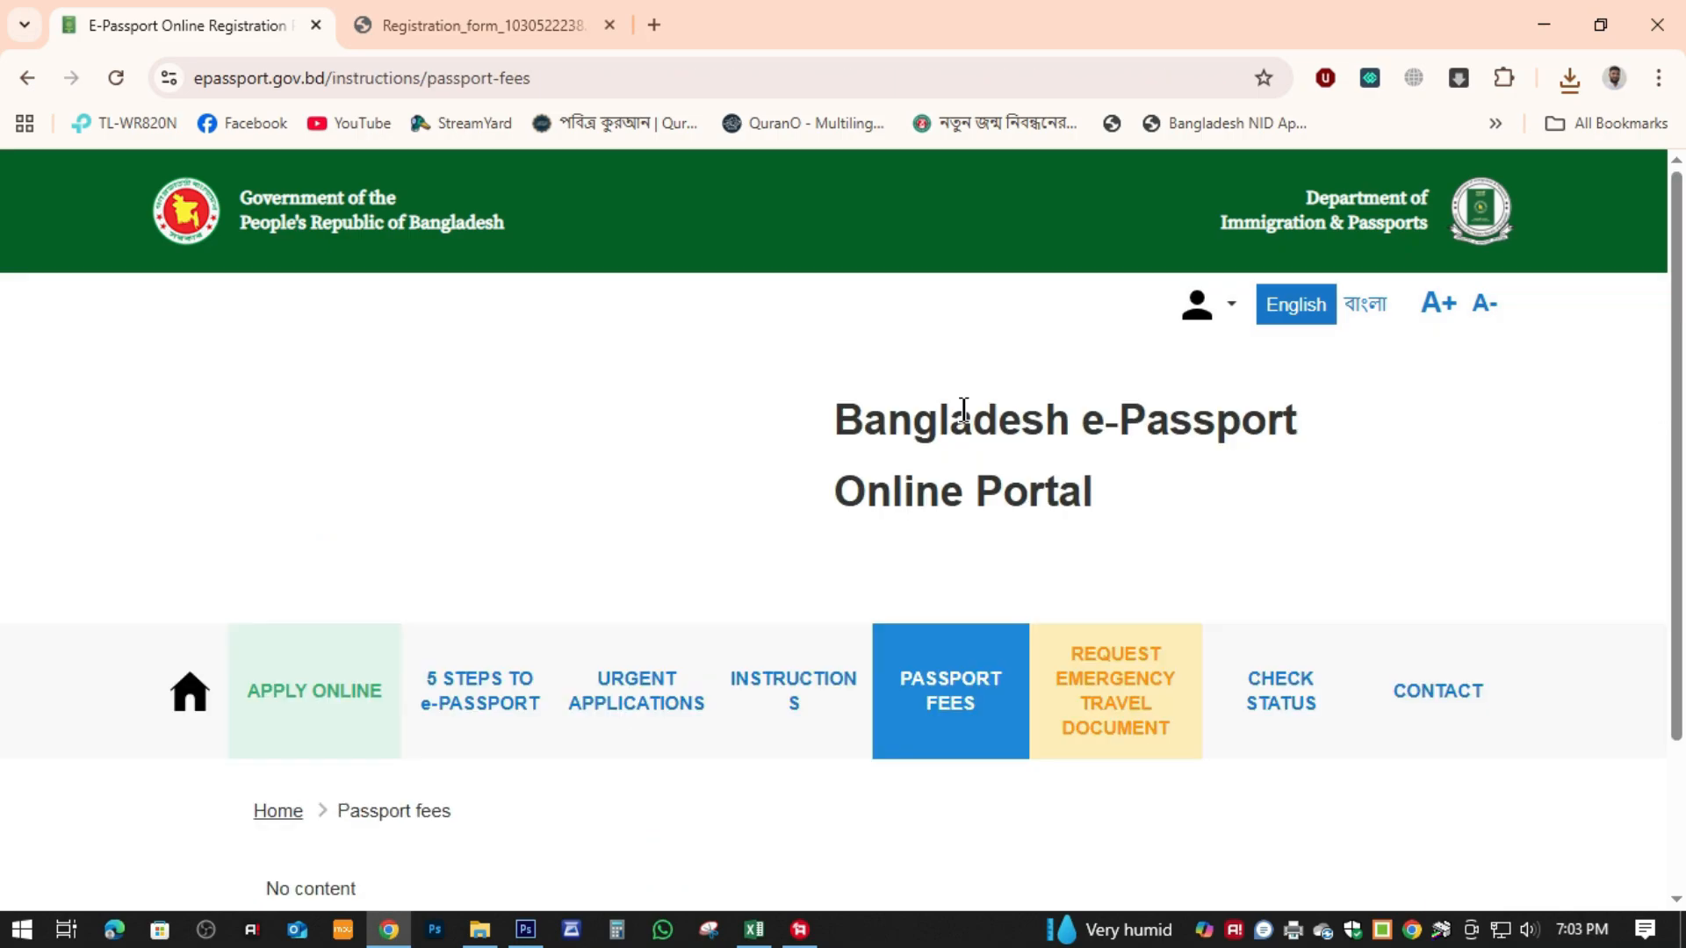
pyautogui.scroll(-5, 878, 571)
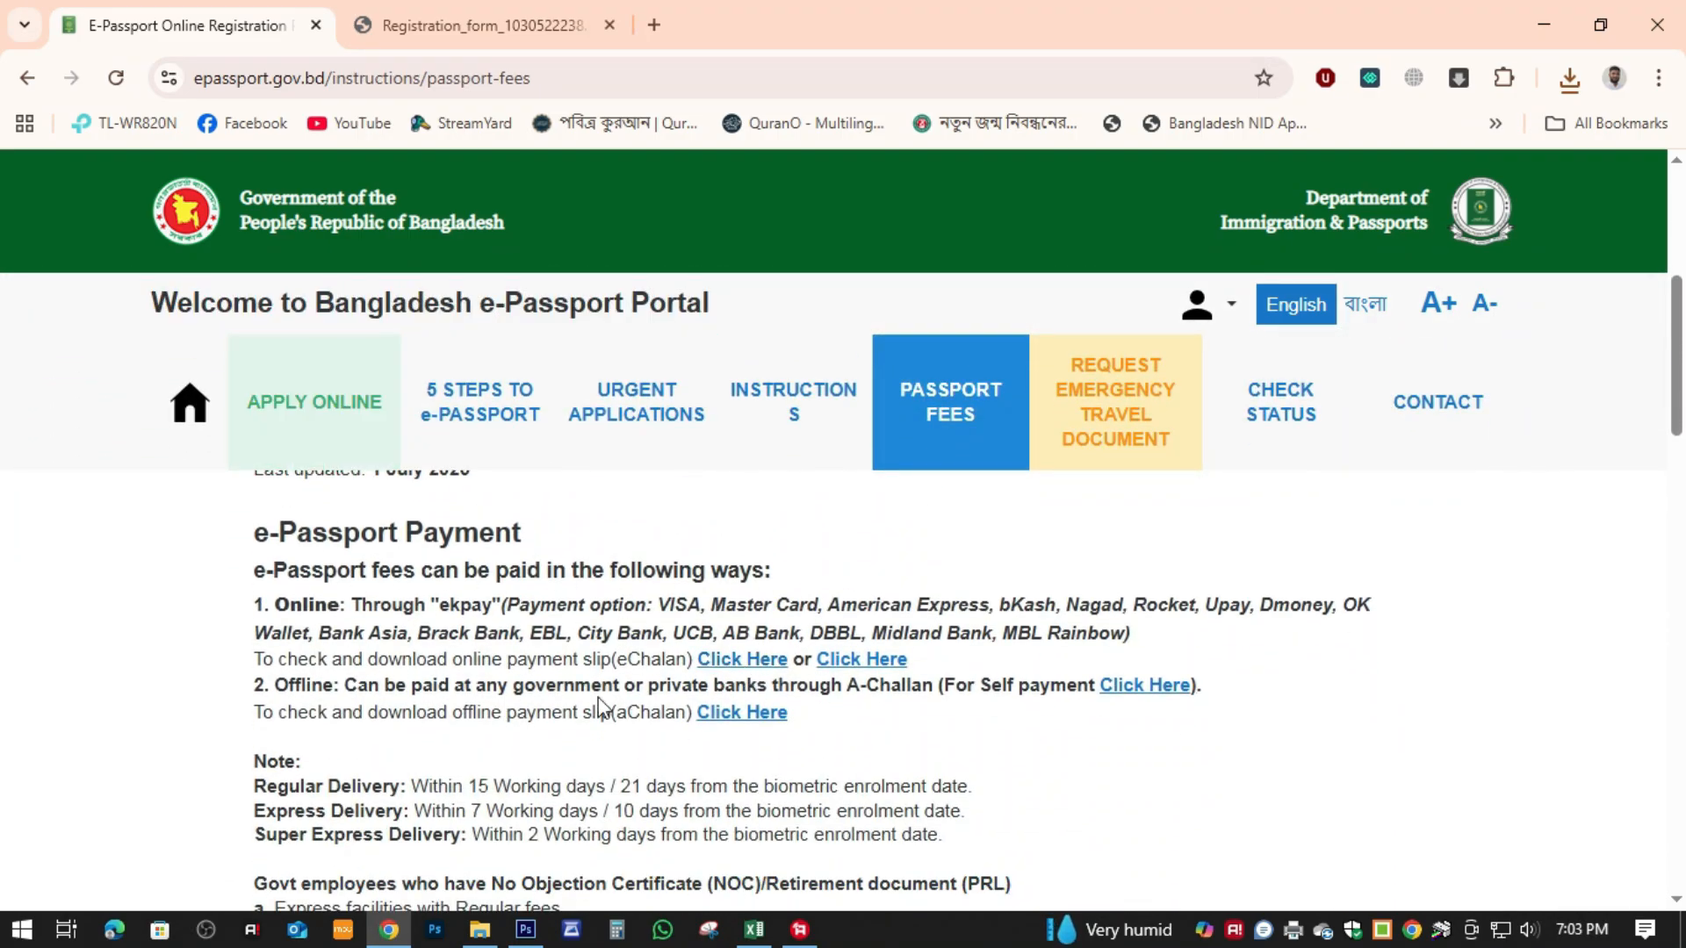
pyautogui.click(767, 666)
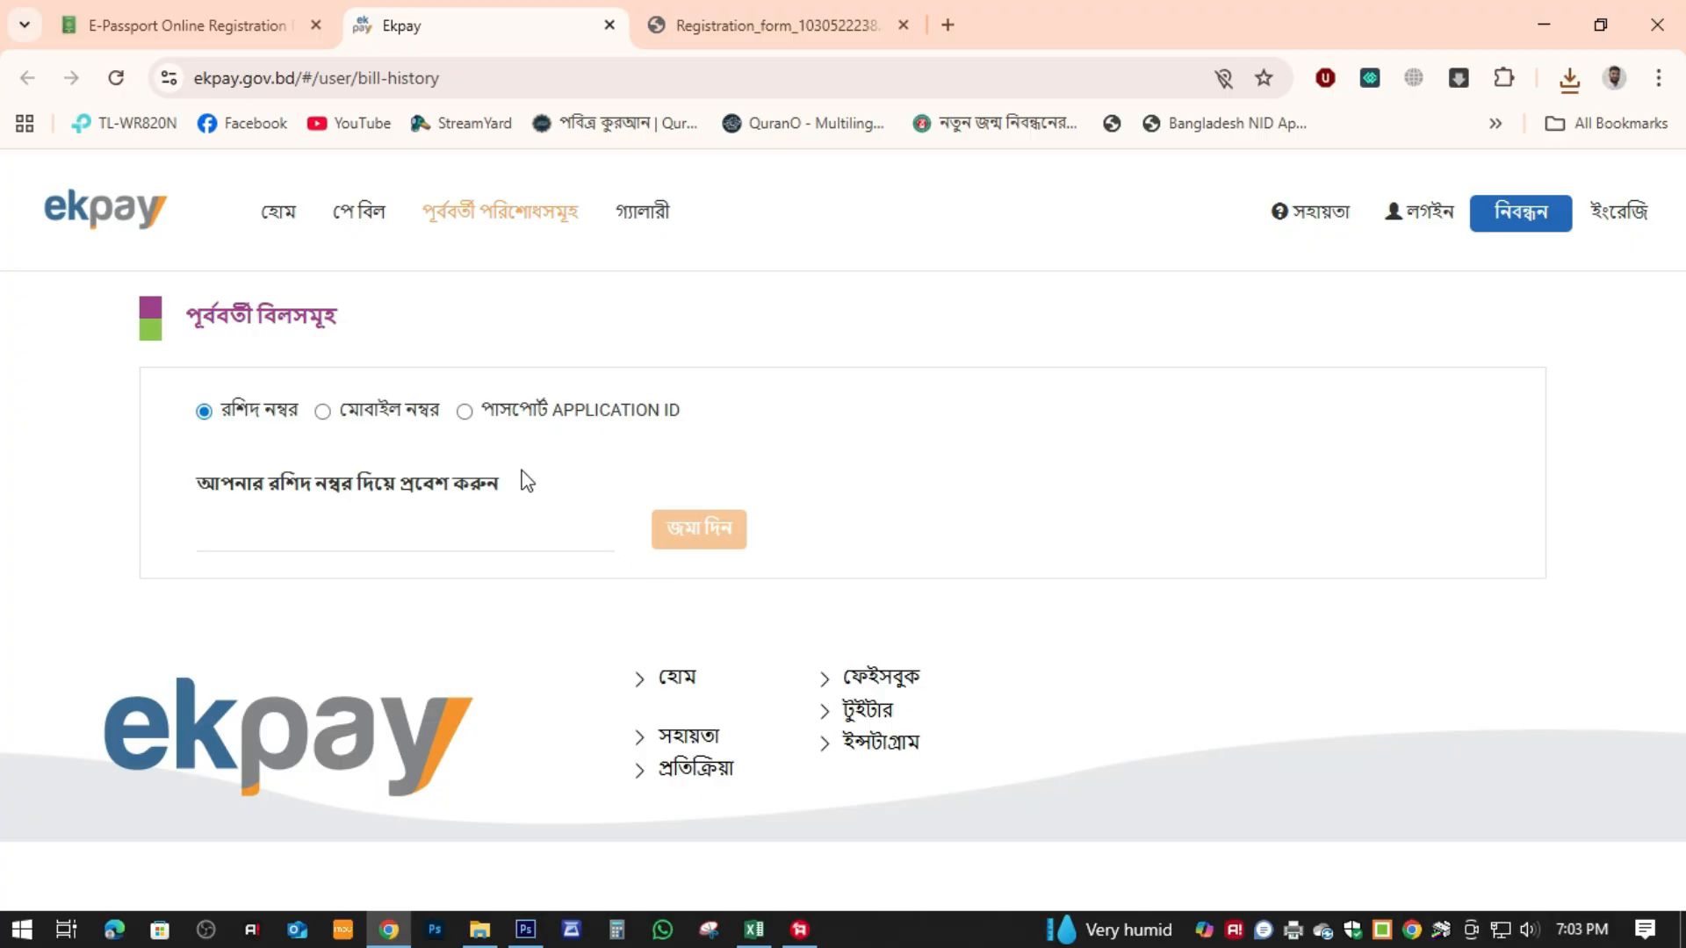
# - Look up the Ekpay payment receipt by the pasted passport application ID
pyautogui.click(464, 412)
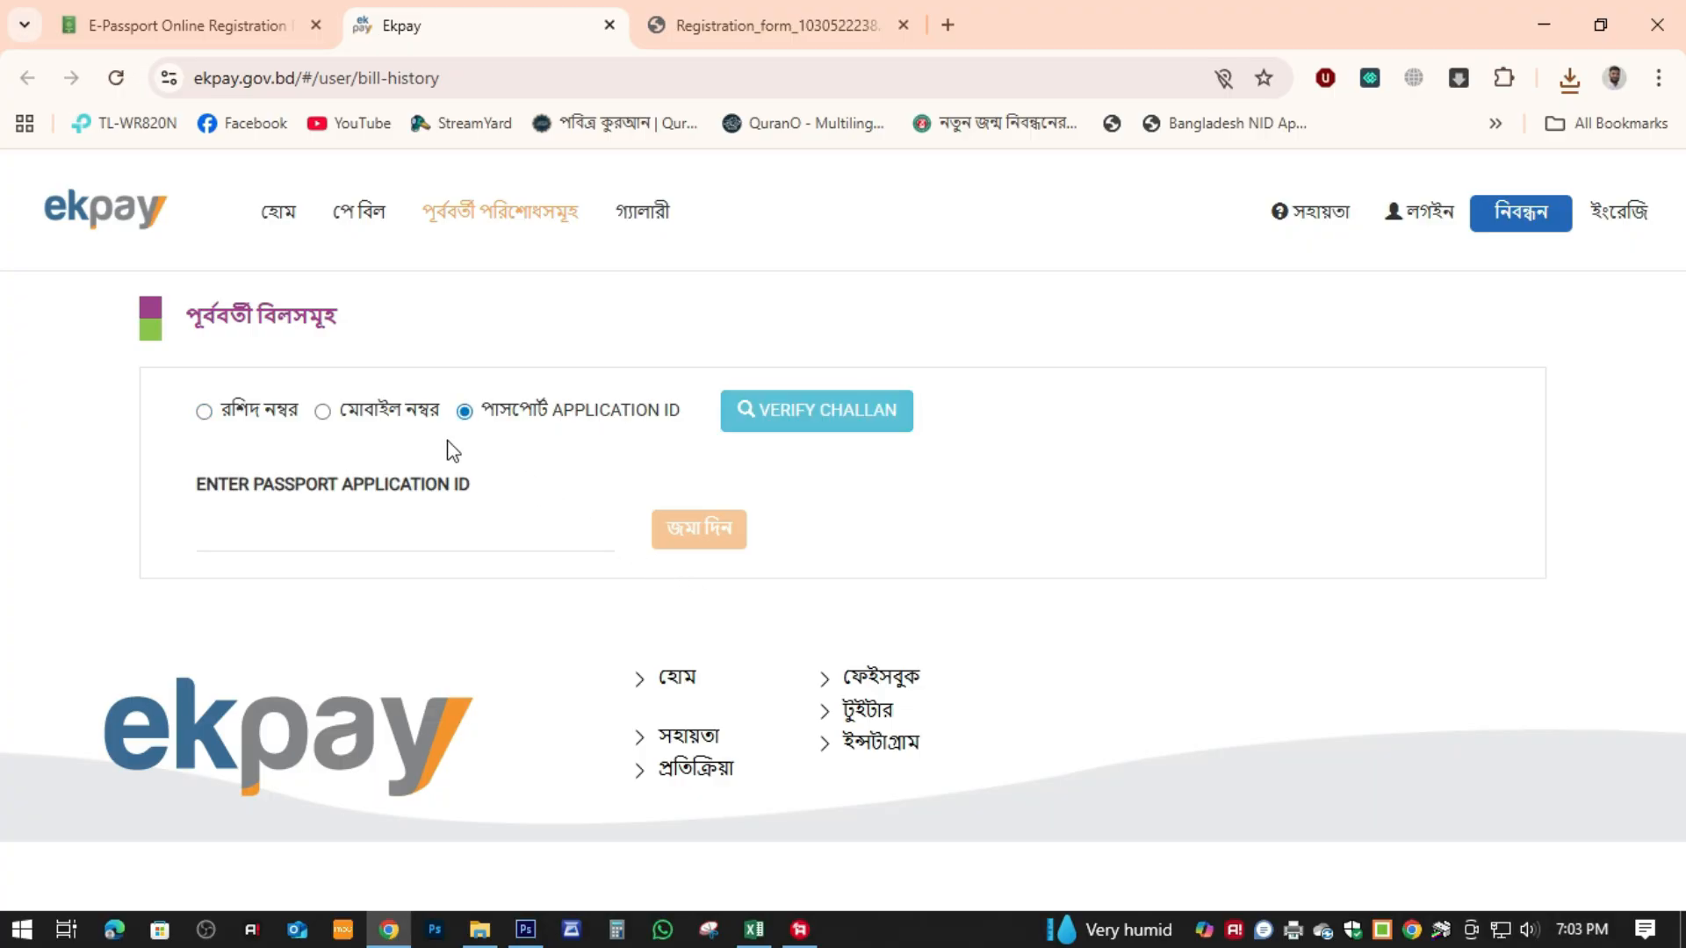
pyautogui.click(283, 520)
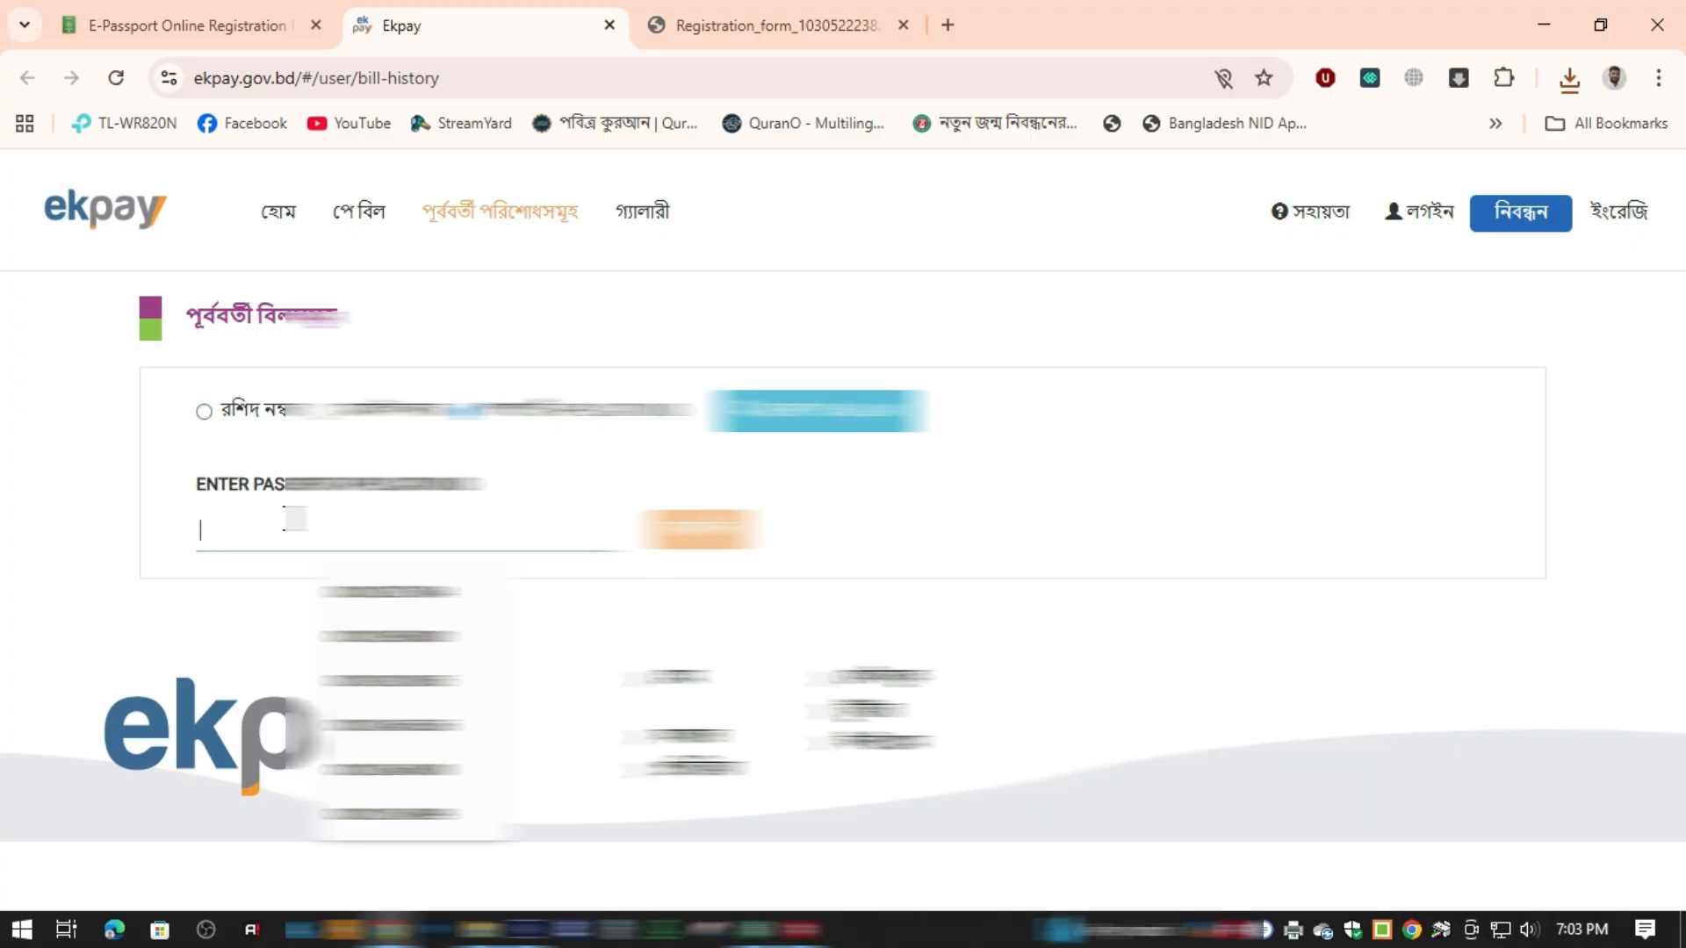
pyautogui.hotkey('ctrl', 'v')
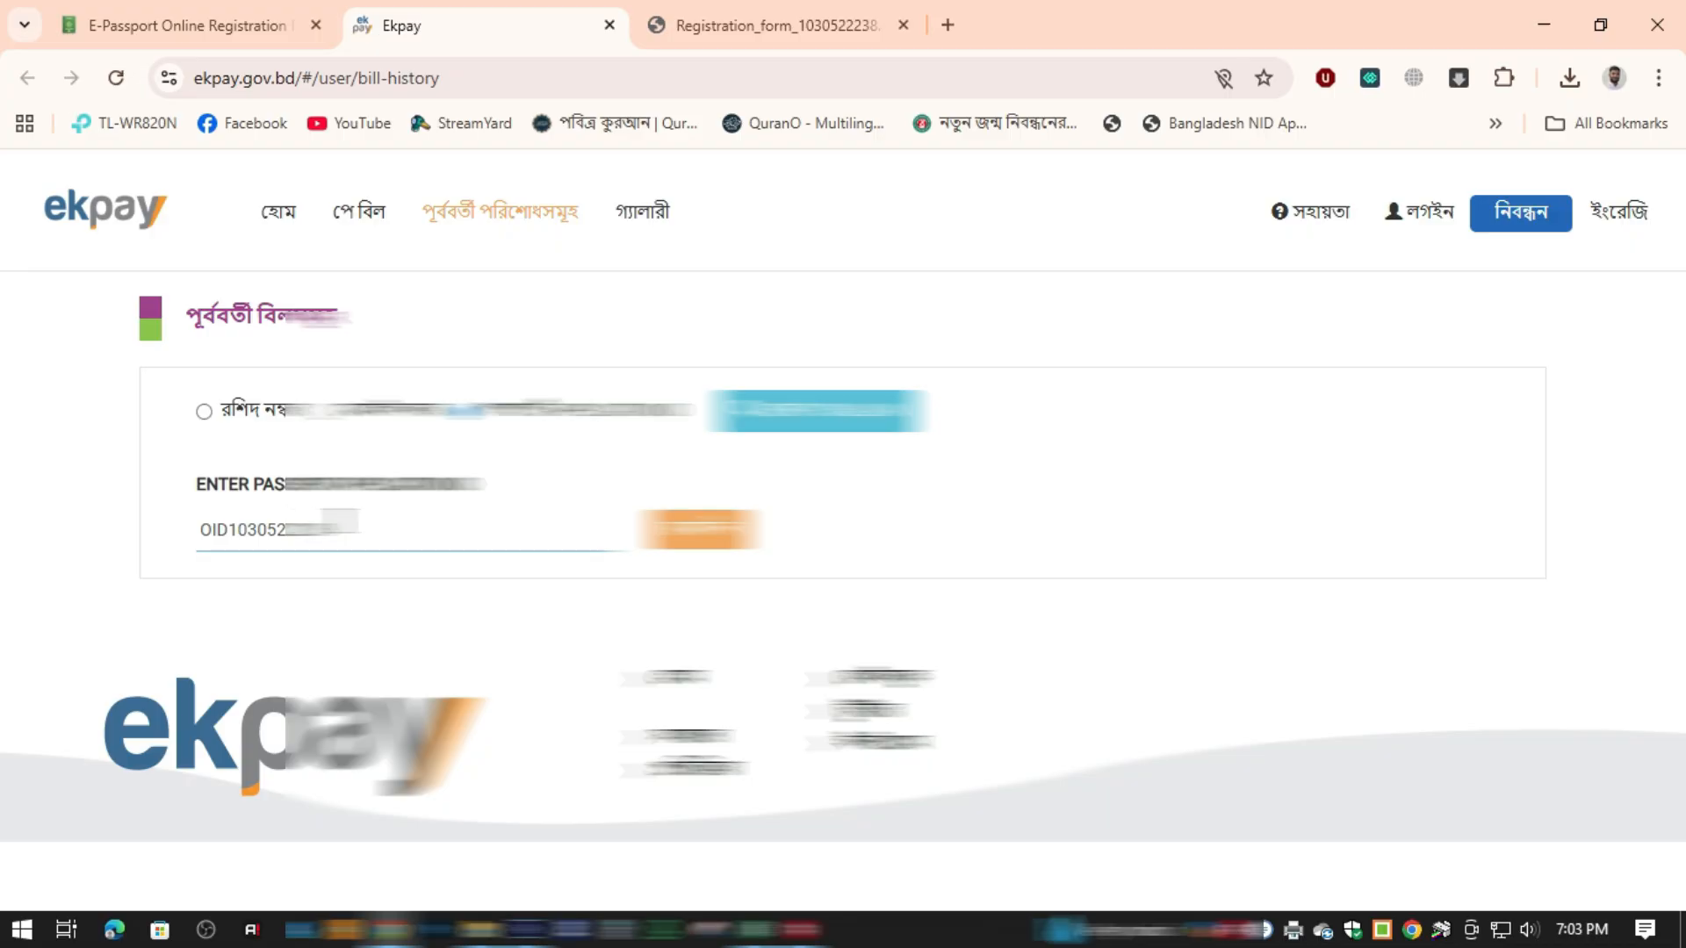
pyautogui.click(692, 531)
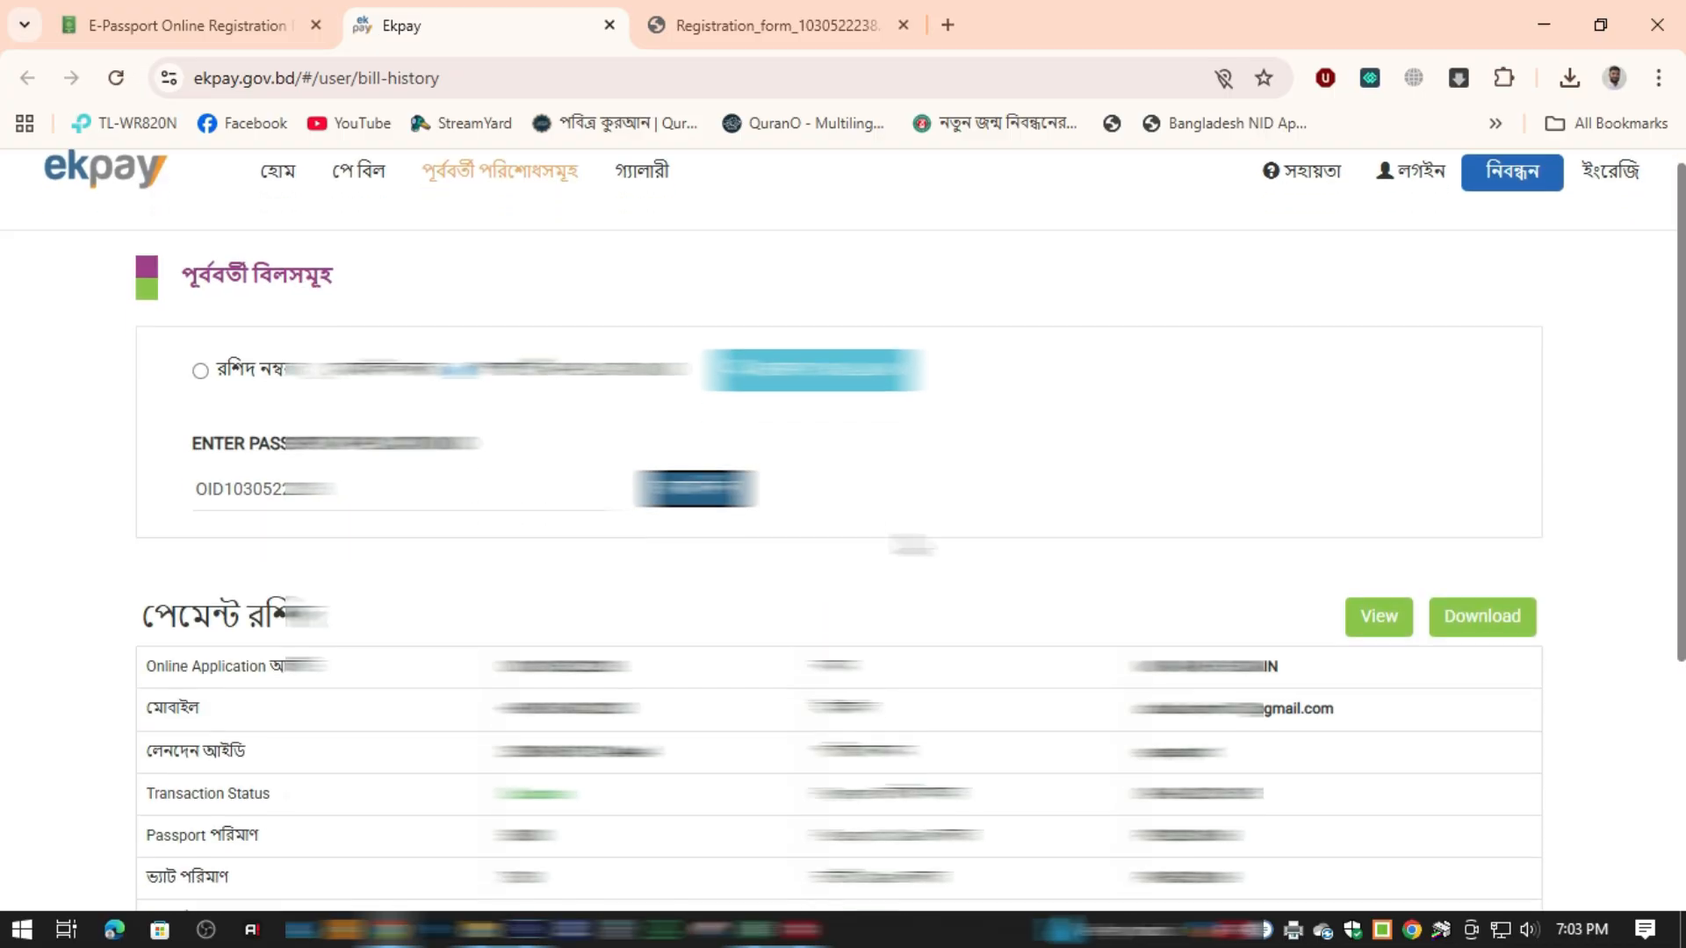
pyautogui.scroll(-3, 843, 527)
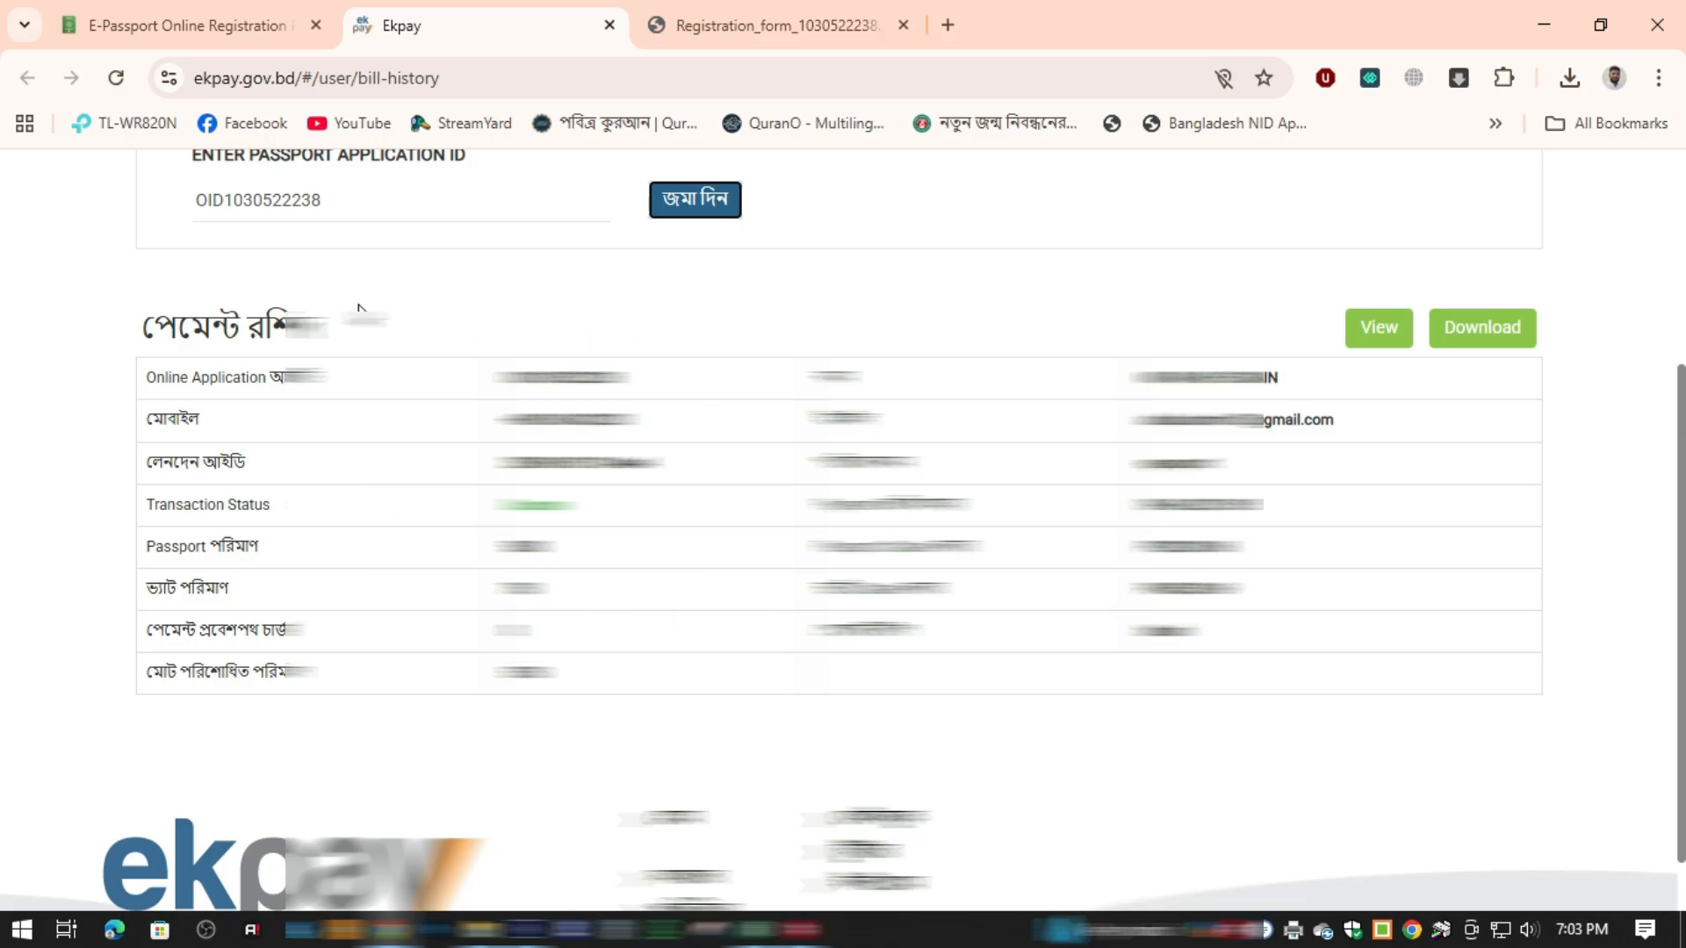
# - Download the payment receipt and save it as a PDF on the Desktop
pyautogui.click(1498, 335)
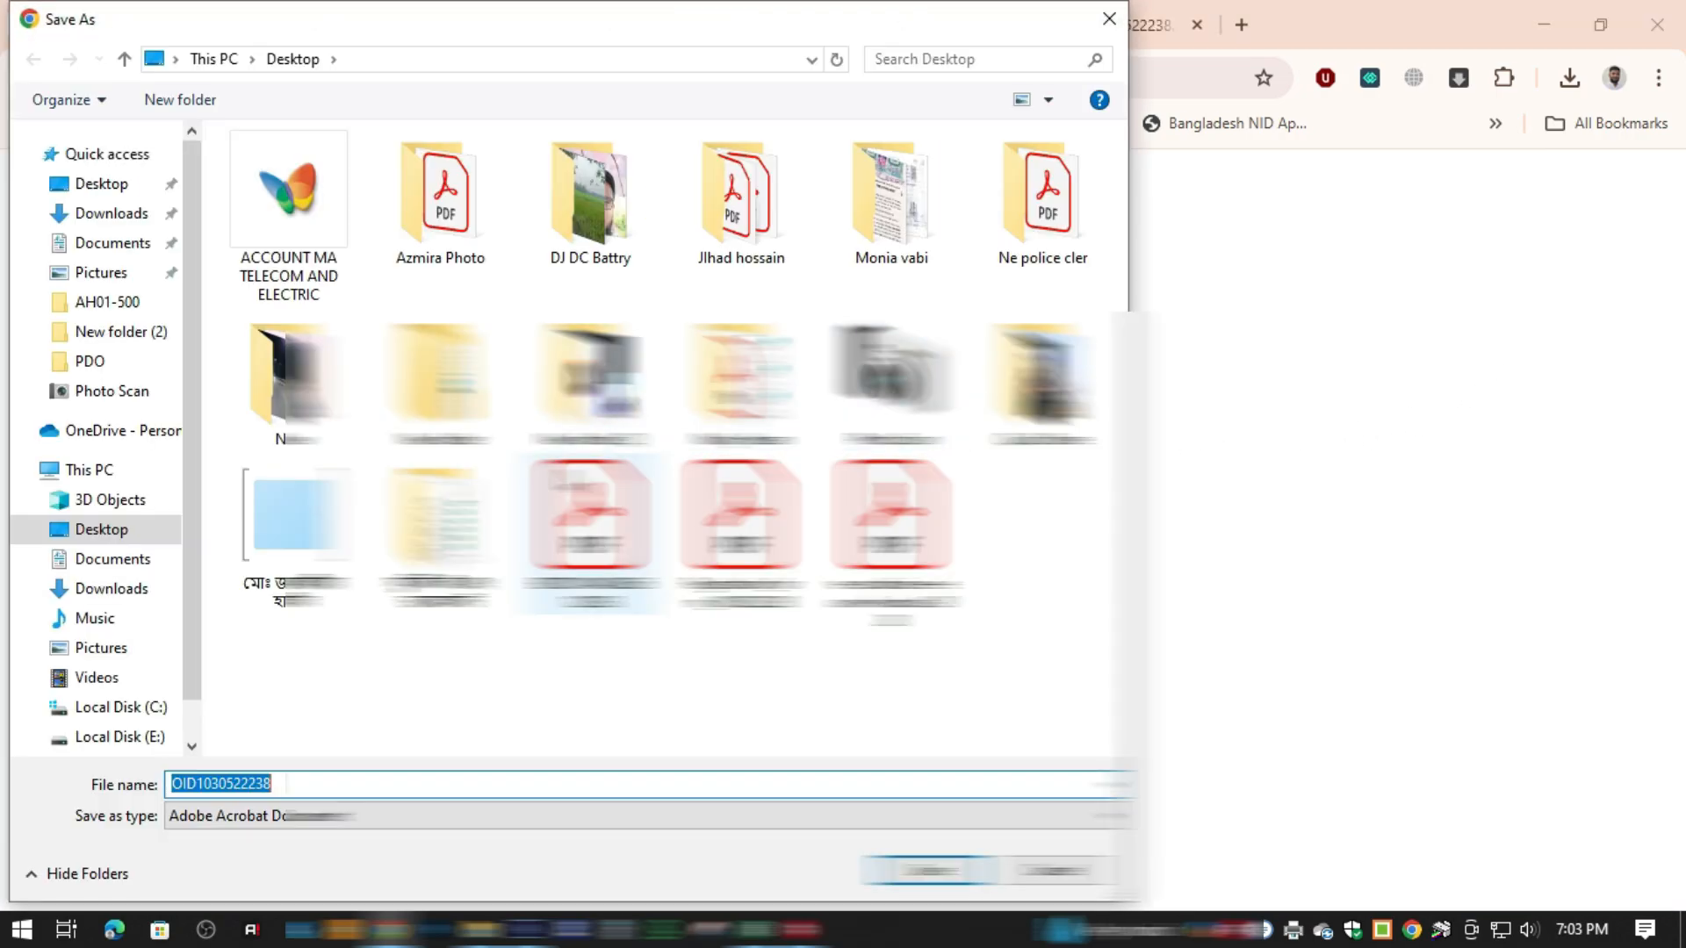
pyautogui.hotkey('ctrl', 'v')
pyautogui.click(927, 869)
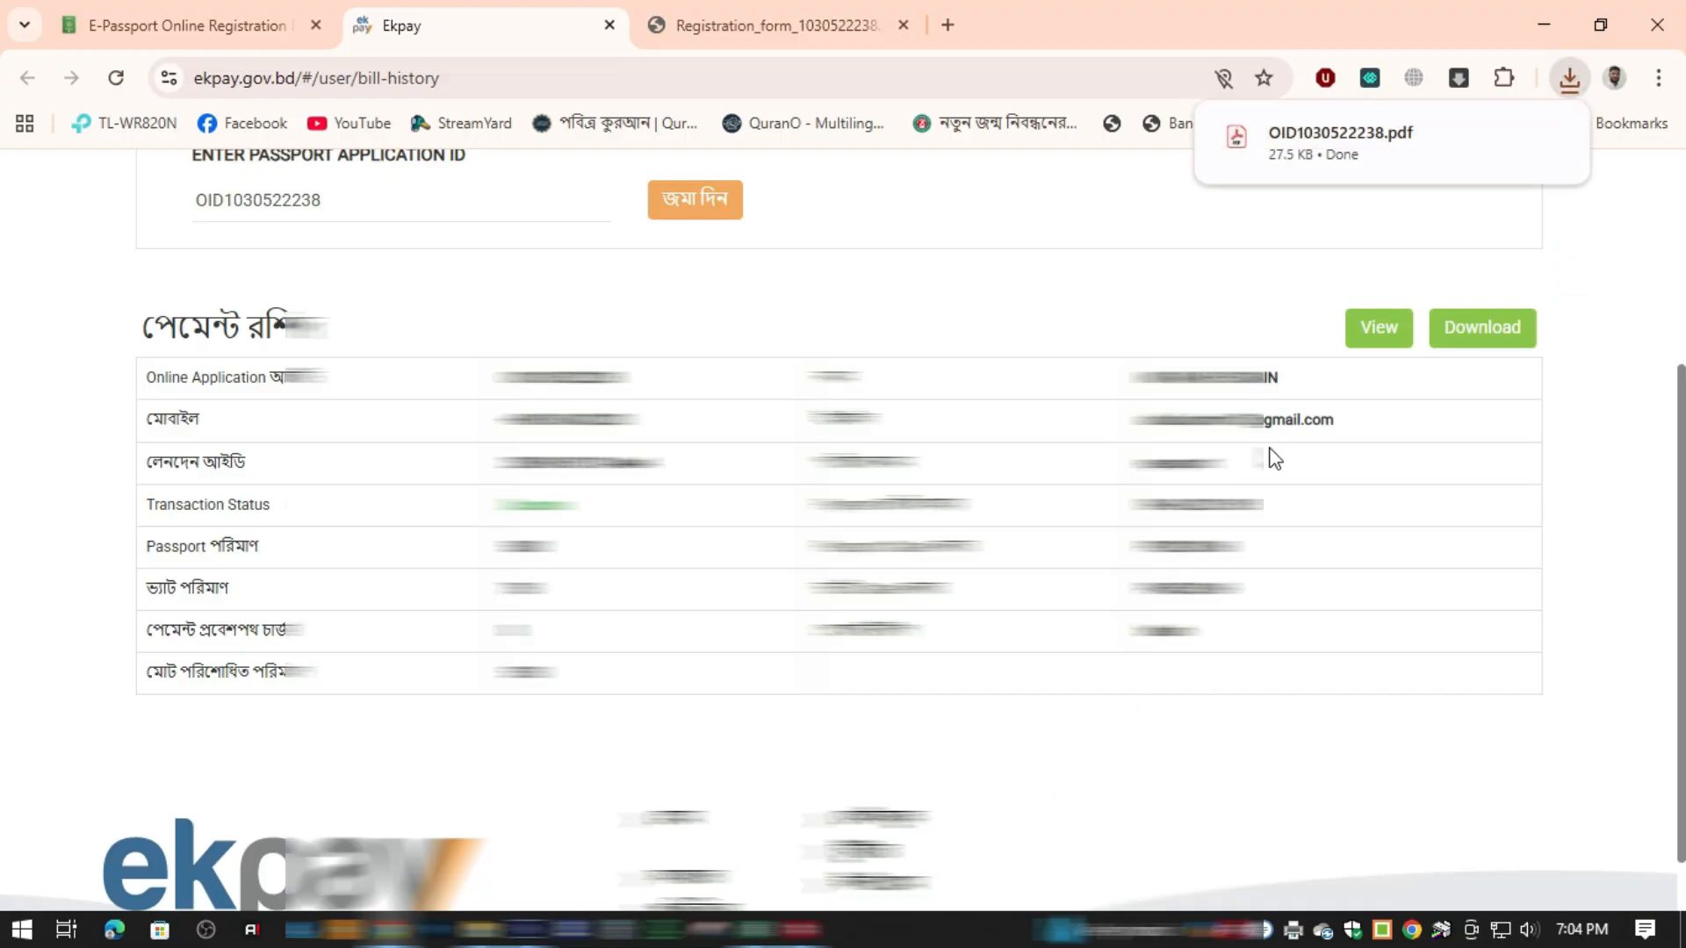
# - Open the downloaded bill payment receipt PDF, review it, and print it on the EPSON L3110
pyautogui.click(1308, 142)
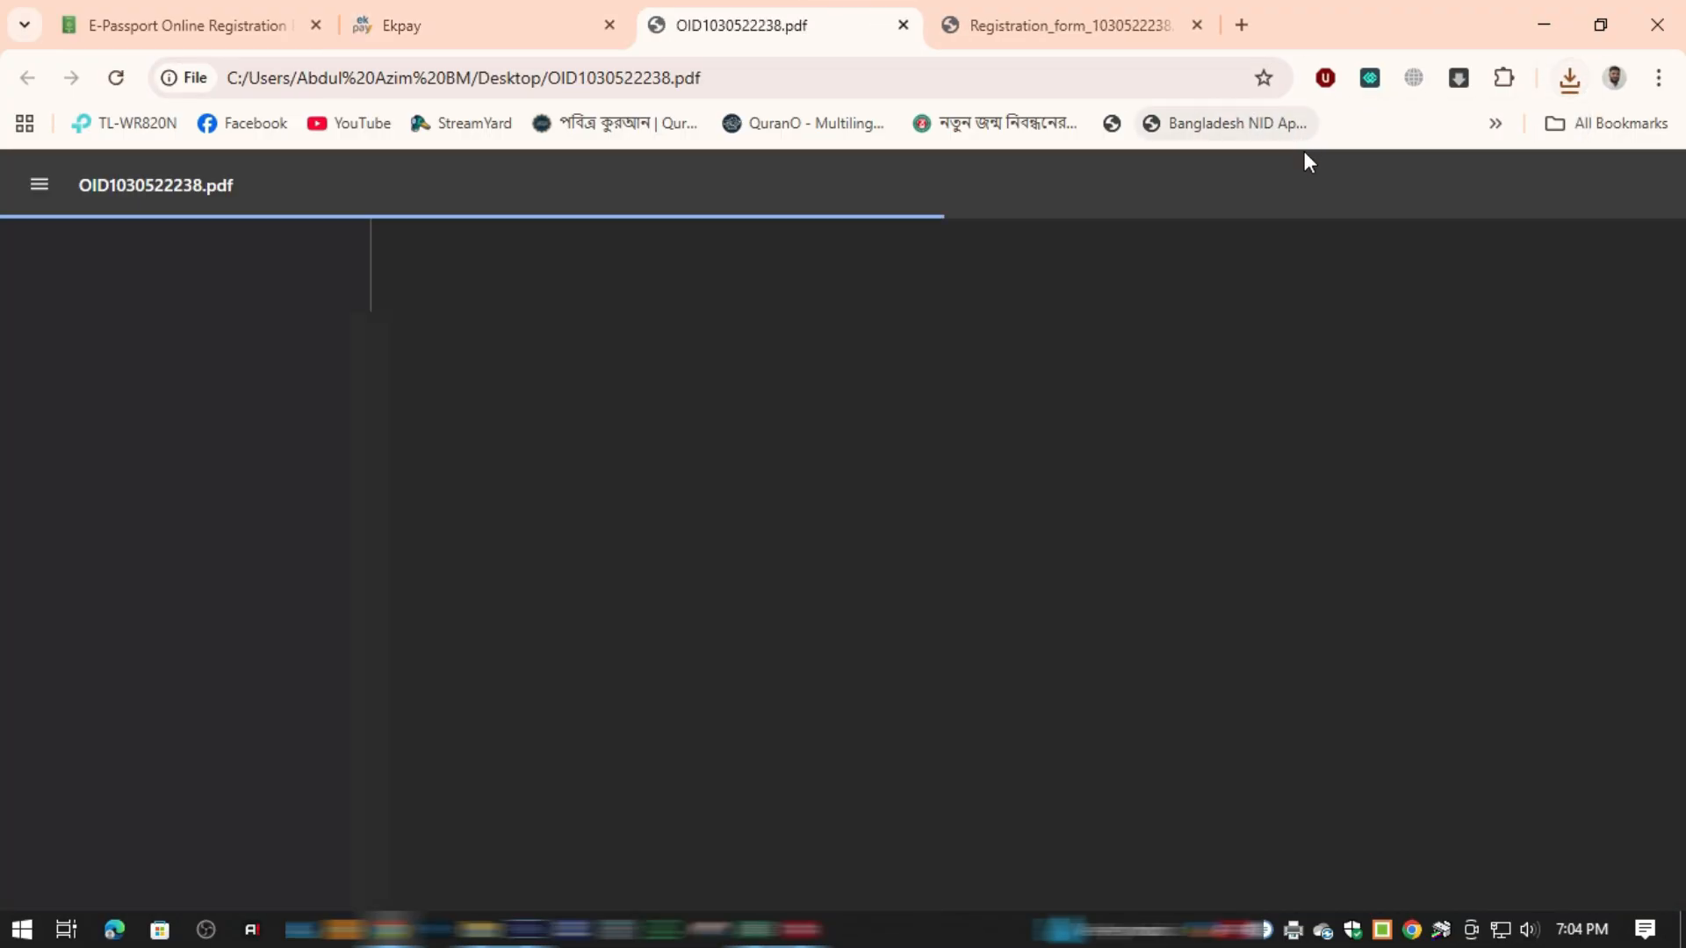
pyautogui.scroll(-2, 1001, 527)
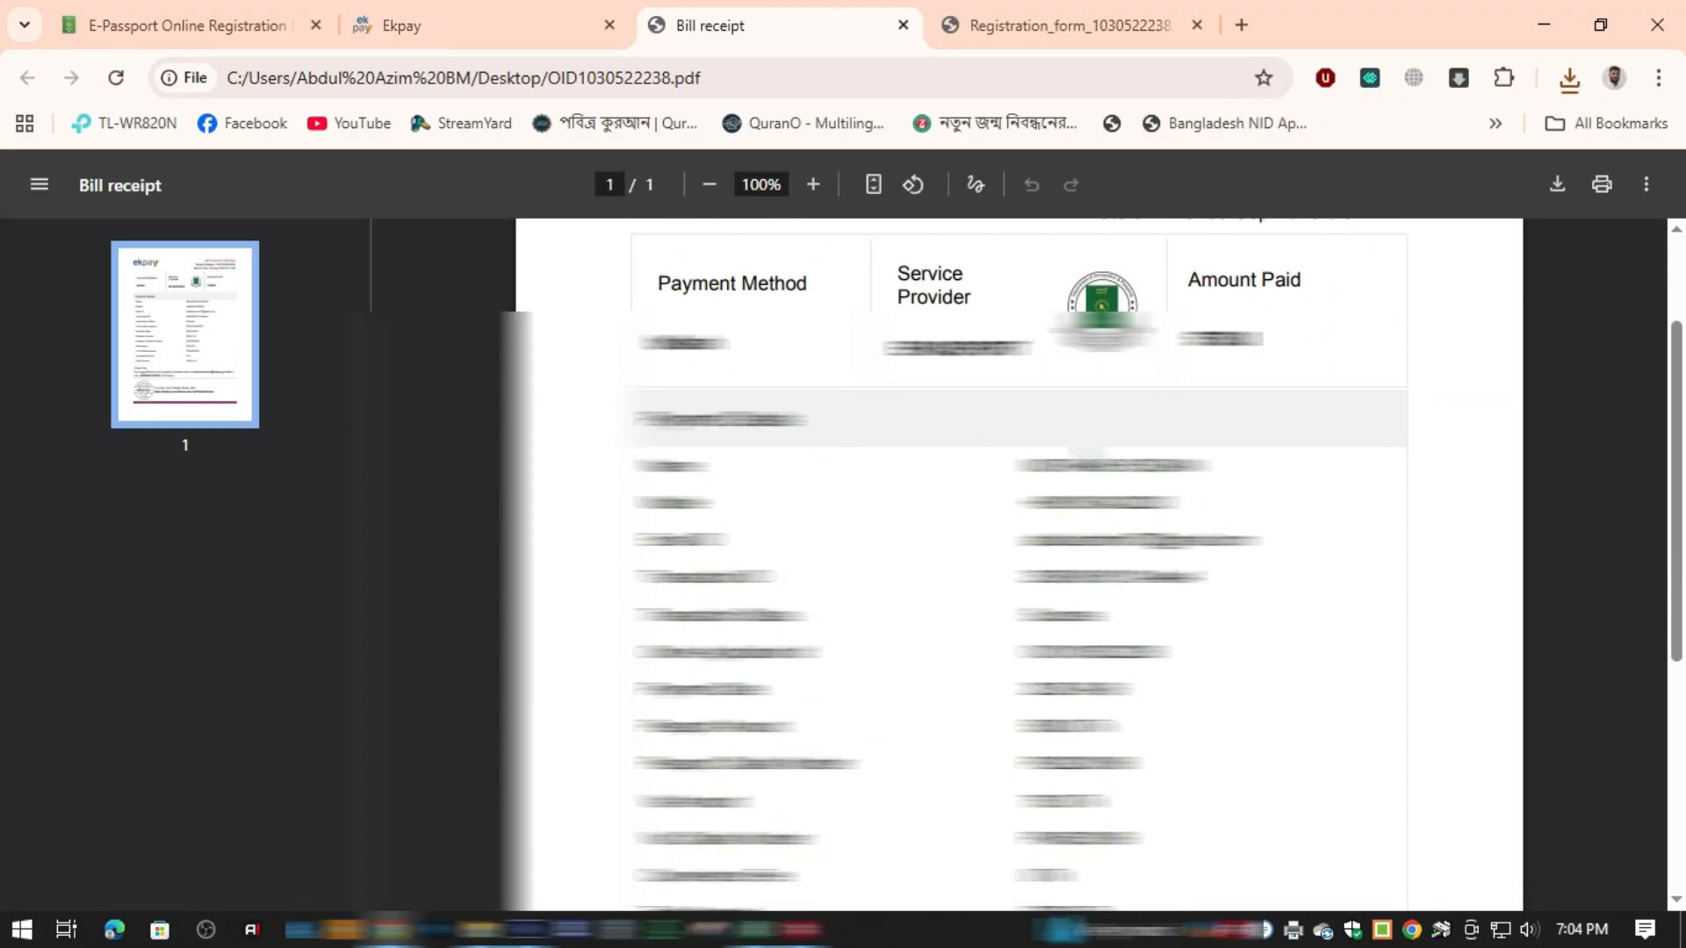
pyautogui.scroll(-6, 1018, 562)
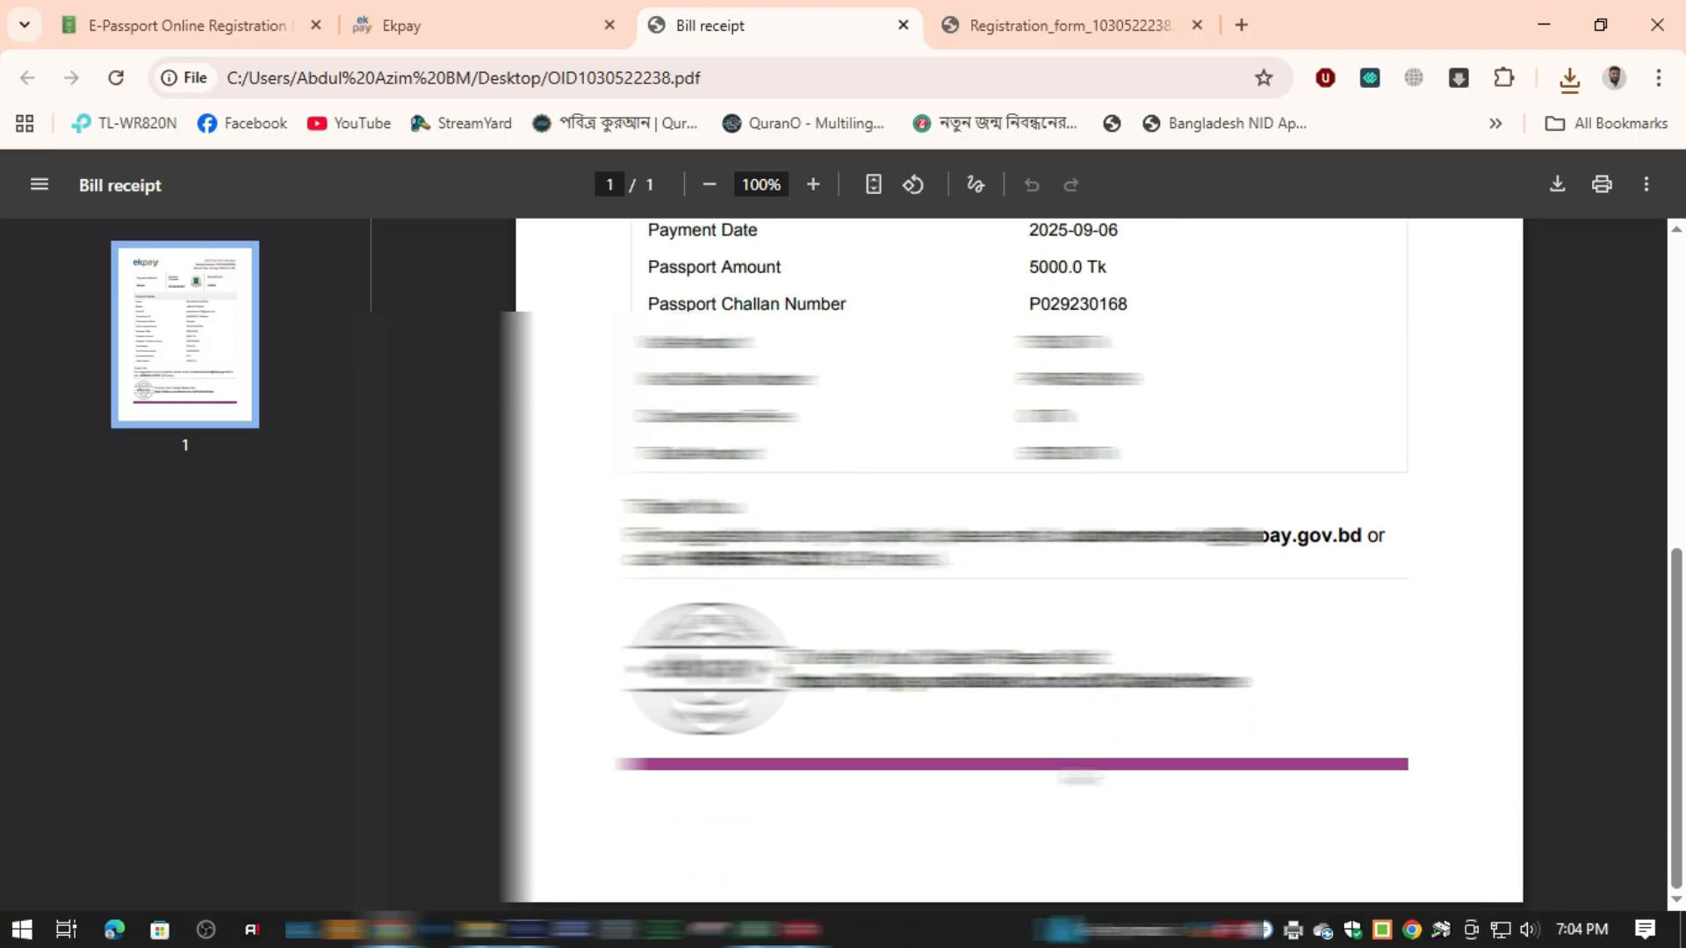
pyautogui.scroll(7, 1019, 562)
pyautogui.scroll(1, 1018, 562)
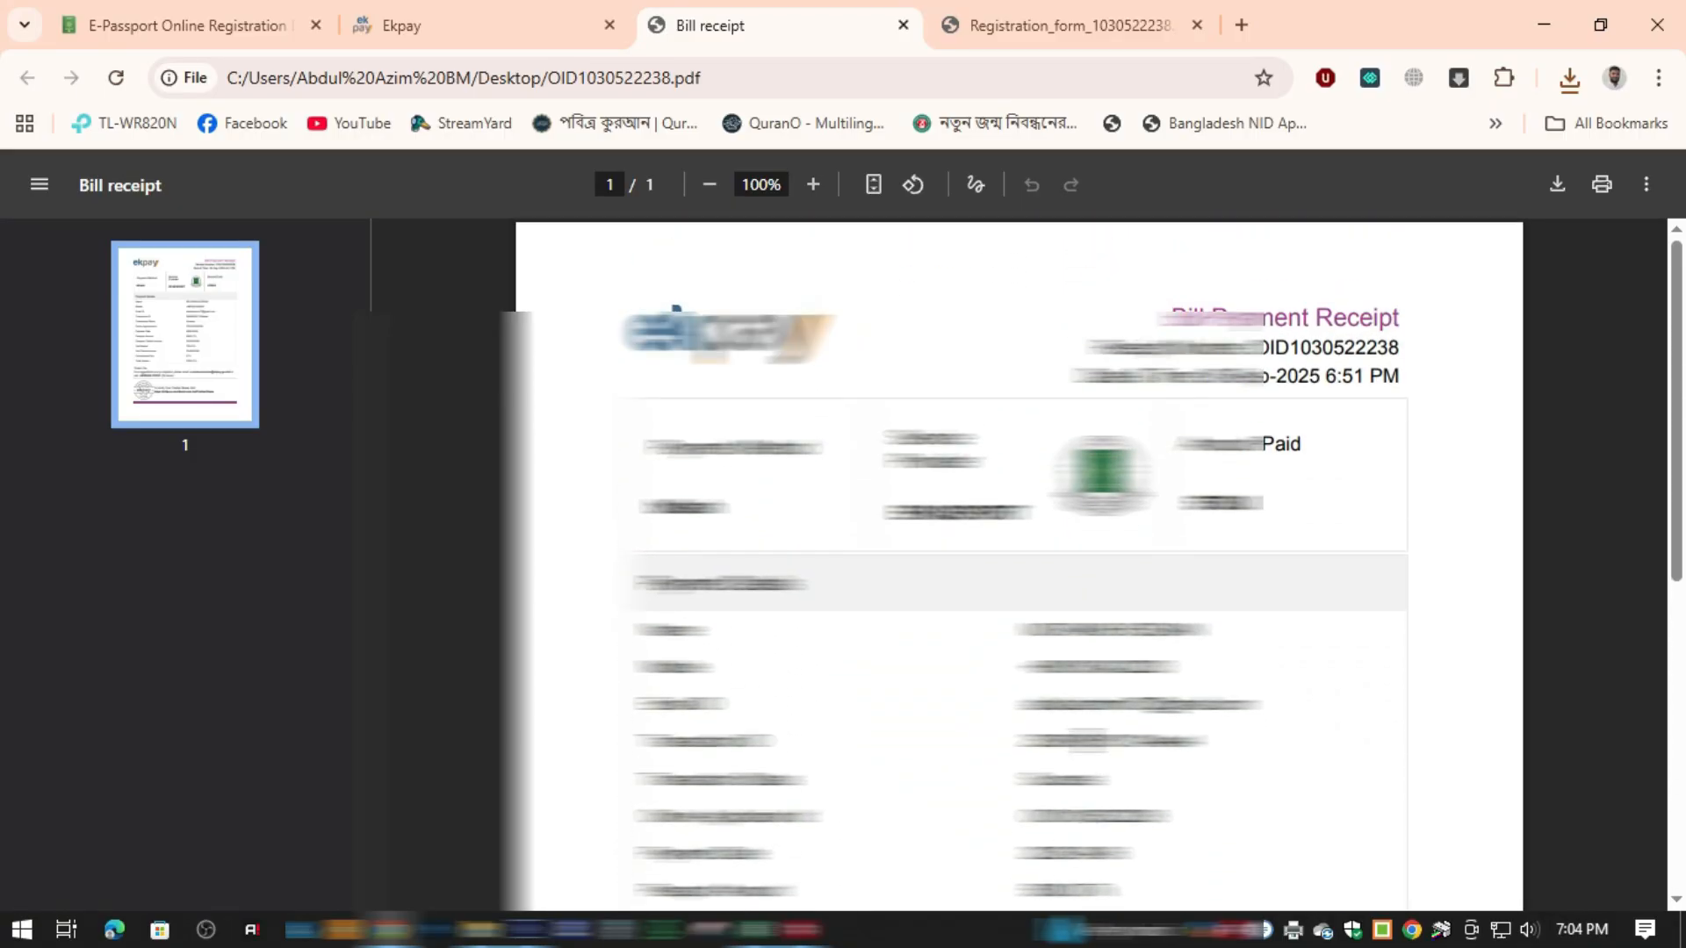
pyautogui.scroll(-3, 1104, 722)
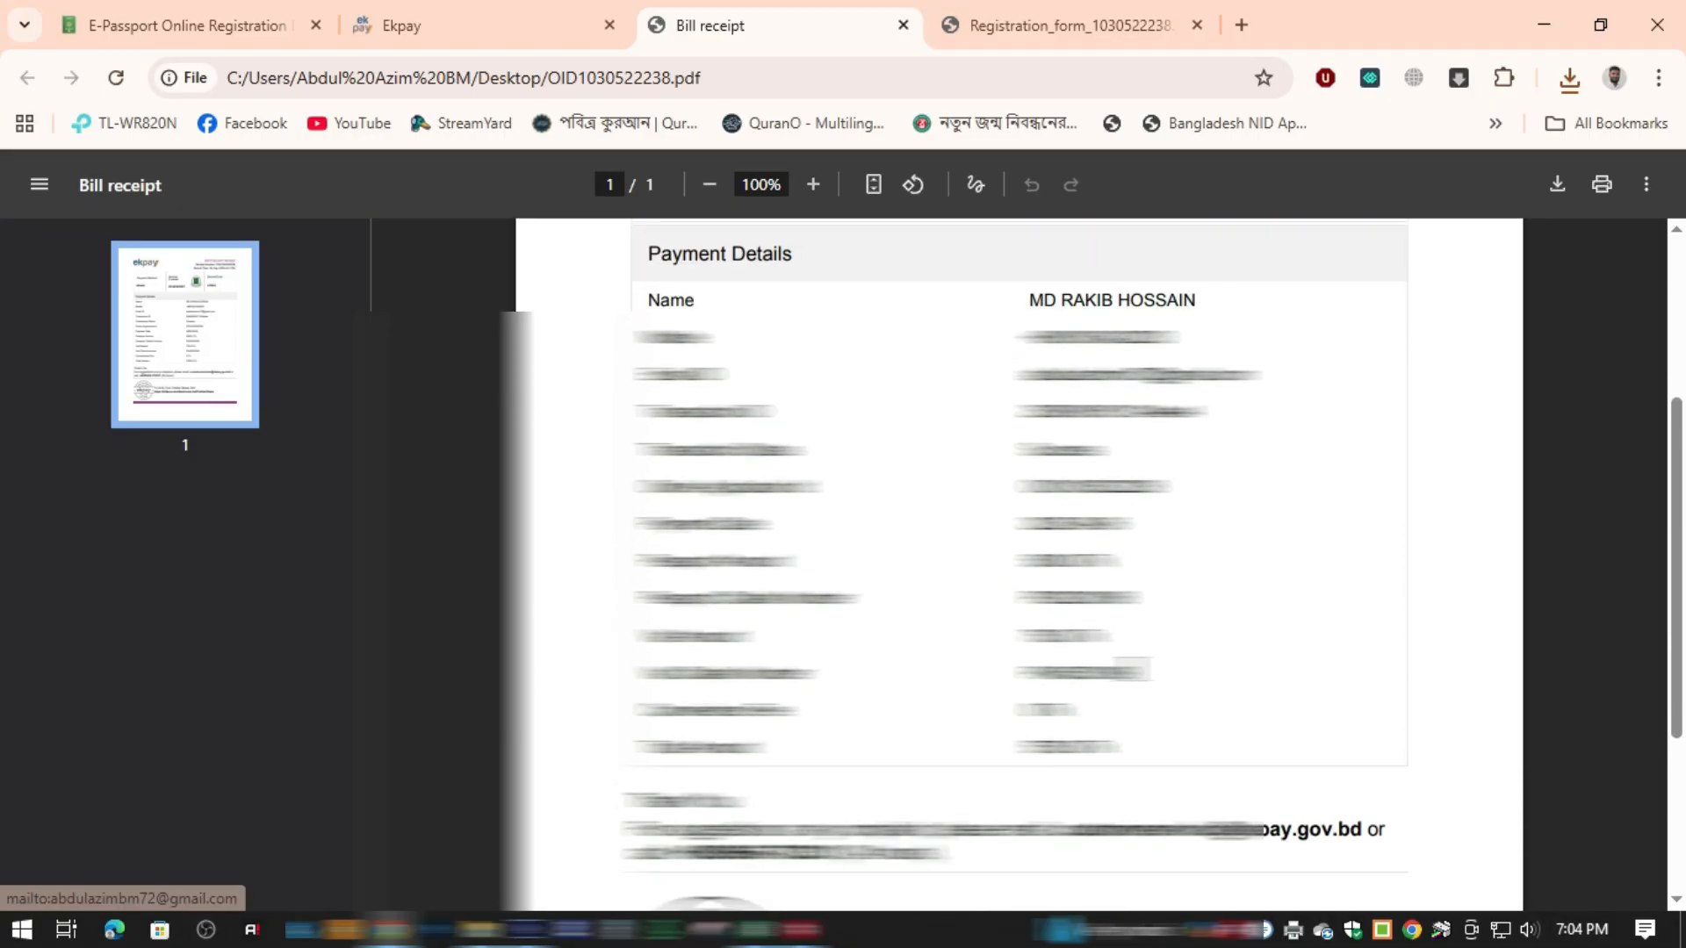
pyautogui.scroll(3, 1482, 283)
pyautogui.click(1604, 186)
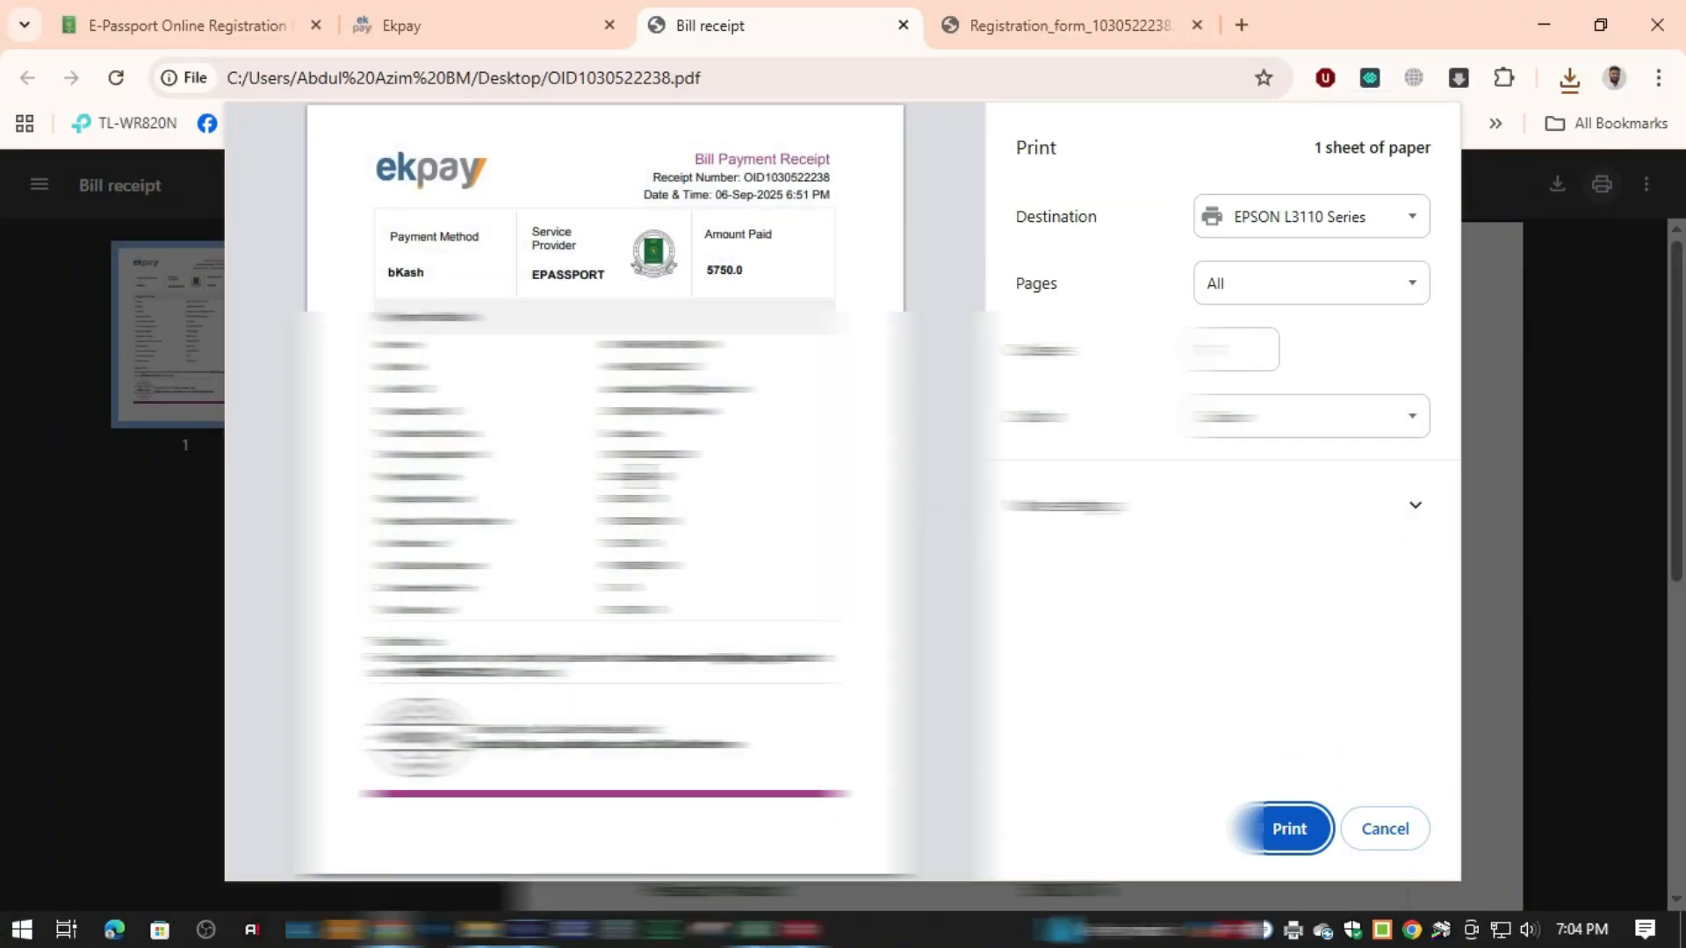
pyautogui.click(1285, 838)
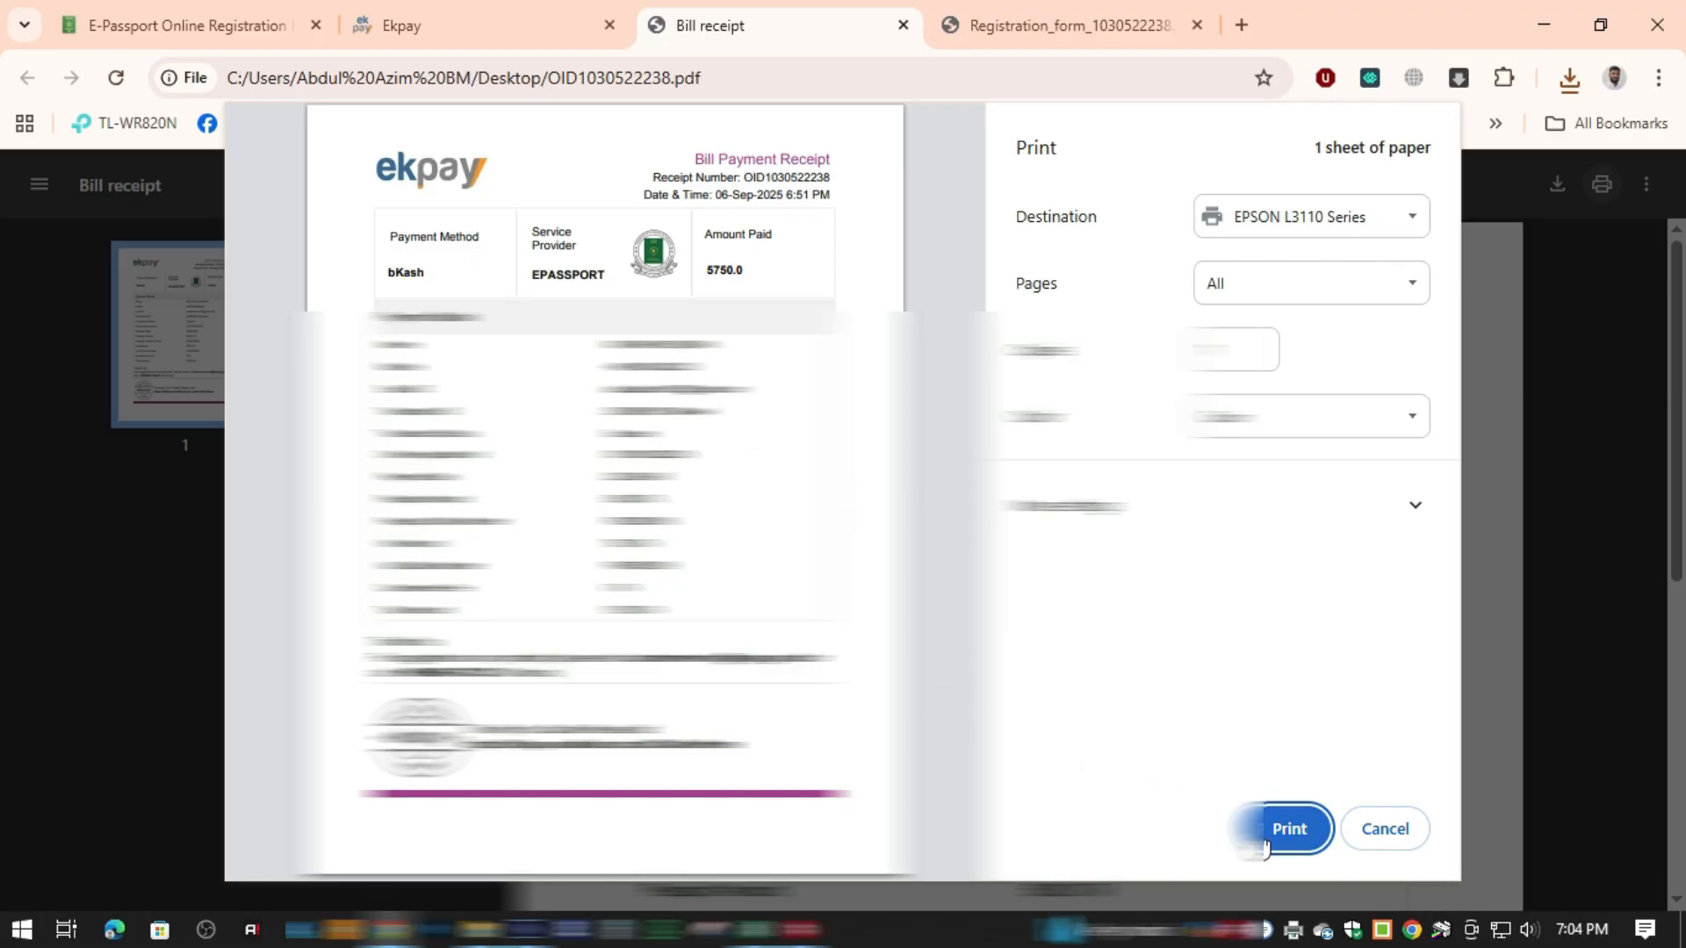